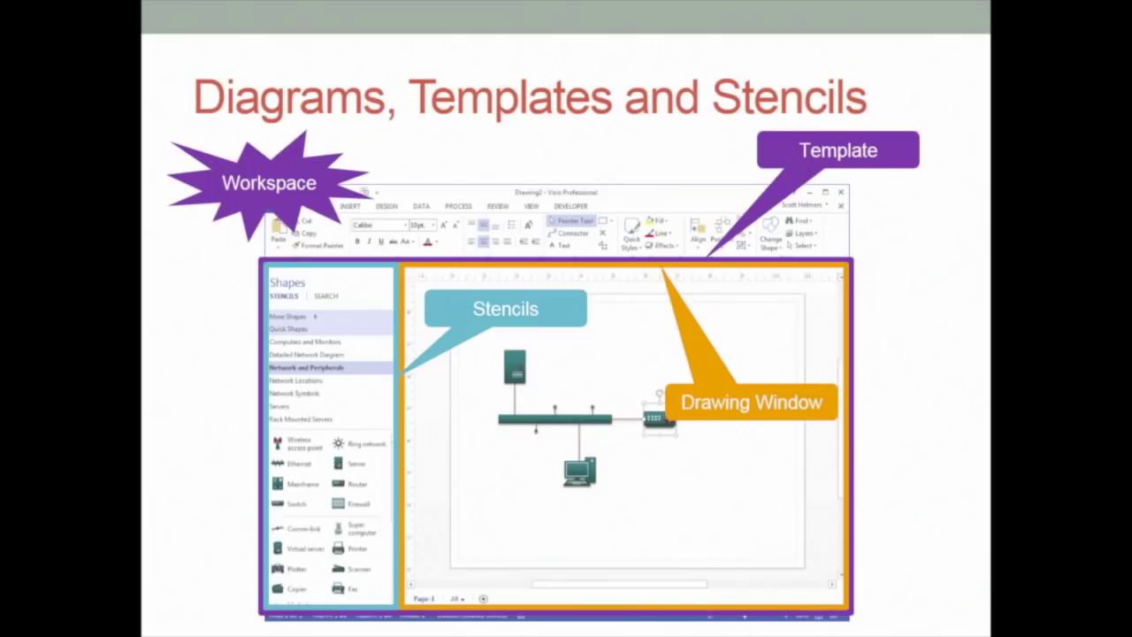
pyautogui.press('Right')
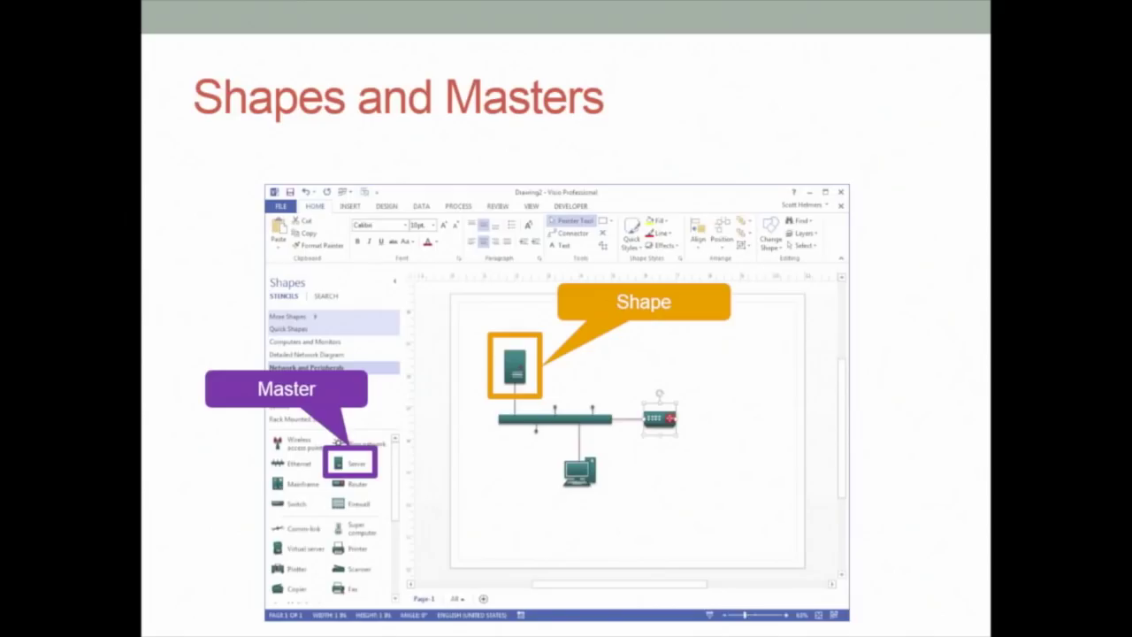
pyautogui.press('Right')
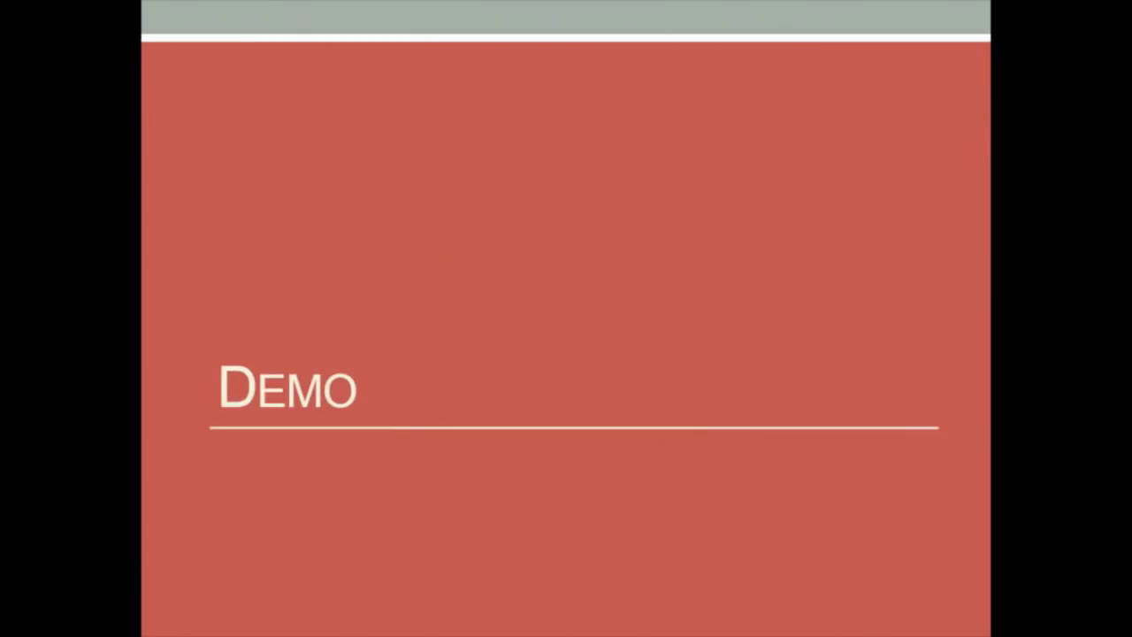
# Switch to Visio, browse the template categories including Flowchart, and create a new drawing from the featured Basic Diagram template
pyautogui.hotkey('alt', 'Tab')
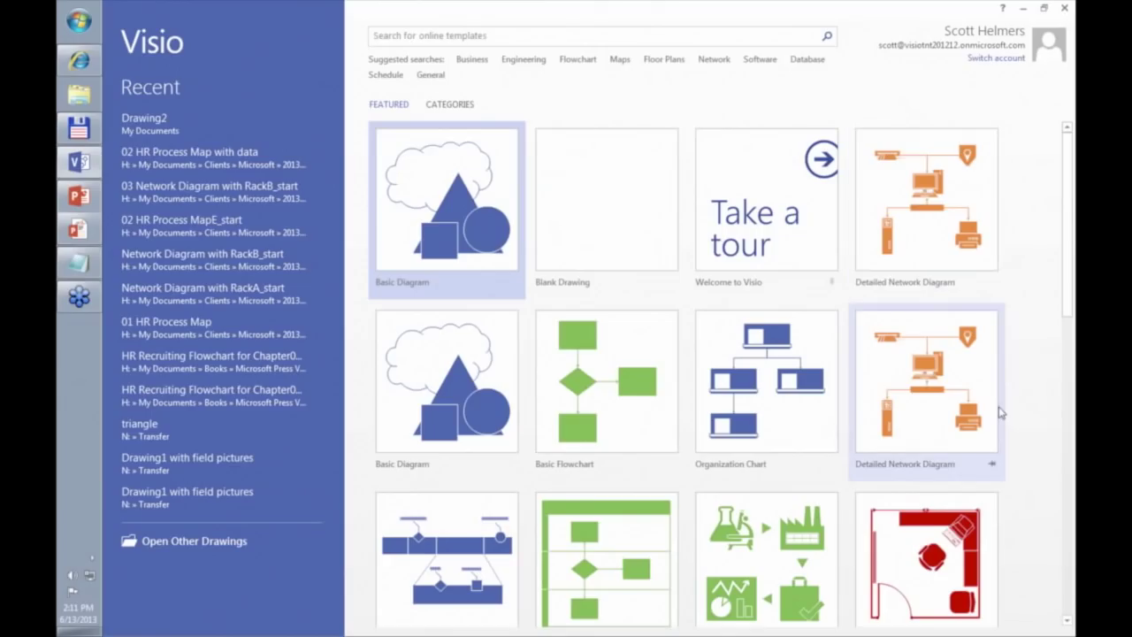
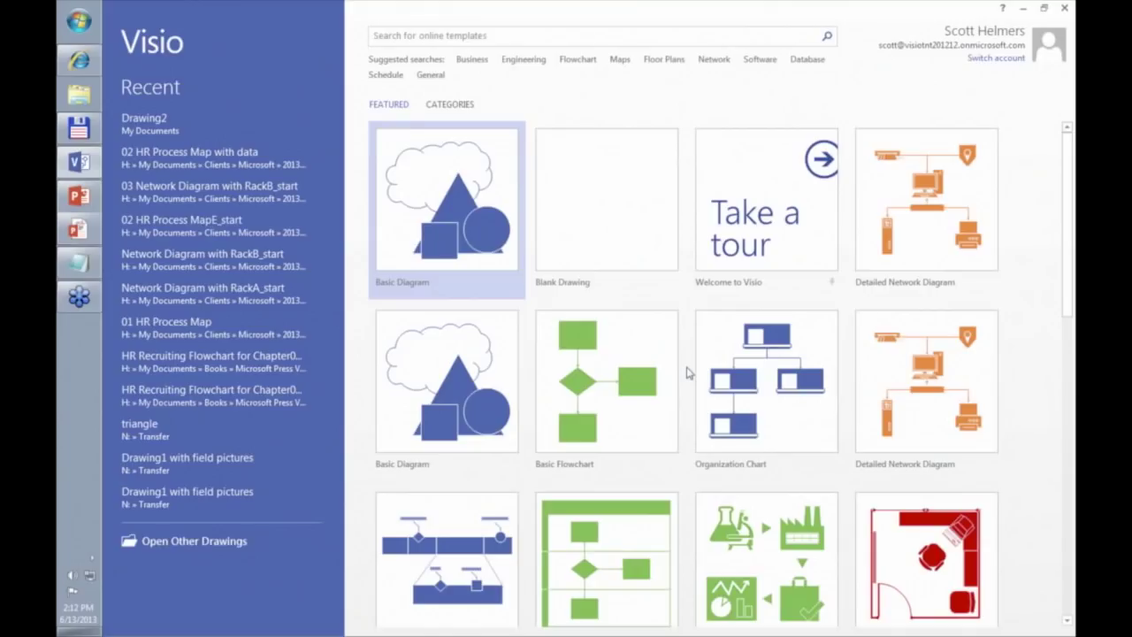
pyautogui.click(451, 106)
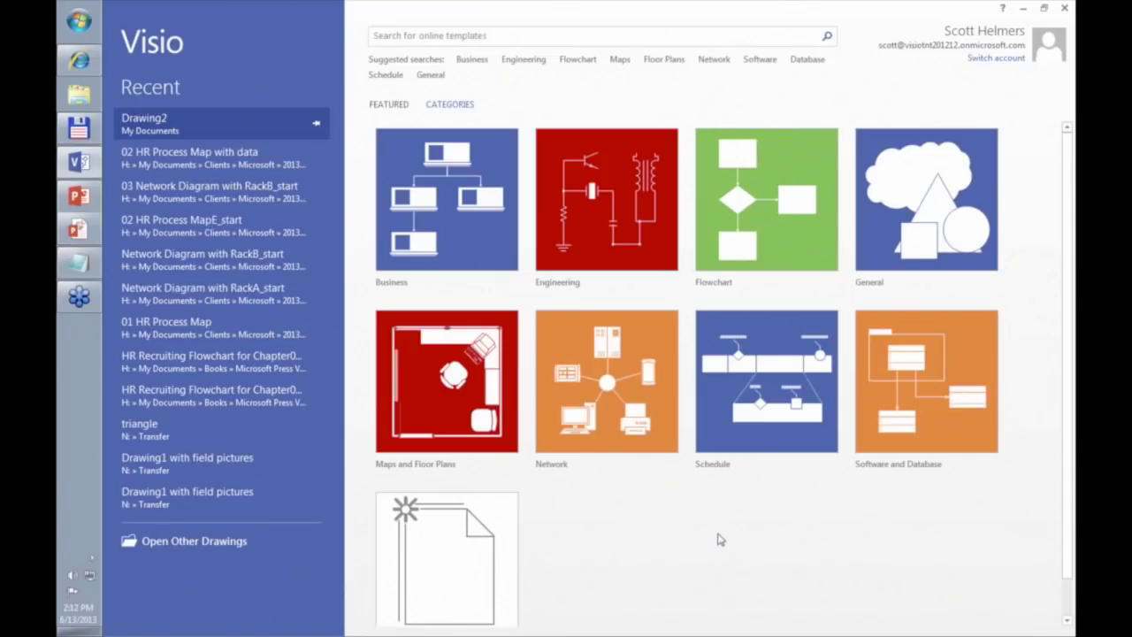
pyautogui.click(751, 229)
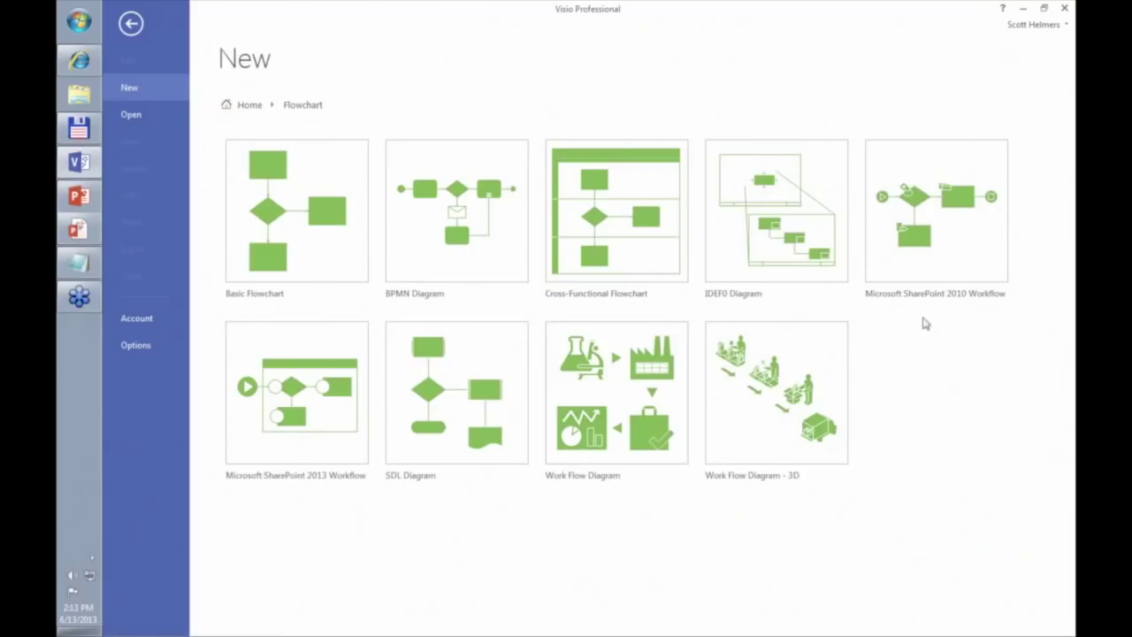
pyautogui.click(250, 106)
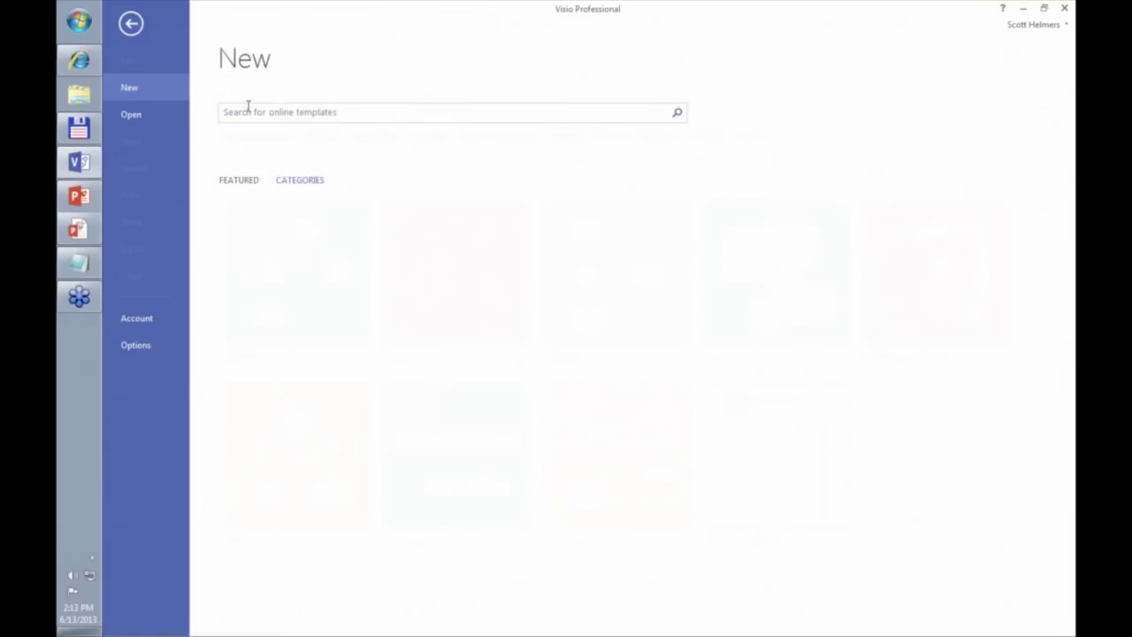
pyautogui.click(237, 184)
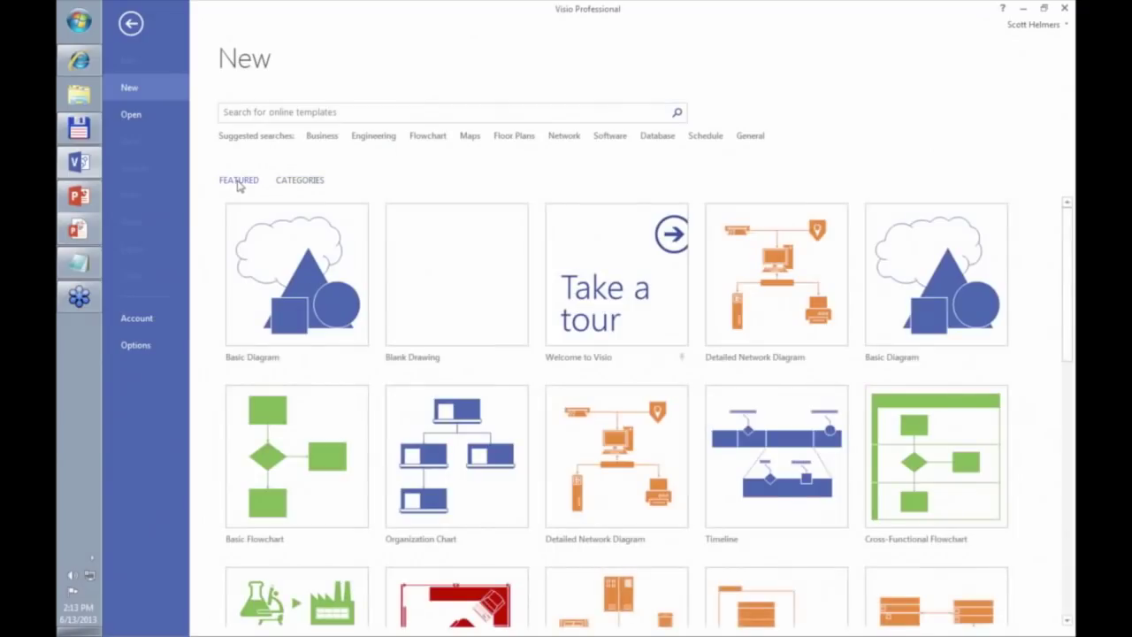
pyautogui.click(298, 183)
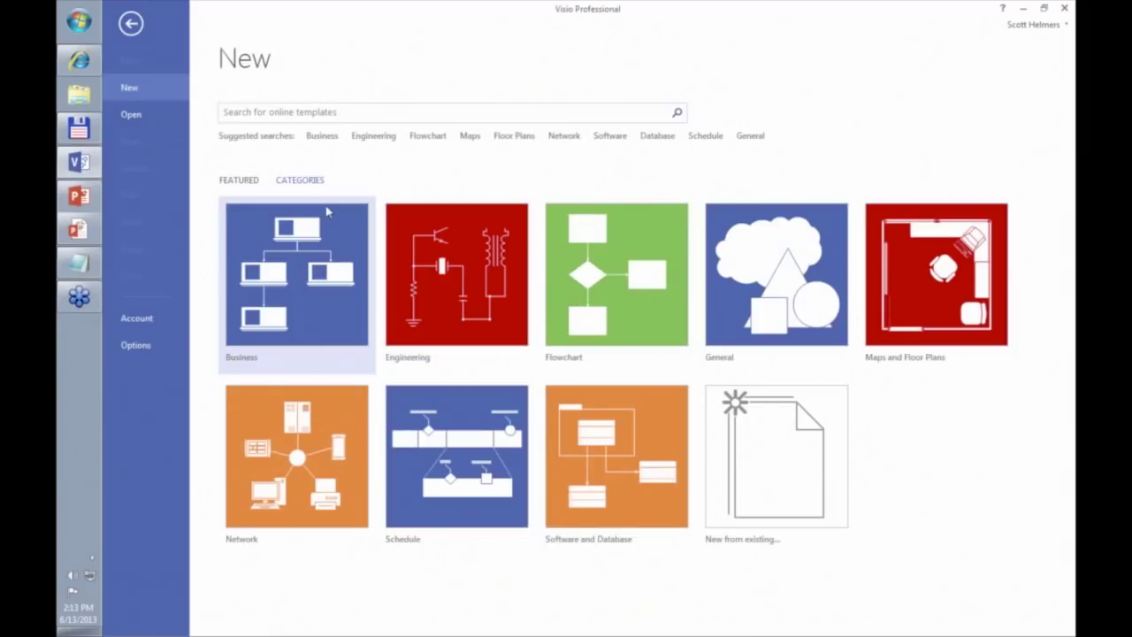
pyautogui.click(238, 181)
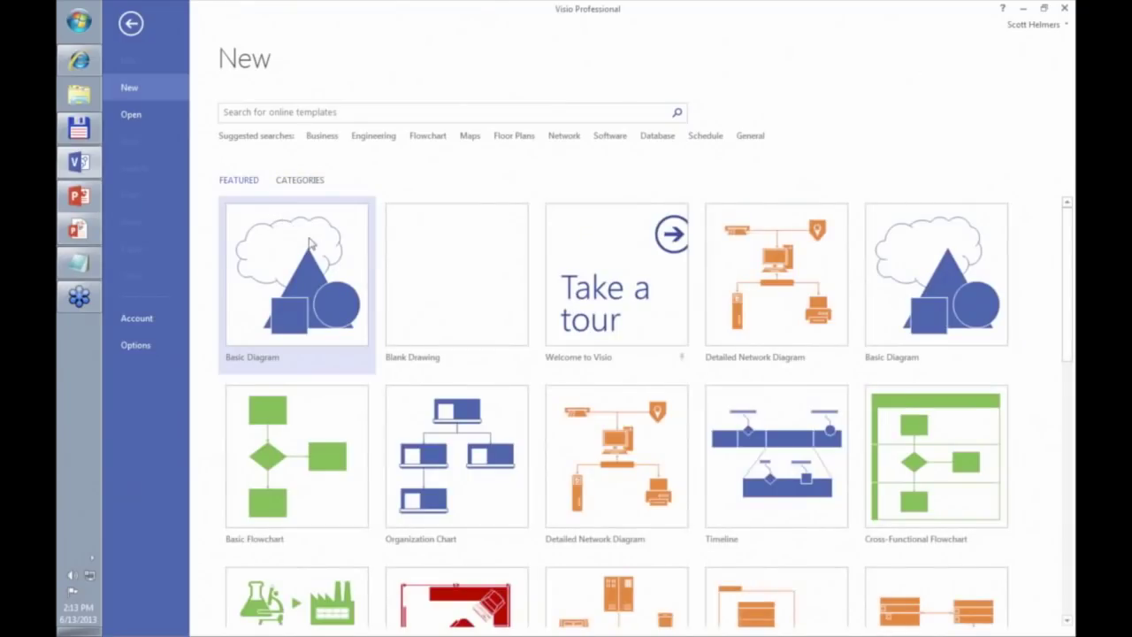
pyautogui.doubleClick(312, 291)
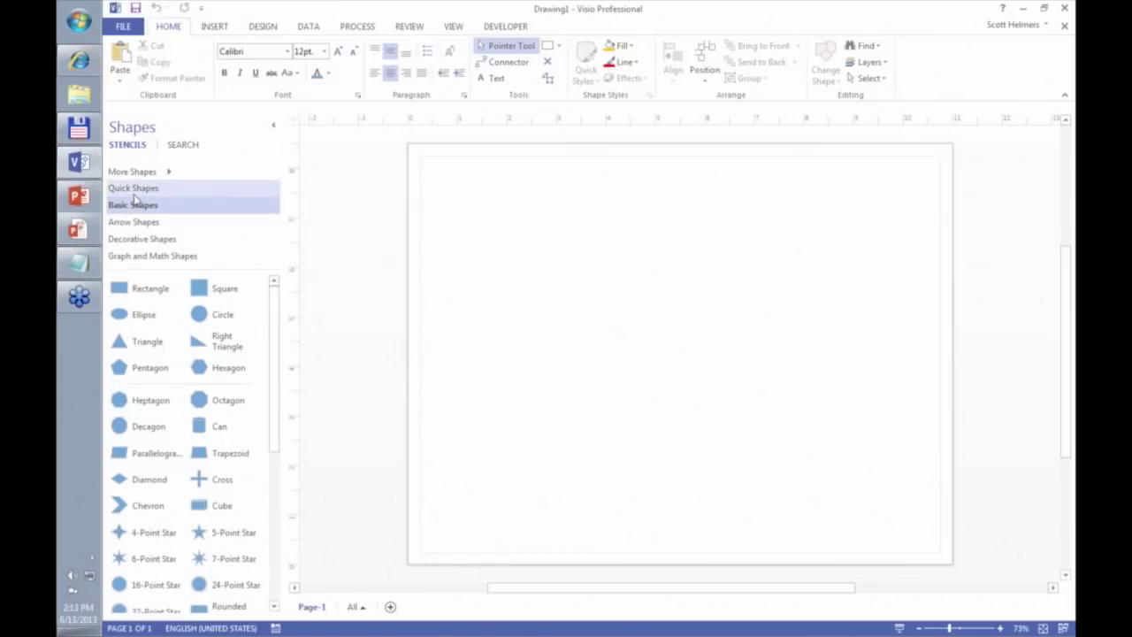
# View the masters in the Arrow Shapes and Decorative Shapes stencils and return to the Basic Shapes stencil
pyautogui.click(143, 226)
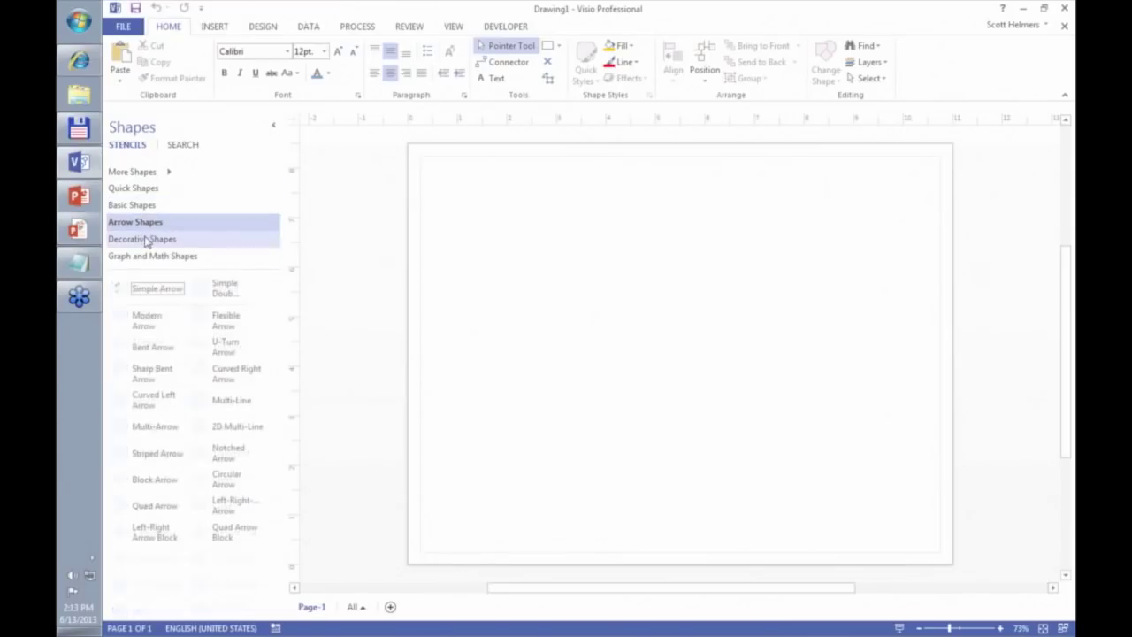
pyautogui.click(143, 236)
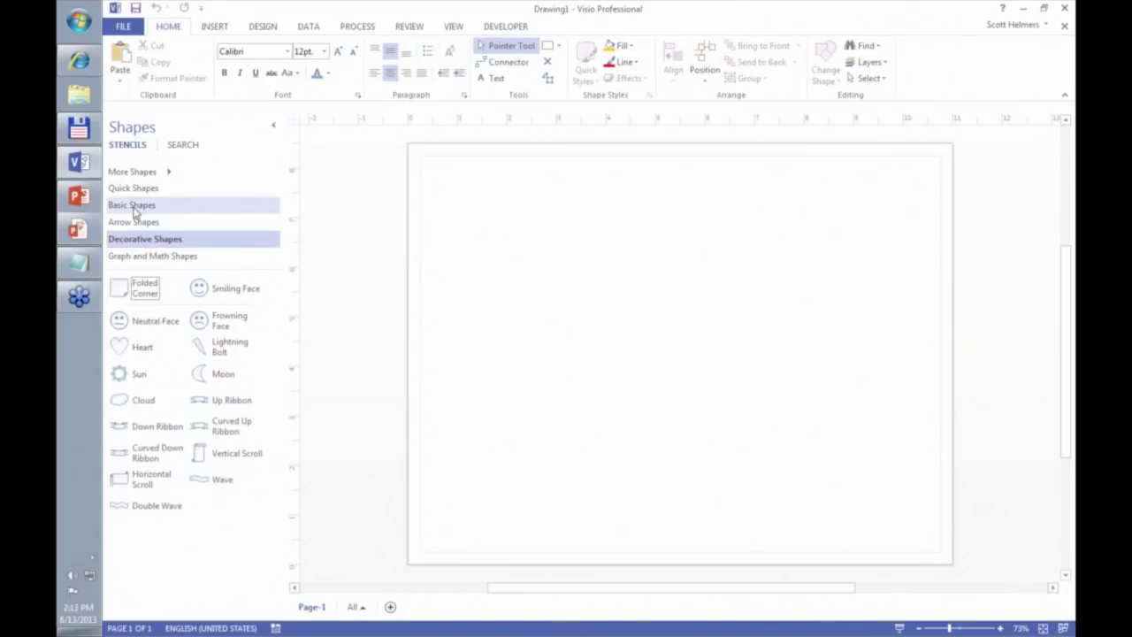
pyautogui.click(134, 207)
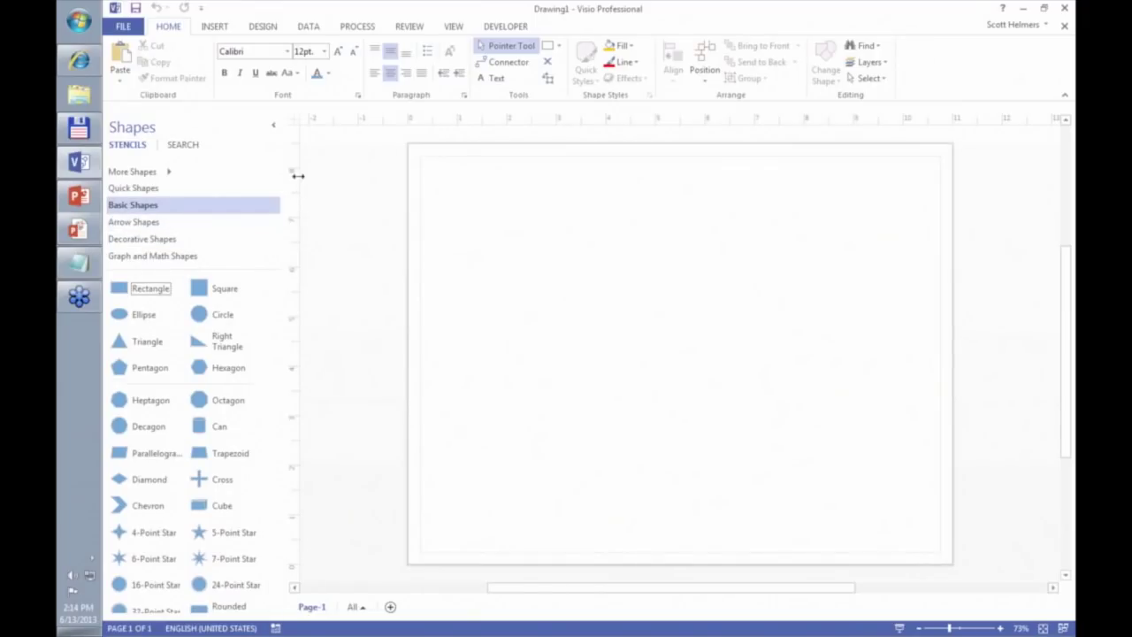
# Minimize the Shapes window and place a 1.5 in. circle from Basic Shapes in the upper-left area of the page
pyautogui.click(274, 128)
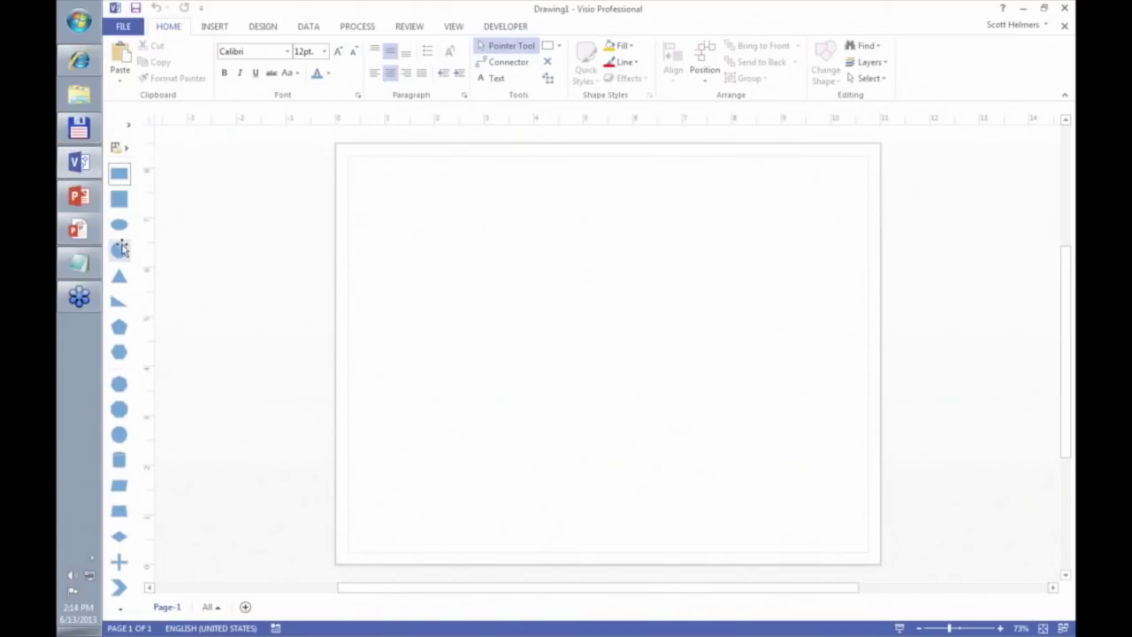
pyautogui.moveTo(119, 250); pyautogui.dragTo(471, 235)
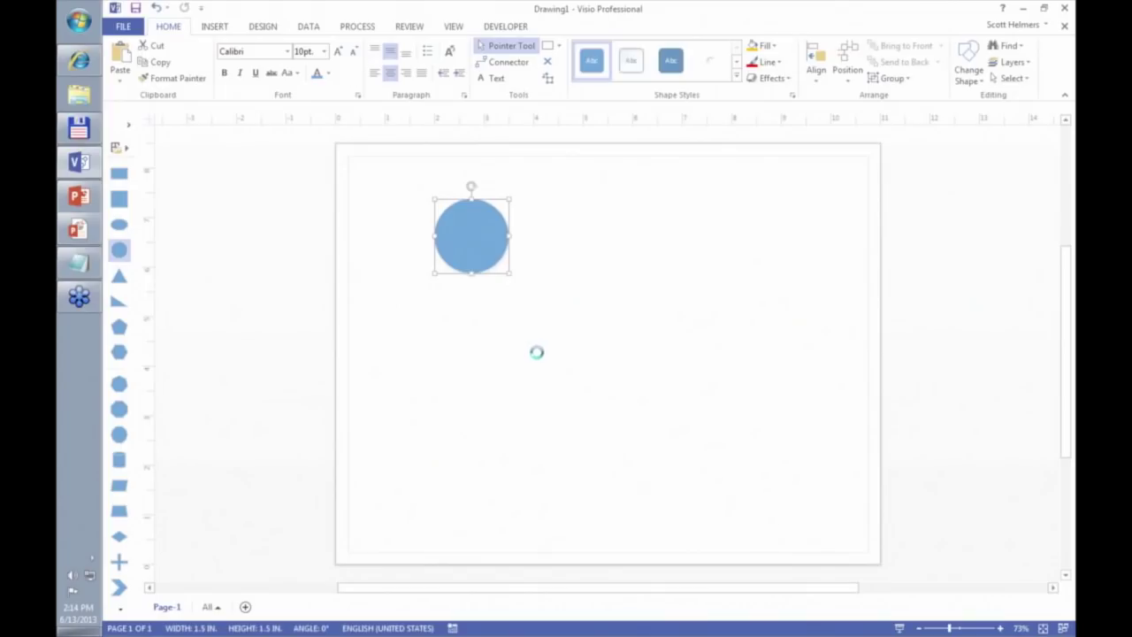
# Expand the Shapes window, narrowing it to one column of masters and widening it back to two columns
pyautogui.click(130, 133)
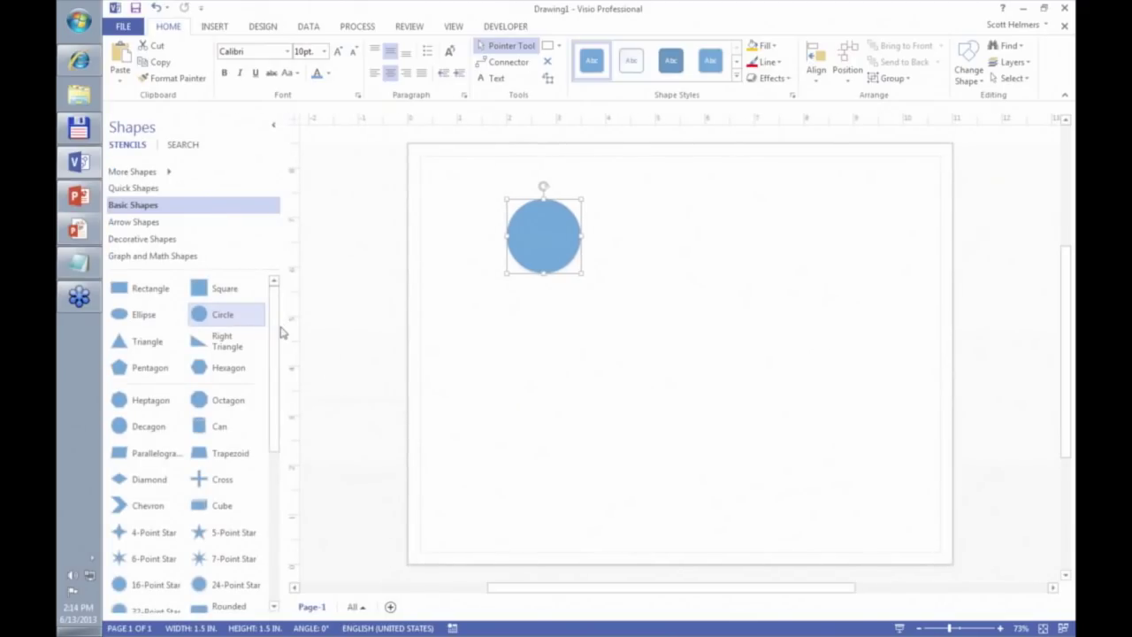
pyautogui.moveTo(281, 326); pyautogui.dragTo(202, 324)
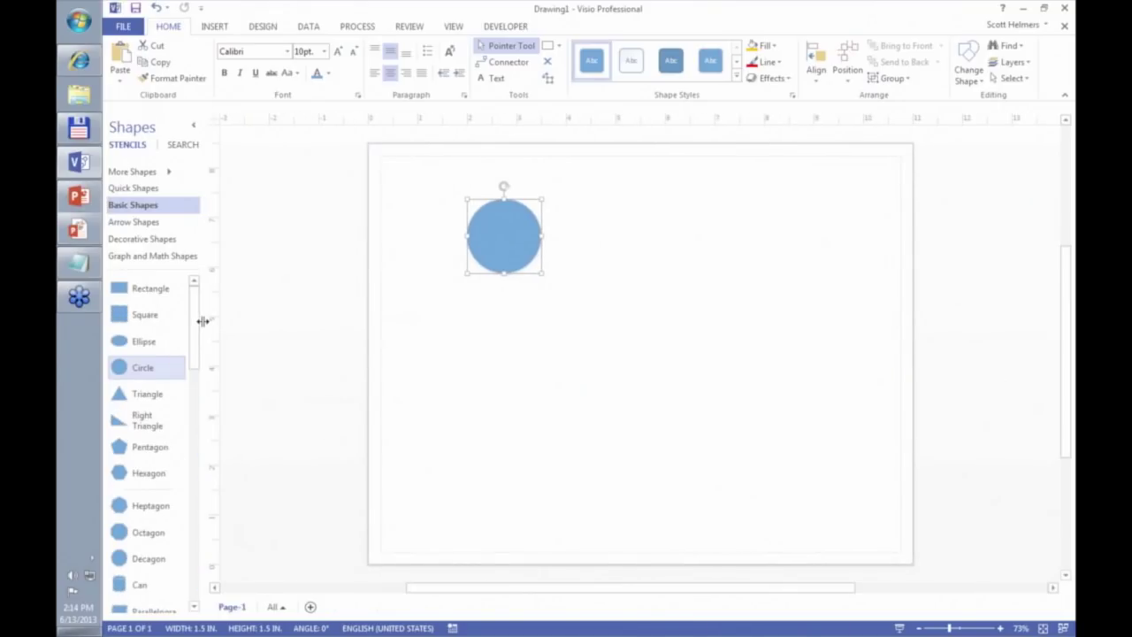
pyautogui.moveTo(202, 321); pyautogui.dragTo(253, 324)
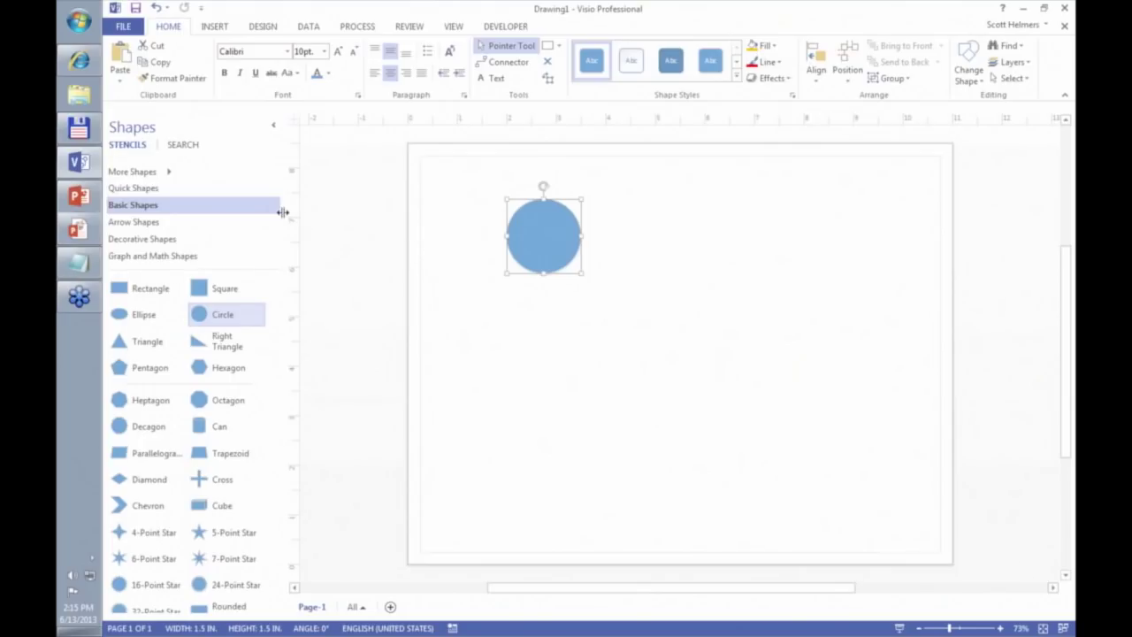
# Add the Work Flow Objects and BPMN Basic Shapes stencils from the Flowchart category to the drawing
pyautogui.click(170, 174)
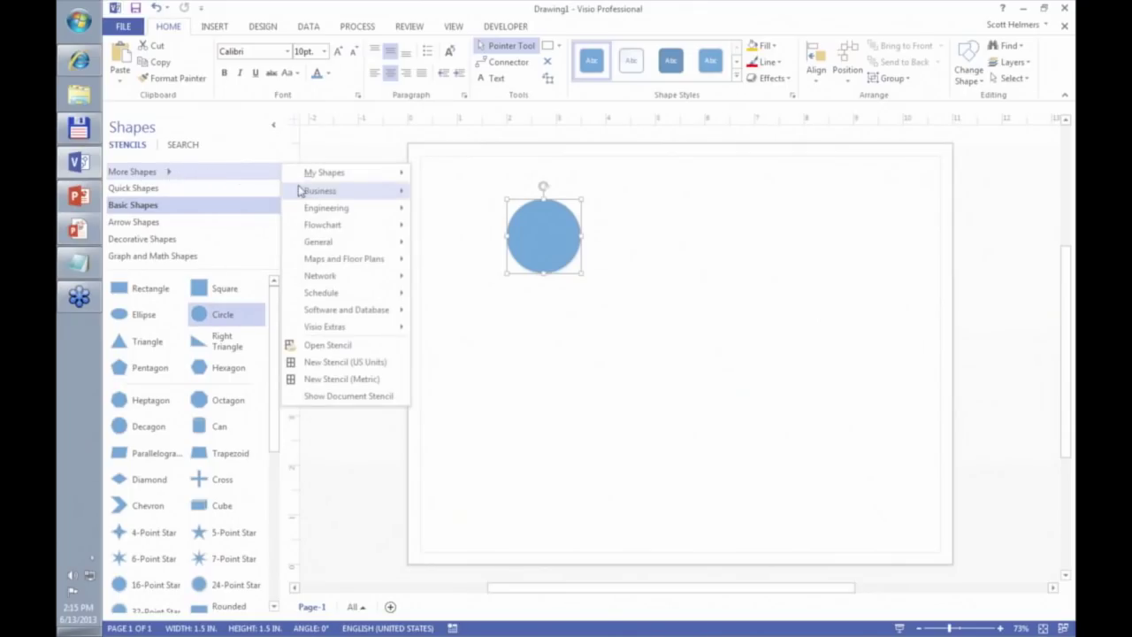
pyautogui.moveTo(336, 279)
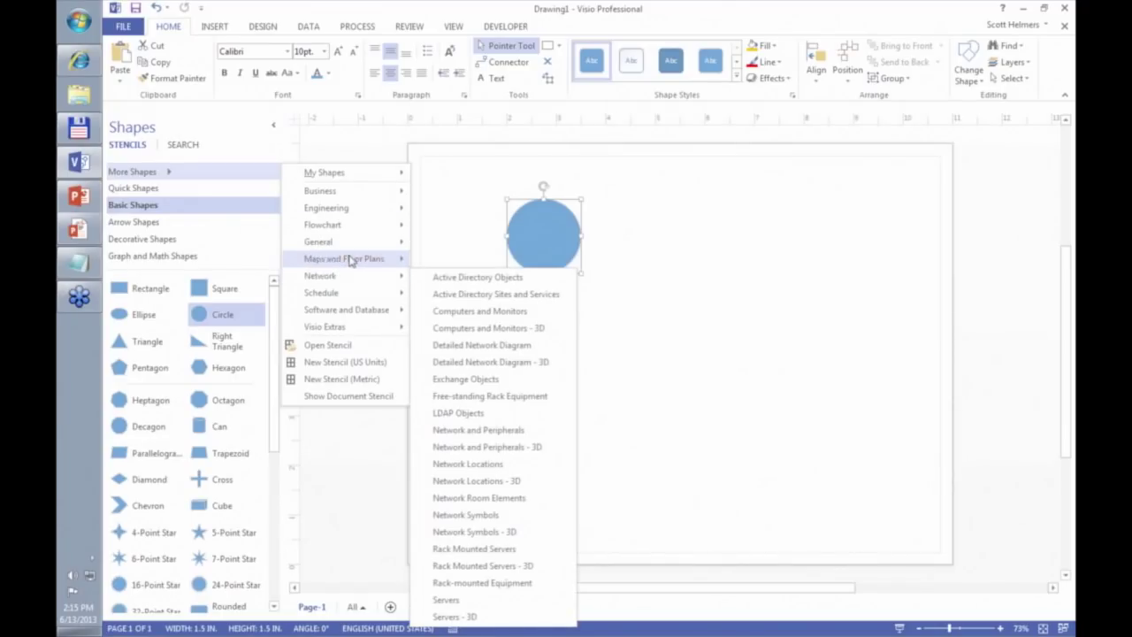
pyautogui.moveTo(351, 228)
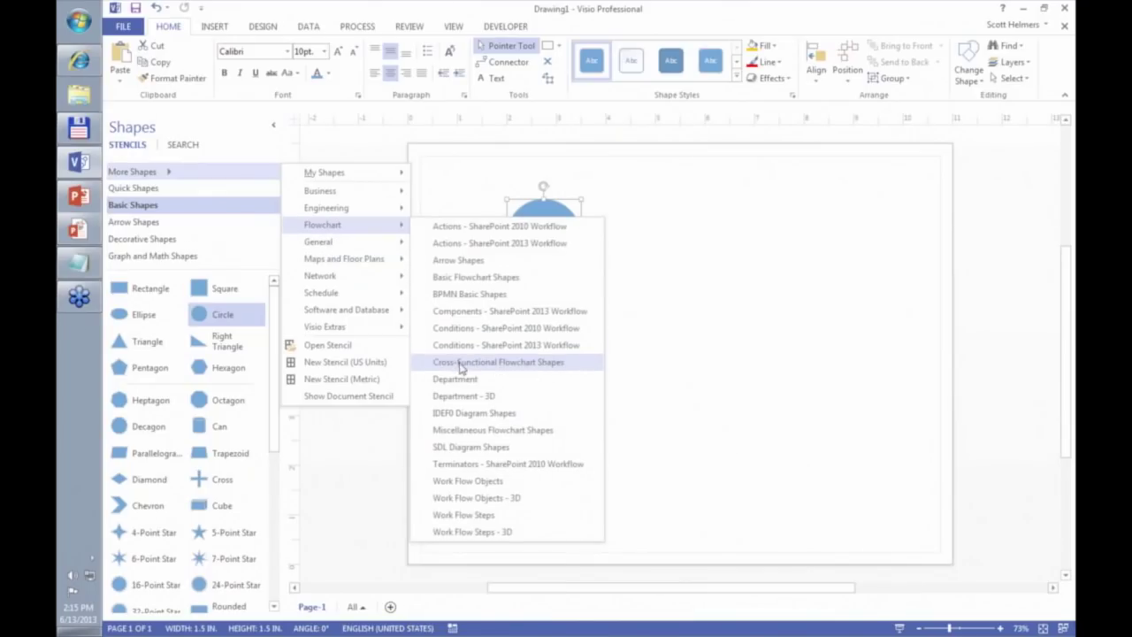
pyautogui.click(470, 482)
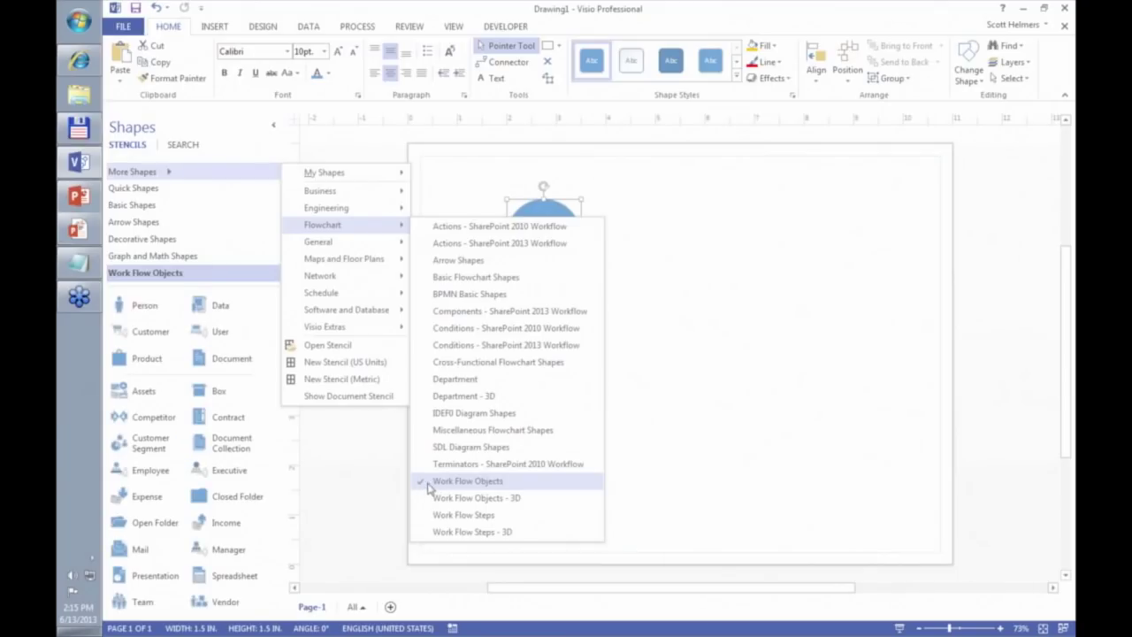
pyautogui.click(438, 301)
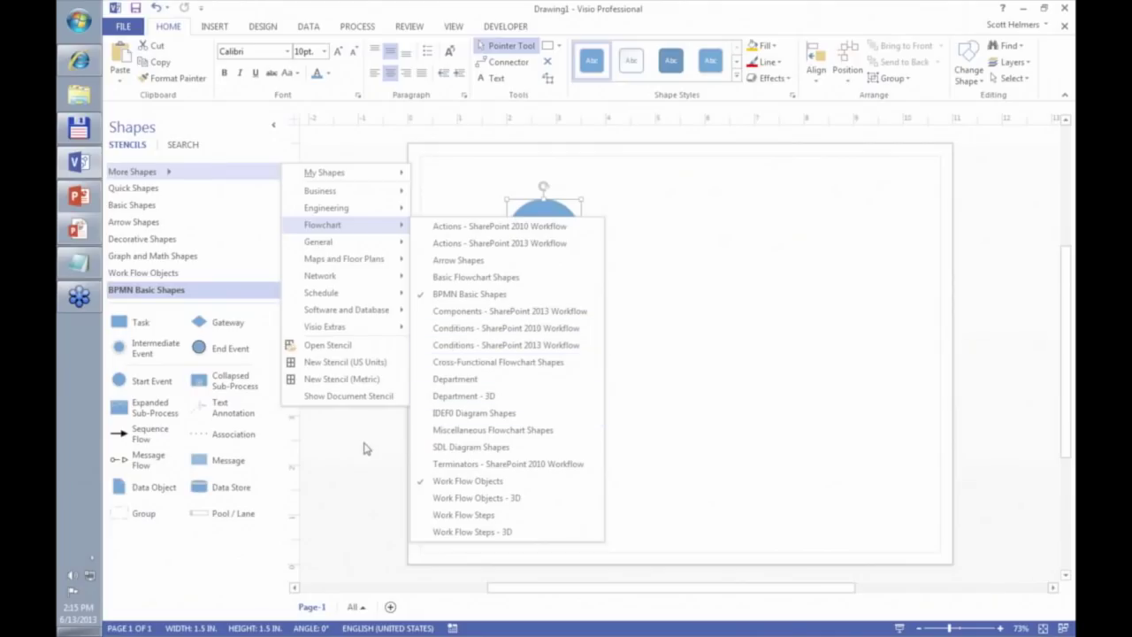
pyautogui.press('Escape')
pyautogui.press('Escape')
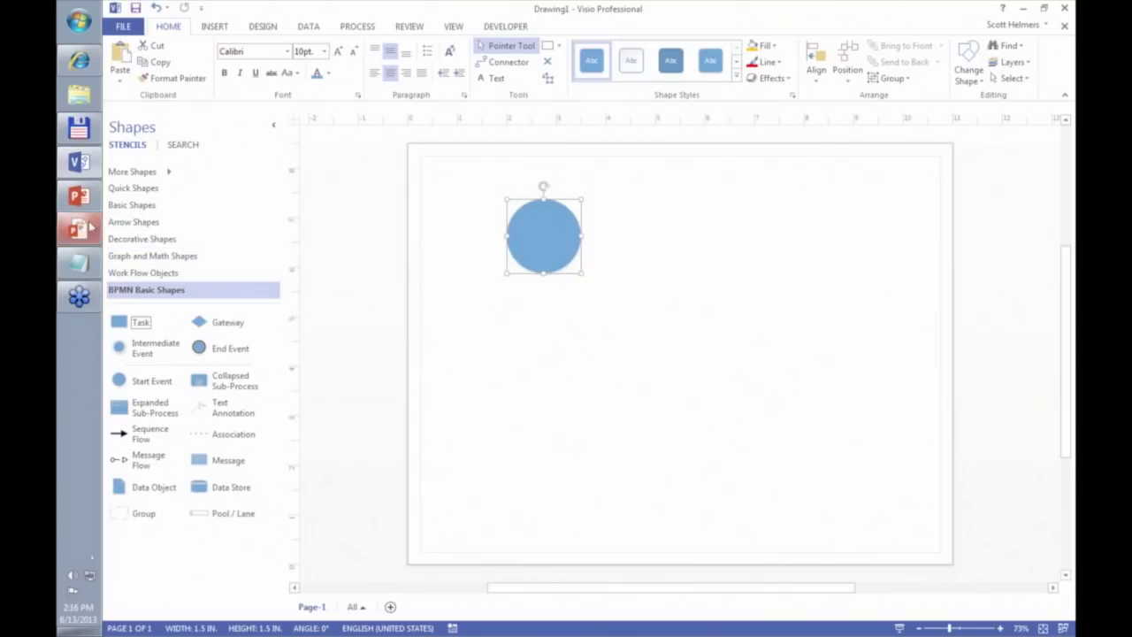
pyautogui.click(379, 222)
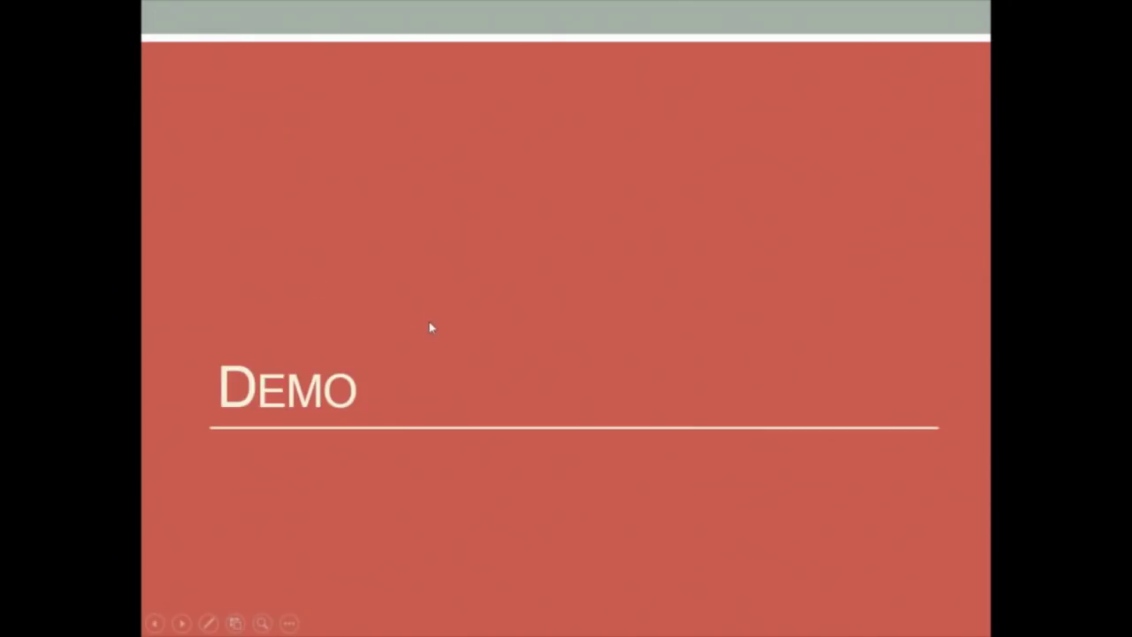
pyautogui.click(462, 360)
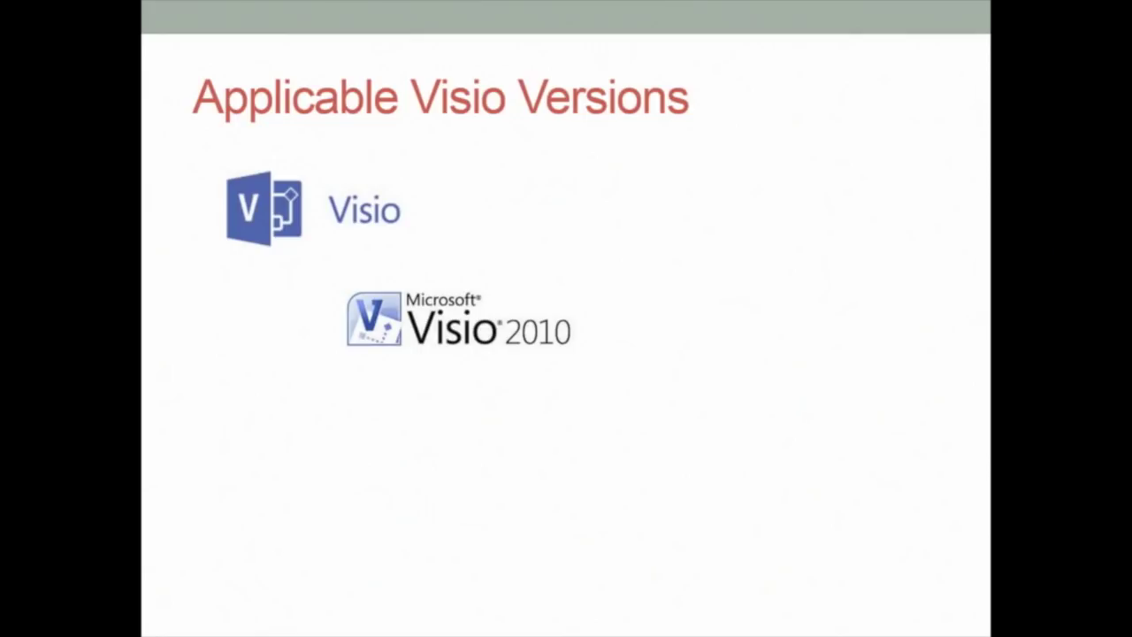
pyautogui.press('Right')
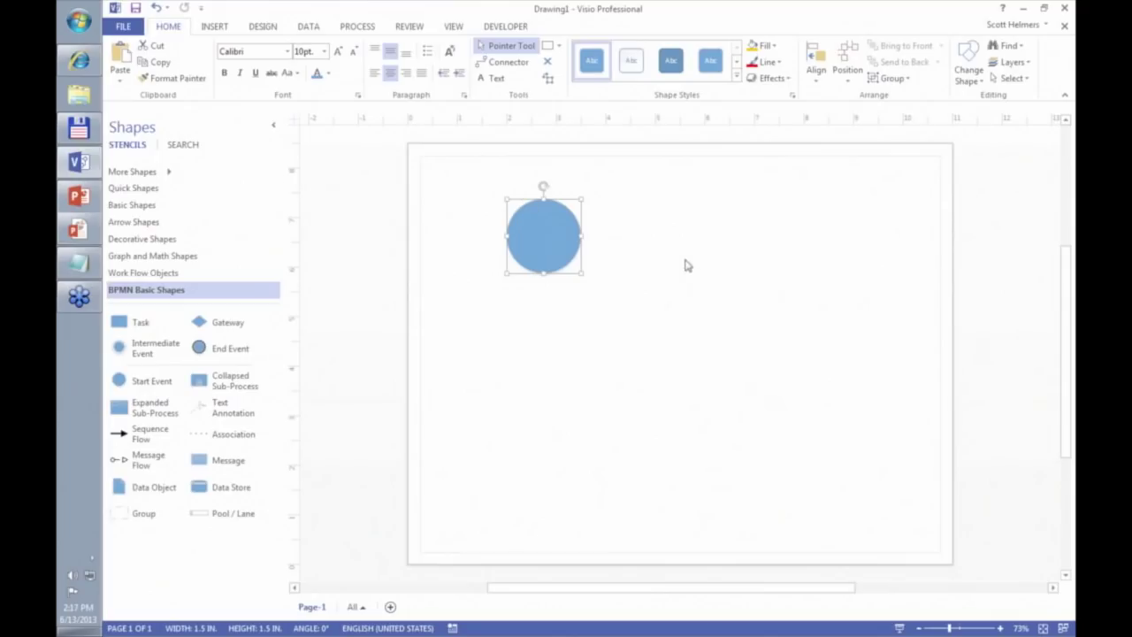
# Hide the Shapes task pane and show it again
pyautogui.scroll(1, 591, 349)
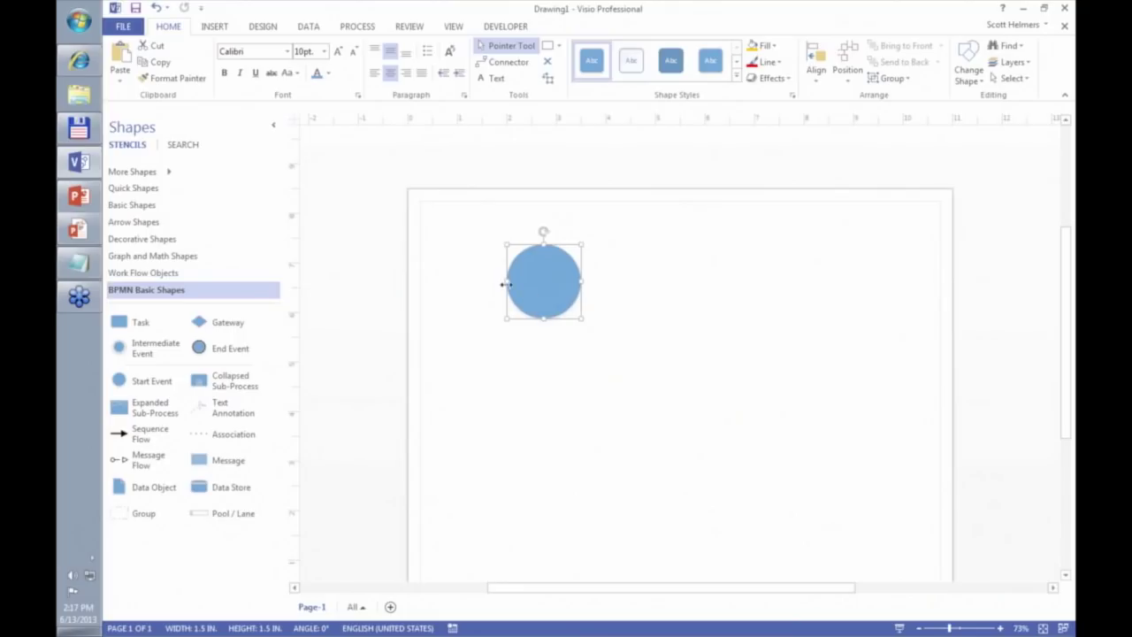
pyautogui.click(453, 26)
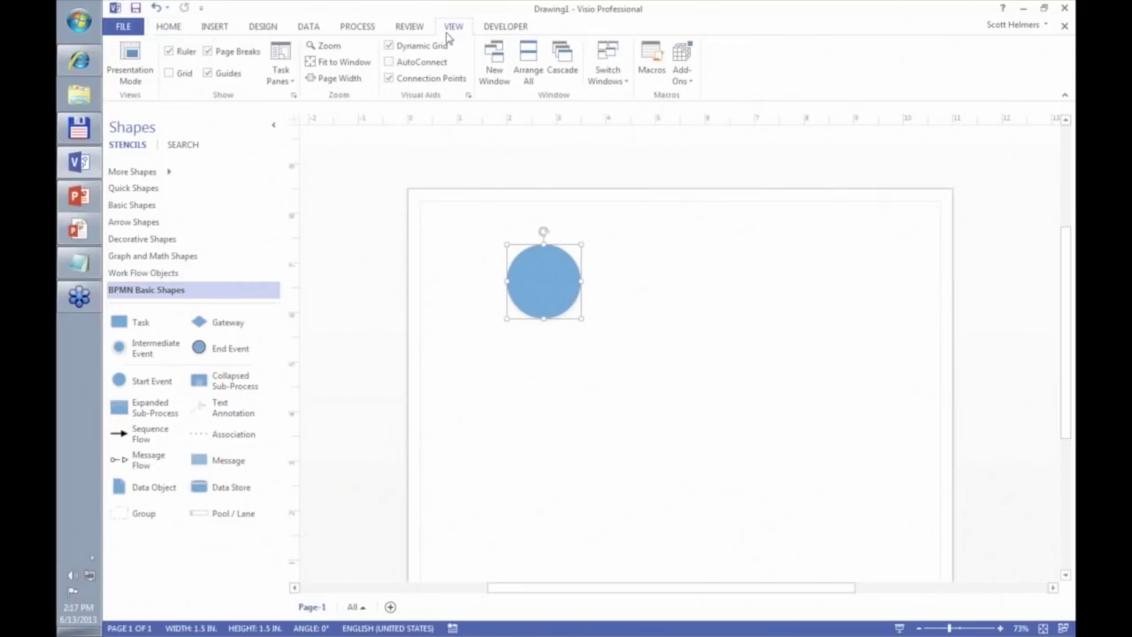
pyautogui.click(285, 80)
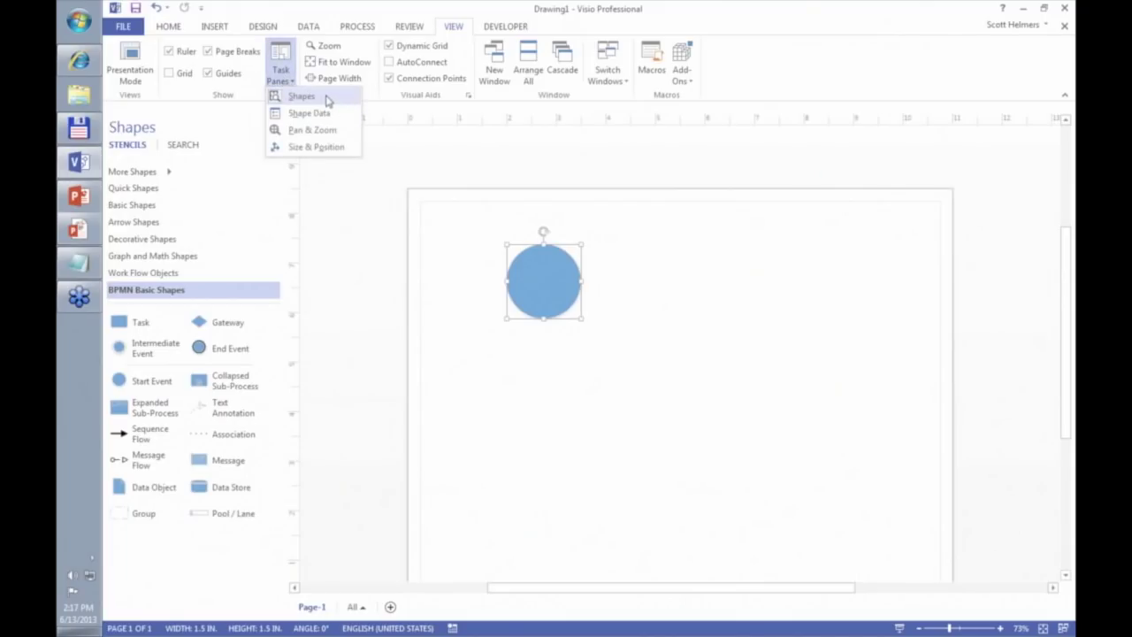
pyautogui.click(301, 96)
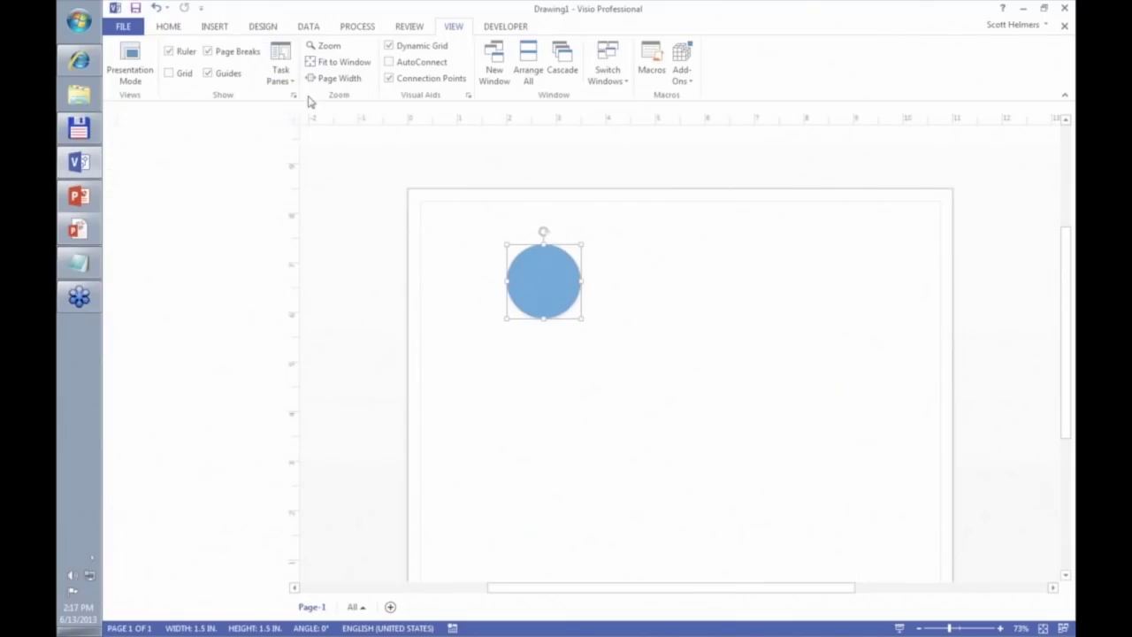
pyautogui.click(282, 76)
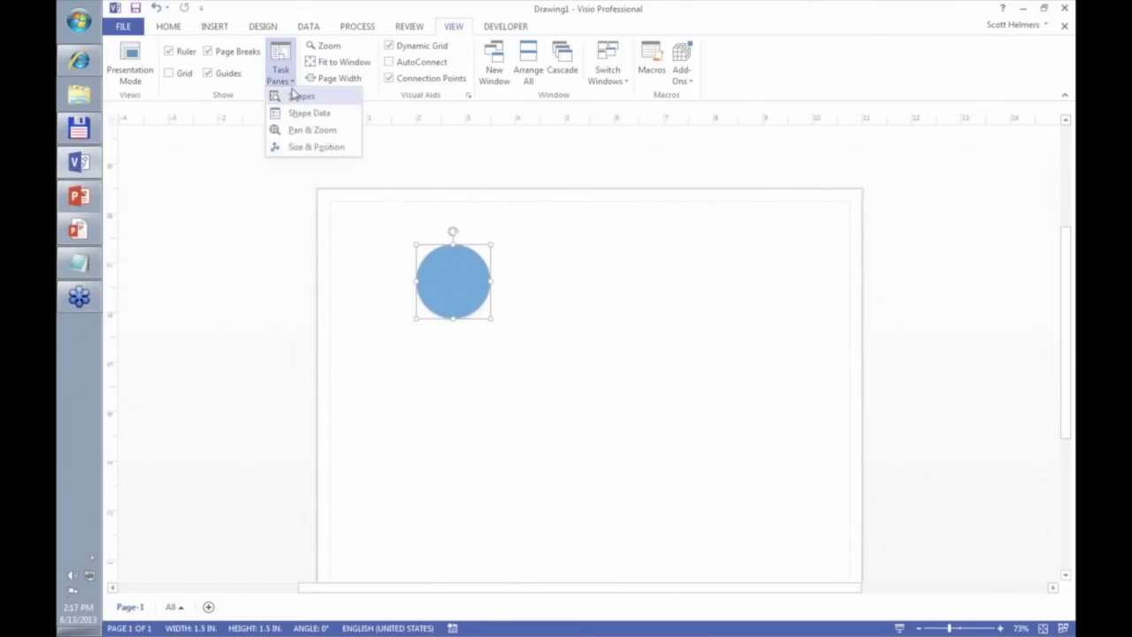
pyautogui.click(302, 97)
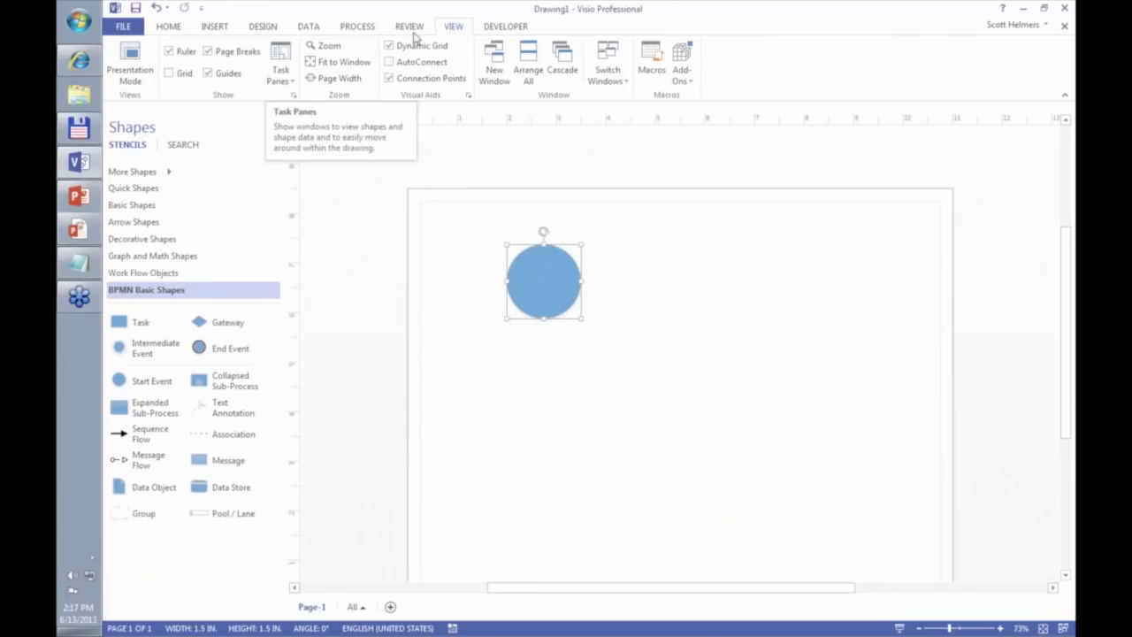
# Show the Shape Data task pane for the selected circle and close it again
pyautogui.click(281, 74)
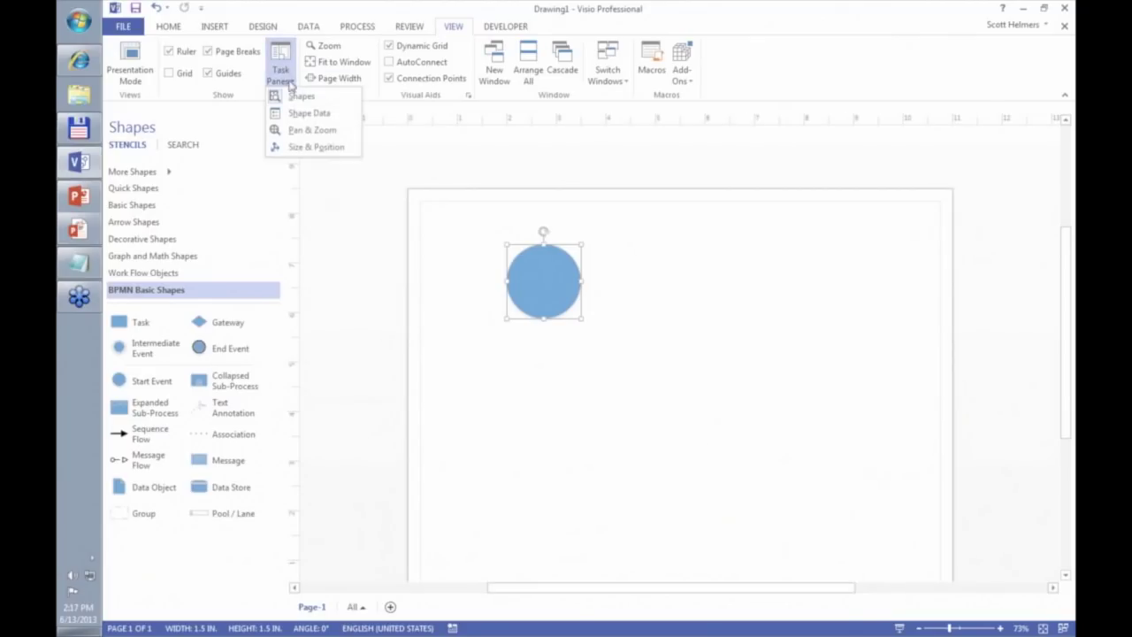
pyautogui.click(310, 113)
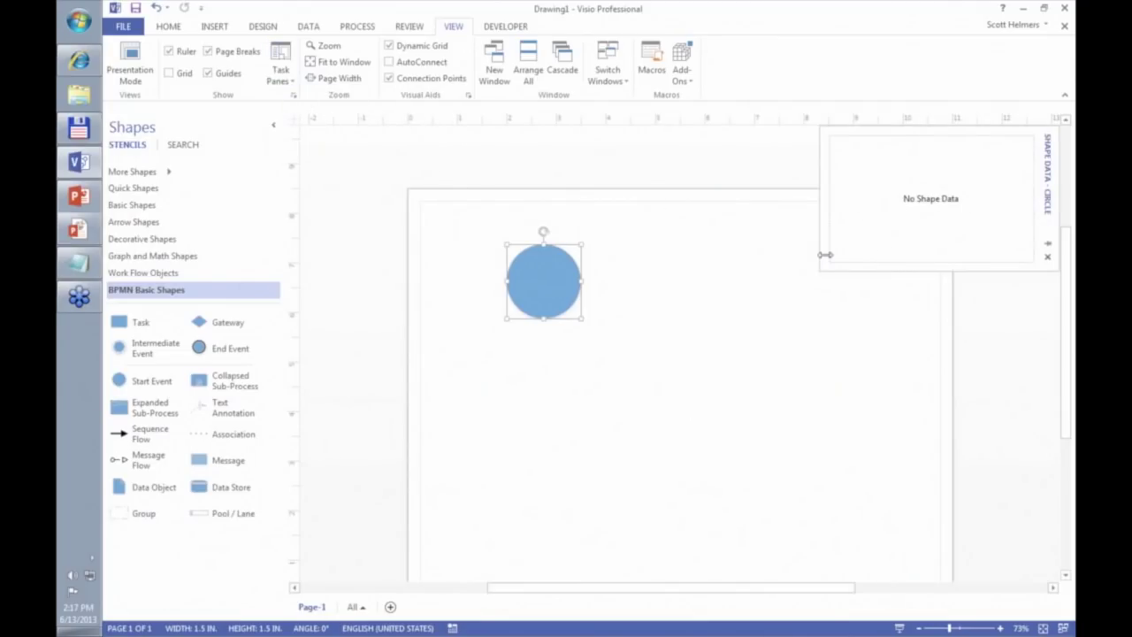
pyautogui.click(1047, 257)
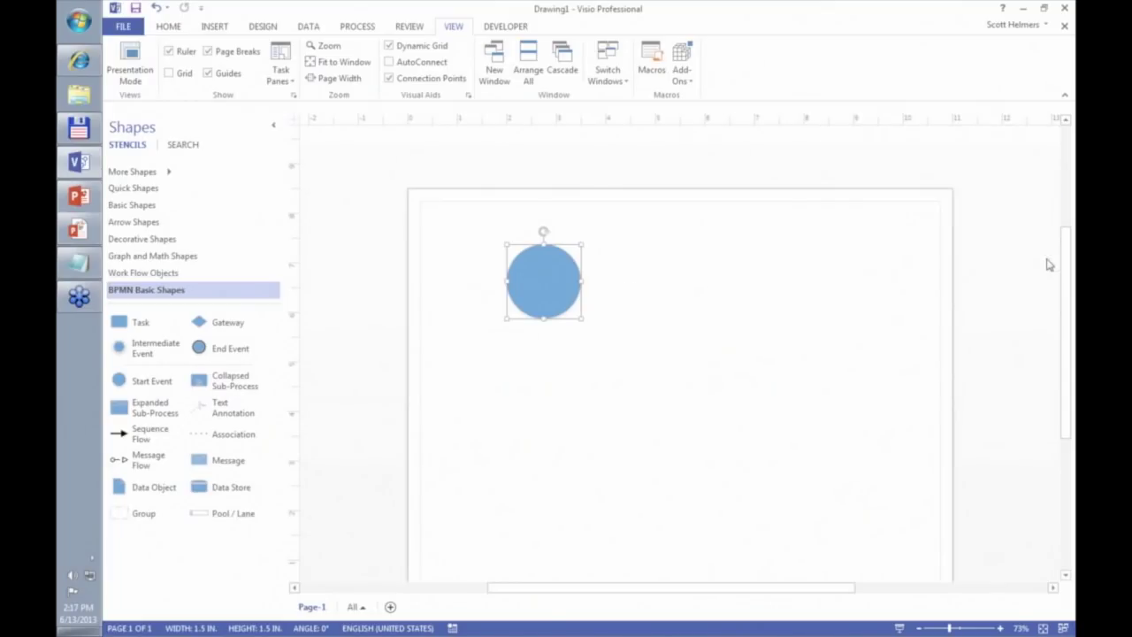
# Show the Pan & Zoom pane and place a BPMN Gateway and an Intermediate Event to the right of and below the circle
pyautogui.click(281, 74)
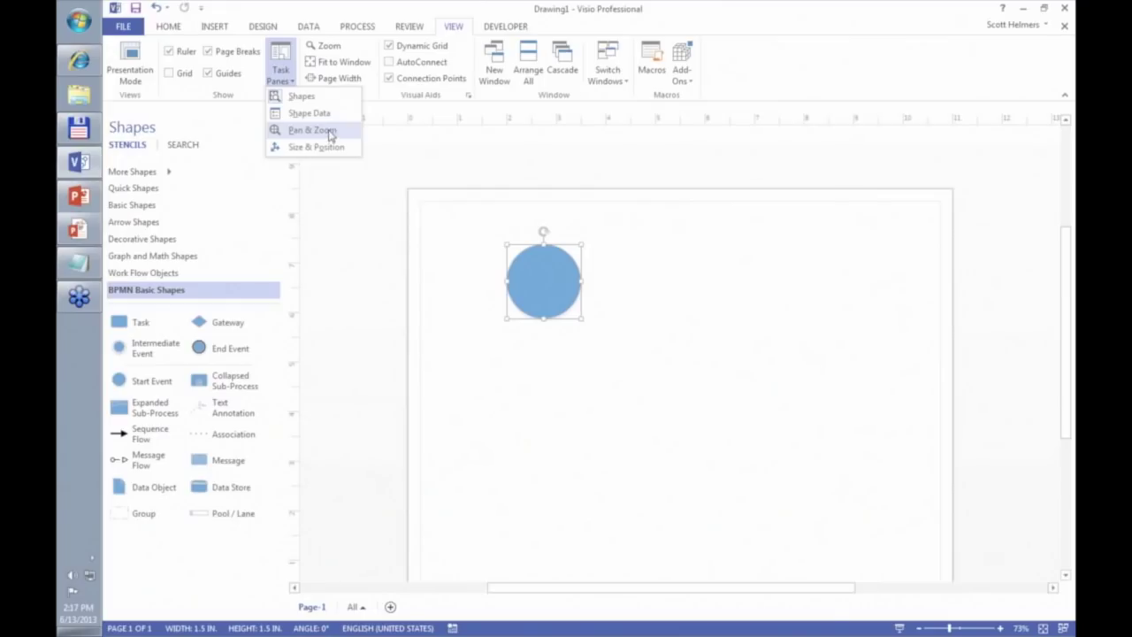
pyautogui.click(328, 131)
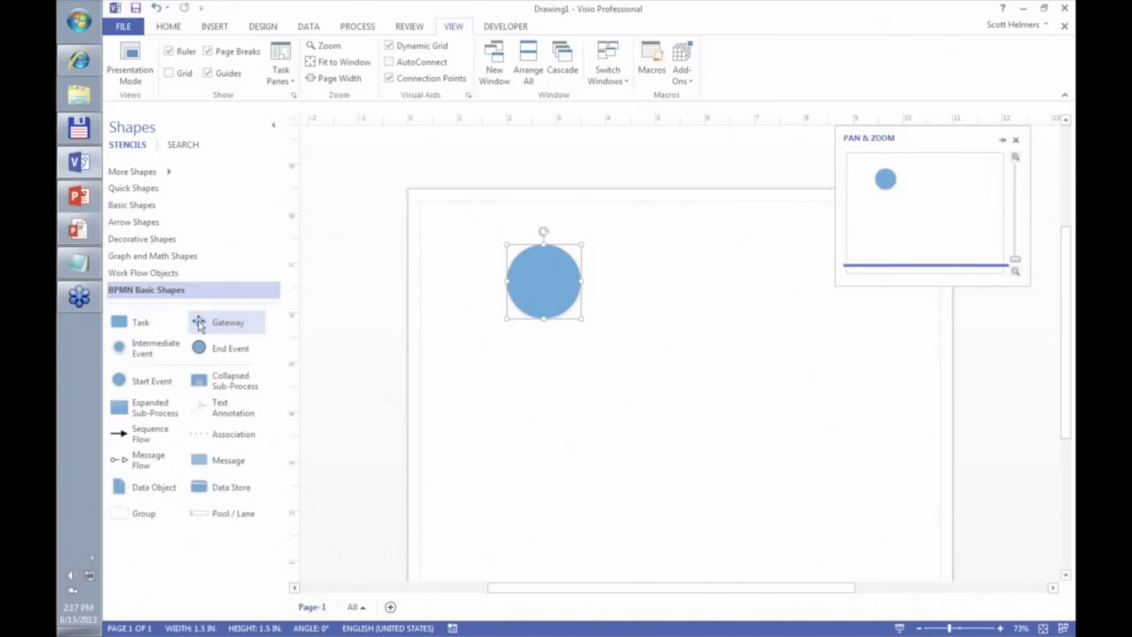
pyautogui.moveTo(199, 323); pyautogui.dragTo(717, 311)
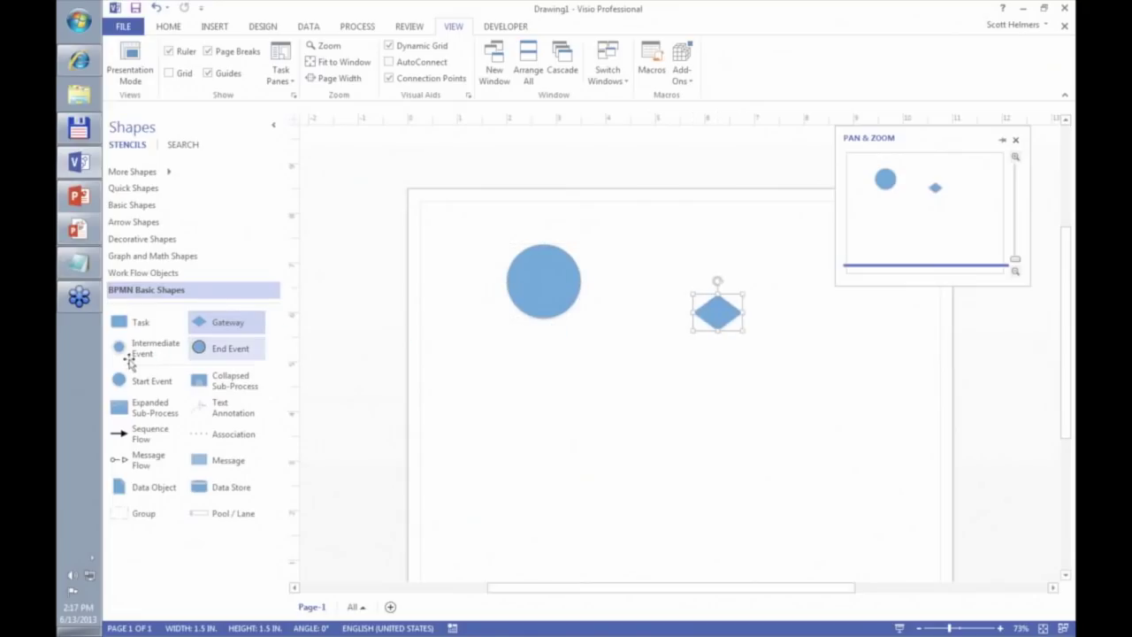
pyautogui.moveTo(560, 402); pyautogui.dragTo(600, 386)
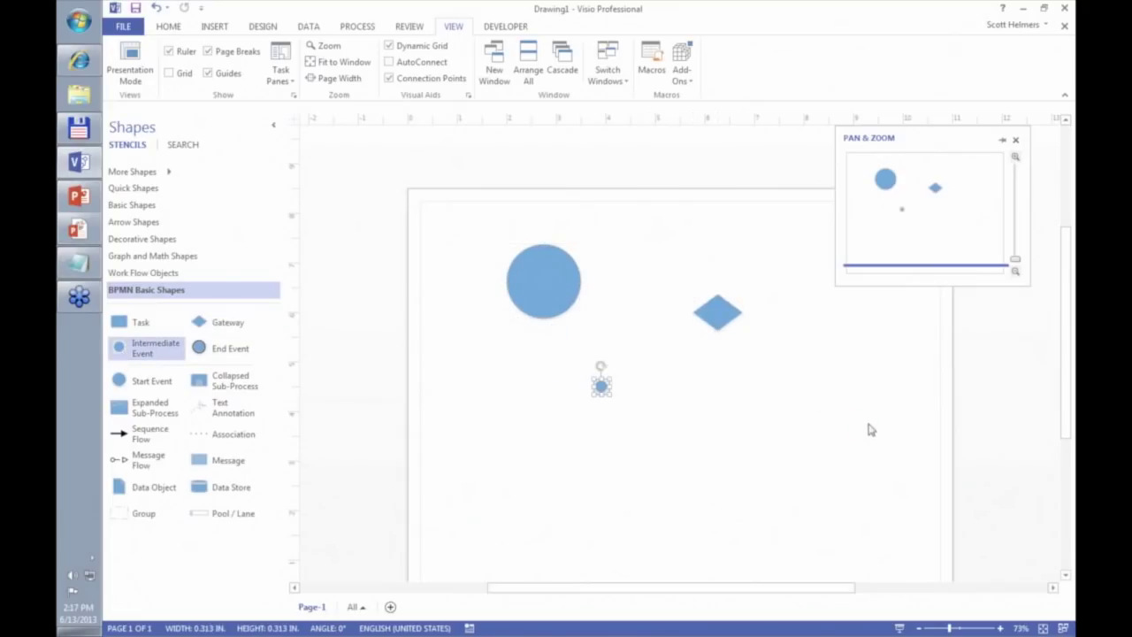
pyautogui.click(873, 337)
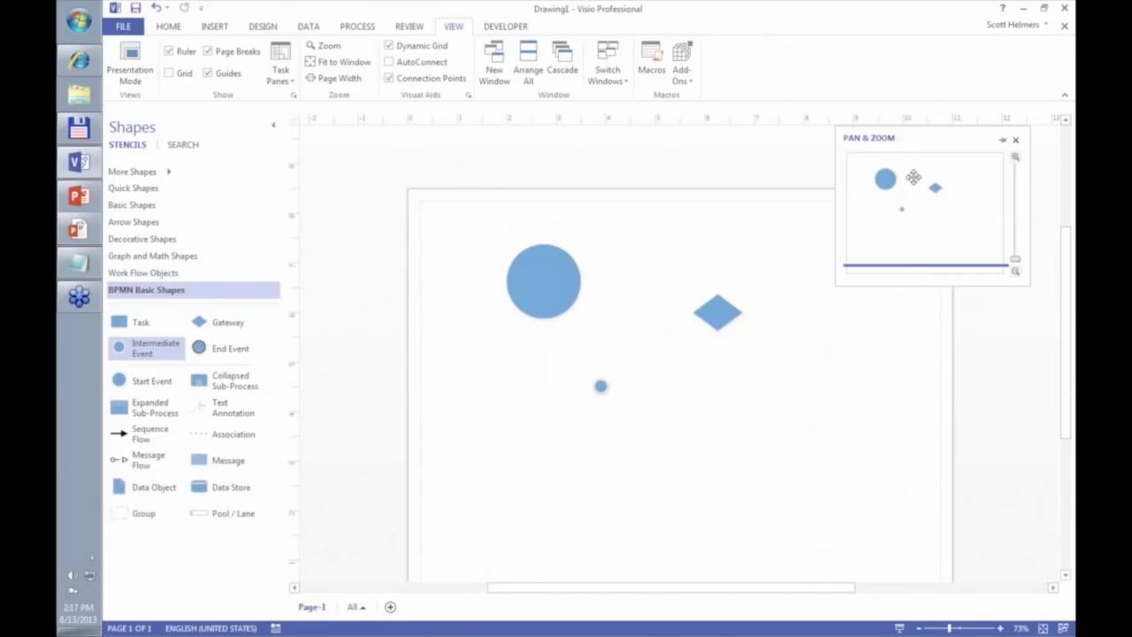
# Use the Pan & Zoom pane to zoom the drawing and frame the gateway and the intermediate event at about 233%
pyautogui.moveTo(904, 177)
pyautogui.mouseDown()
pyautogui.moveTo(959, 209)
pyautogui.moveTo(851, 168)
pyautogui.moveTo(937, 218)
pyautogui.moveTo(950, 208)
pyautogui.moveTo(928, 200)
pyautogui.moveTo(917, 175)
pyautogui.mouseUp()
pyautogui.moveTo(1014, 228); pyautogui.dragTo(1014, 189)
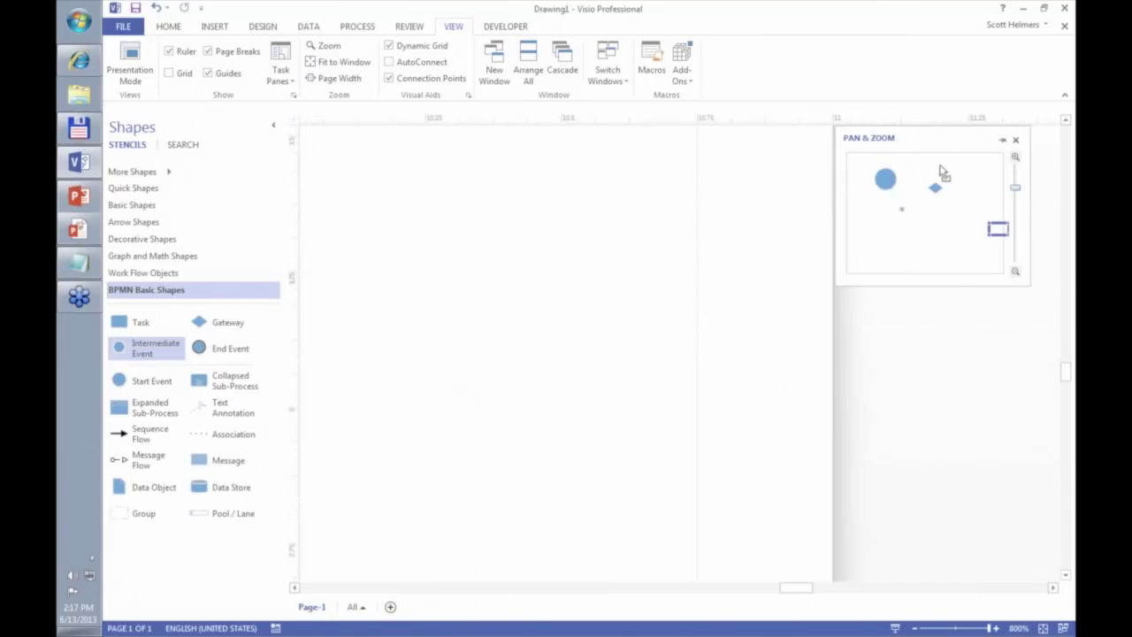
pyautogui.moveTo(916, 173); pyautogui.dragTo(950, 211)
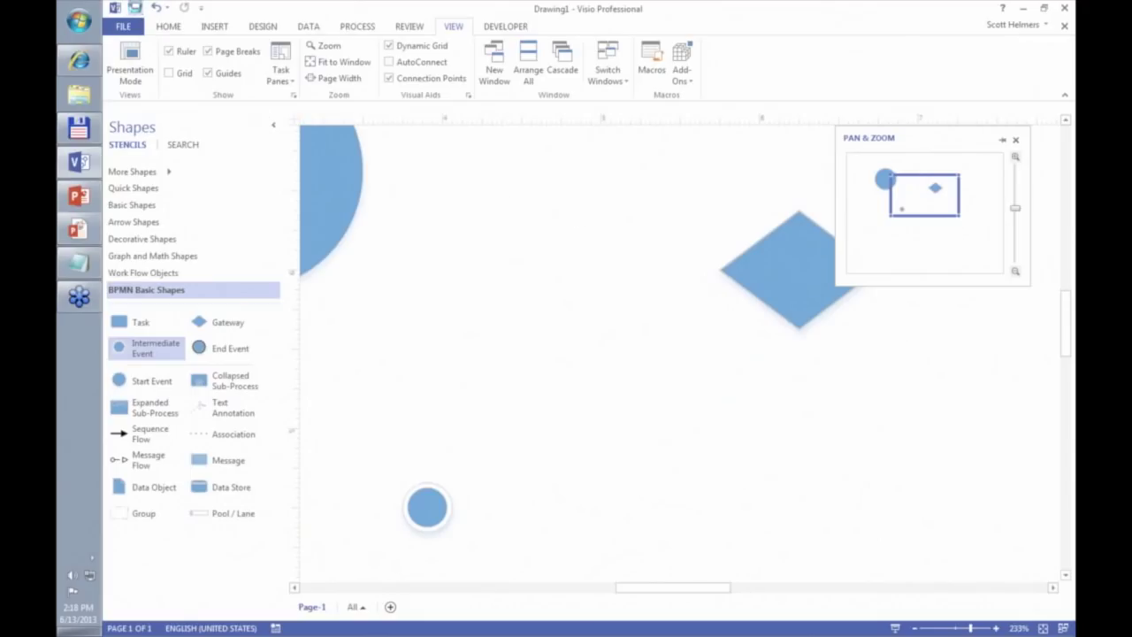
# Save the drawing as Drawing1 in My Documents, replacing the existing file of that name
pyautogui.click(125, 22)
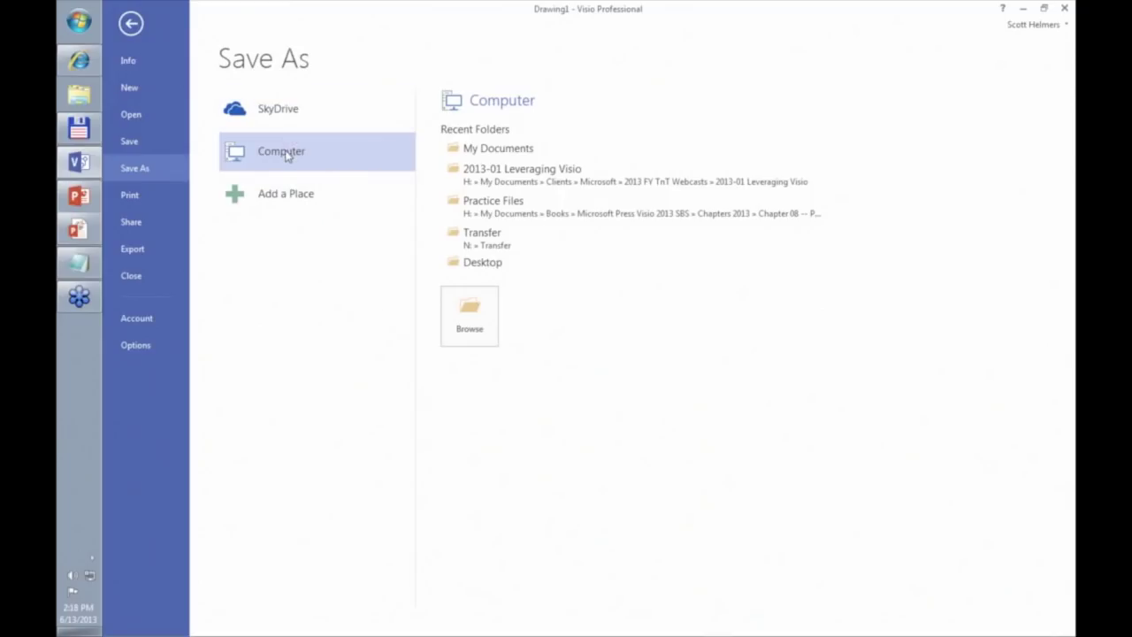
pyautogui.click(493, 152)
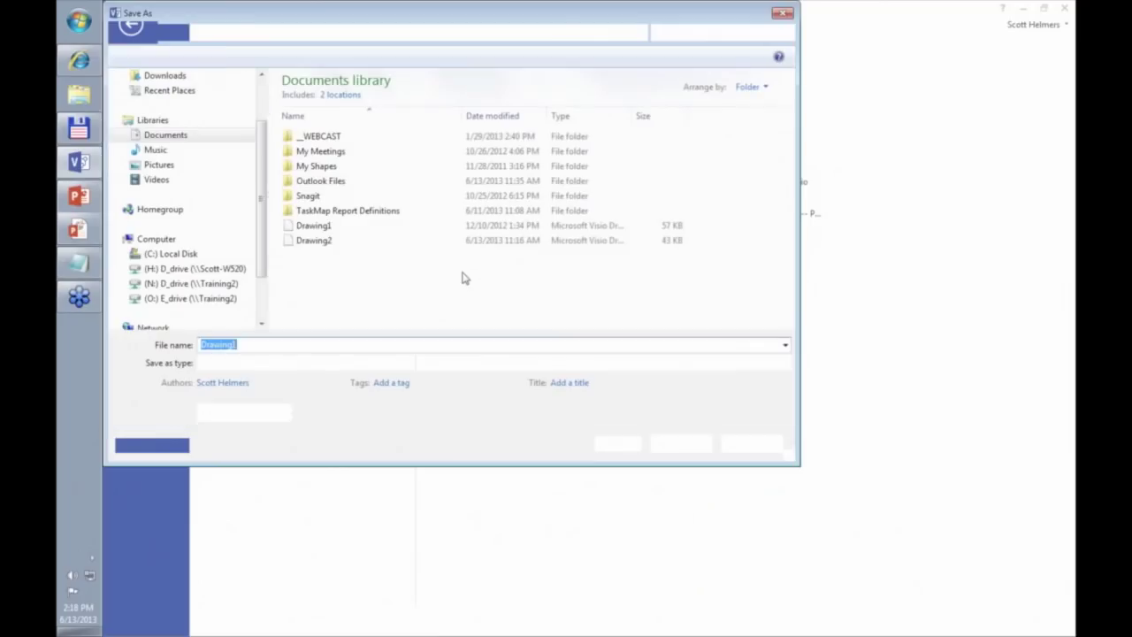
pyautogui.click(673, 444)
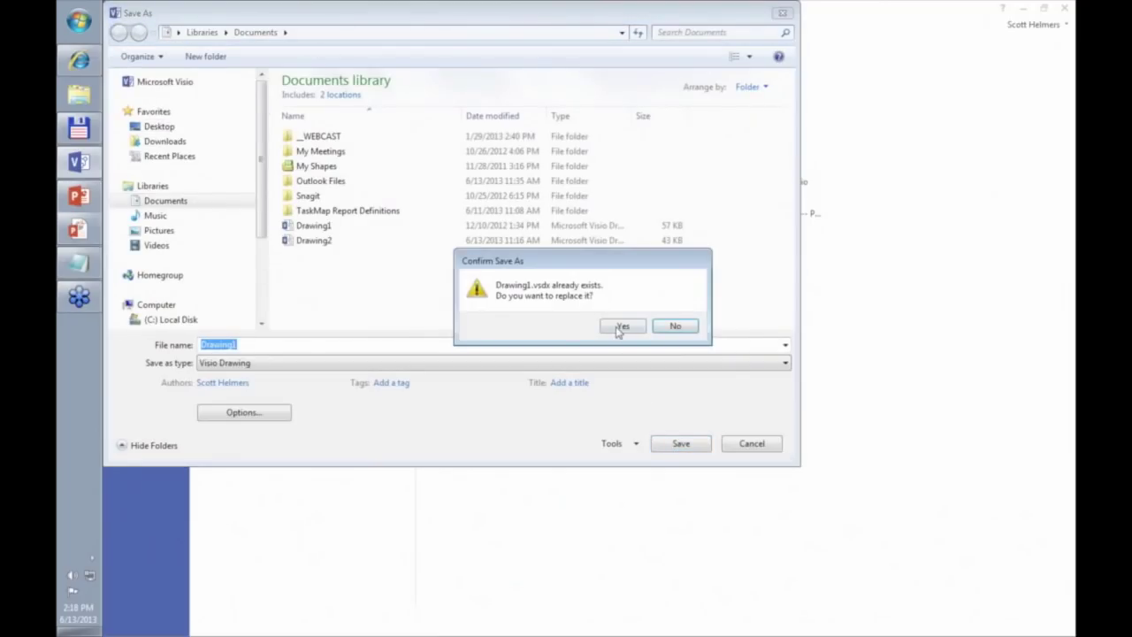
pyautogui.click(620, 326)
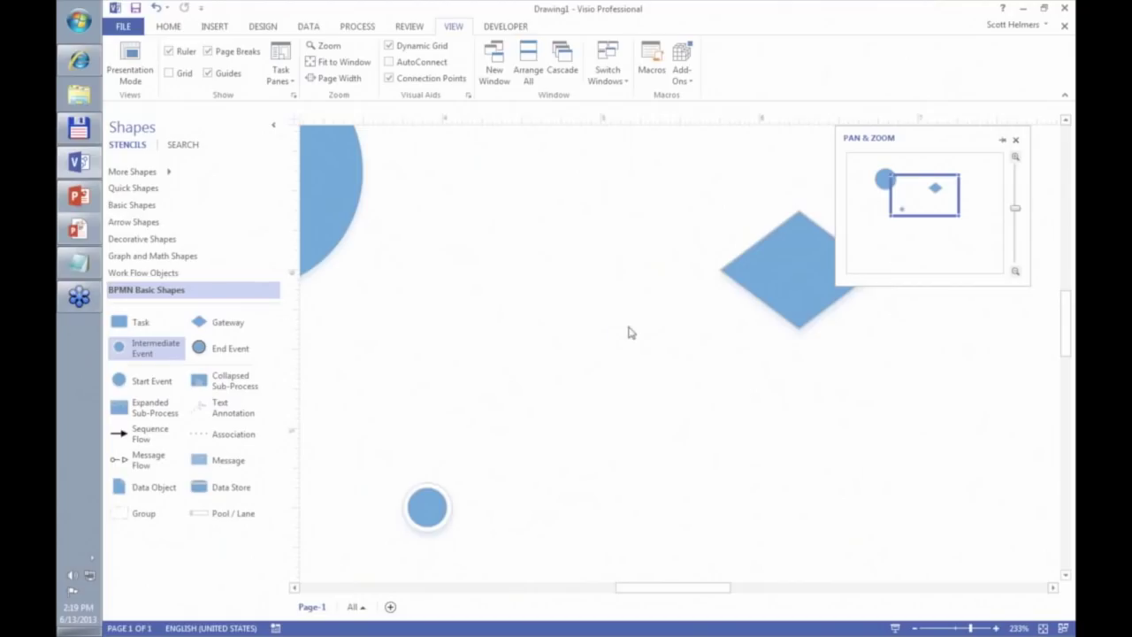
# Close the drawing and reopen Drawing1 from the recent drawings
pyautogui.click(1064, 27)
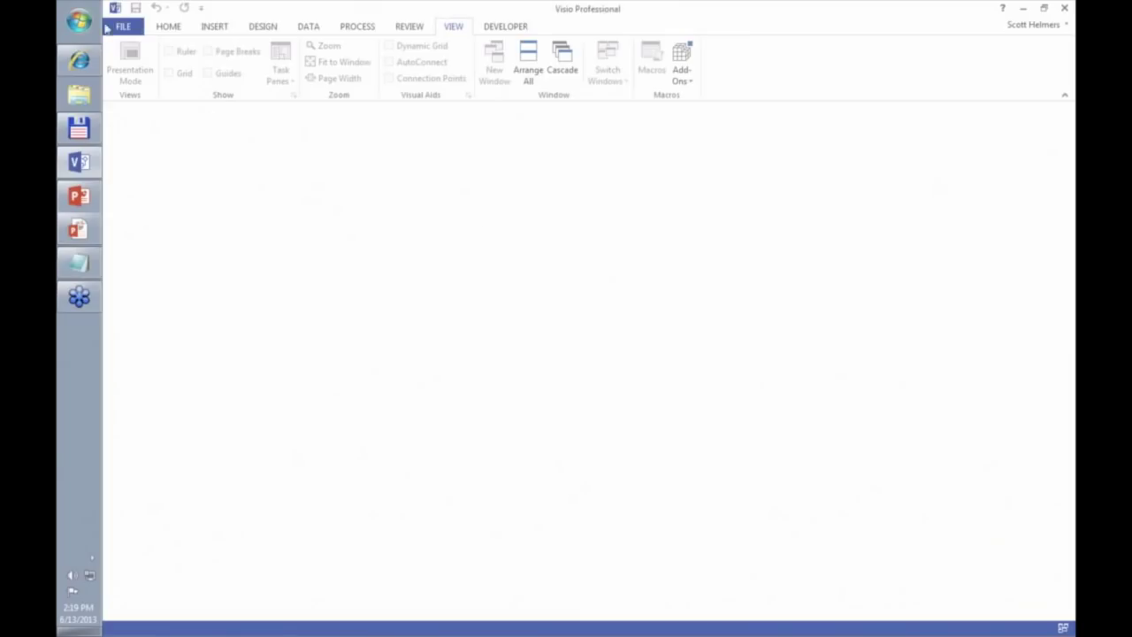
pyautogui.click(124, 27)
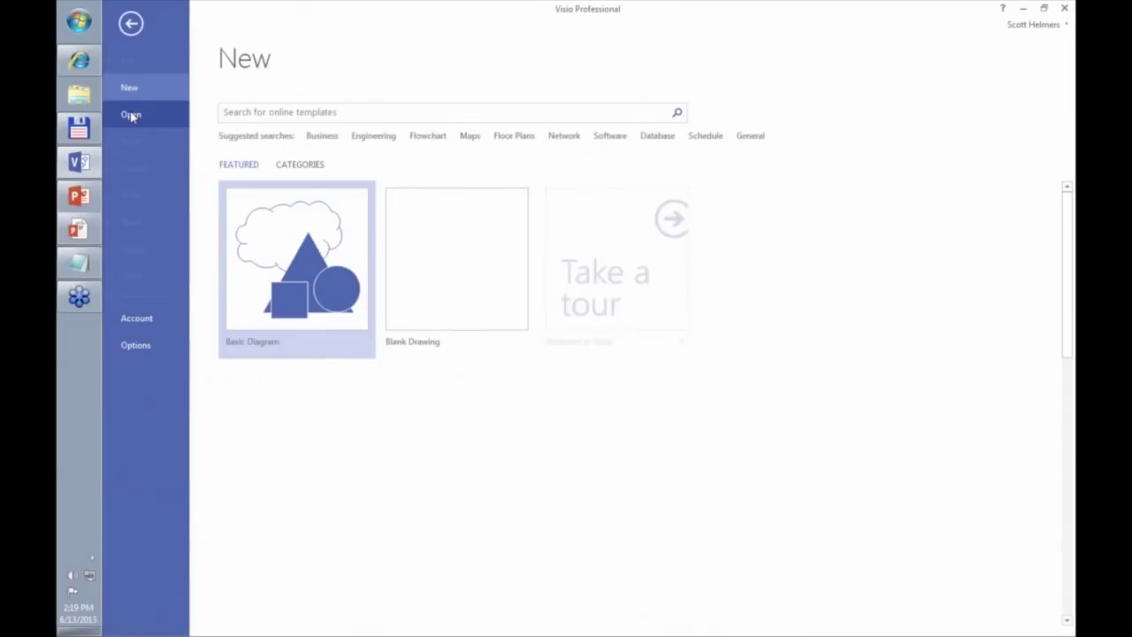
pyautogui.click(131, 116)
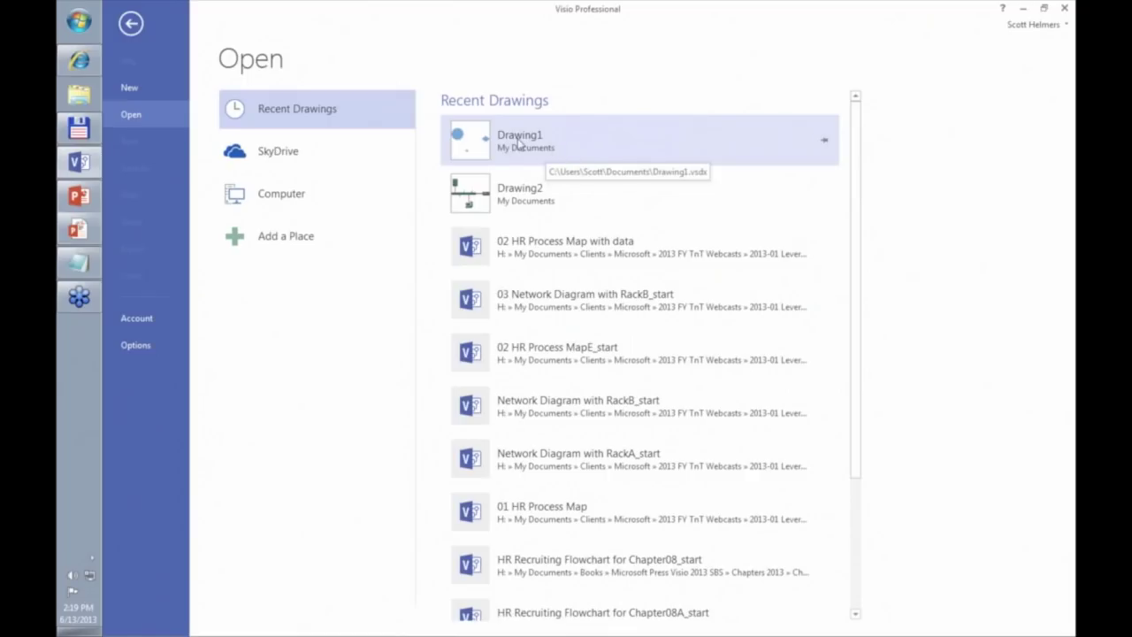
pyautogui.click(520, 143)
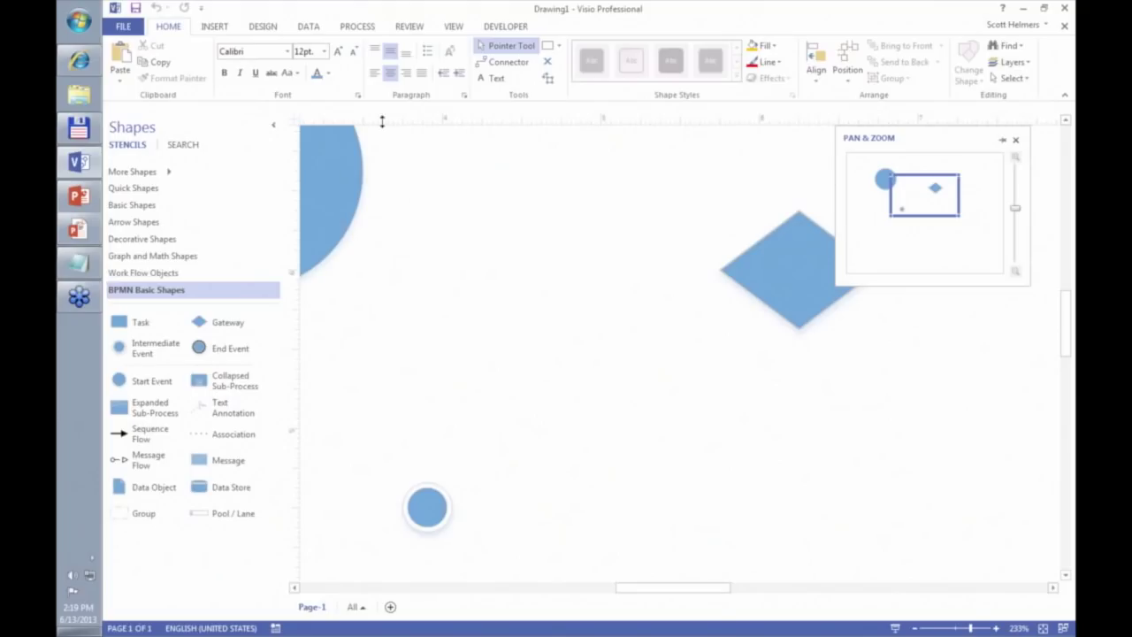
# Examine which task panes are switched on in the reopened drawing
pyautogui.click(454, 28)
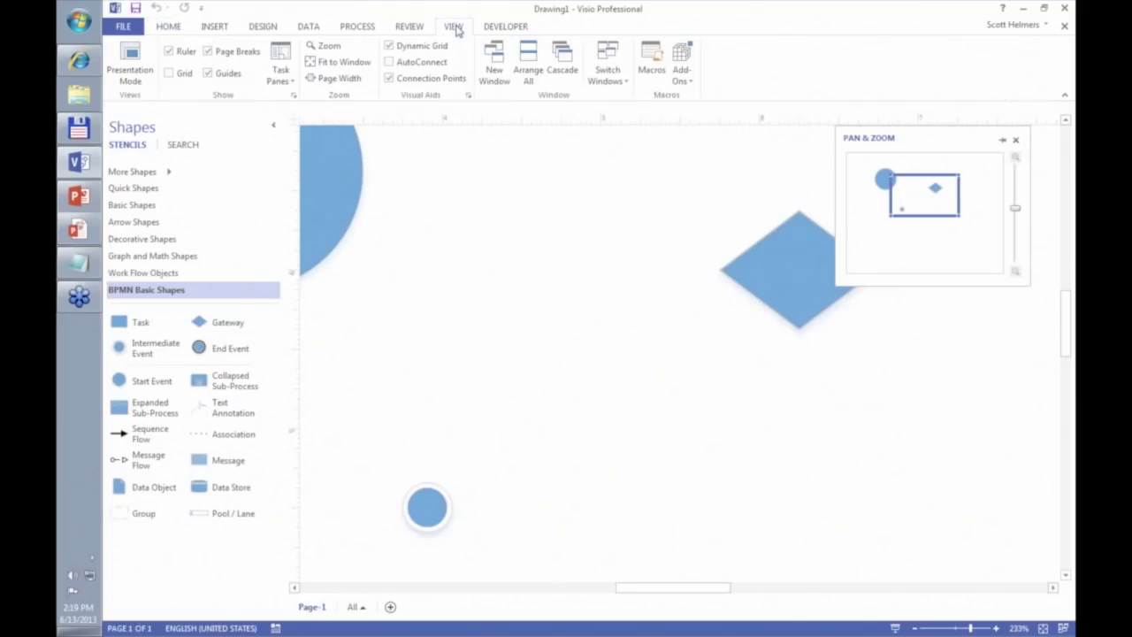
pyautogui.click(279, 75)
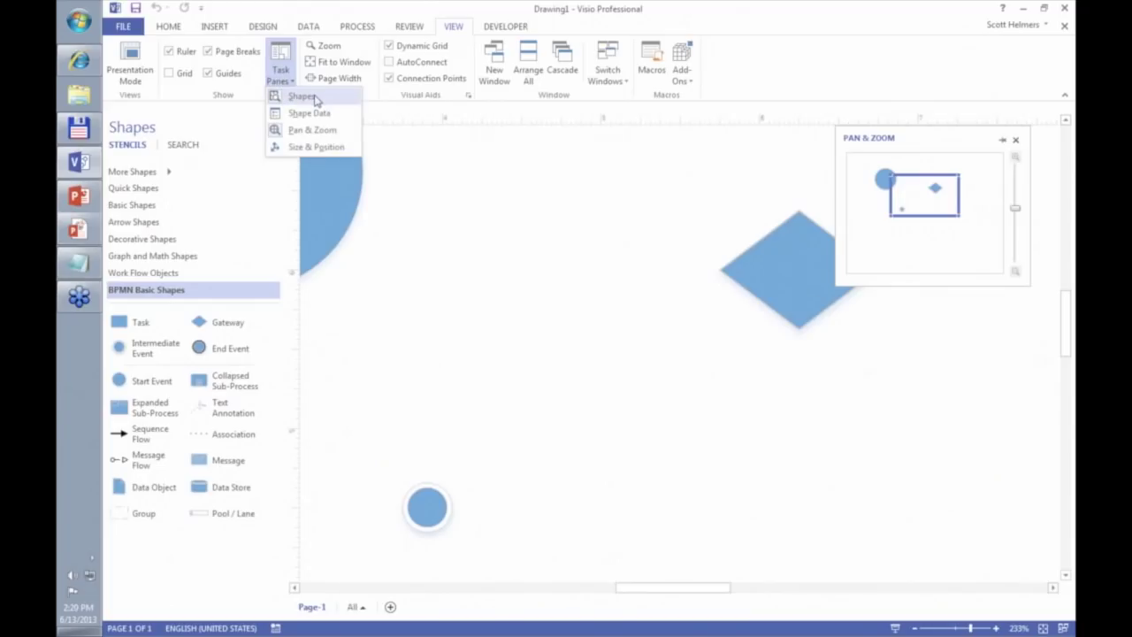
pyautogui.click(532, 219)
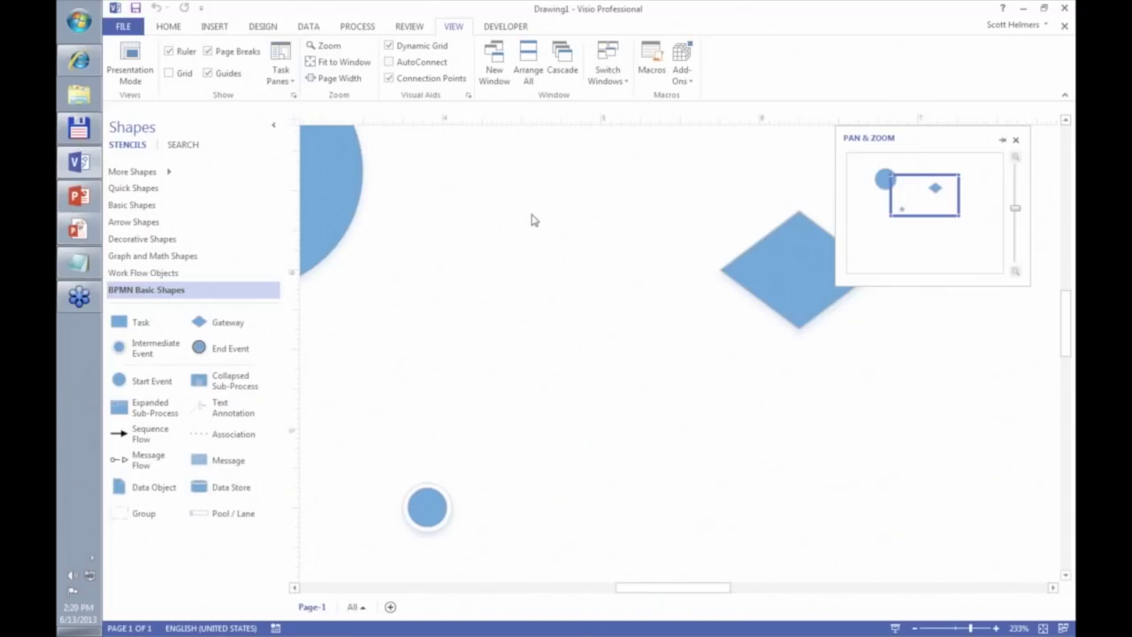
# Turn off Save workspace in the drawing's advanced properties
pyautogui.click(125, 29)
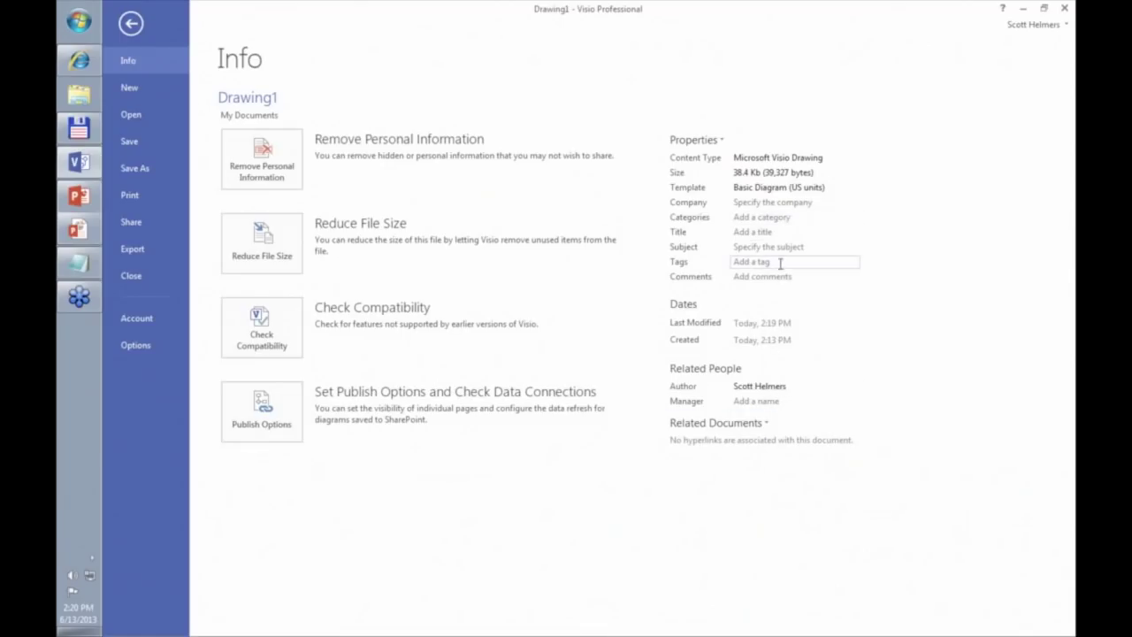
pyautogui.click(697, 141)
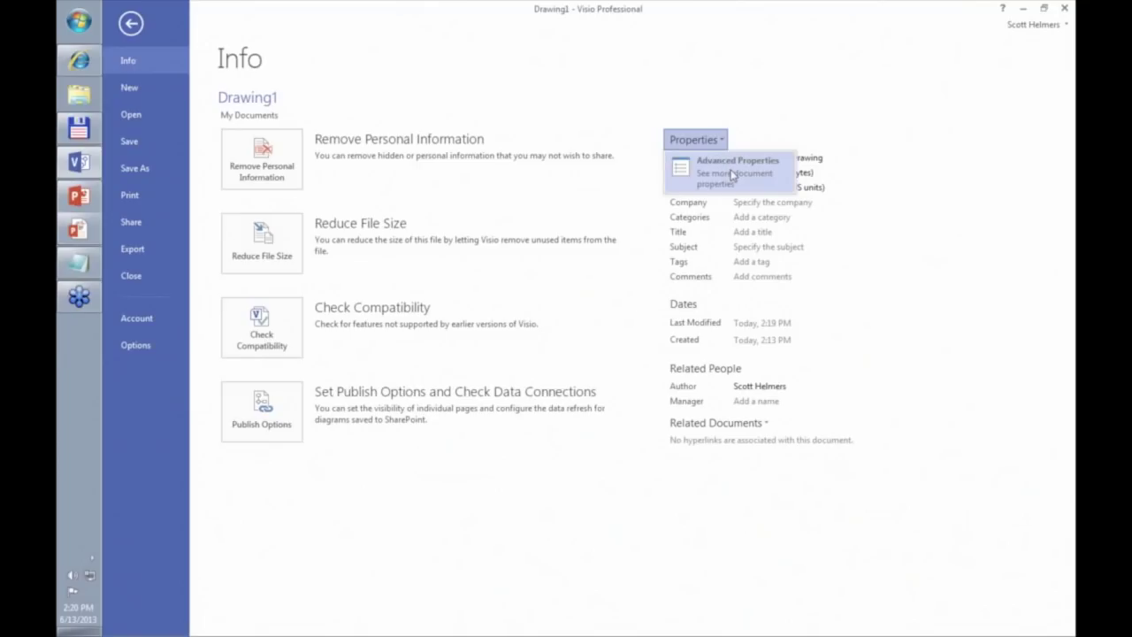
pyautogui.click(732, 175)
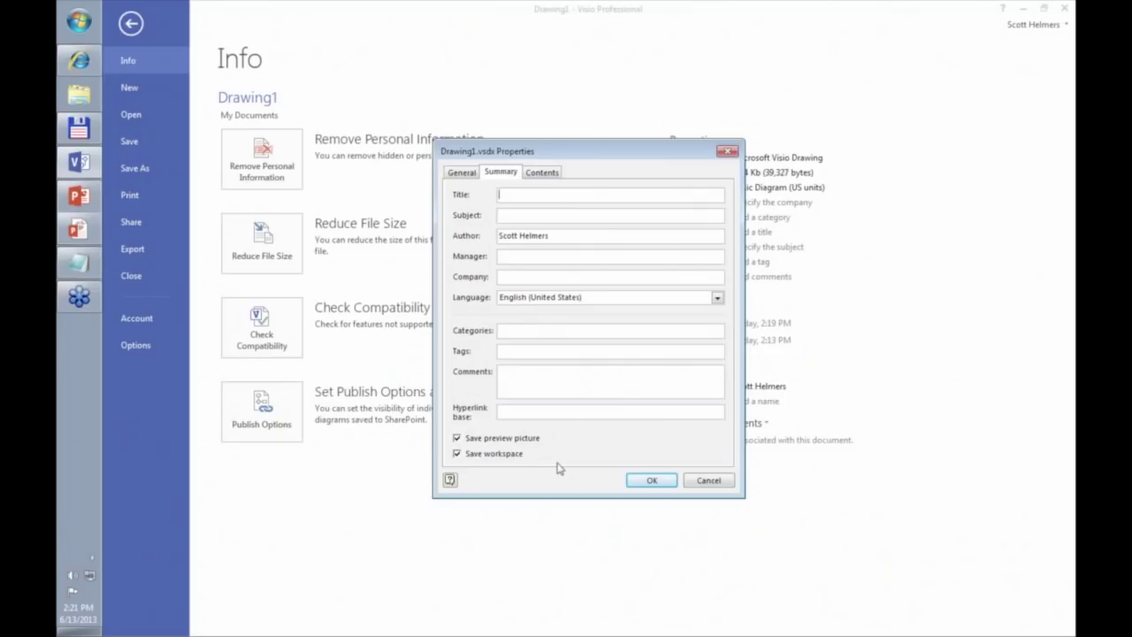
pyautogui.click(458, 455)
pyautogui.click(647, 481)
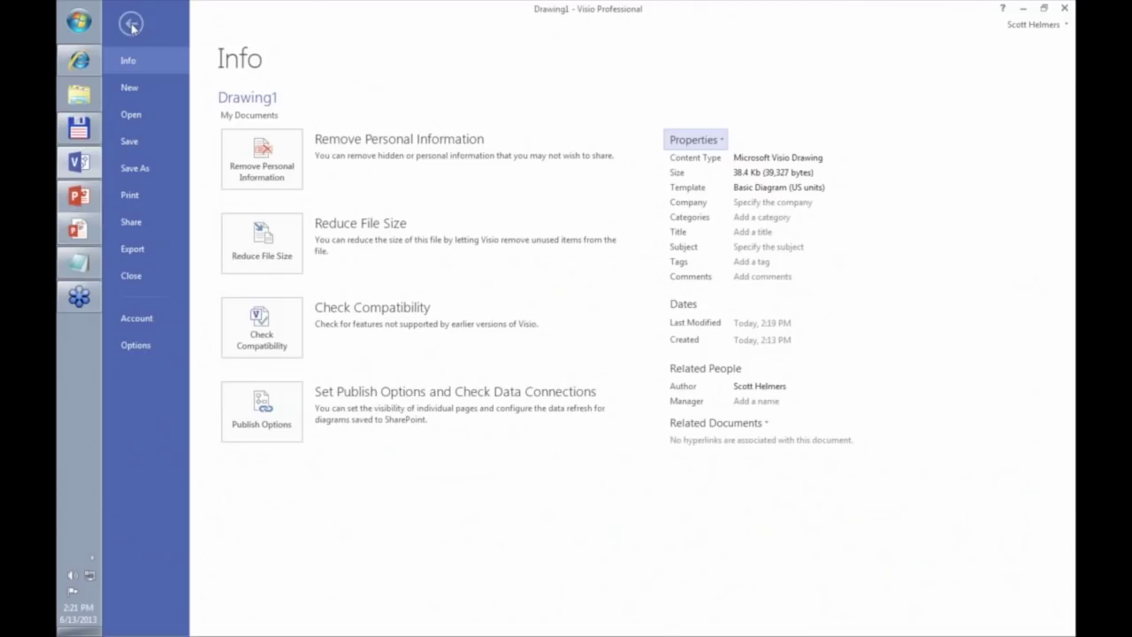
# Turn Save workspace back on in the advanced properties and return to the drawing
pyautogui.click(695, 141)
pyautogui.click(705, 168)
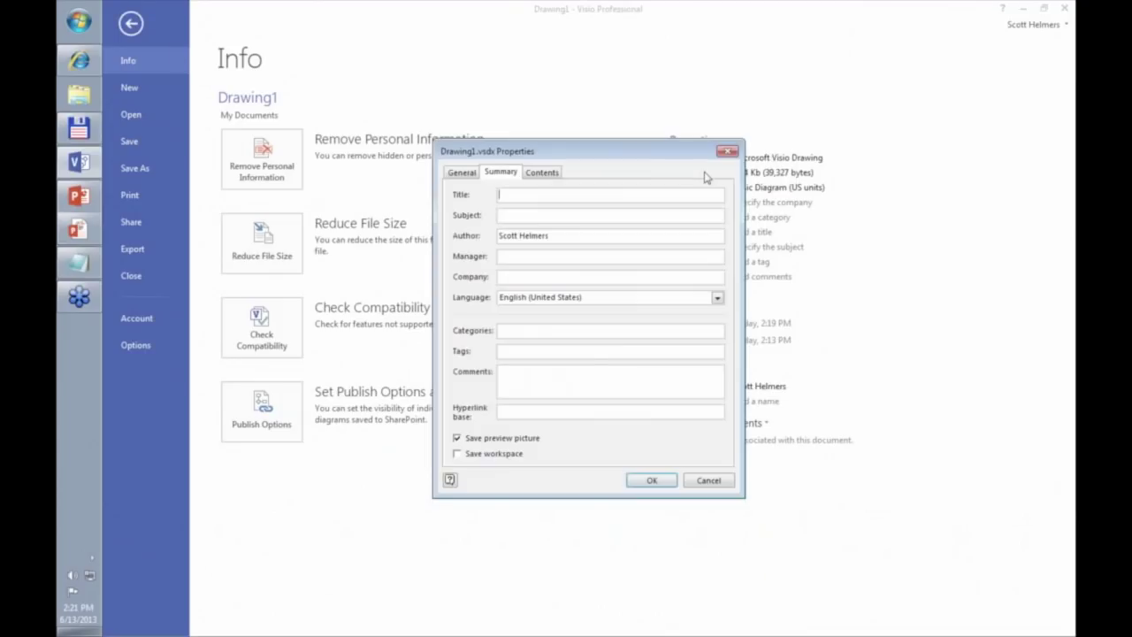
pyautogui.click(471, 460)
pyautogui.click(652, 480)
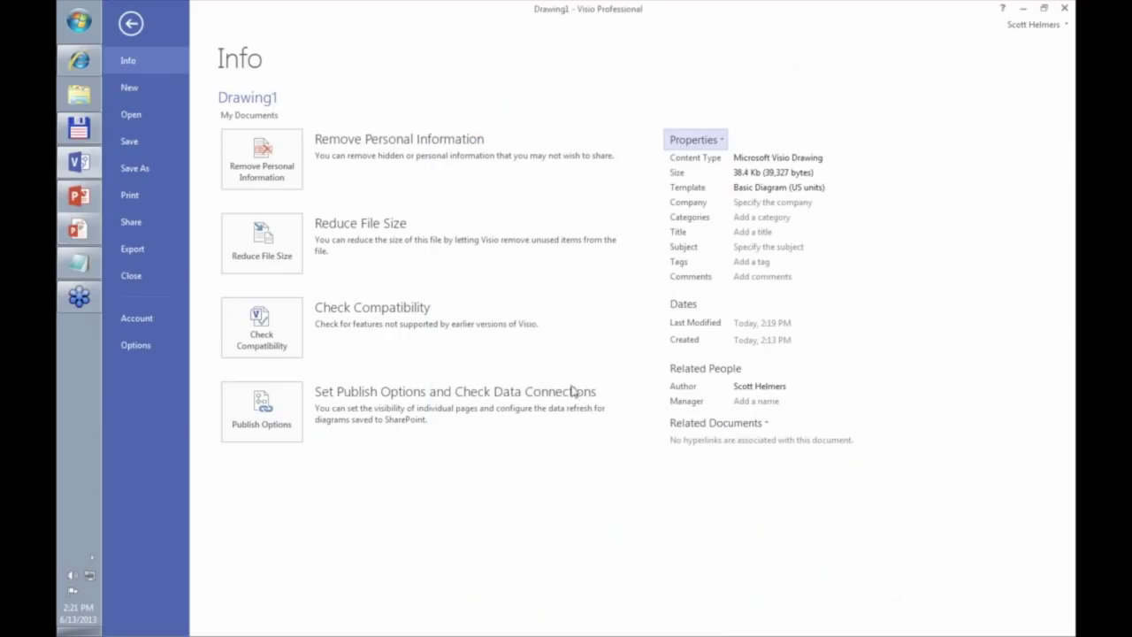
pyautogui.click(131, 27)
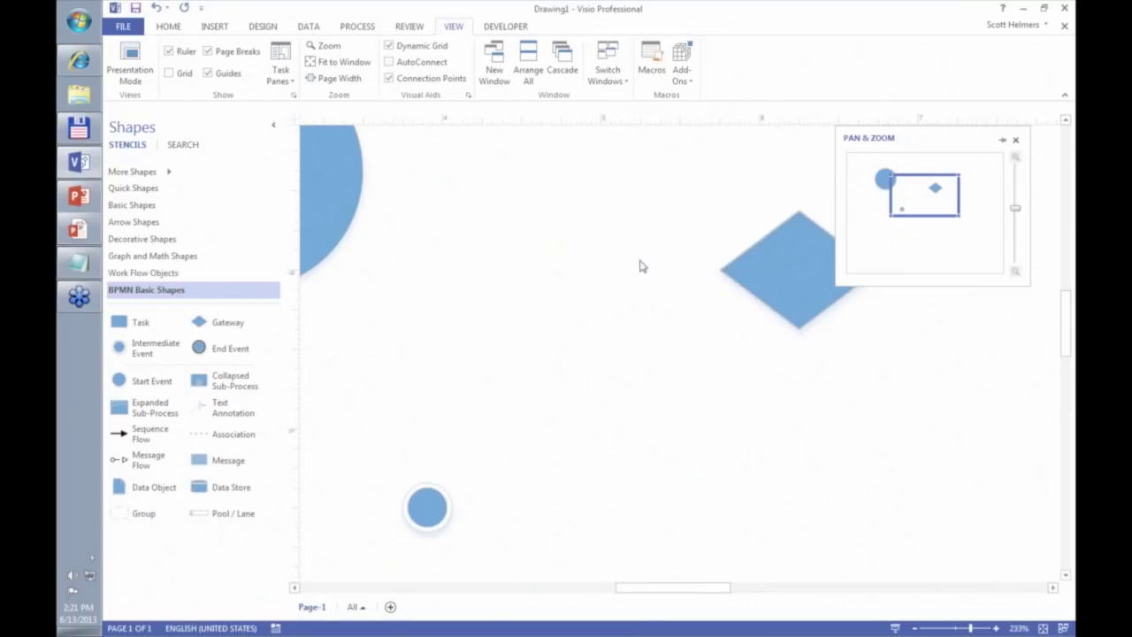
# Close the Pan & Zoom pane and fit the whole page in the drawing window
pyautogui.click(1016, 140)
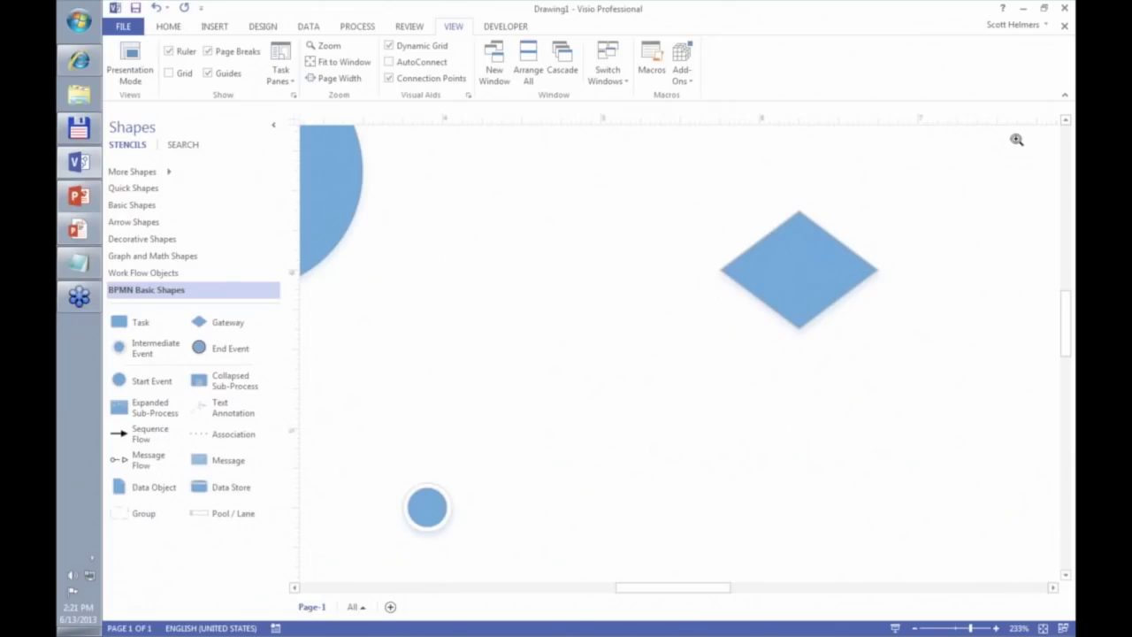
pyautogui.hotkey('ctrl', 'shift', 'w')
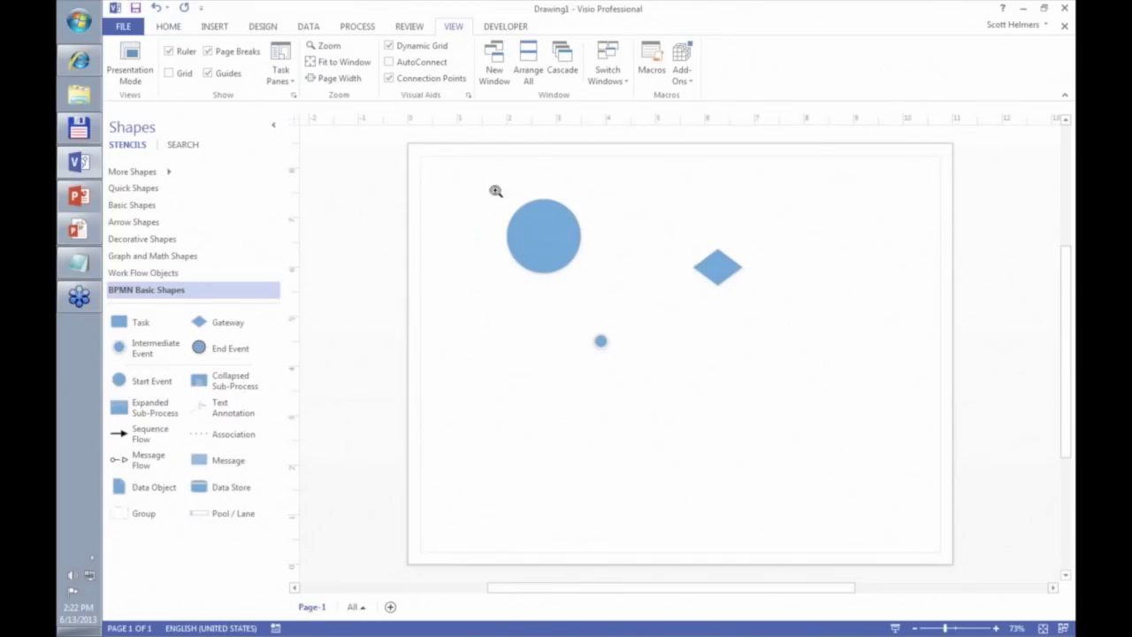
# Zoom into the area around the circle and gateway, vary the magnification out and in, and zoom back out to the whole page
pyautogui.moveTo(495, 191); pyautogui.dragTo(757, 298)
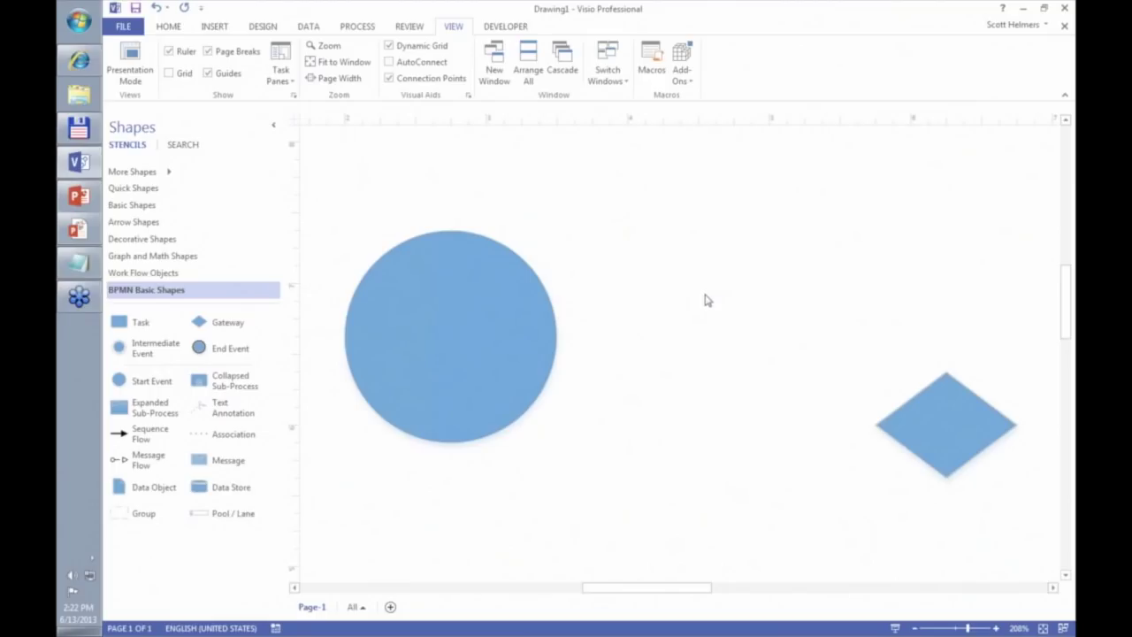
pyautogui.keyDown('ctrl'); pyautogui.scroll(-3, 705, 299); pyautogui.keyUp('ctrl')
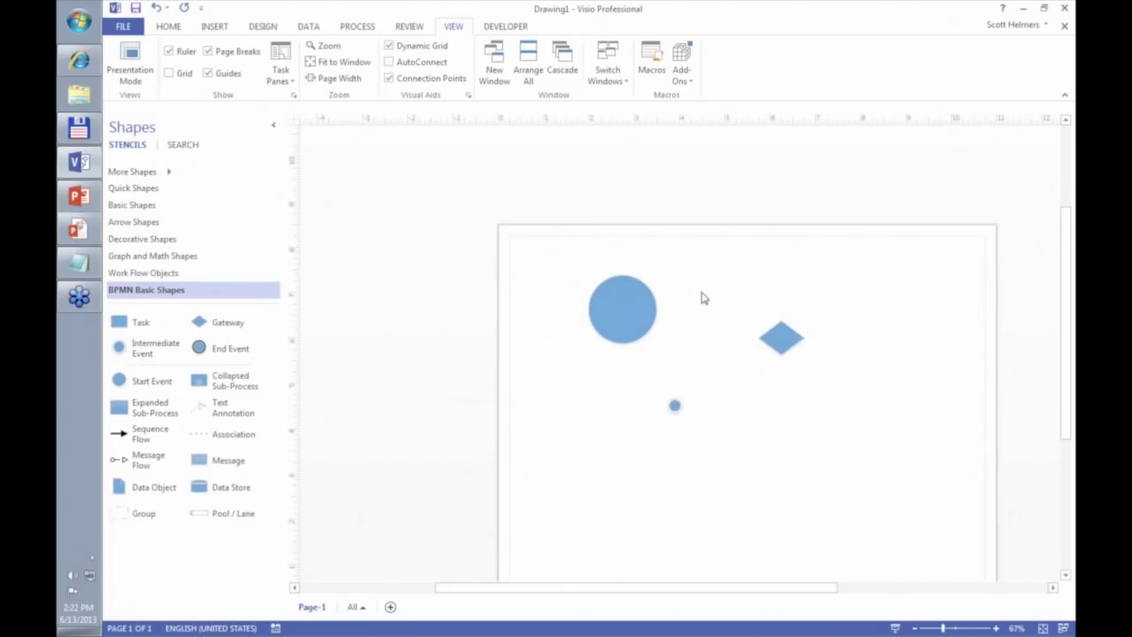
pyautogui.keyDown('ctrl'); pyautogui.scroll(4, 706, 300); pyautogui.keyUp('ctrl')
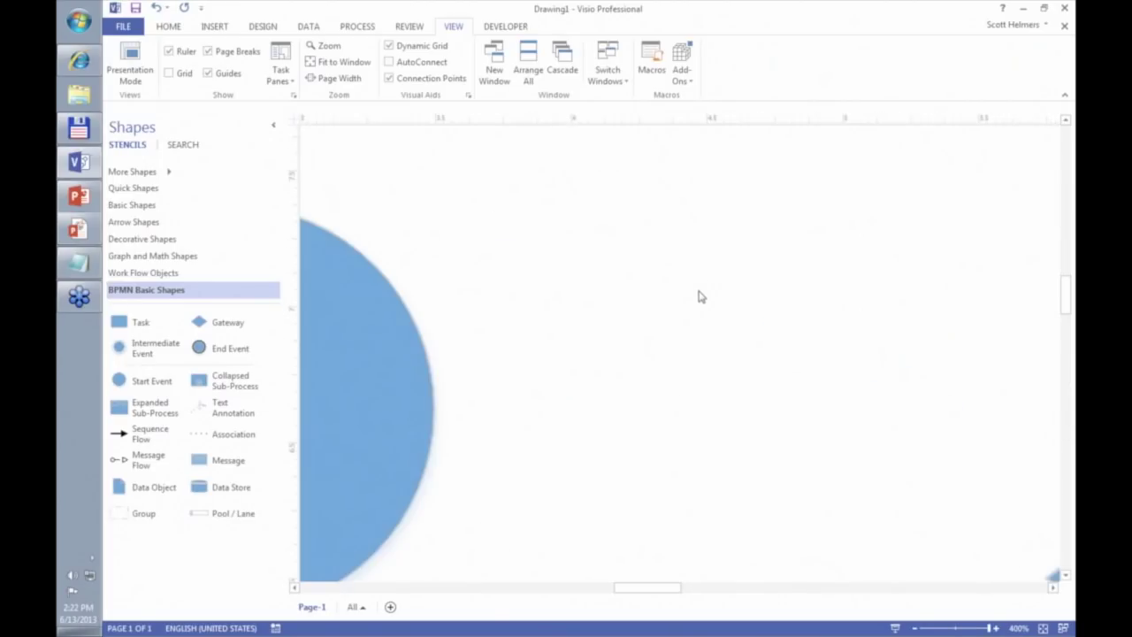
pyautogui.keyDown('ctrl'); pyautogui.scroll(-4, 699, 296); pyautogui.keyUp('ctrl')
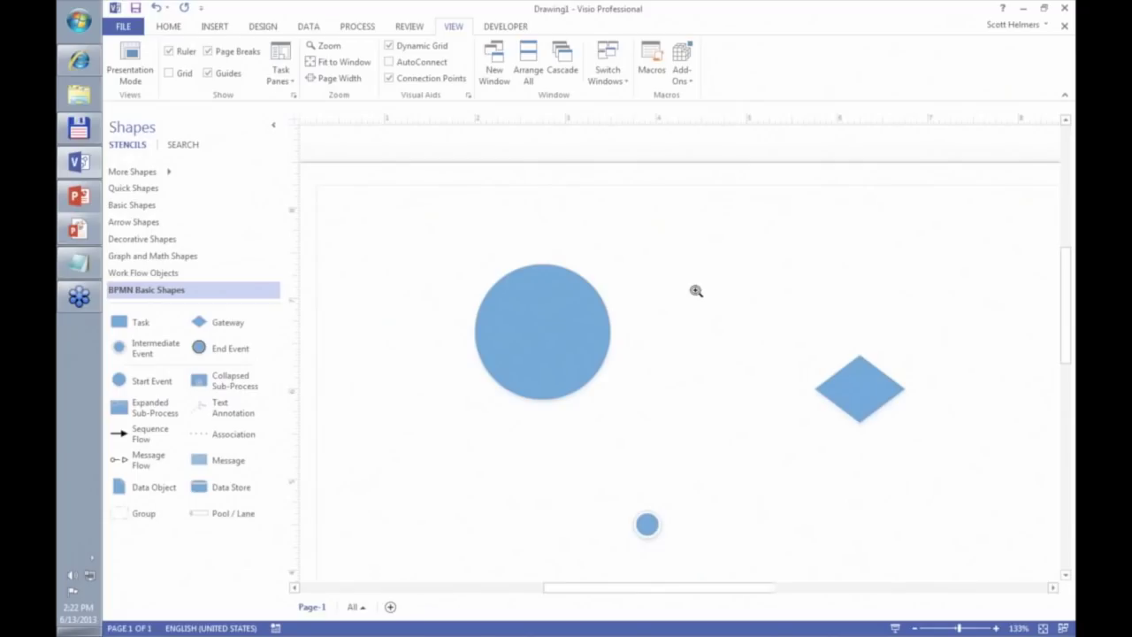
pyautogui.keyDown('ctrl'); pyautogui.keyDown('shift'); pyautogui.rightClick(696, 291); pyautogui.keyUp('shift'); pyautogui.keyUp('ctrl')
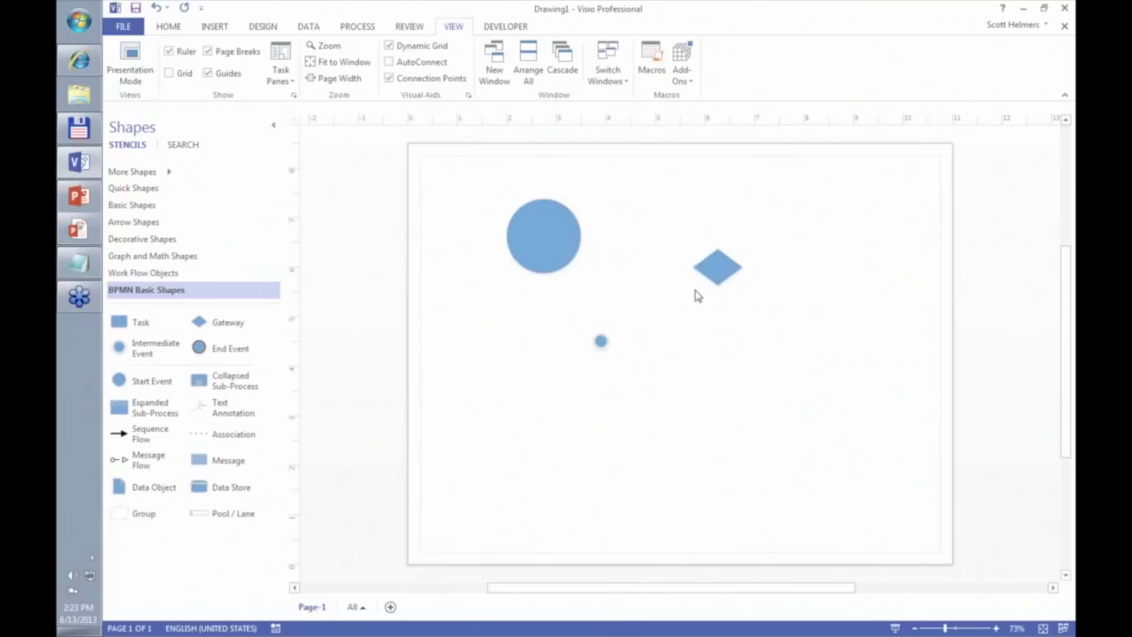
# Magnify the page area below the gateway to 200% and return to the whole-page view
pyautogui.keyDown('ctrl'); pyautogui.keyDown('shift'); pyautogui.click(698, 366); pyautogui.keyUp('shift'); pyautogui.keyUp('ctrl')
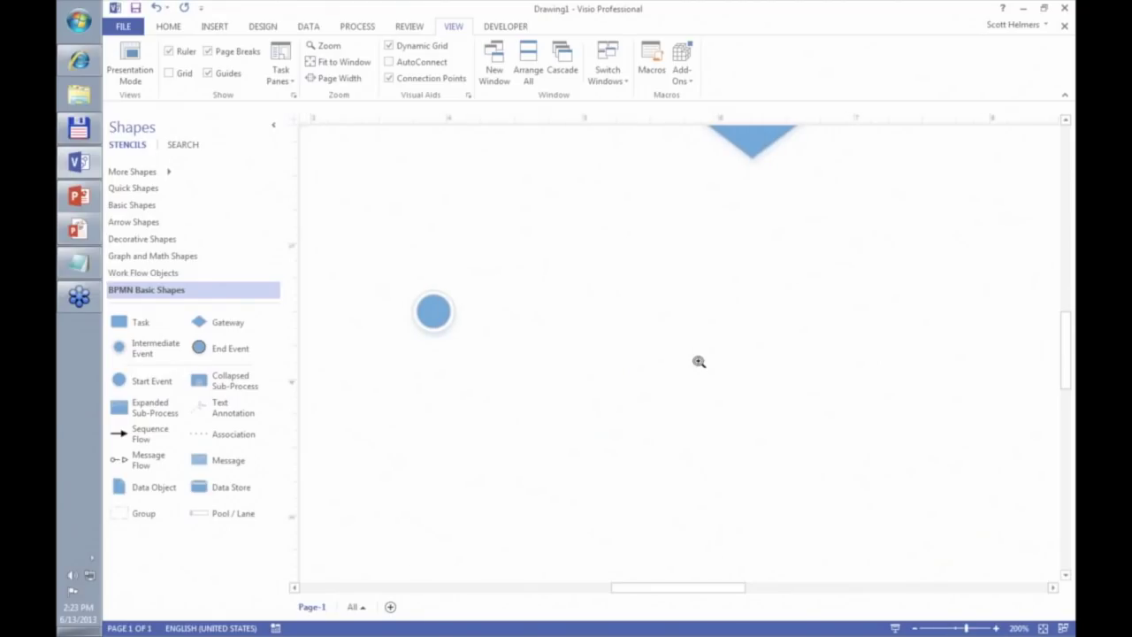
pyautogui.hotkey('ctrl', 'shift', 'w')
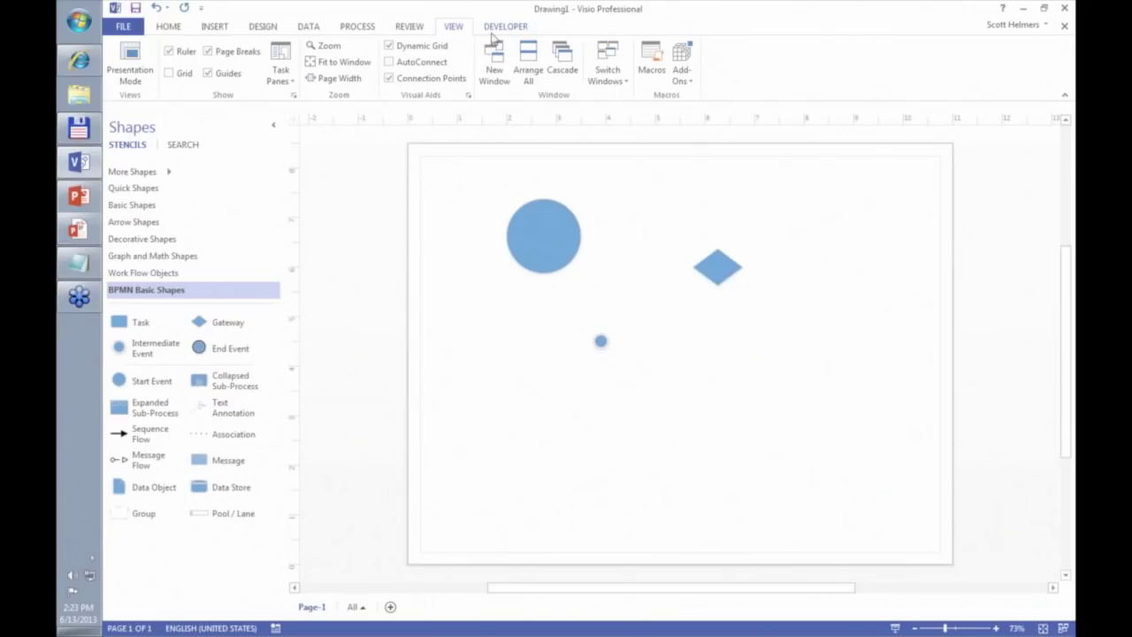
# Hide the Developer tab through the ribbon customization options and apply the change
pyautogui.click(124, 28)
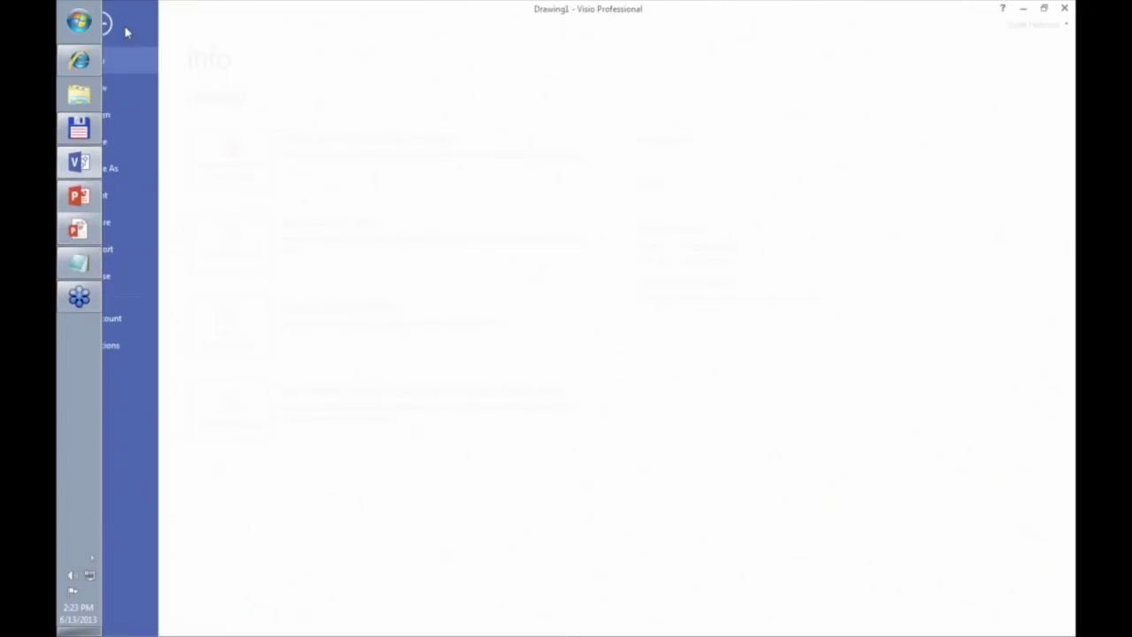
pyautogui.click(133, 346)
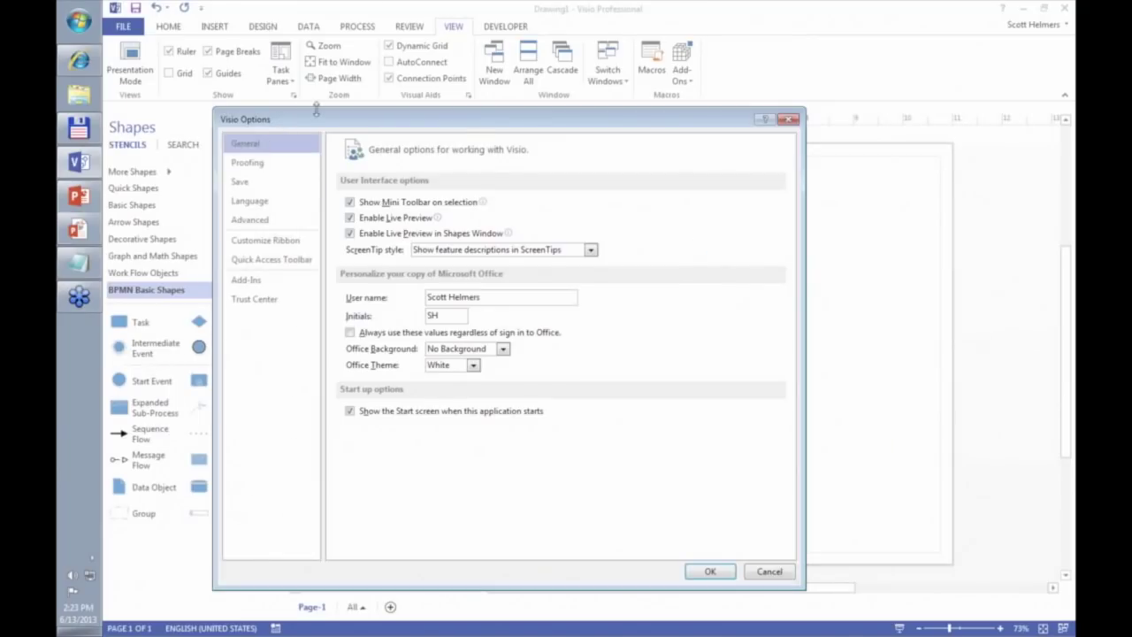
pyautogui.click(268, 243)
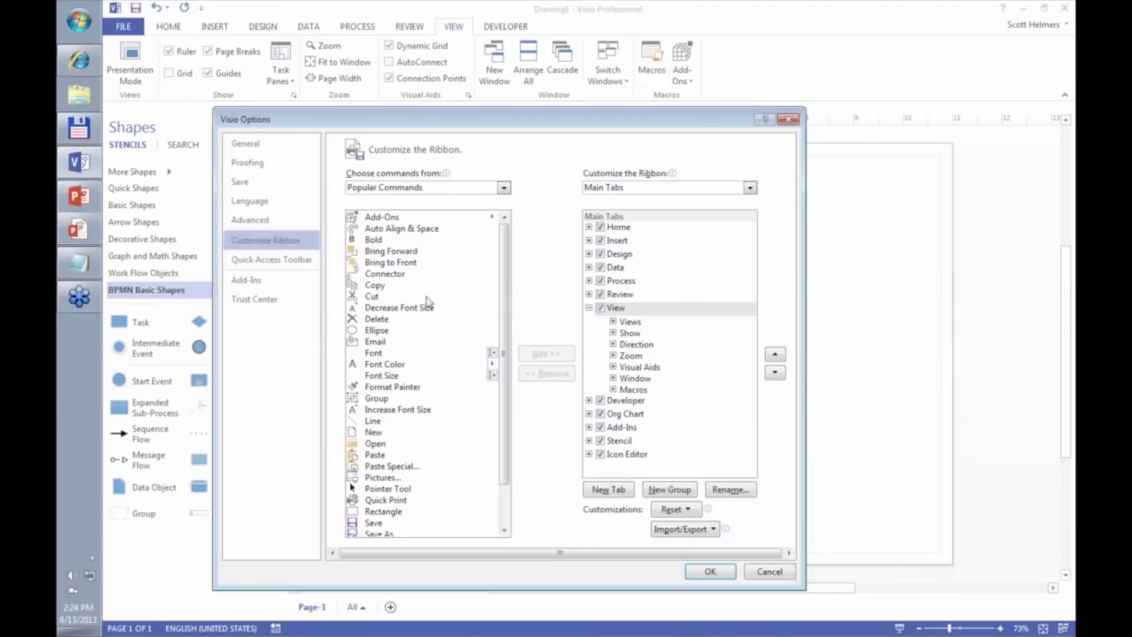
pyautogui.click(600, 403)
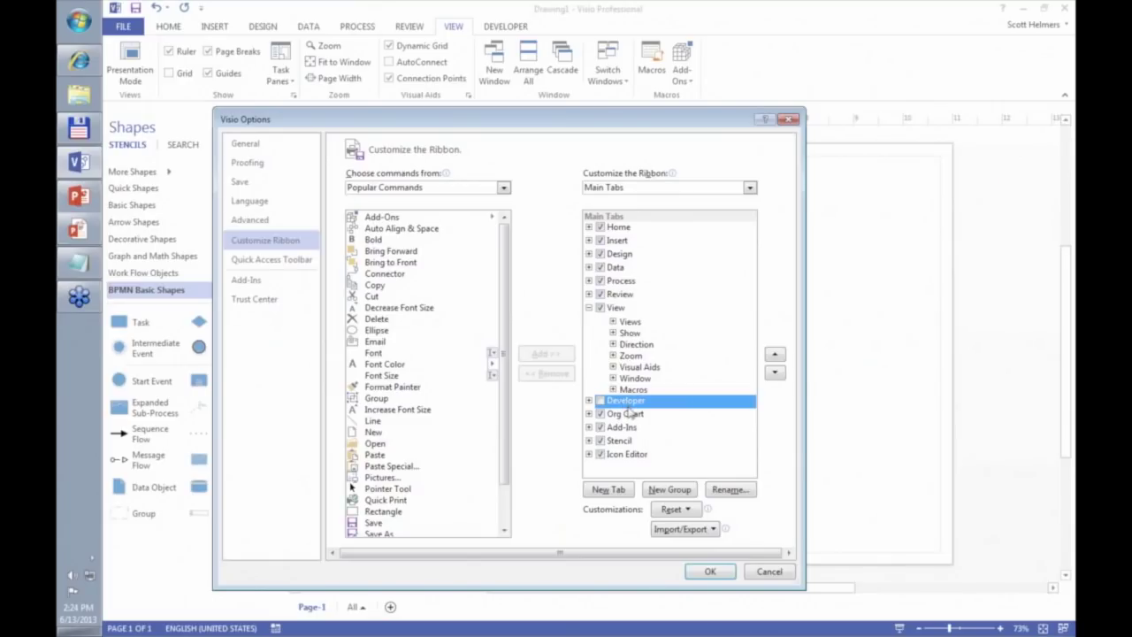
pyautogui.click(600, 403)
pyautogui.click(601, 403)
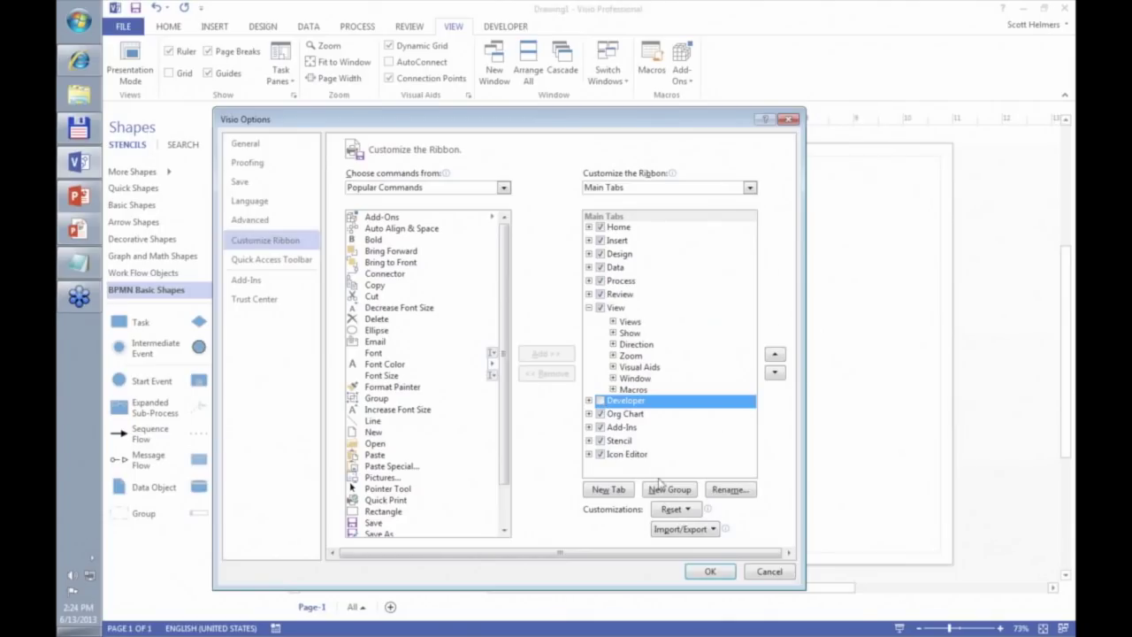
pyautogui.click(707, 573)
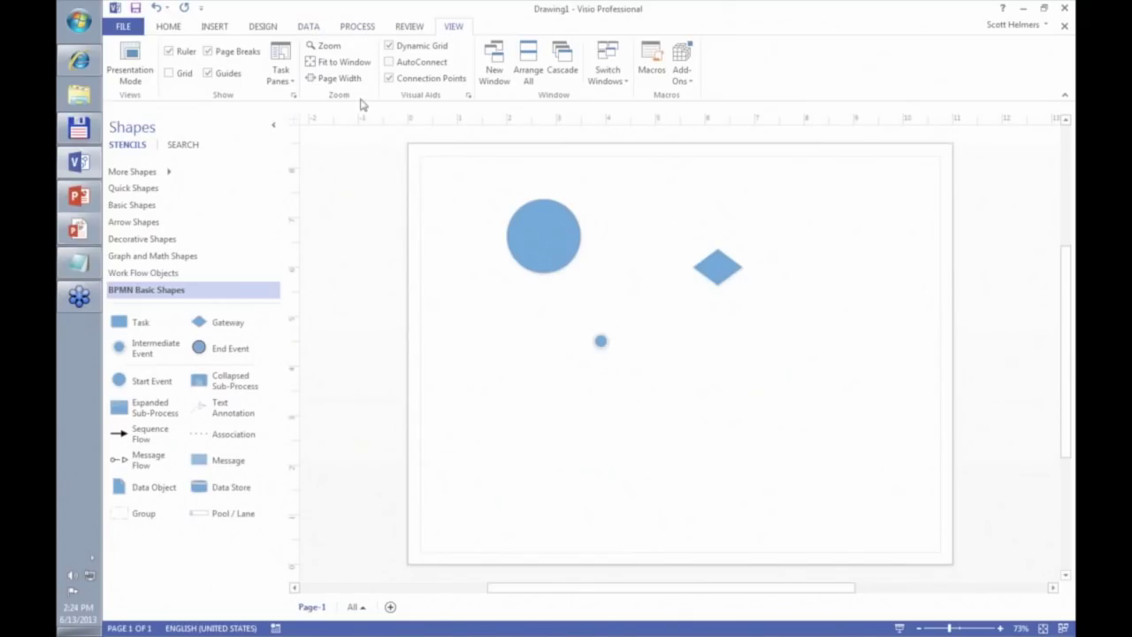
# Reopen the ribbon customization options and turn the Developer tab back on
pyautogui.click(124, 30)
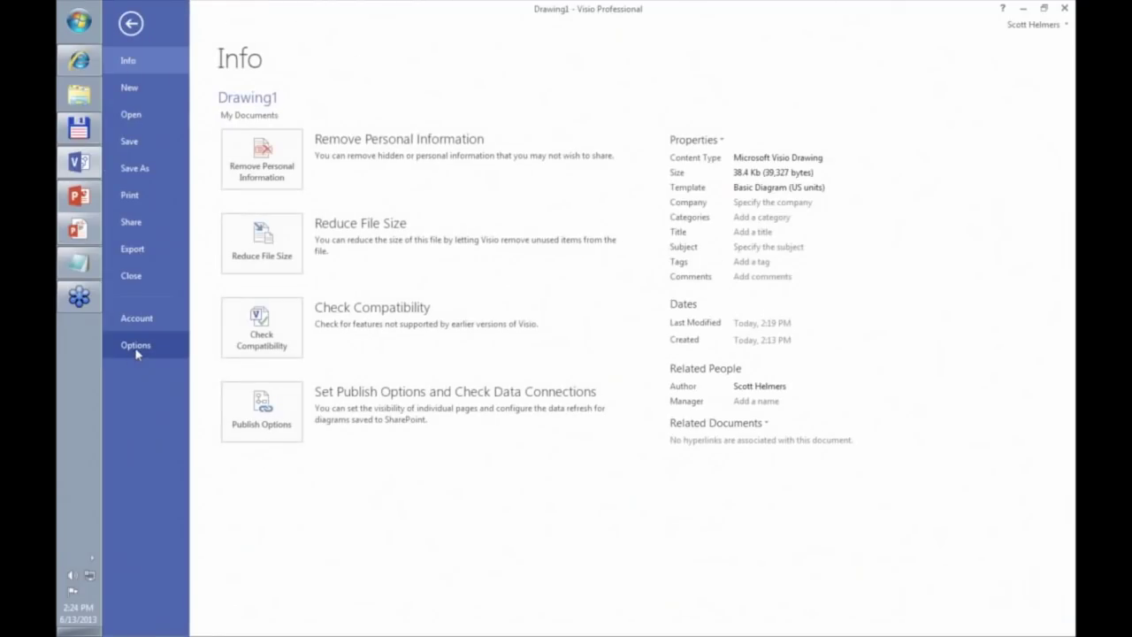
pyautogui.click(135, 346)
pyautogui.click(234, 244)
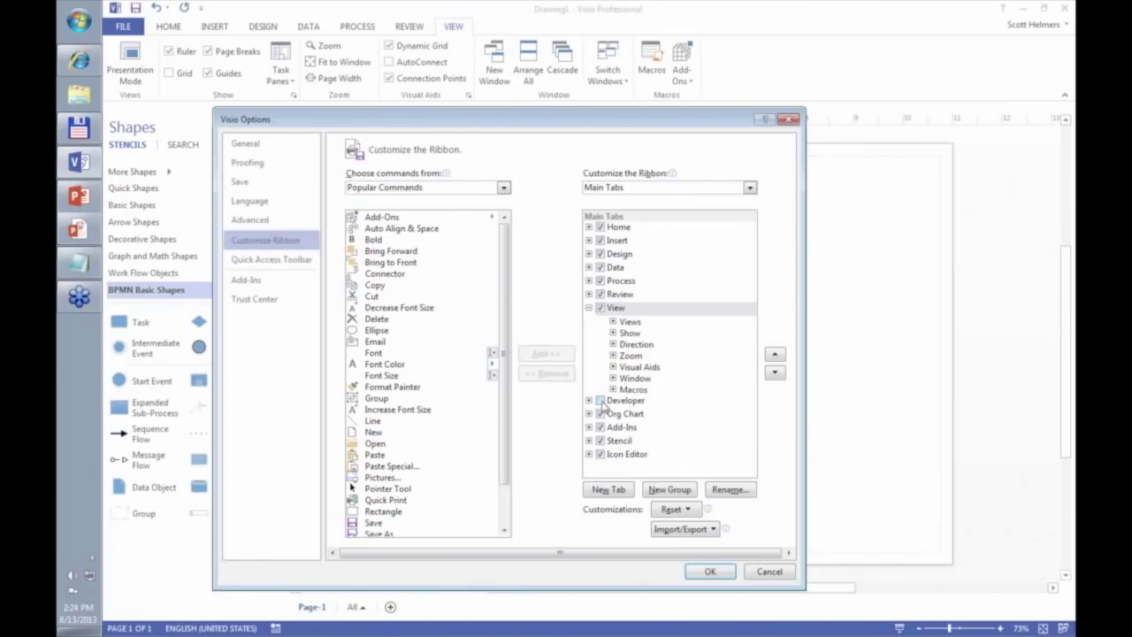
pyautogui.click(601, 400)
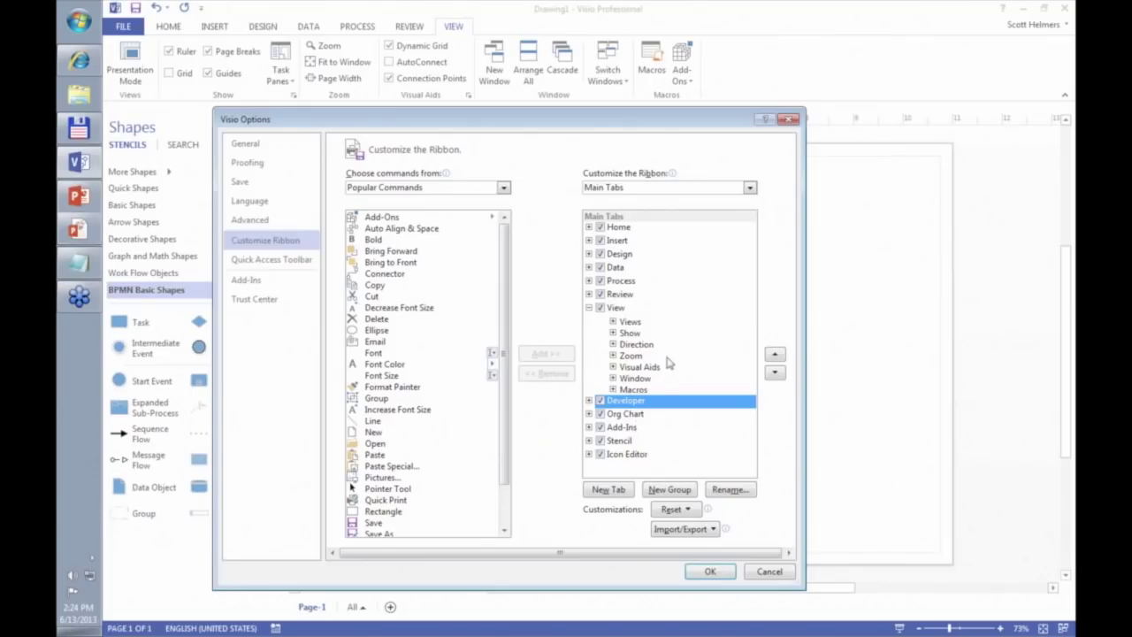
# Add a new custom ribbon tab after Developer and rename it EE
pyautogui.click(589, 307)
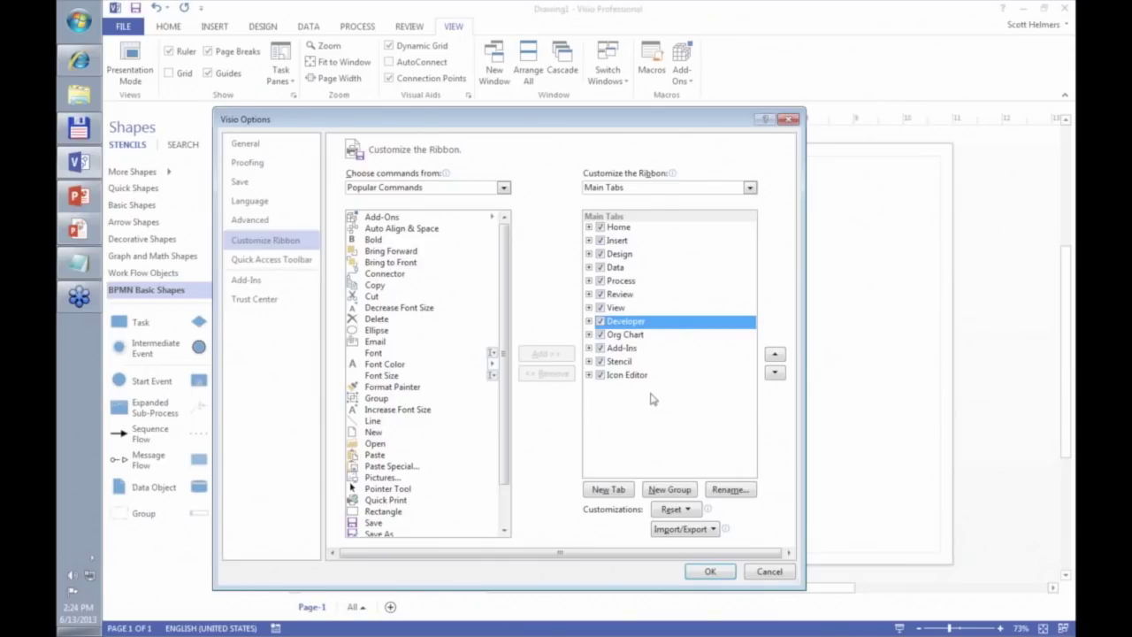
pyautogui.click(608, 490)
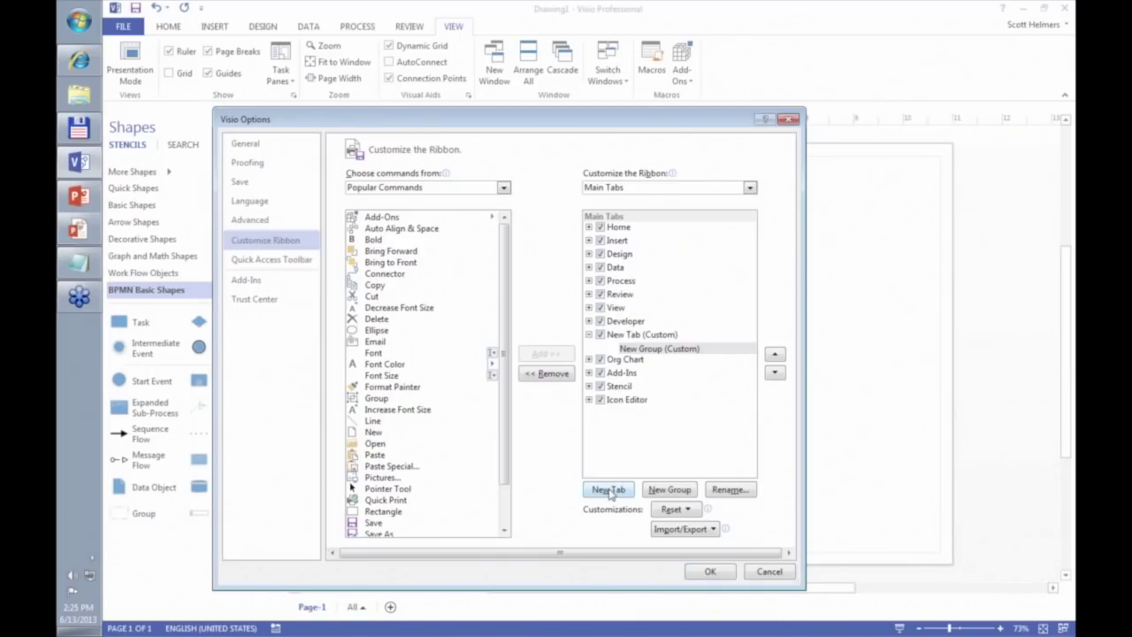
pyautogui.click(631, 337)
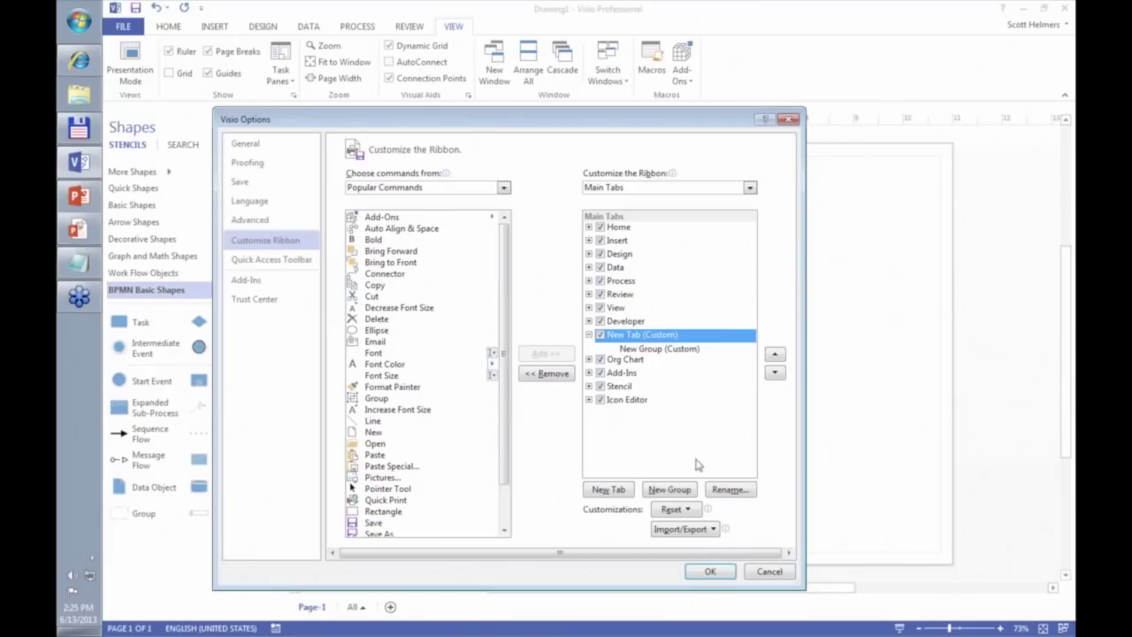
pyautogui.click(731, 490)
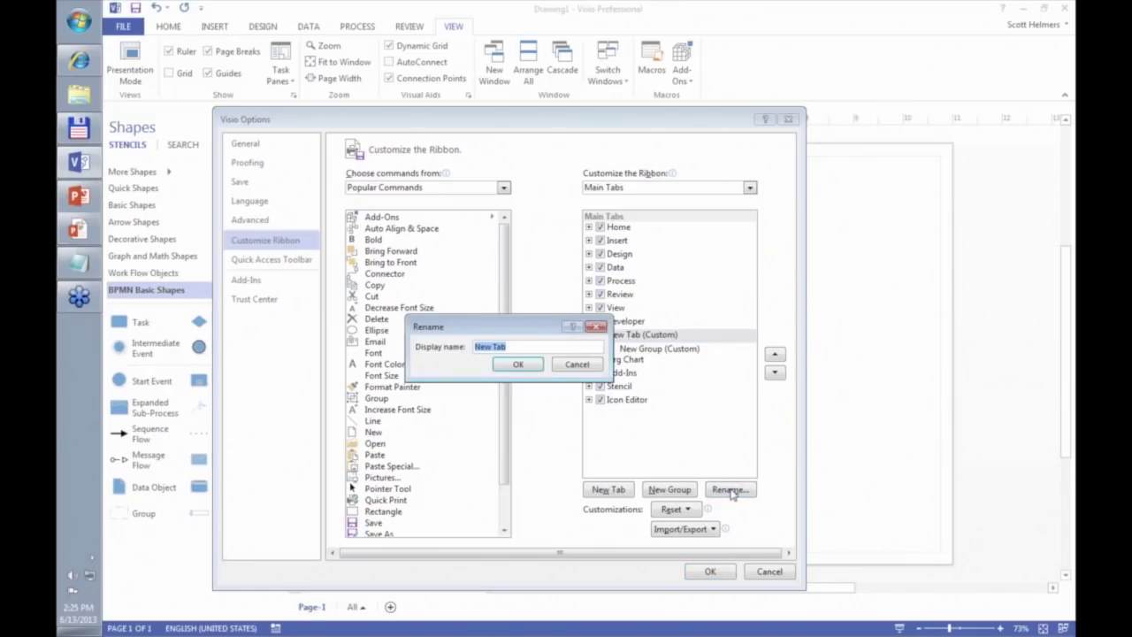
pyautogui.write('EE')
pyautogui.click(515, 364)
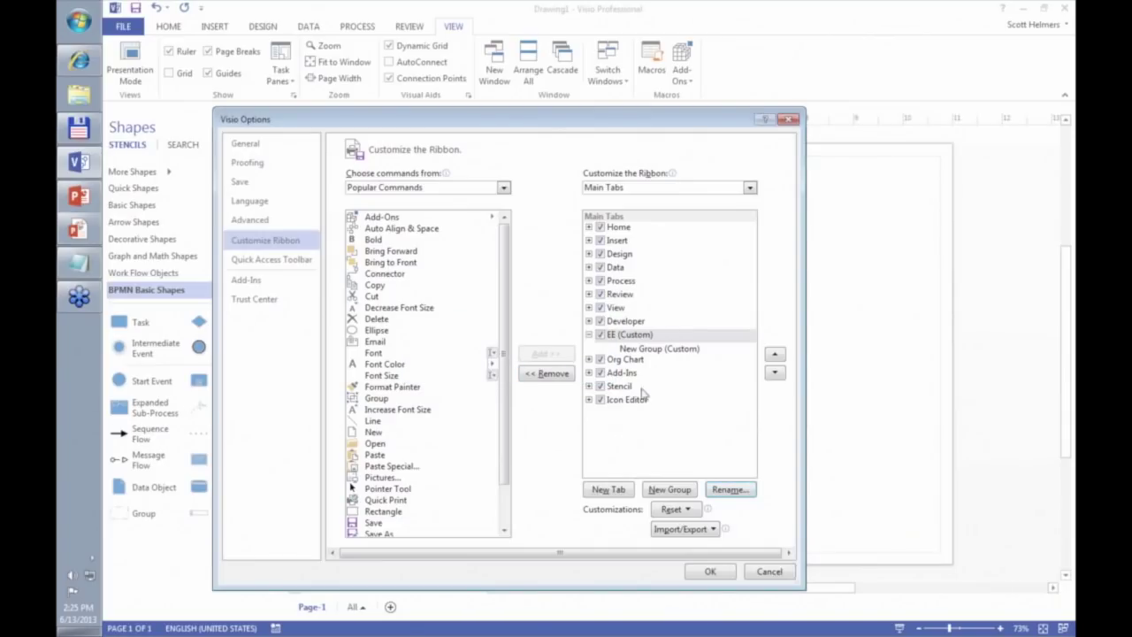
# Rename the new group in the EE tab to Useful Stuff and give it a coloured square symbol
pyautogui.click(652, 350)
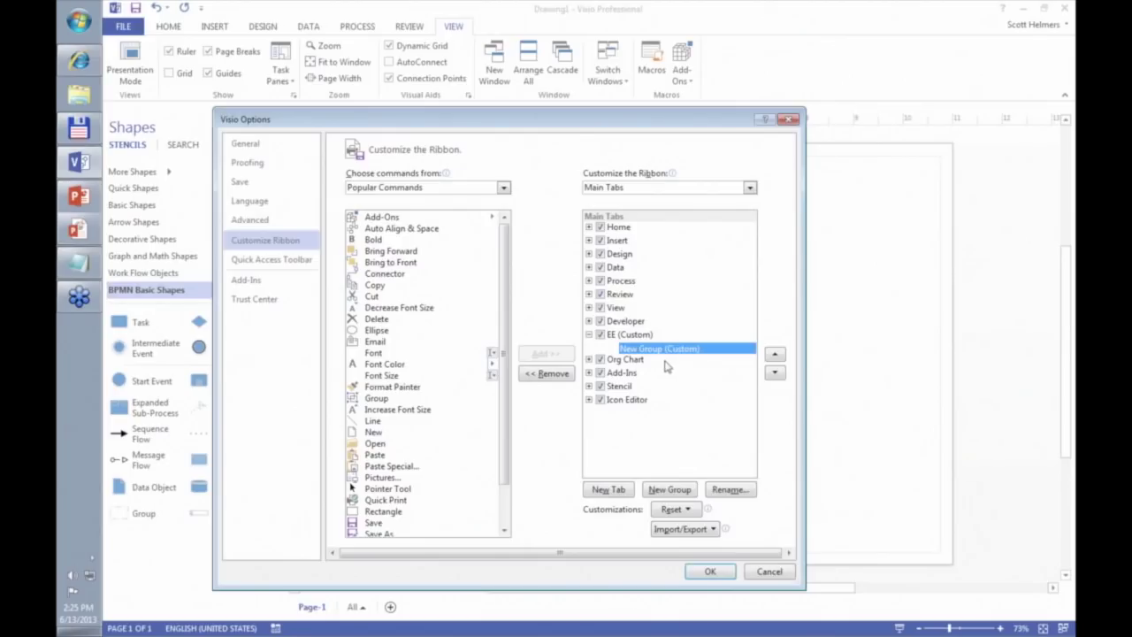
pyautogui.click(731, 490)
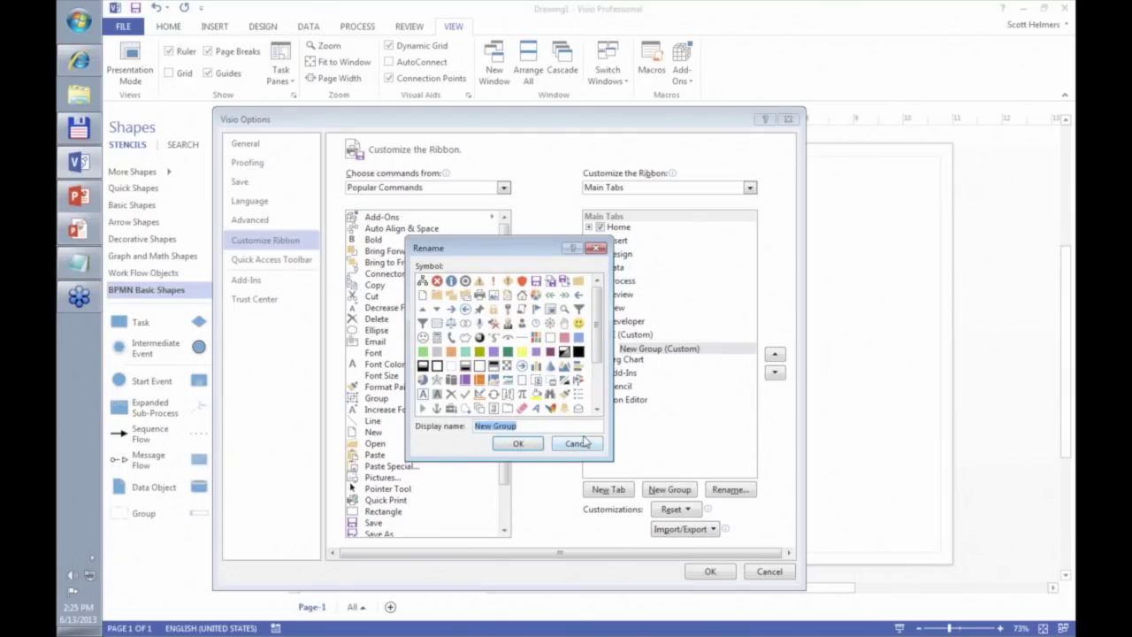
pyautogui.write('Useful Stuff')
pyautogui.click(492, 352)
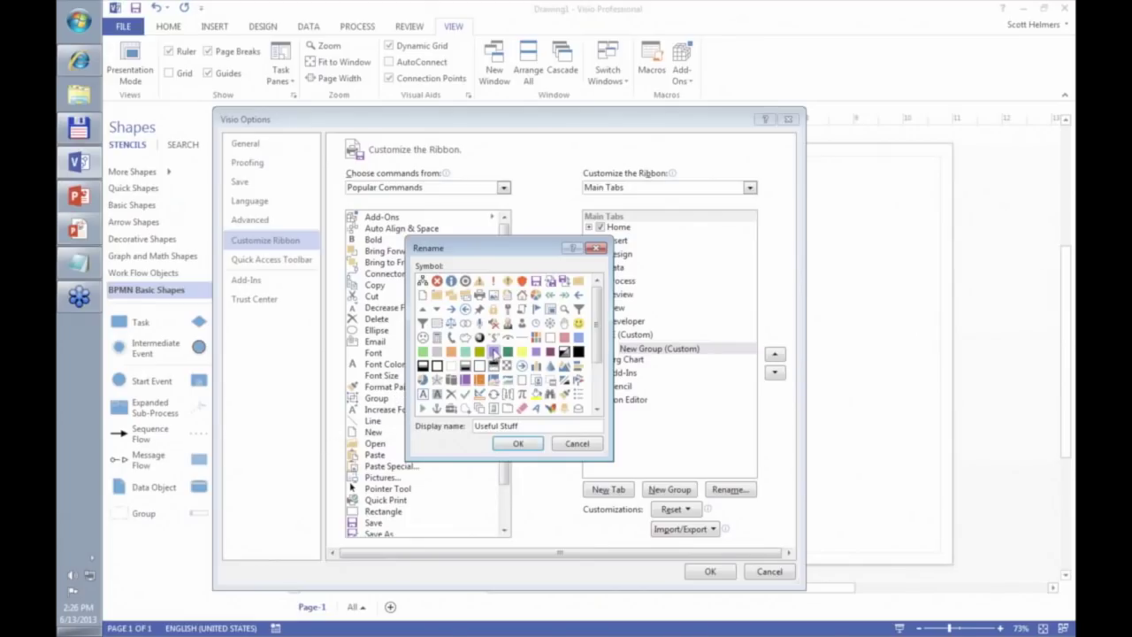
pyautogui.click(519, 446)
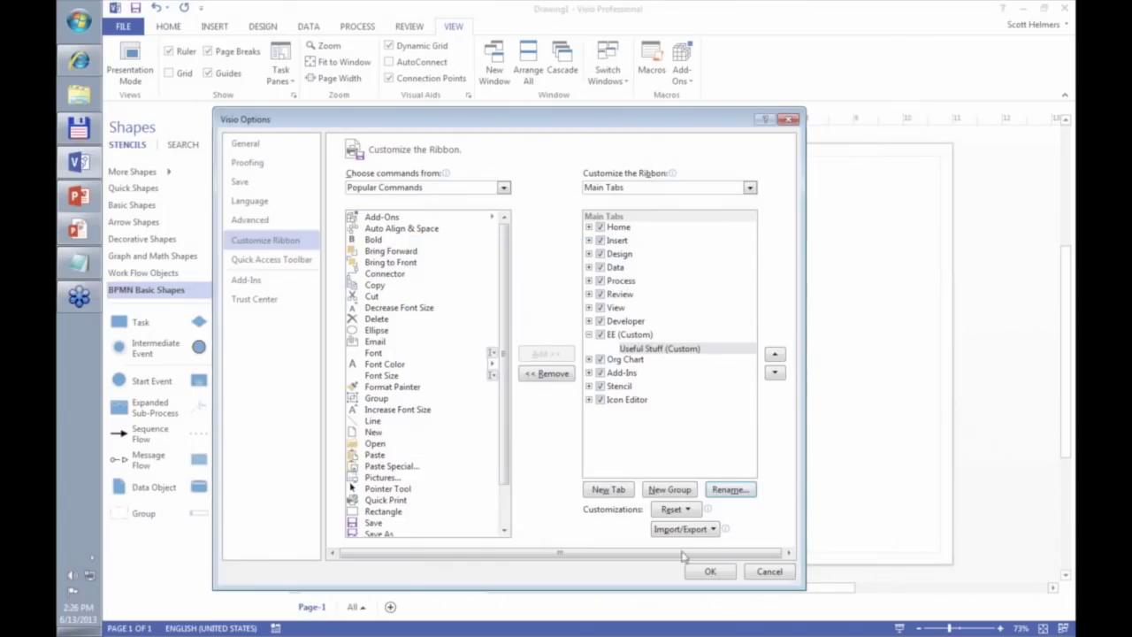
# Add the Line command from Popular Commands to the Useful Stuff group
pyautogui.click(630, 336)
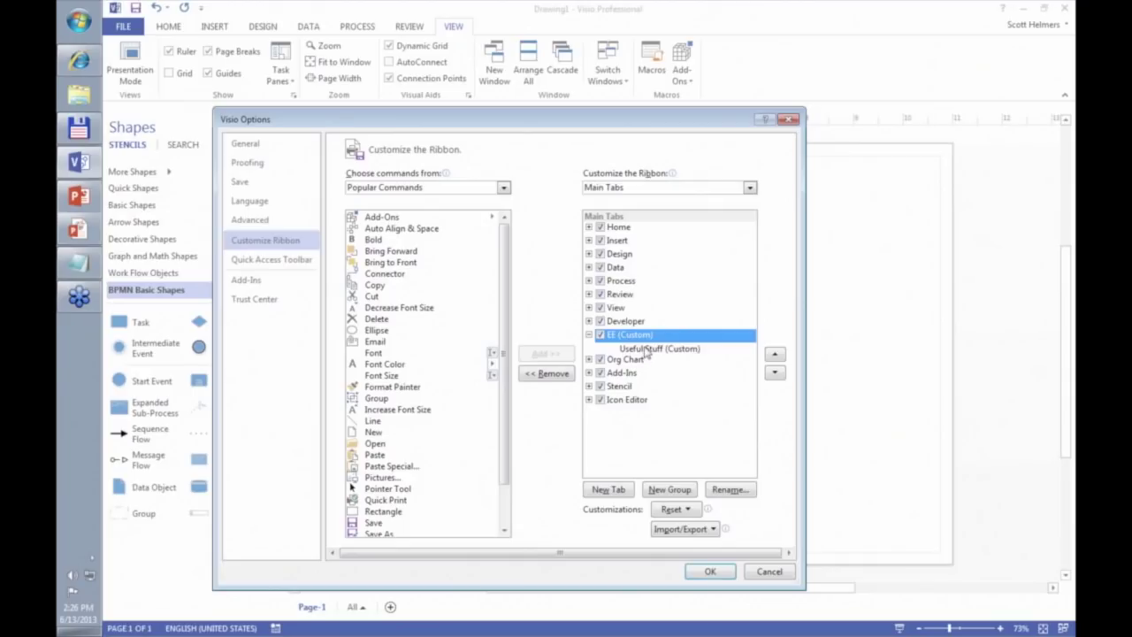
pyautogui.click(647, 350)
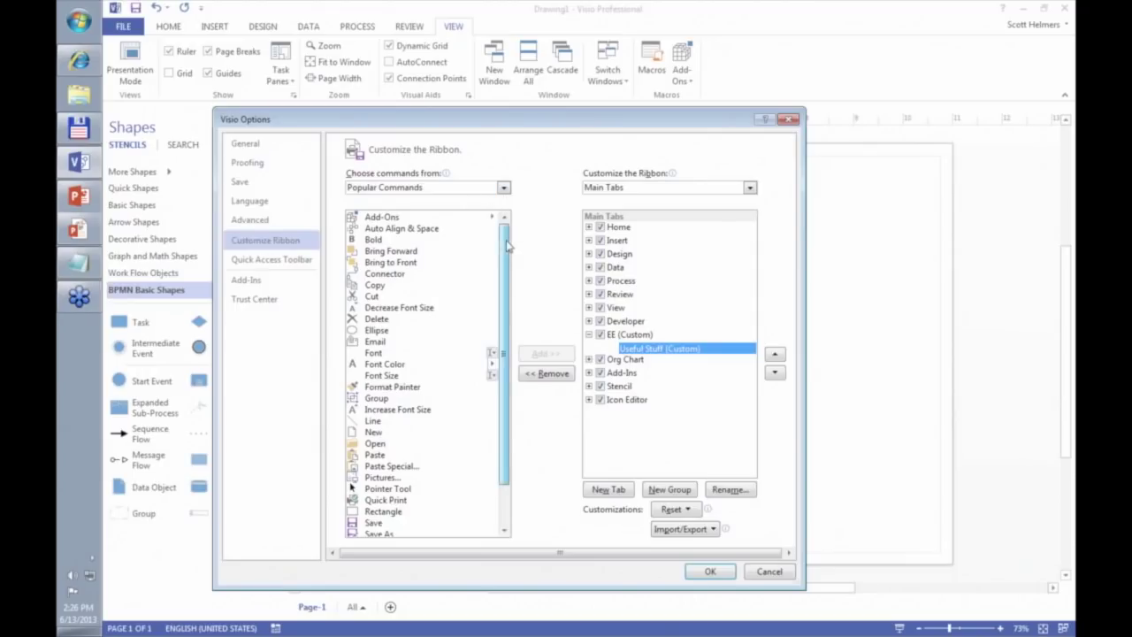
pyautogui.moveTo(508, 246)
pyautogui.mouseDown()
pyautogui.moveTo(508, 364)
pyautogui.moveTo(493, 232)
pyautogui.mouseUp()
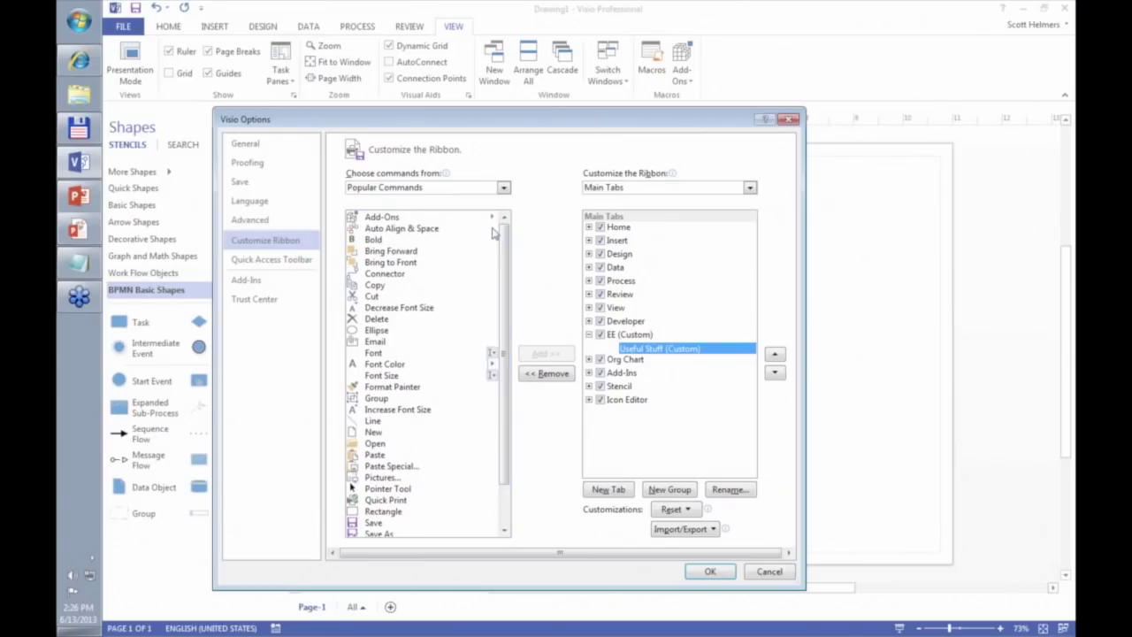
pyautogui.click(376, 422)
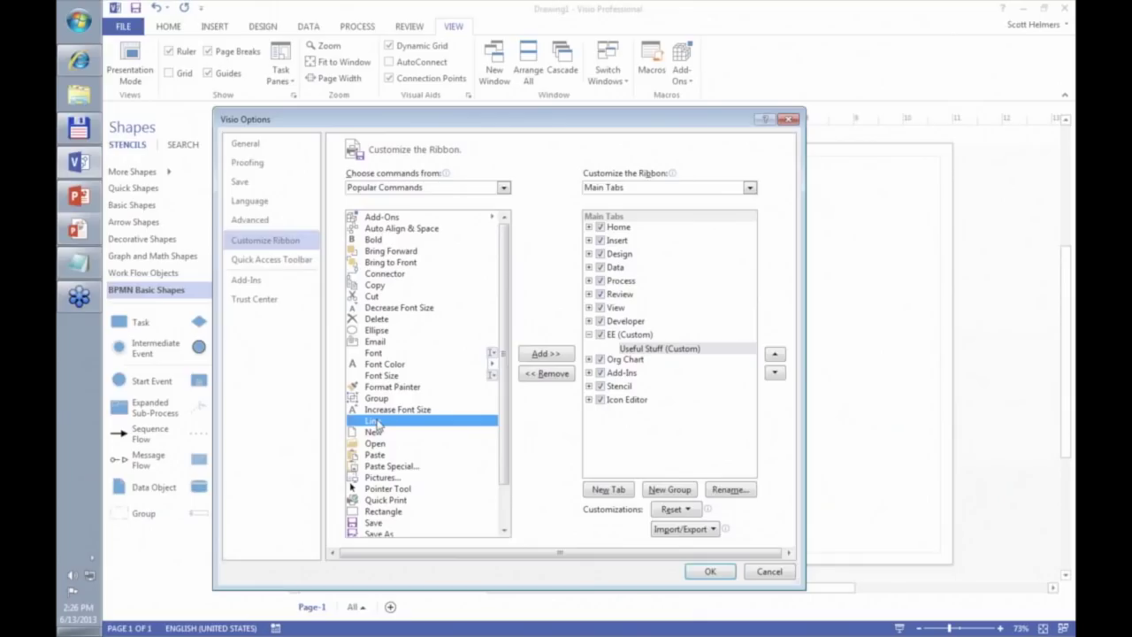
pyautogui.moveTo(375, 425); pyautogui.dragTo(630, 358)
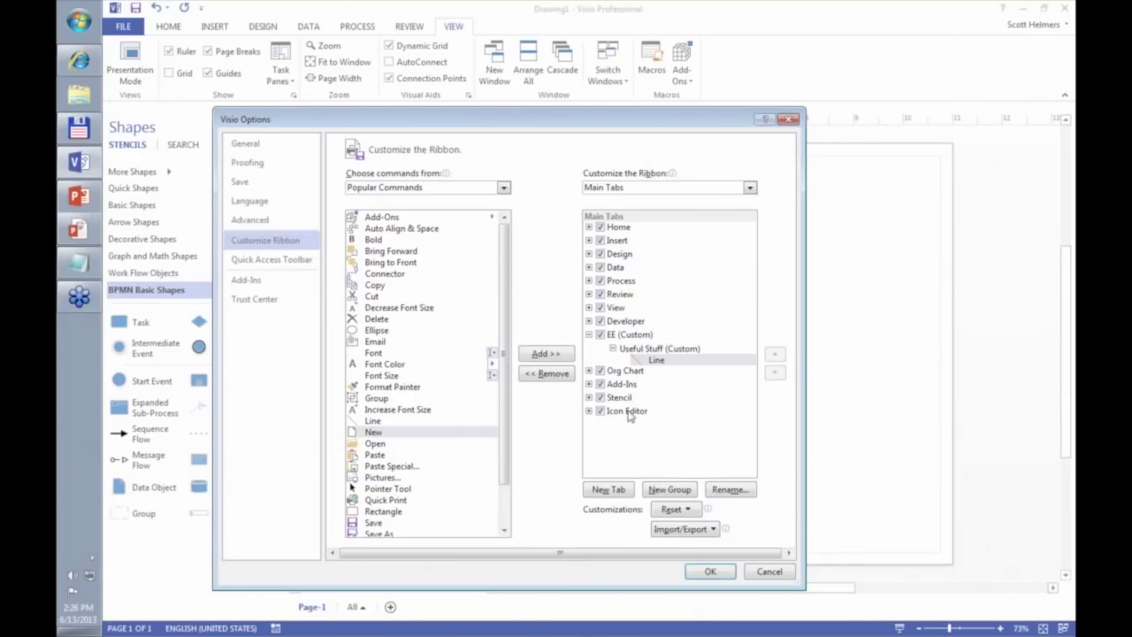
# Add Center Drawing from Commands Not in the Ribbon to the Useful Stuff group
pyautogui.click(503, 188)
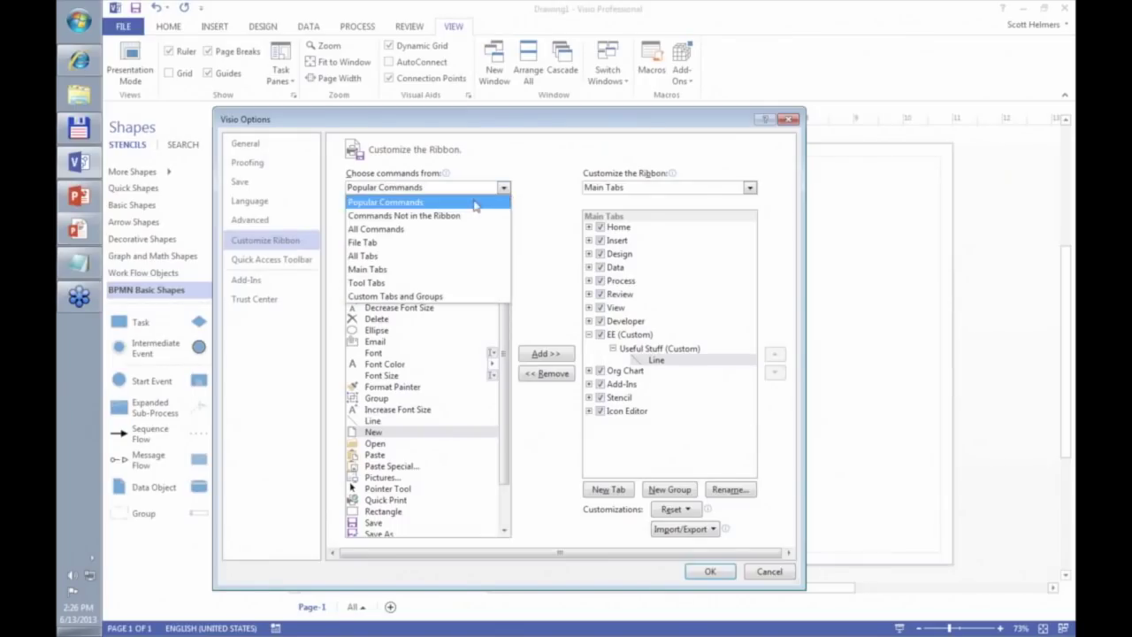
pyautogui.click(431, 217)
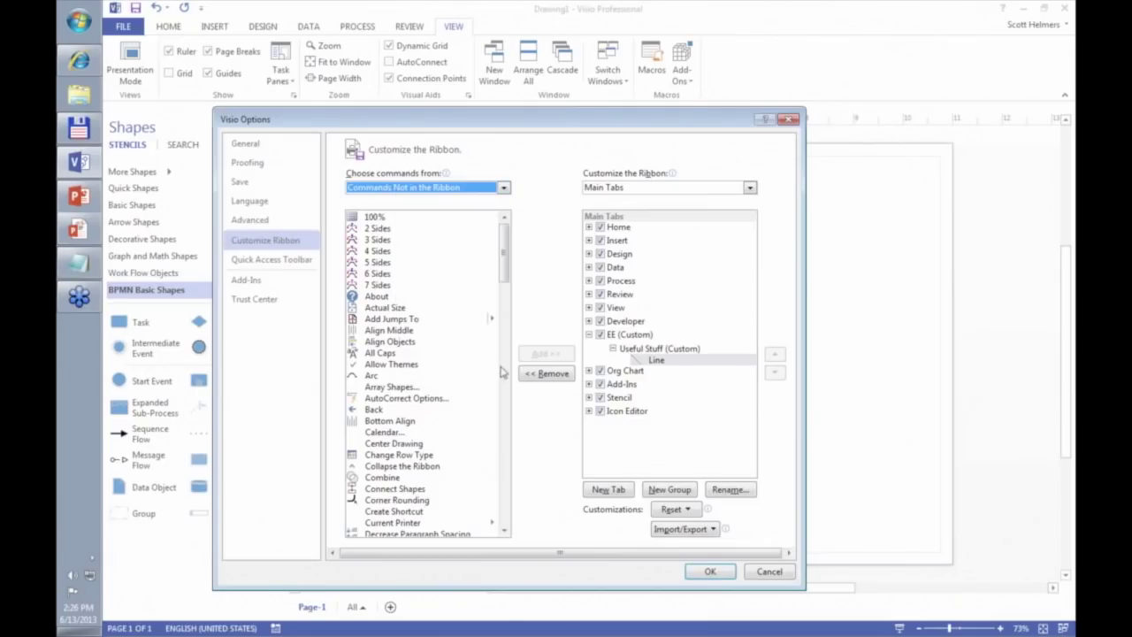
pyautogui.moveTo(503, 257)
pyautogui.mouseDown()
pyautogui.moveTo(509, 492)
pyautogui.moveTo(507, 267)
pyautogui.mouseUp()
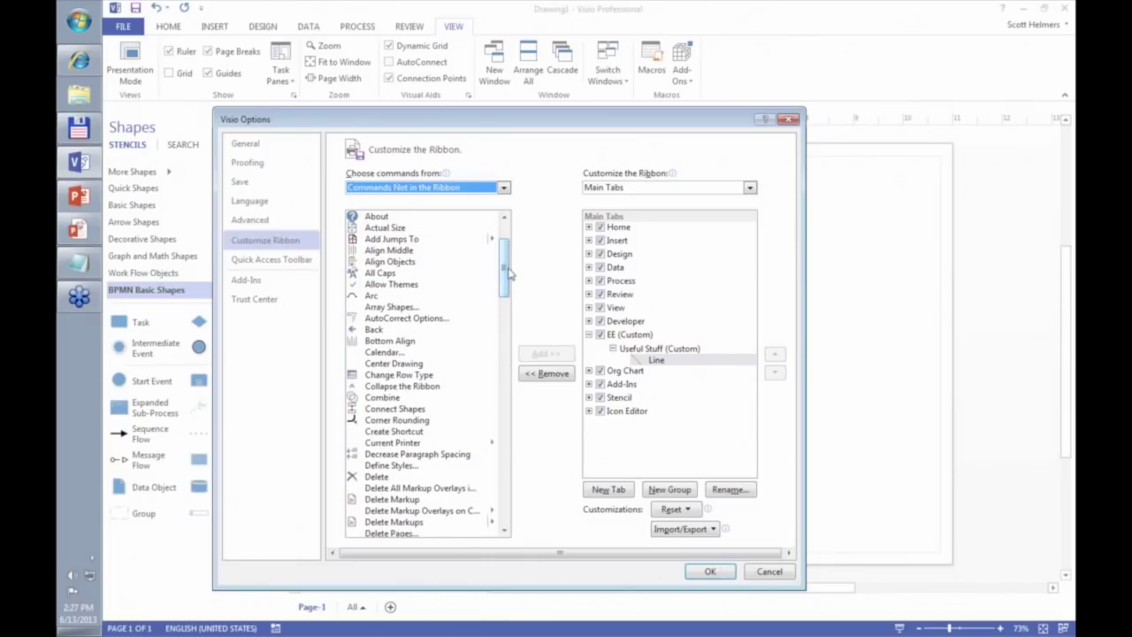
pyautogui.click(400, 364)
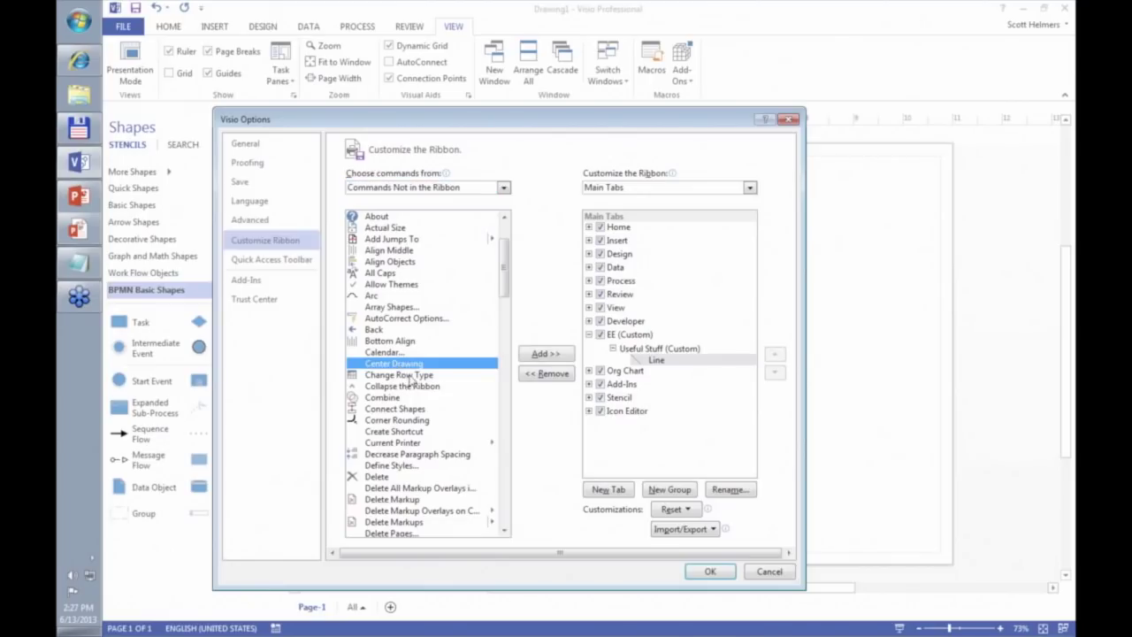
pyautogui.click(546, 354)
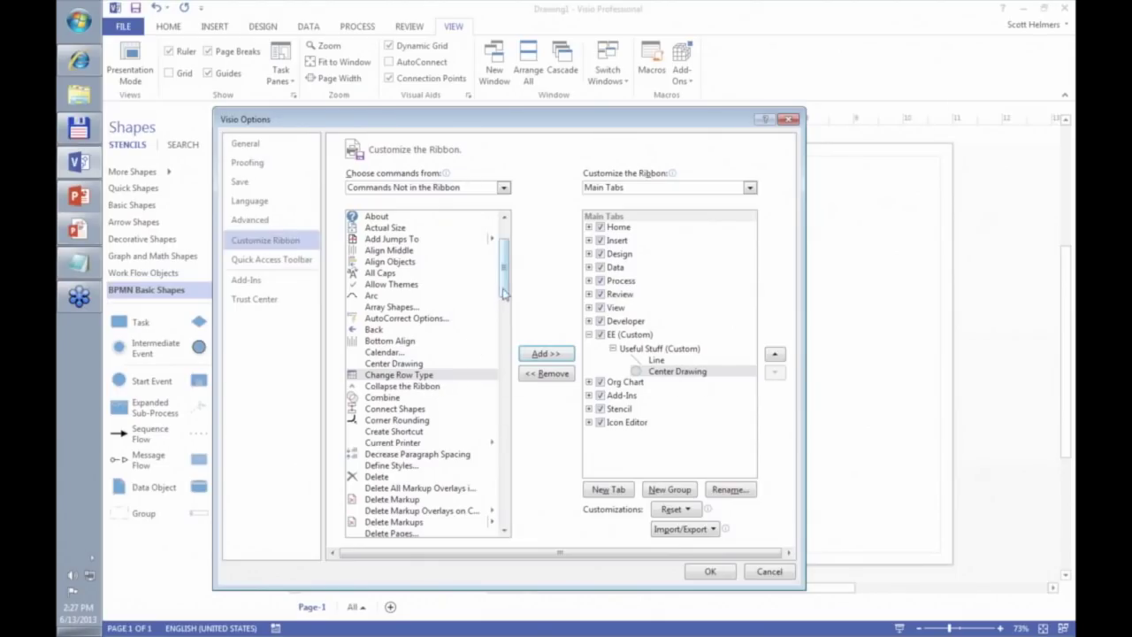
# Add the Small Caps command to the Useful Stuff group, apply the ribbon customizations and display the EE tab
pyautogui.moveTo(505, 288); pyautogui.dragTo(504, 480)
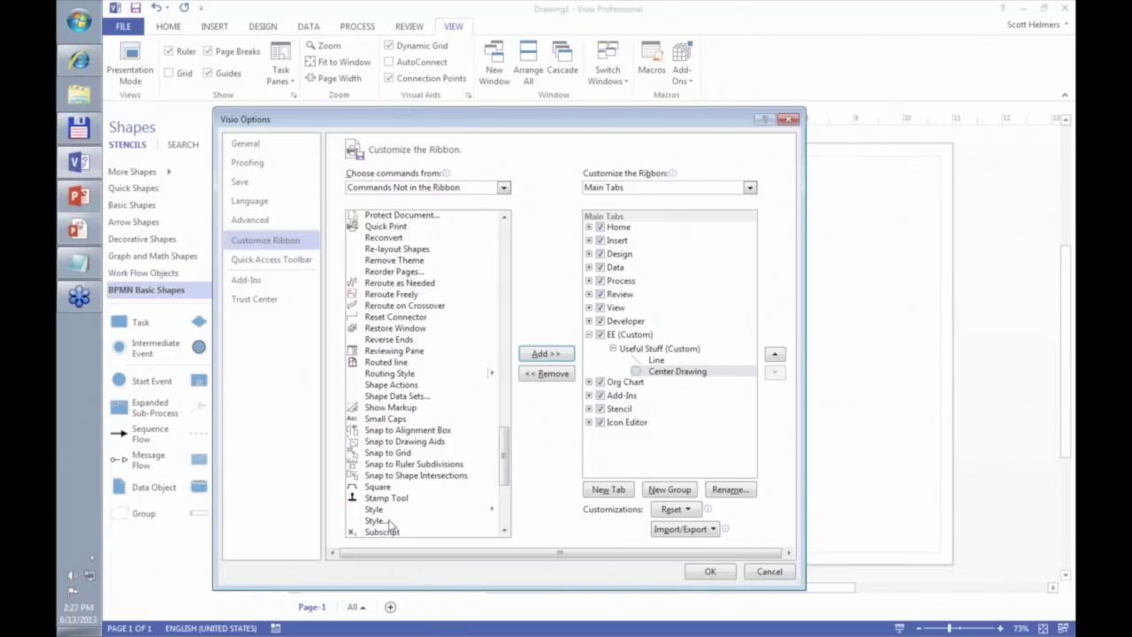
pyautogui.click(389, 419)
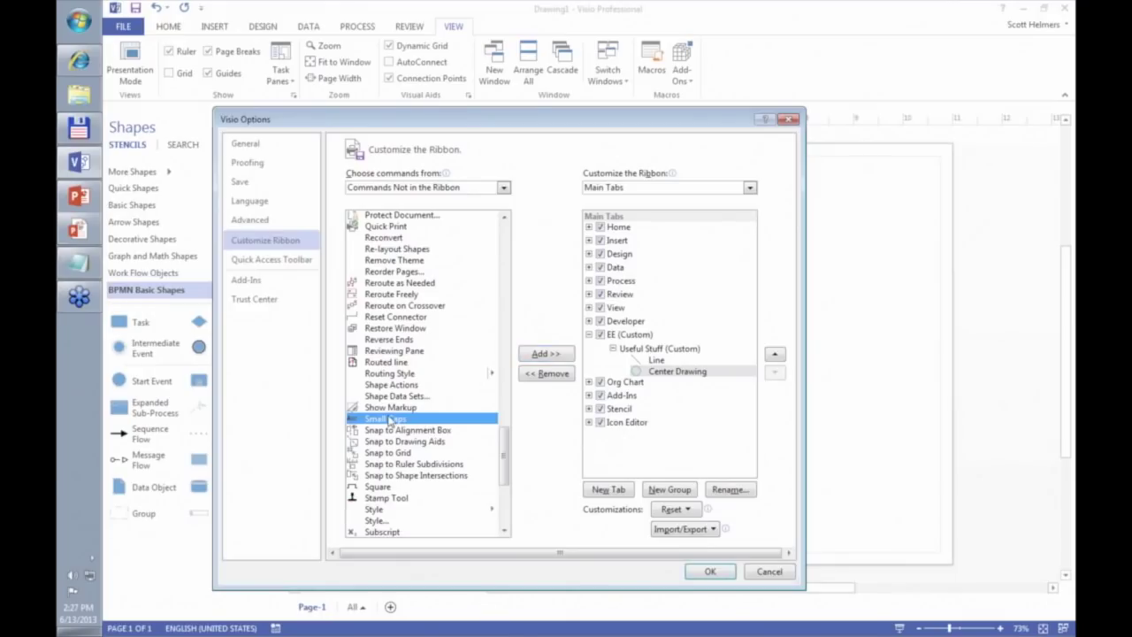
pyautogui.click(545, 354)
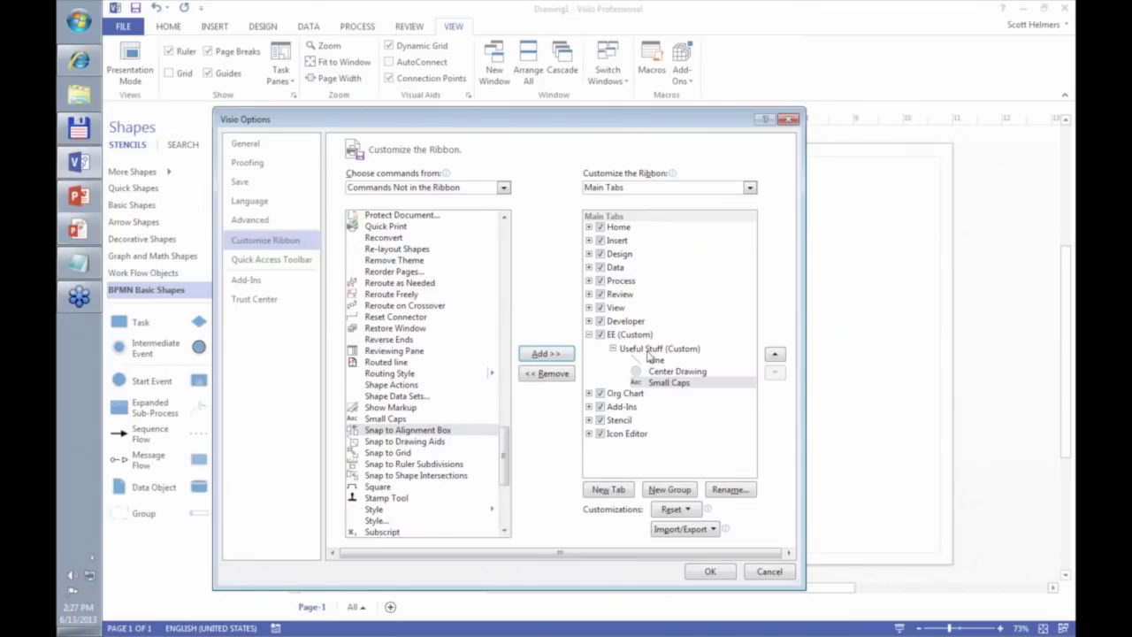
pyautogui.click(710, 573)
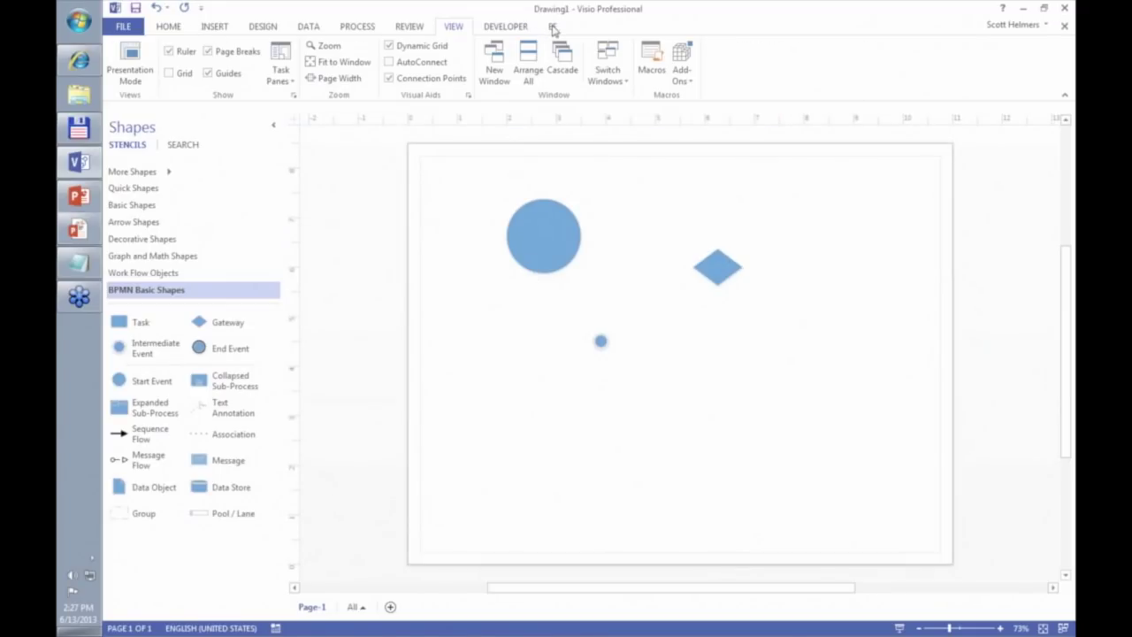
pyautogui.click(553, 29)
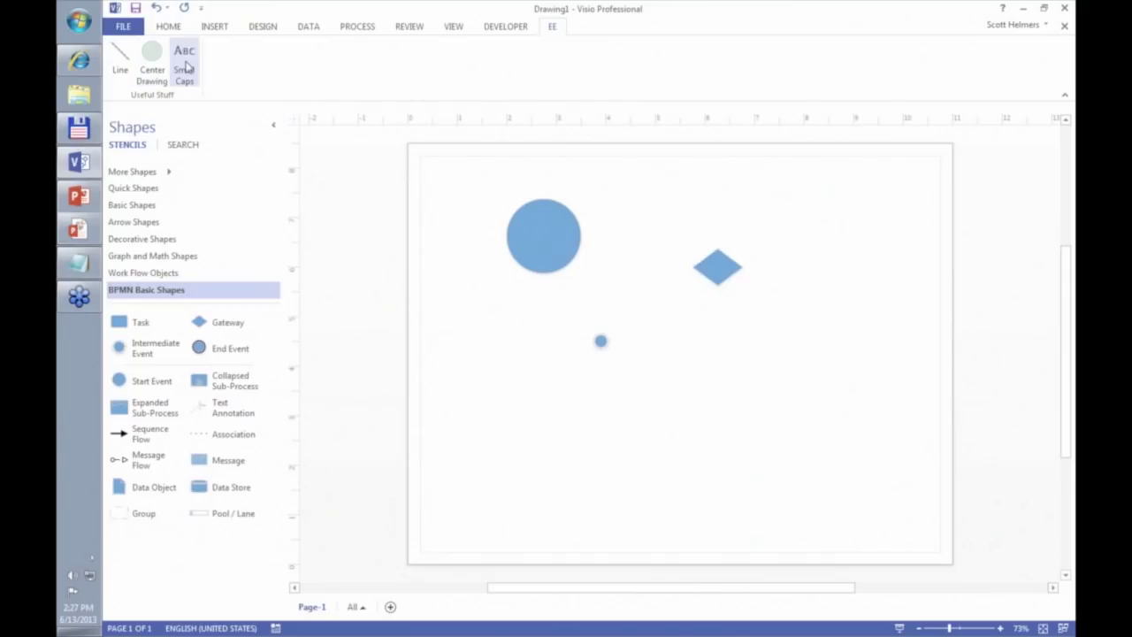
# Draw a diagonal line above the diamond and a vertical line about 1 in. long to the right of it
pyautogui.click(121, 58)
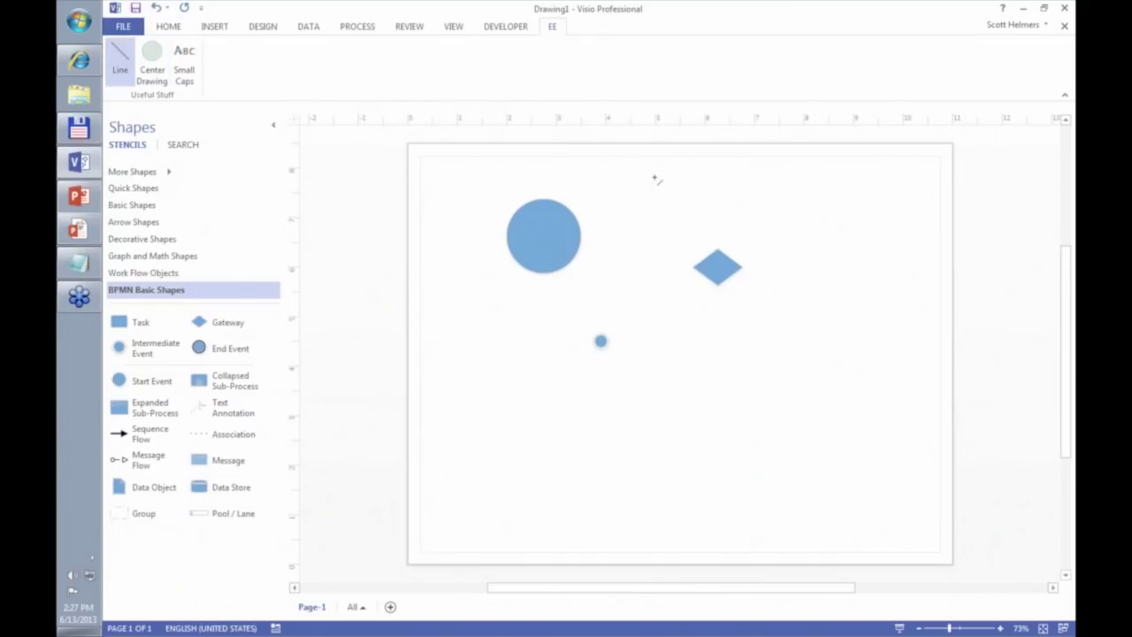
pyautogui.moveTo(655, 180)
pyautogui.mouseDown()
pyautogui.moveTo(758, 227)
pyautogui.moveTo(791, 229)
pyautogui.mouseUp()
pyautogui.moveTo(870, 205); pyautogui.dragTo(870, 254)
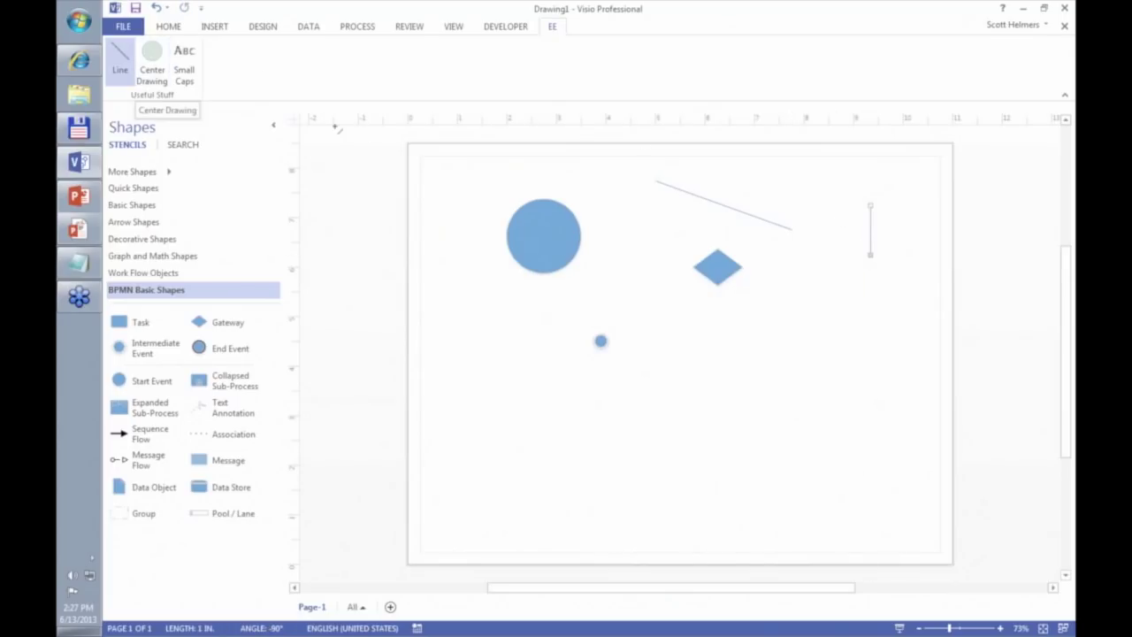
# Switch back to the Pointer Tool, deselect the line and center the drawing on the page using the custom EE command
pyautogui.click(168, 26)
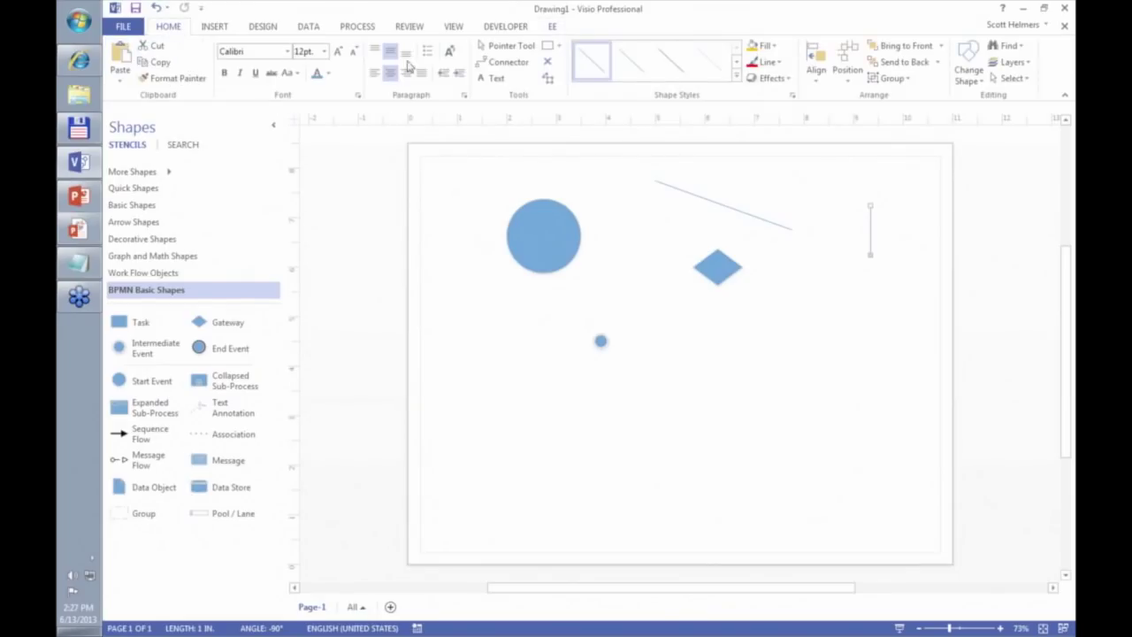
pyautogui.click(508, 48)
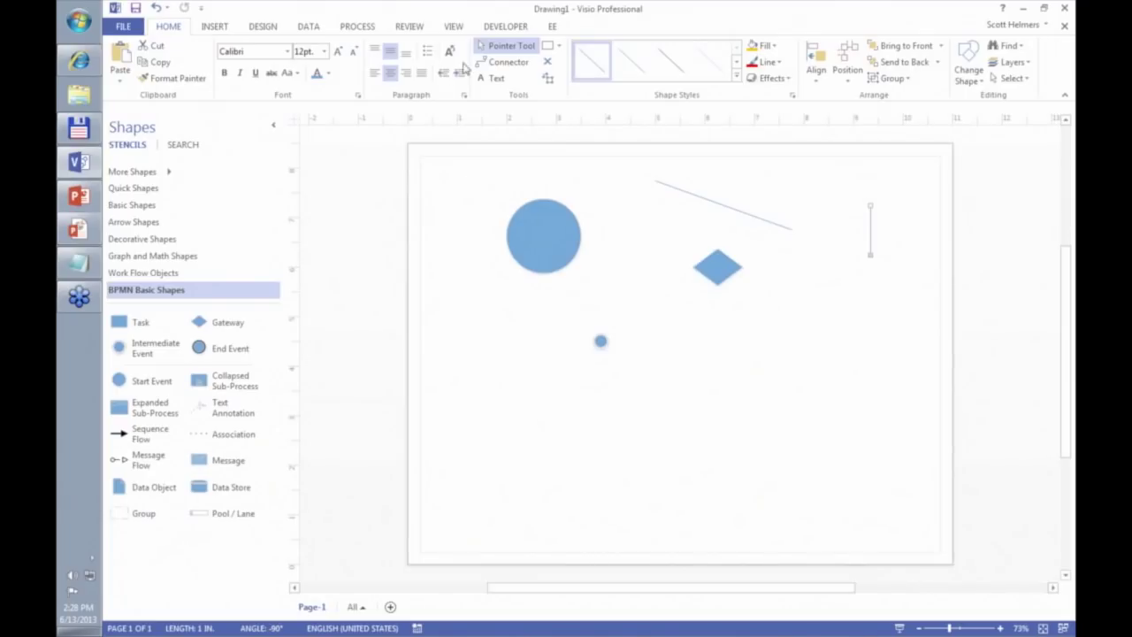
pyautogui.click(552, 28)
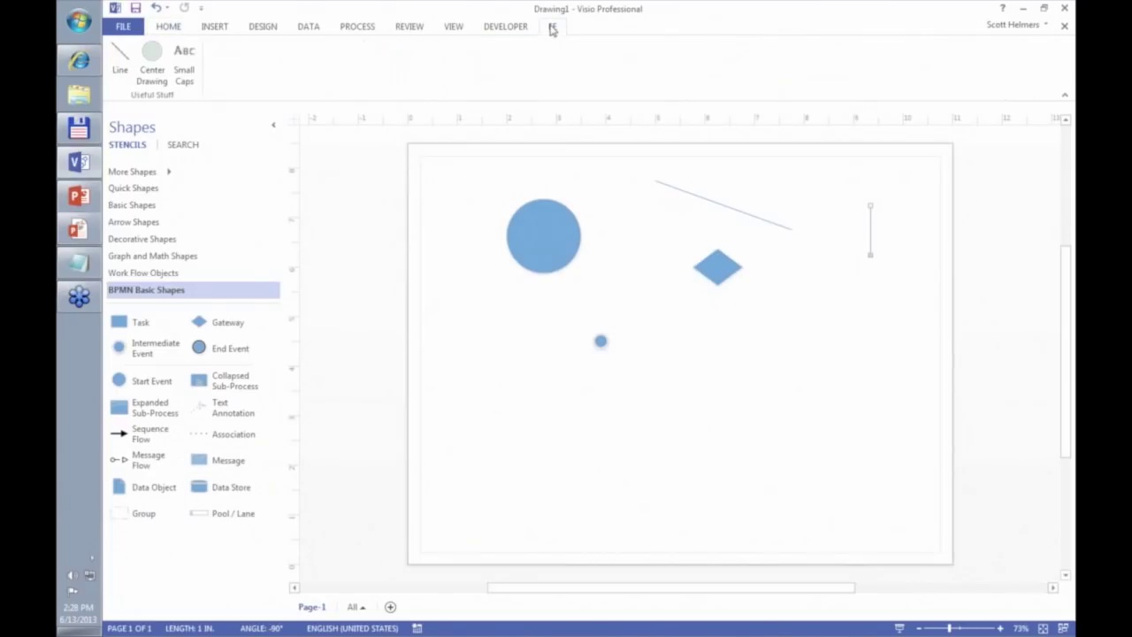
pyautogui.click(427, 174)
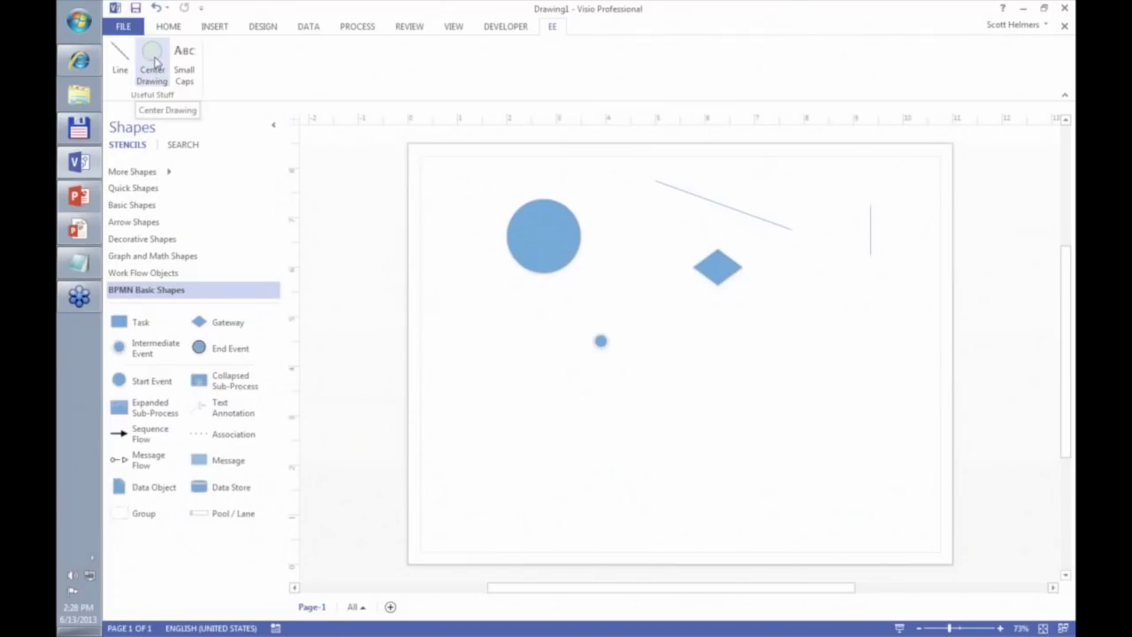
pyautogui.click(155, 61)
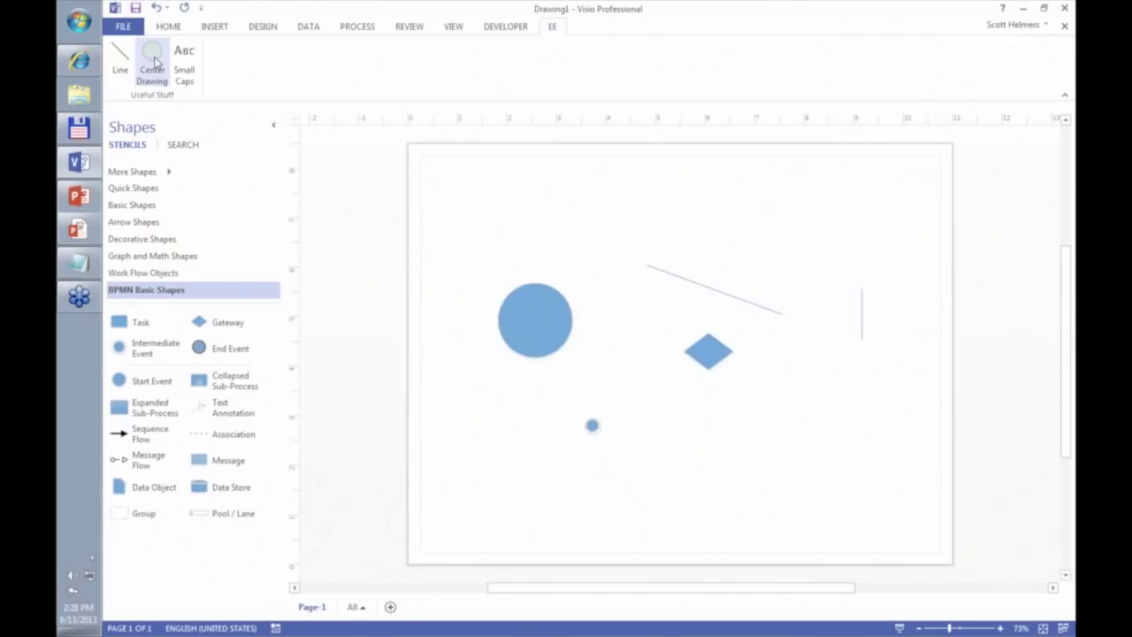
# Move all the shapes together toward the page's upper-left corner, deselect them and center the drawing again
pyautogui.moveTo(449, 225); pyautogui.dragTo(932, 473)
pyautogui.moveTo(556, 325)
pyautogui.mouseDown()
pyautogui.moveTo(476, 215)
pyautogui.moveTo(498, 230)
pyautogui.mouseUp()
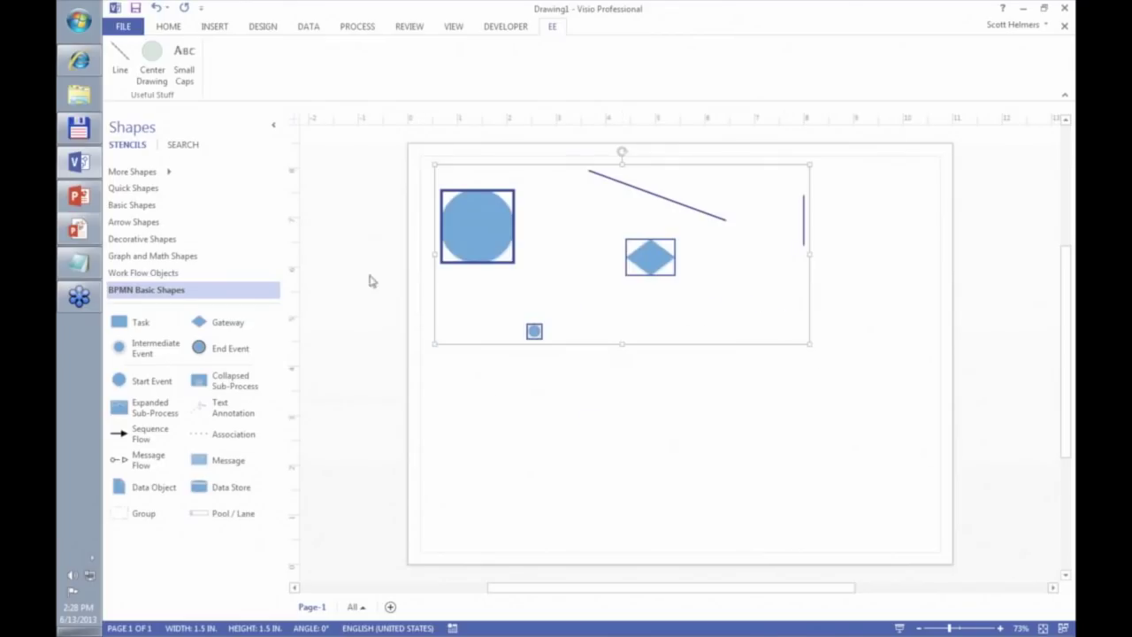
pyautogui.click(345, 245)
pyautogui.click(149, 62)
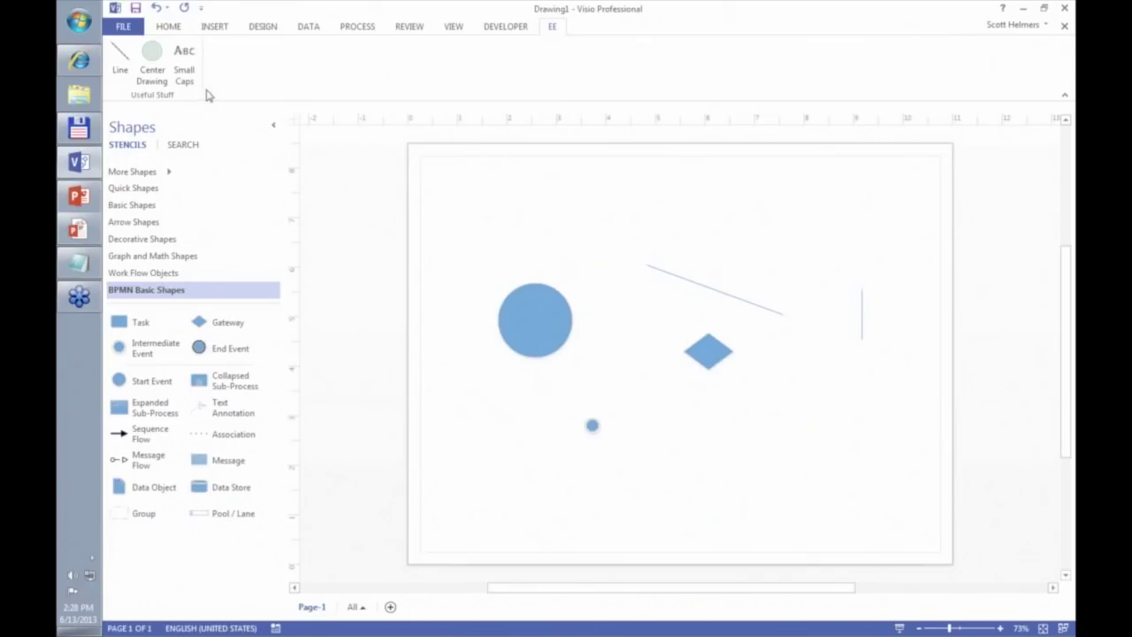
# Add the text "This is a comment" to the large circle
pyautogui.click(536, 325)
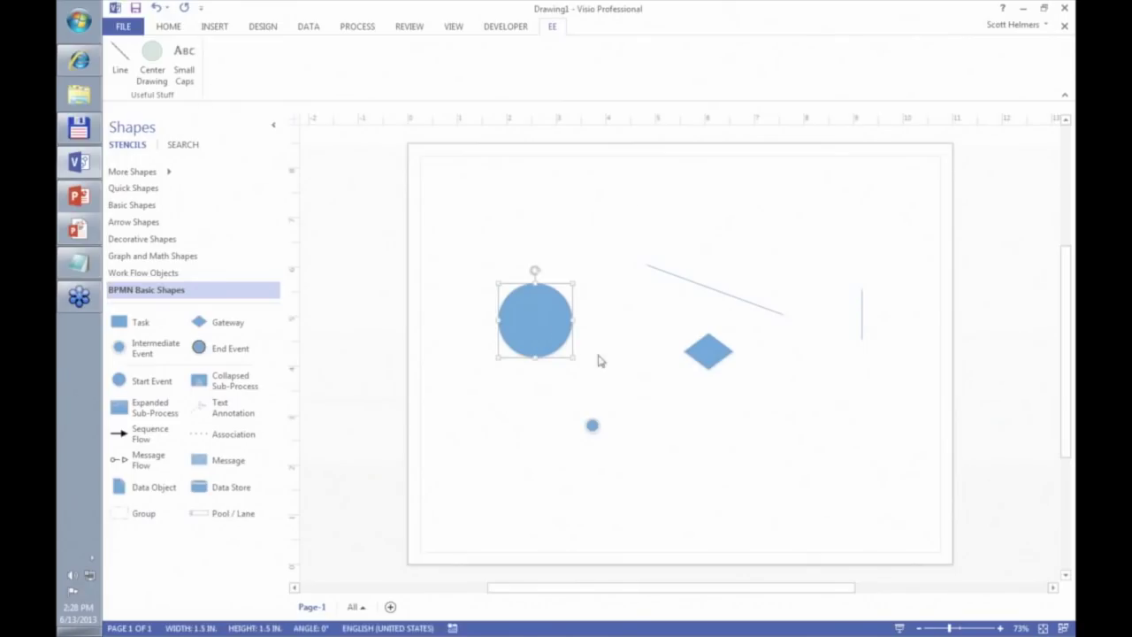
pyautogui.scroll(4, 597, 361)
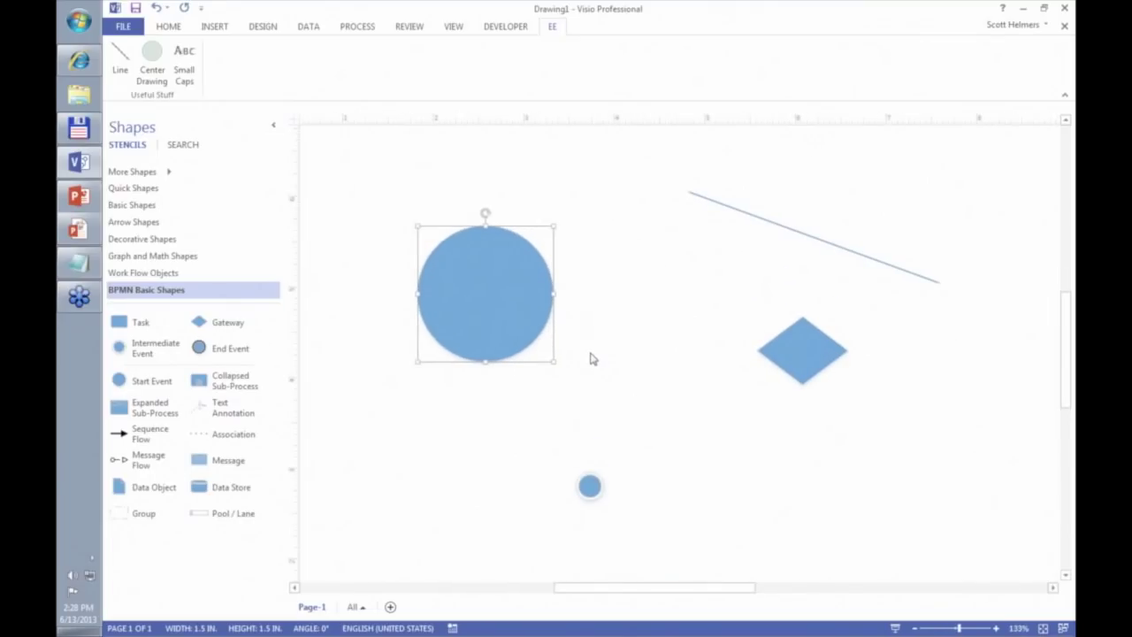
pyautogui.write('This is ')
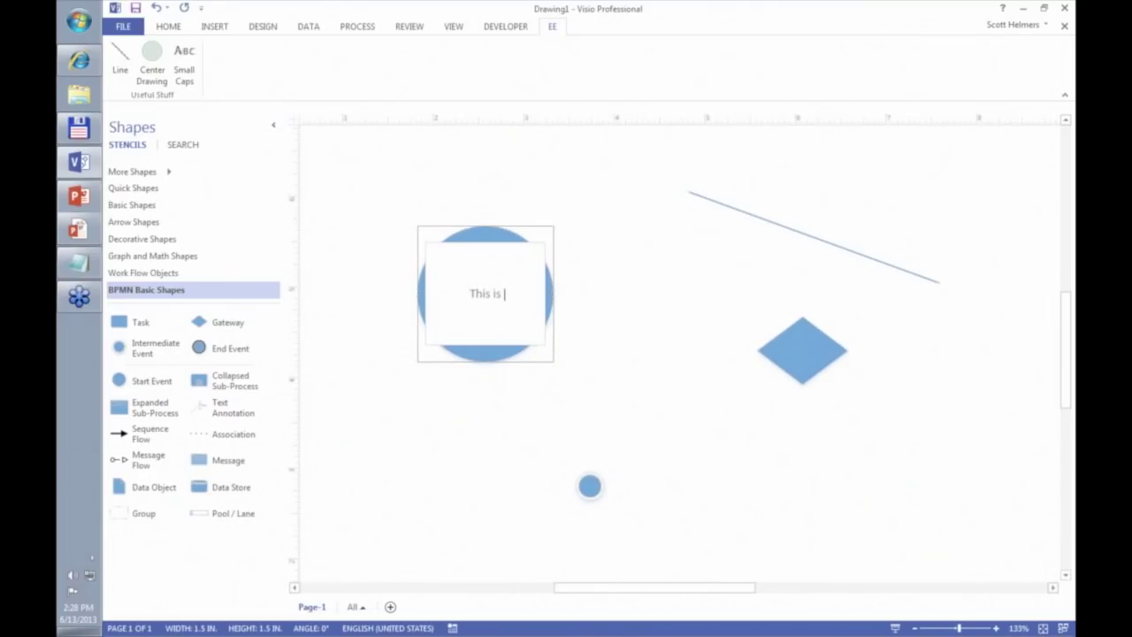
pyautogui.write('a comment')
pyautogui.click(634, 350)
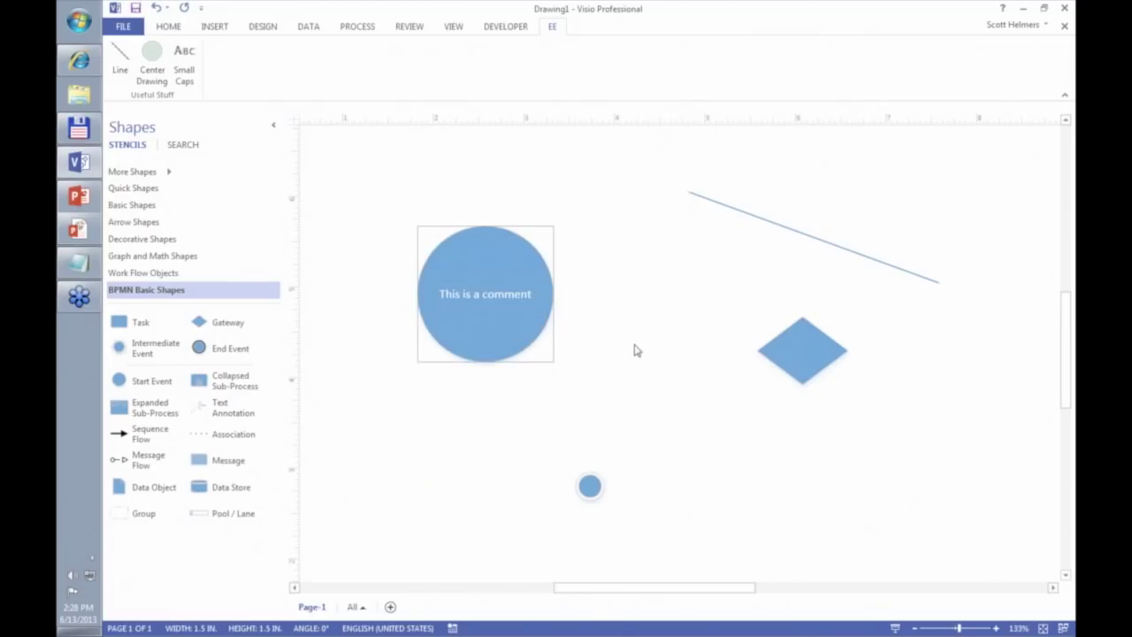
# Apply the custom Small Caps command to the text of the large circle
pyautogui.click(482, 319)
pyautogui.scroll(3, 488, 317)
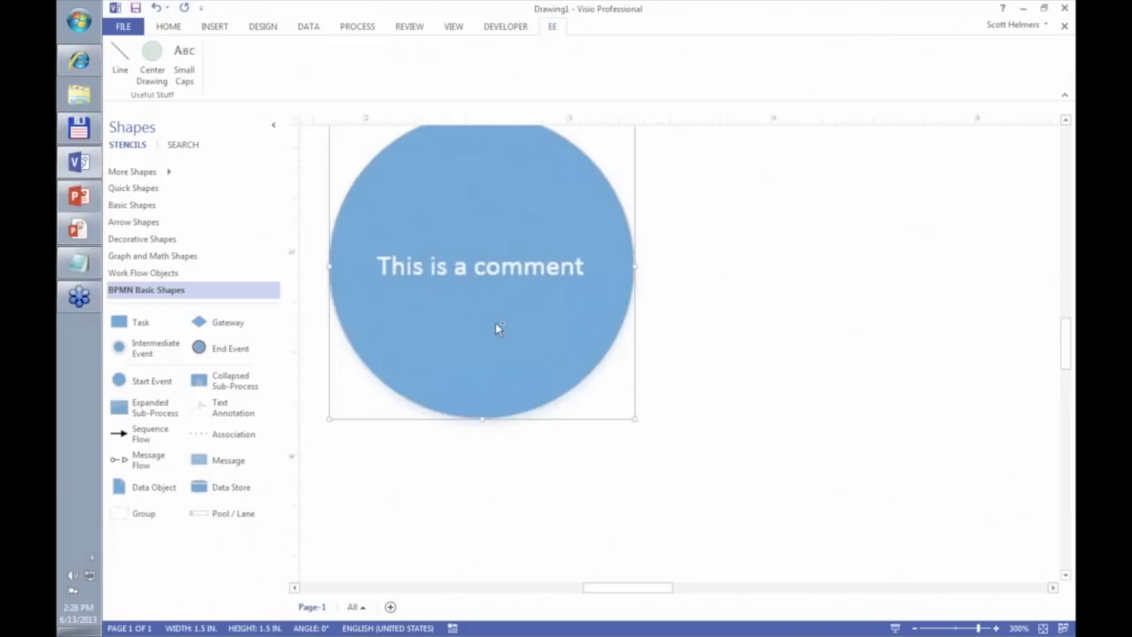
pyautogui.click(185, 84)
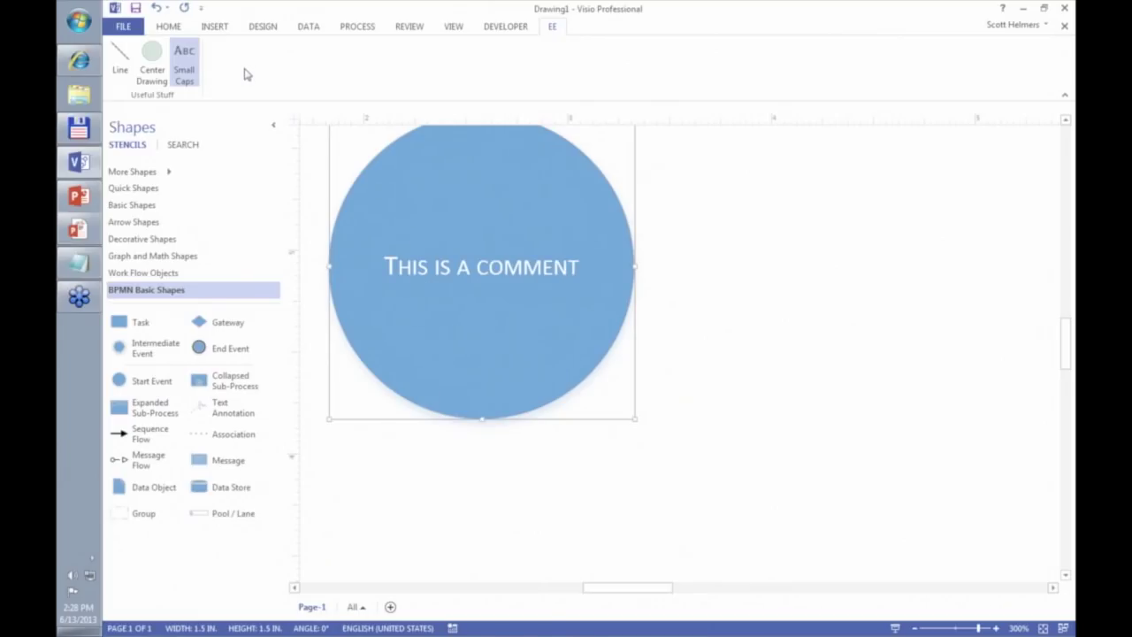
pyautogui.click(183, 76)
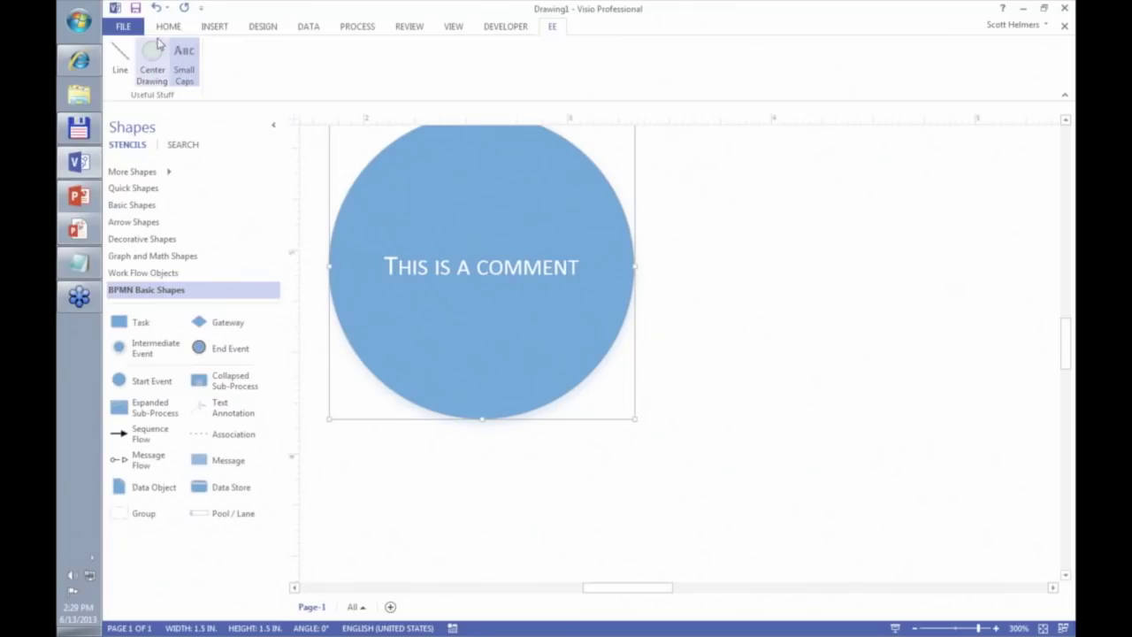
# Review the ribbon customization options, including the custom EE tab, and close the dialog
pyautogui.click(123, 30)
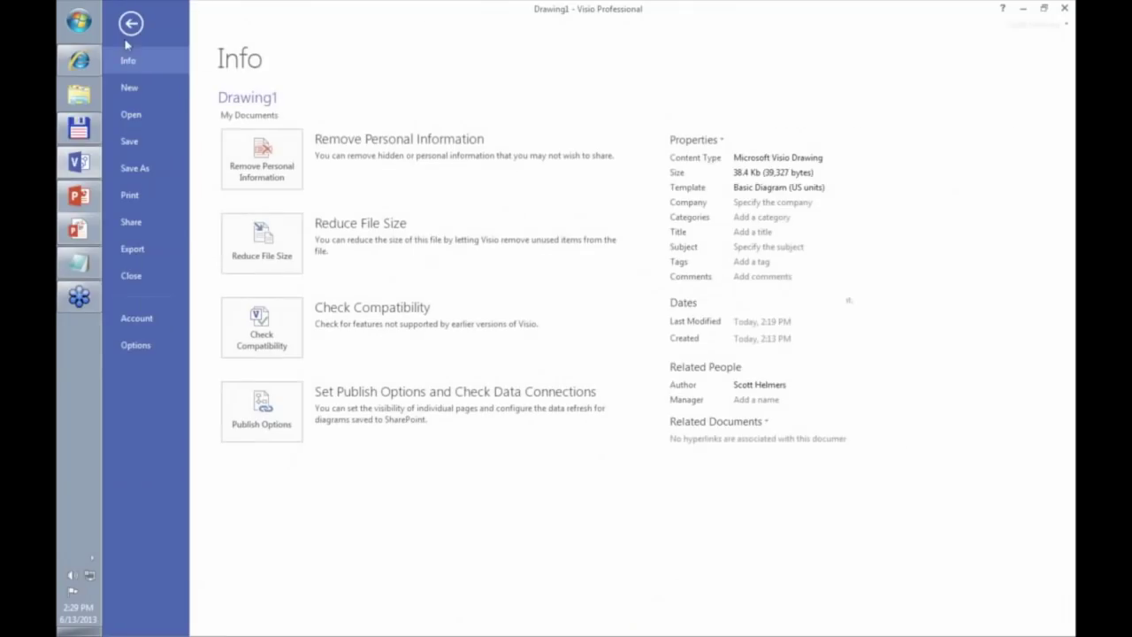
pyautogui.click(137, 345)
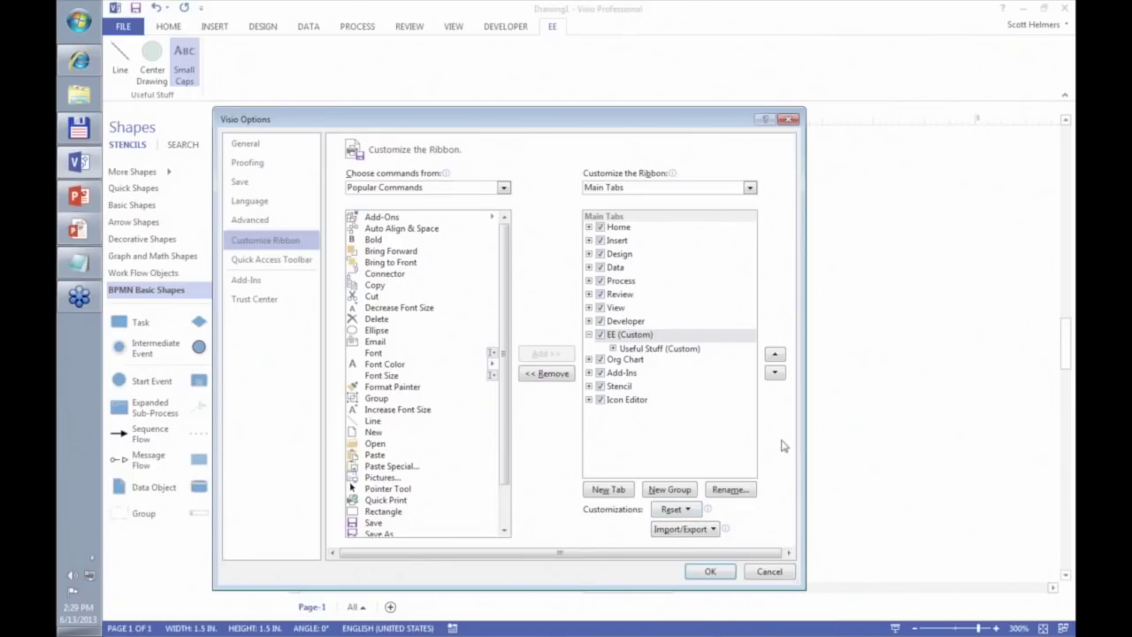
pyautogui.click(710, 571)
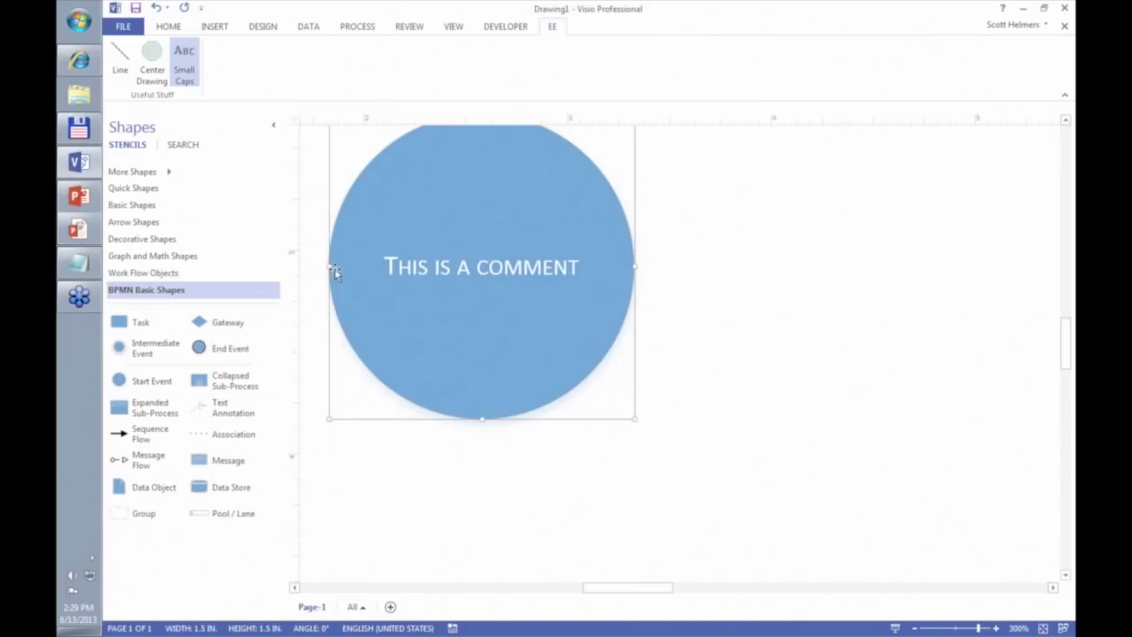
# Add Open to the Quick Access Toolbar, try it to display the recent drawings, and return to the drawing
pyautogui.click(168, 29)
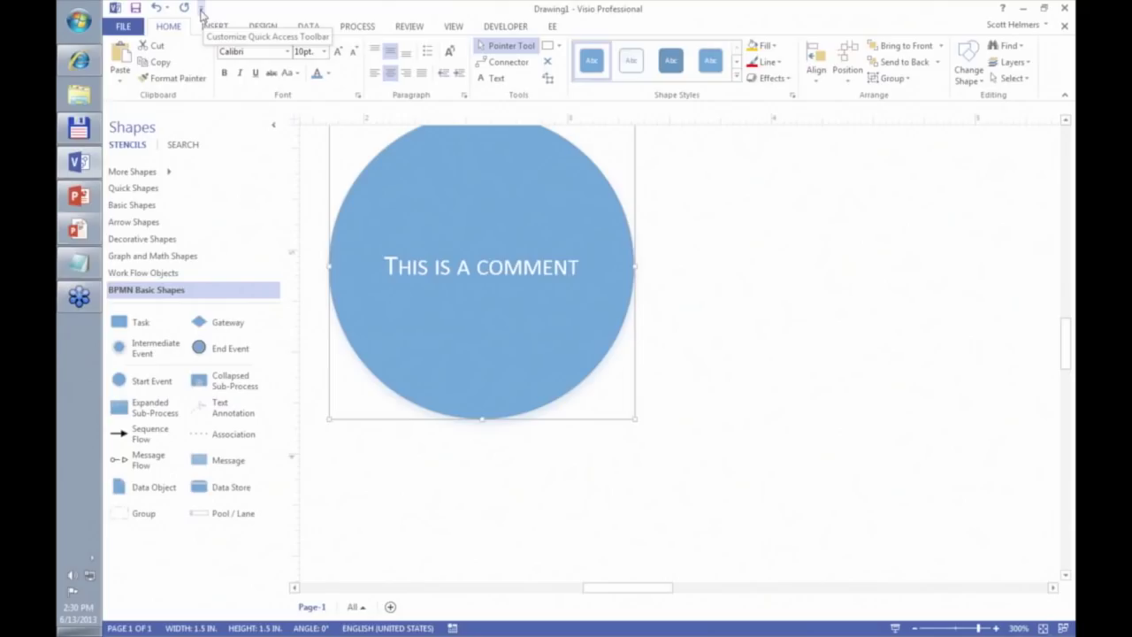
pyautogui.click(201, 12)
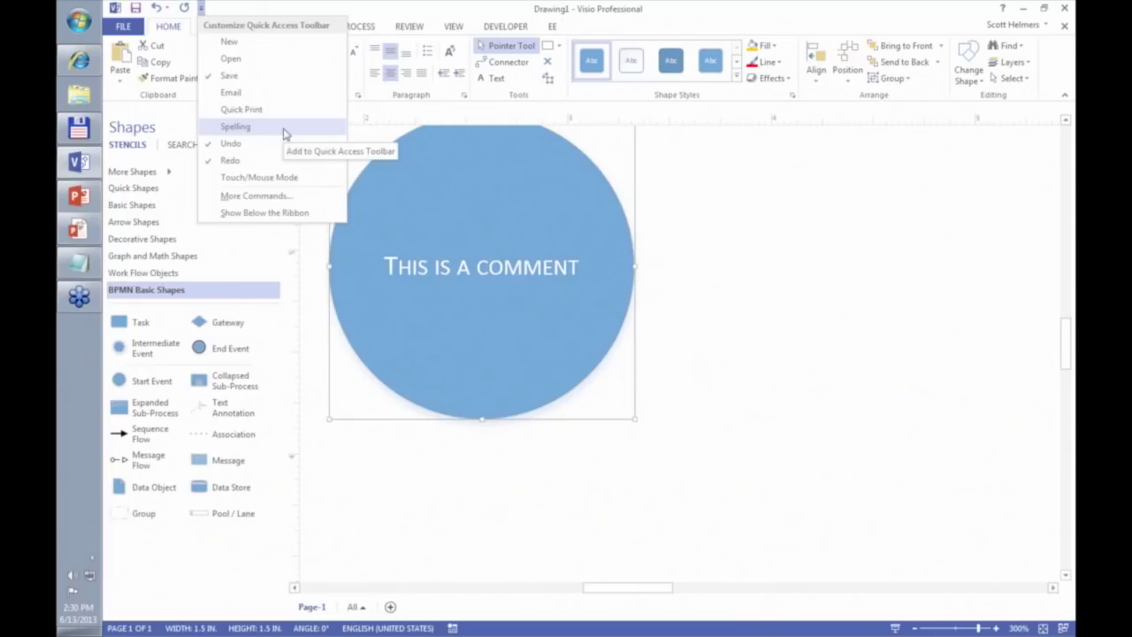
pyautogui.click(239, 60)
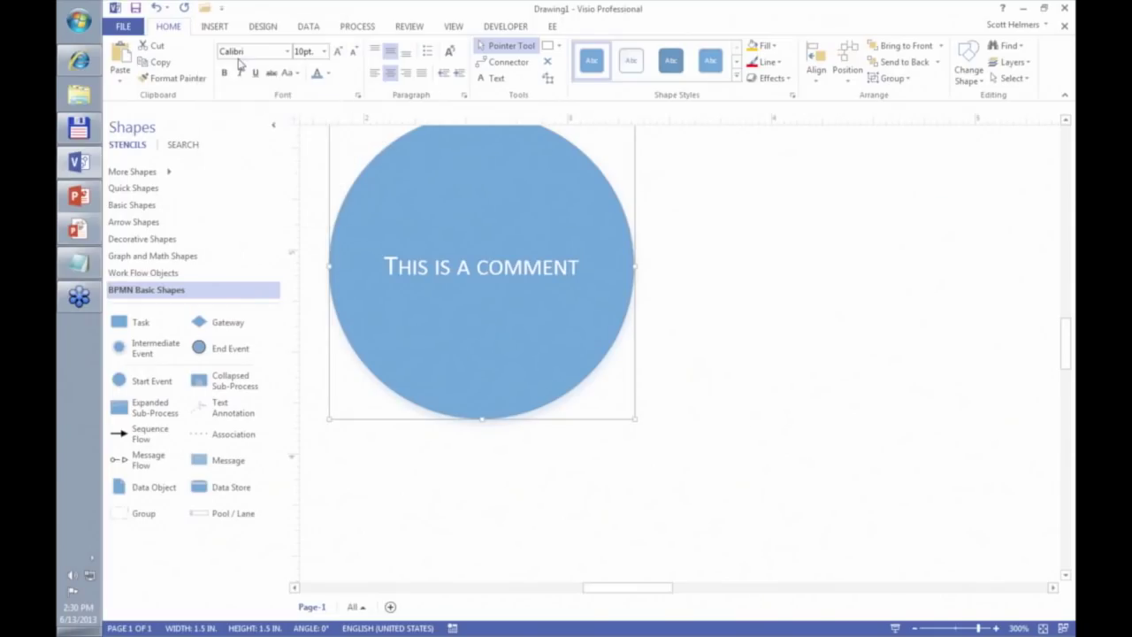
pyautogui.click(205, 10)
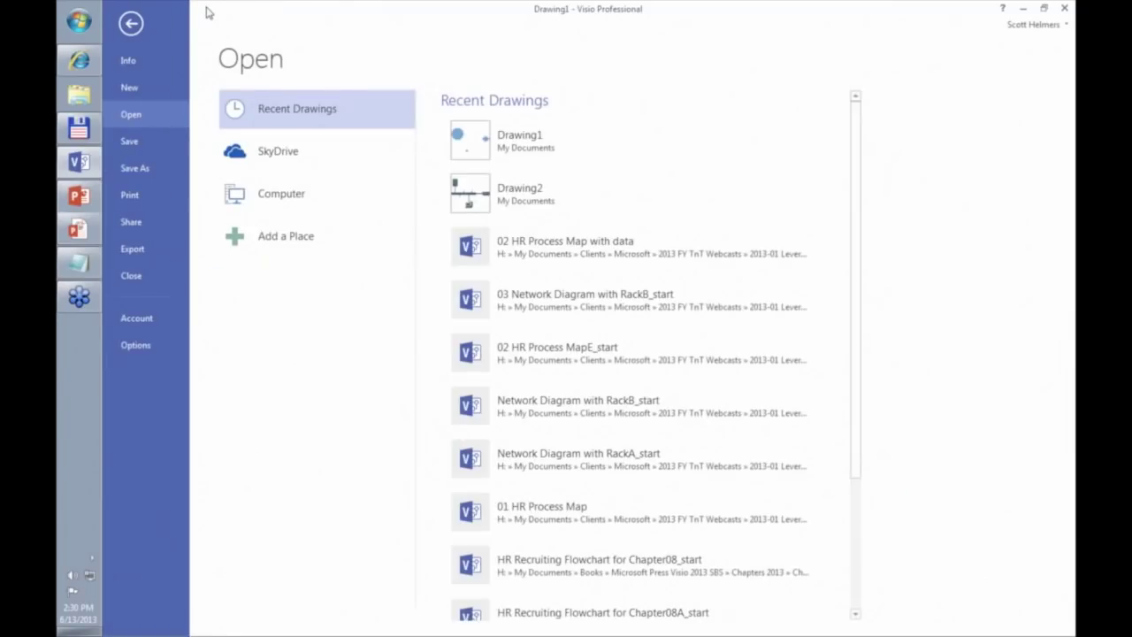
pyautogui.click(128, 24)
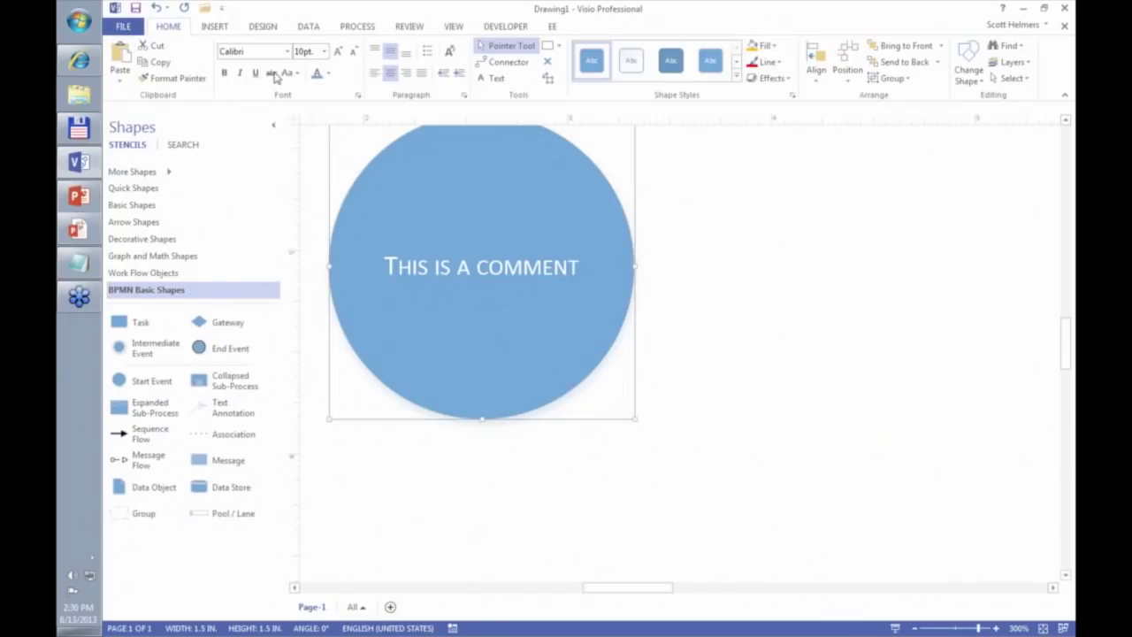
# Add the Shape Reports command to the Quick Access Toolbar and show the toolbar's customization options
pyautogui.click(220, 9)
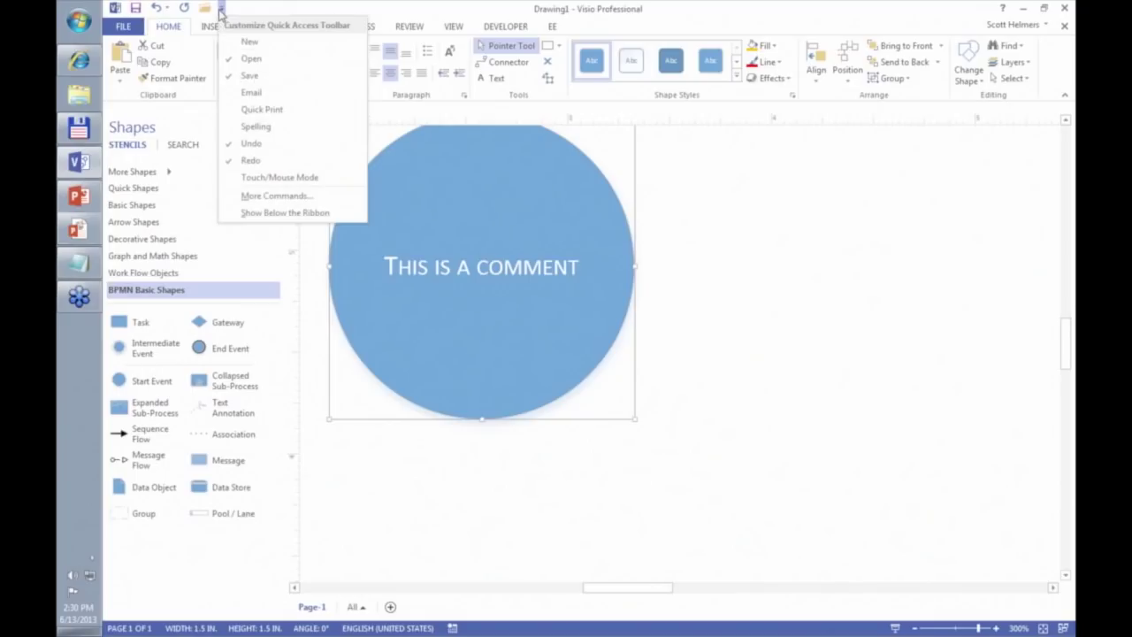
pyautogui.click(248, 14)
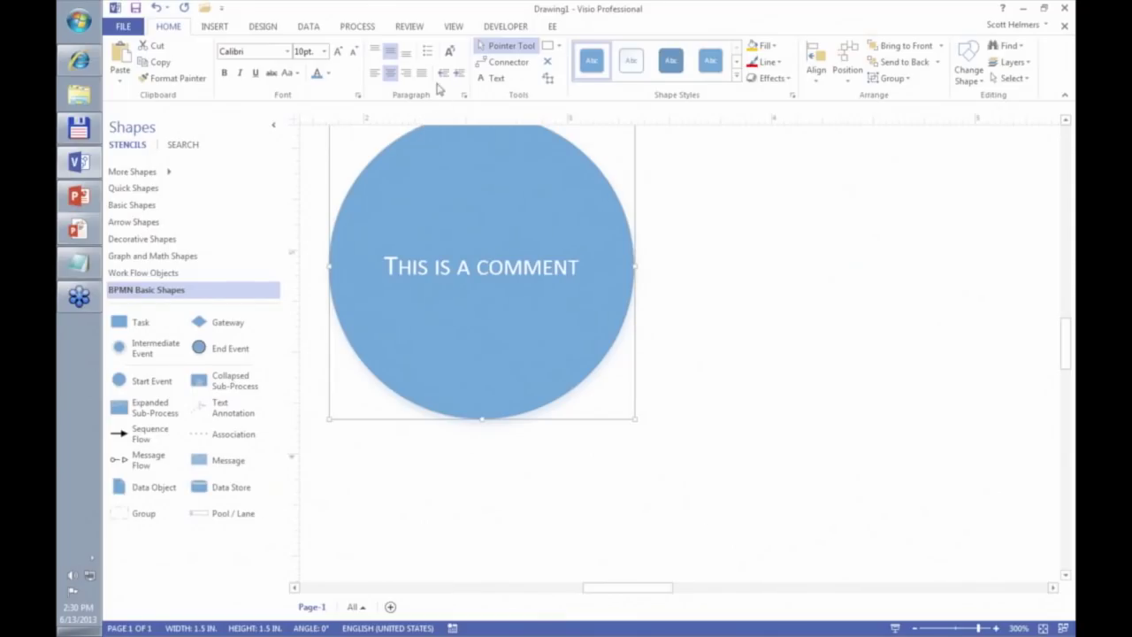
pyautogui.click(407, 27)
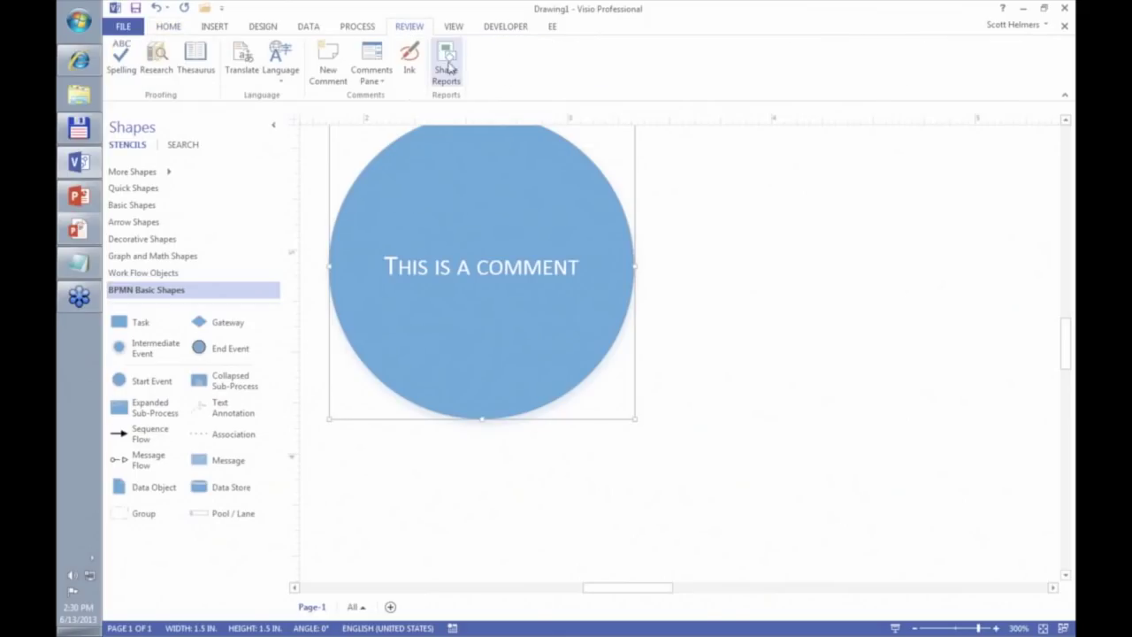
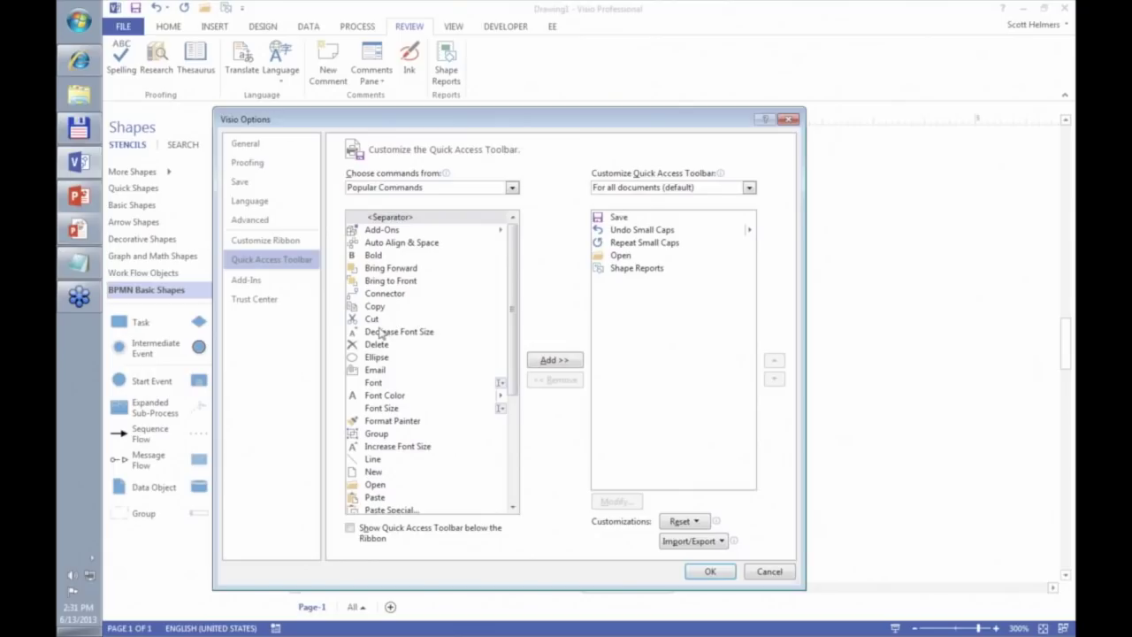
# Add the Group command from Popular Commands to the Quick Access Toolbar and apply the customization
pyautogui.click(378, 434)
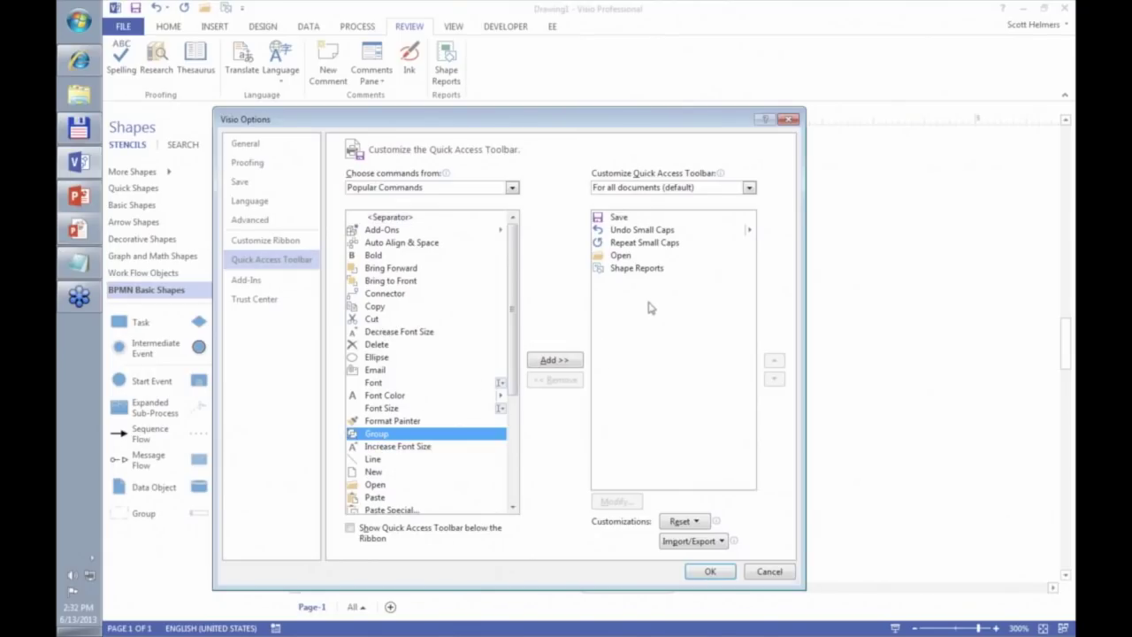
pyautogui.click(563, 360)
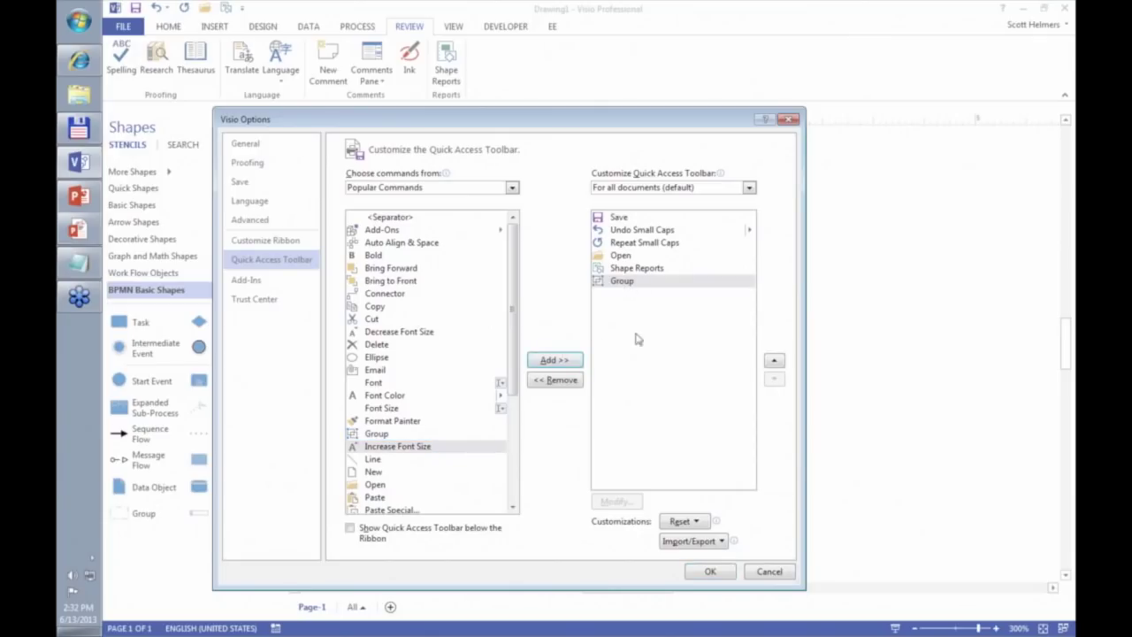
pyautogui.click(710, 571)
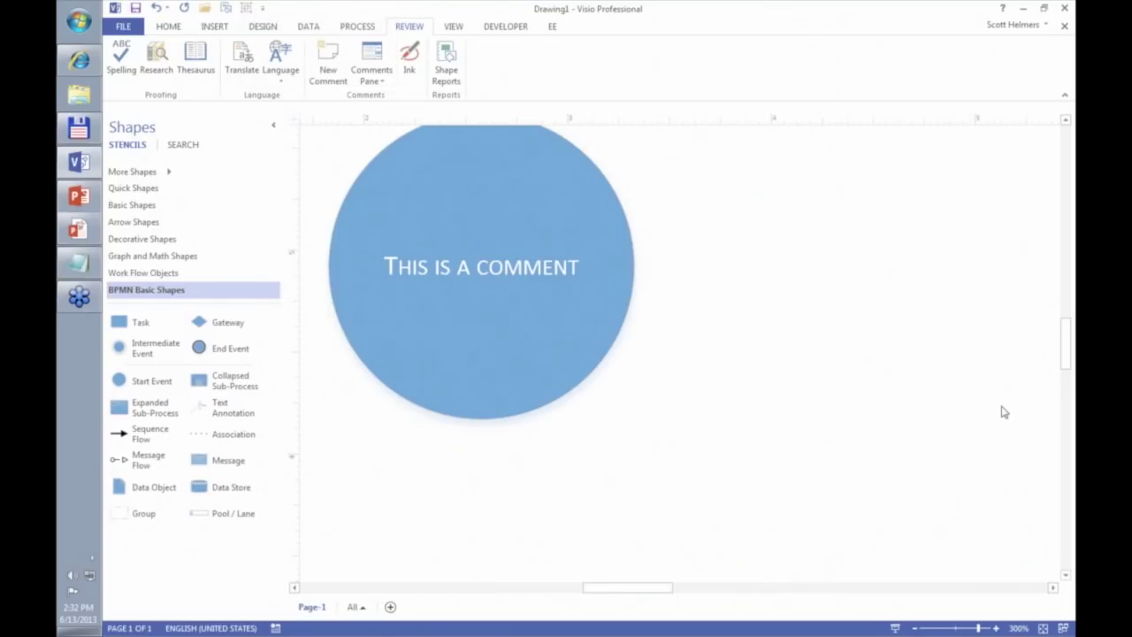
# Set the Office theme to Dark Gray in the general program options and apply it
pyautogui.scroll(1, 725, 357)
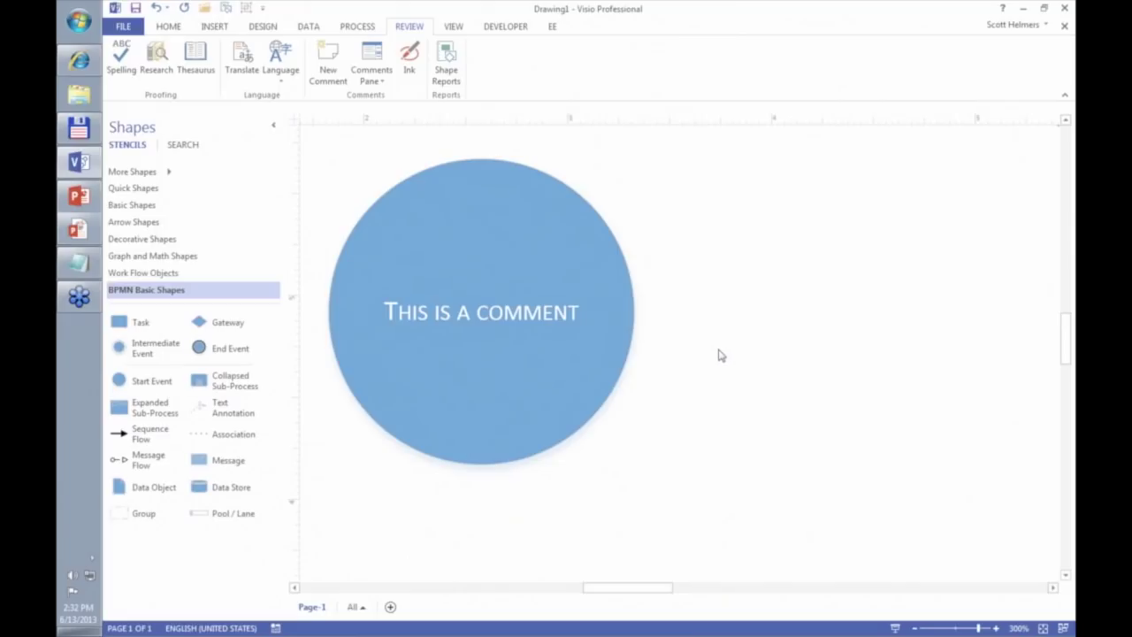
pyautogui.click(121, 28)
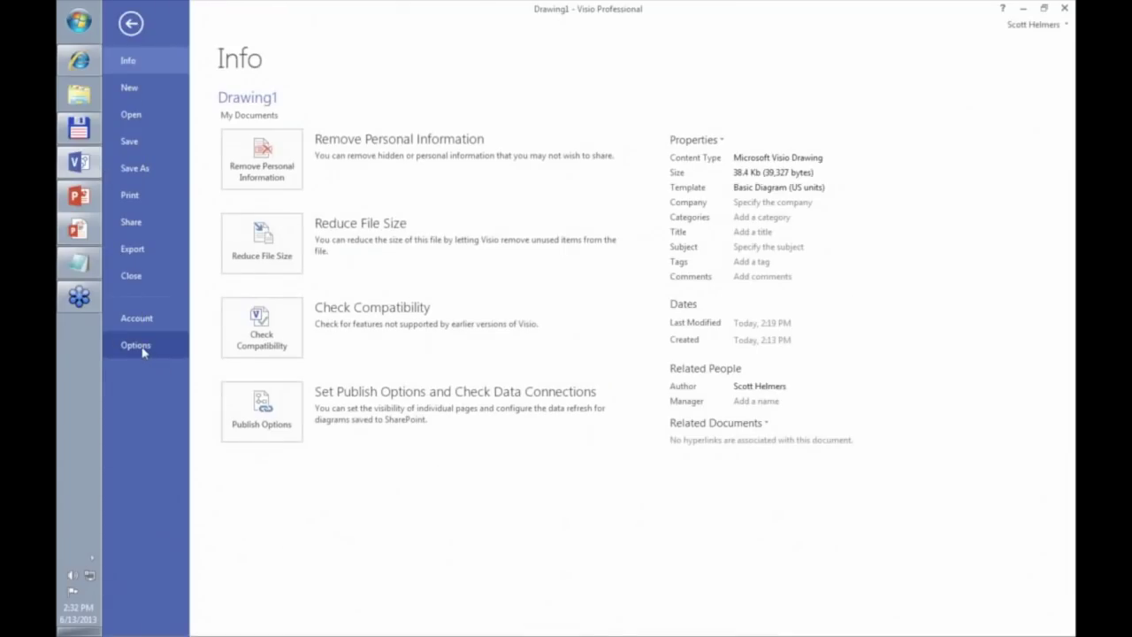
pyautogui.click(143, 346)
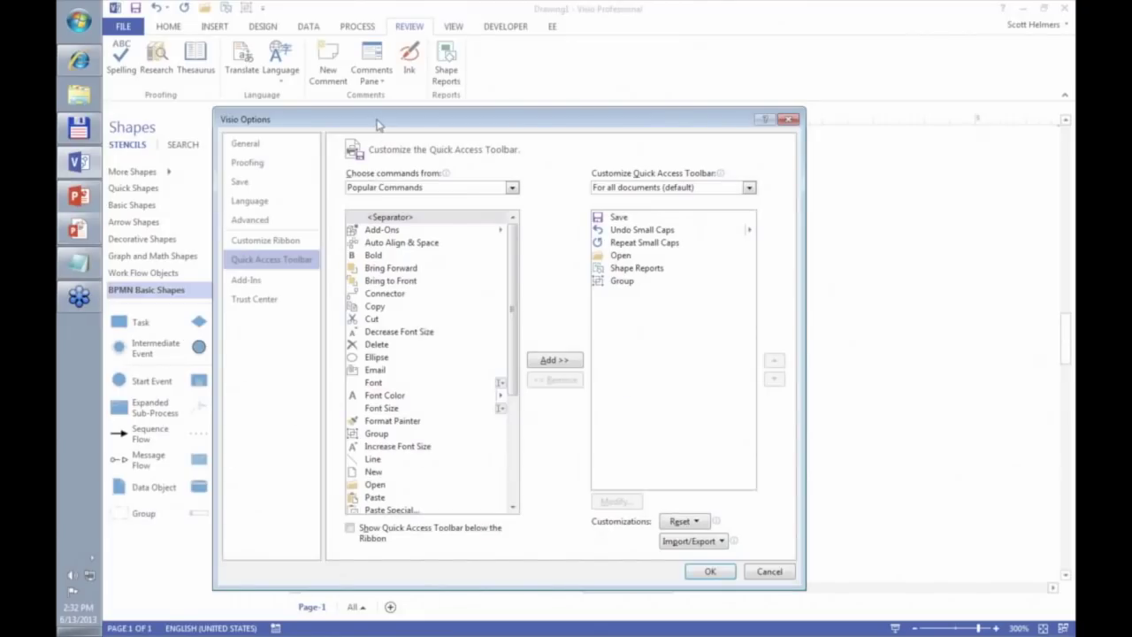
pyautogui.moveTo(379, 121); pyautogui.dragTo(400, 102)
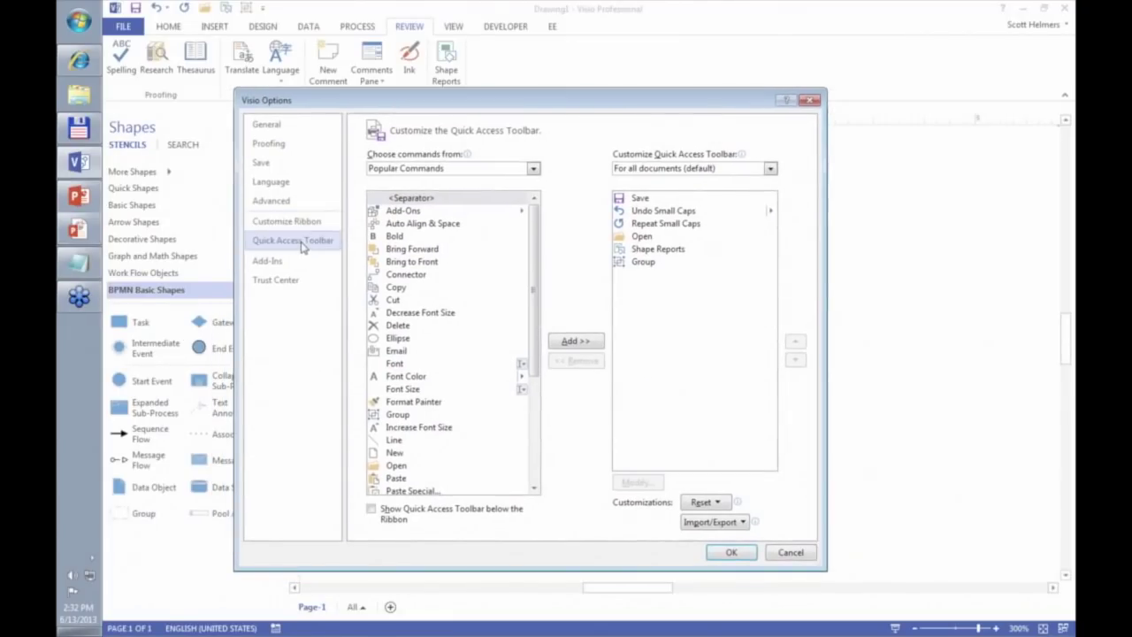
pyautogui.click(277, 128)
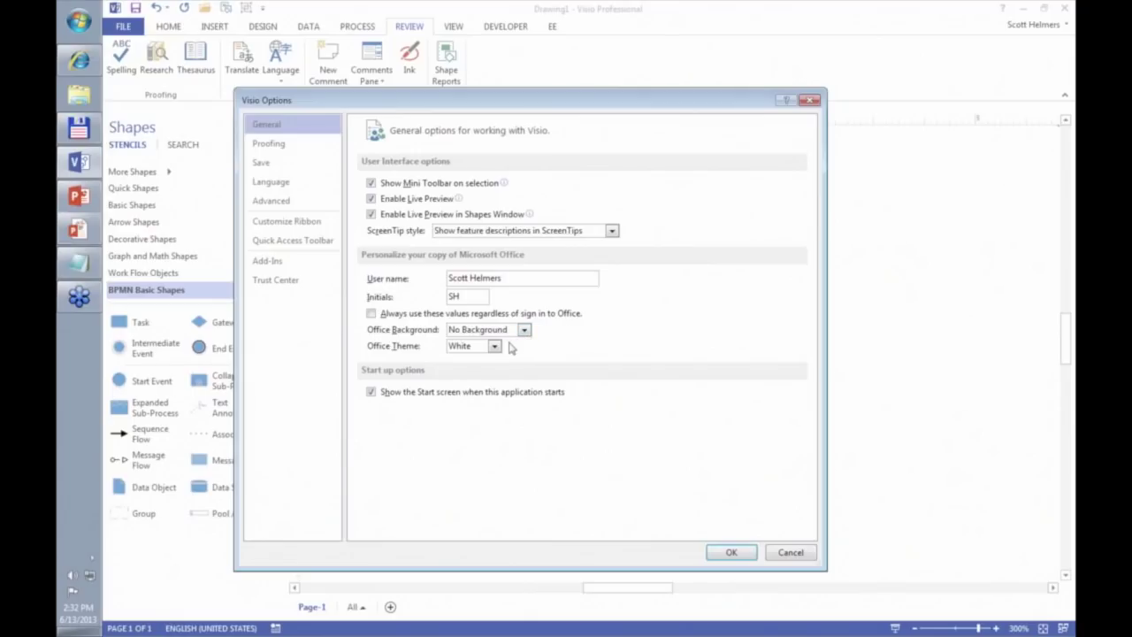
pyautogui.click(495, 346)
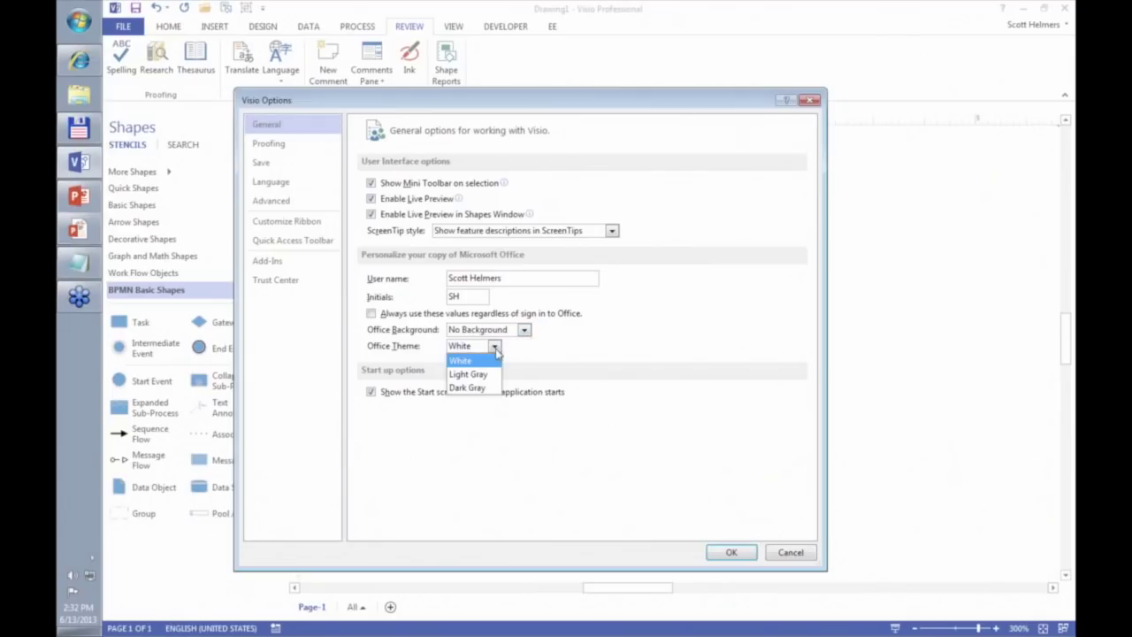
pyautogui.click(474, 389)
pyautogui.click(730, 552)
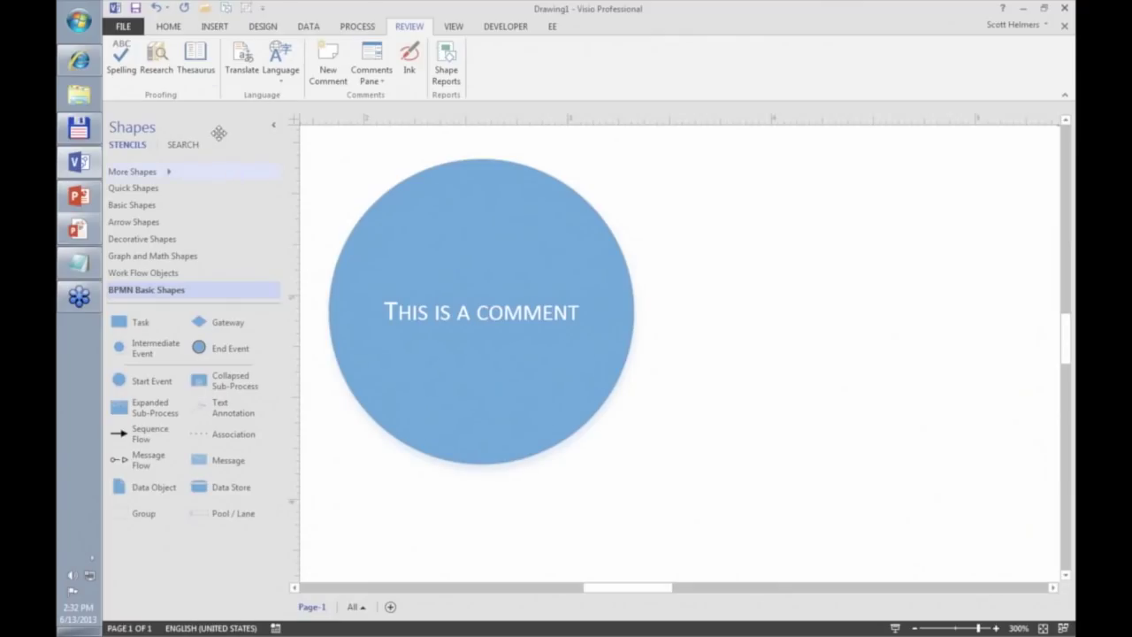
# Reopen the program options and choose Light Gray as the Office theme
pyautogui.click(122, 28)
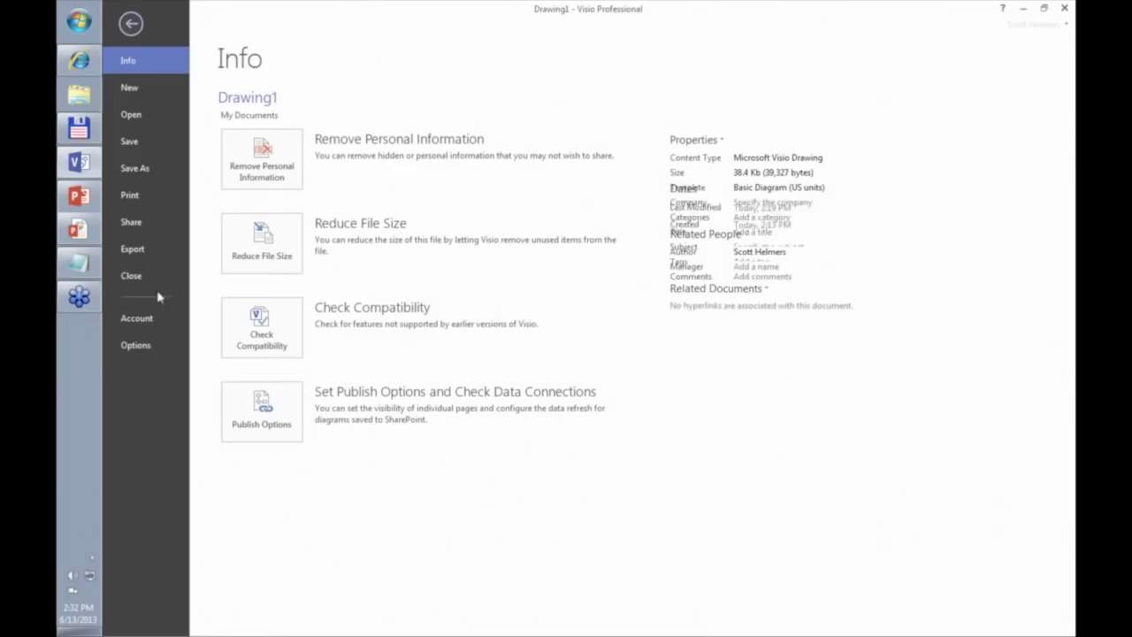
pyautogui.click(143, 345)
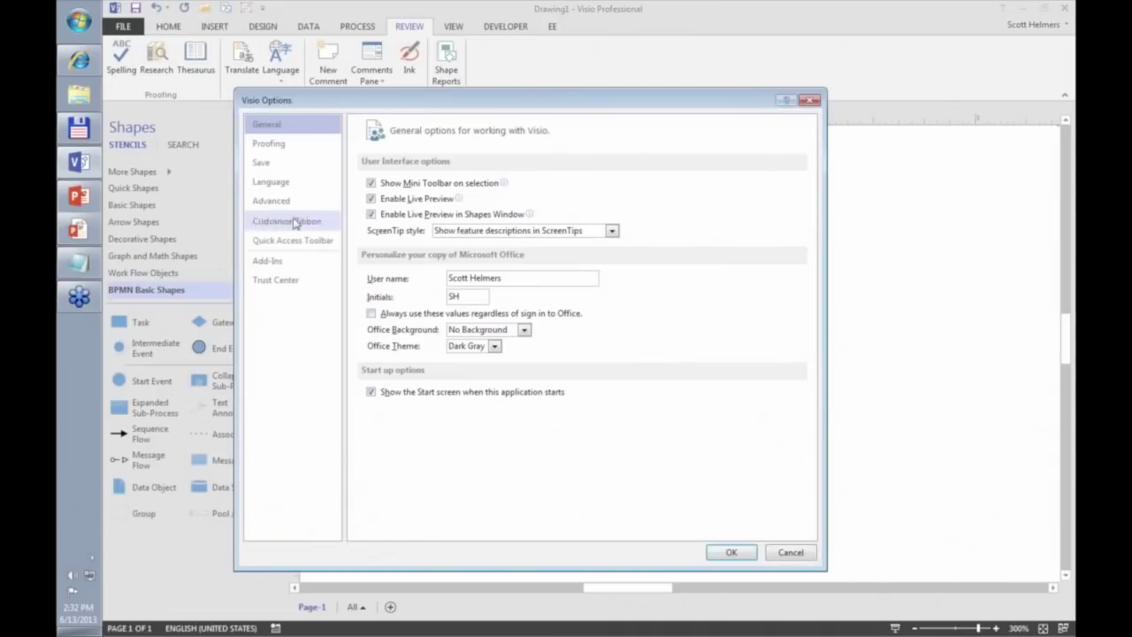
pyautogui.click(494, 347)
pyautogui.click(469, 372)
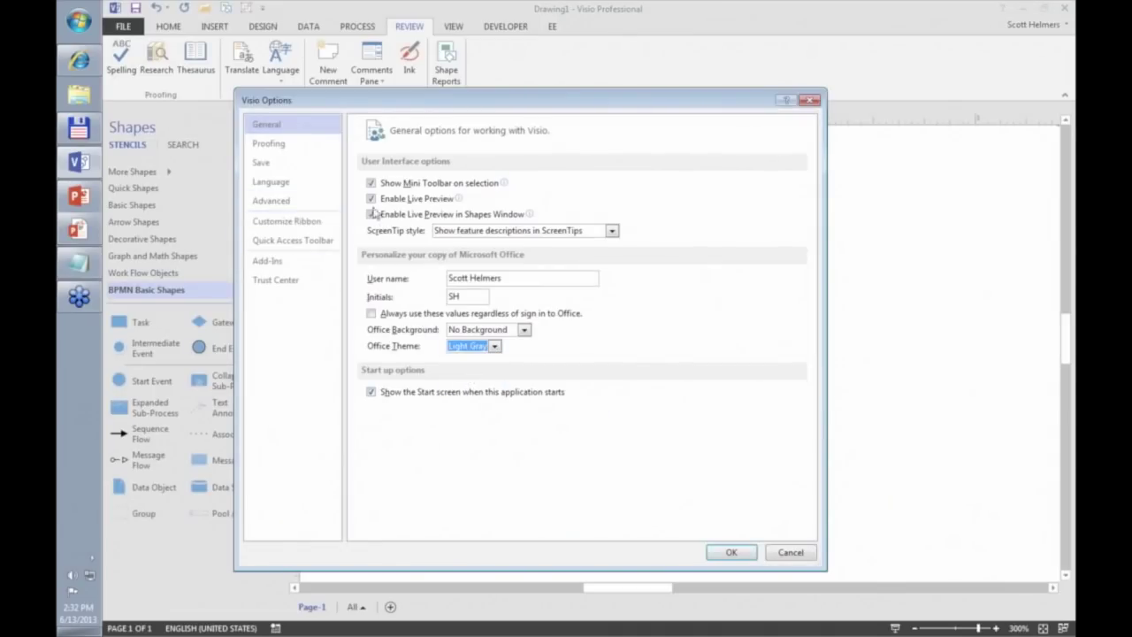
# Try enabling AutoRecover saving with a 2-minute interval in the Save options, and turn it off again
pyautogui.click(263, 163)
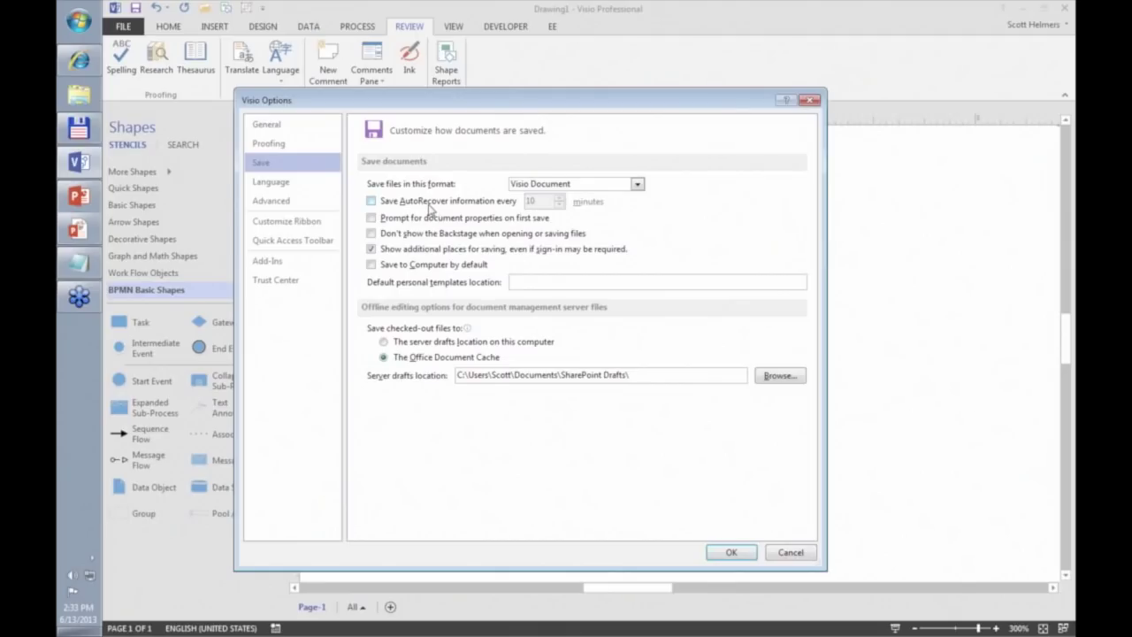
pyautogui.click(372, 202)
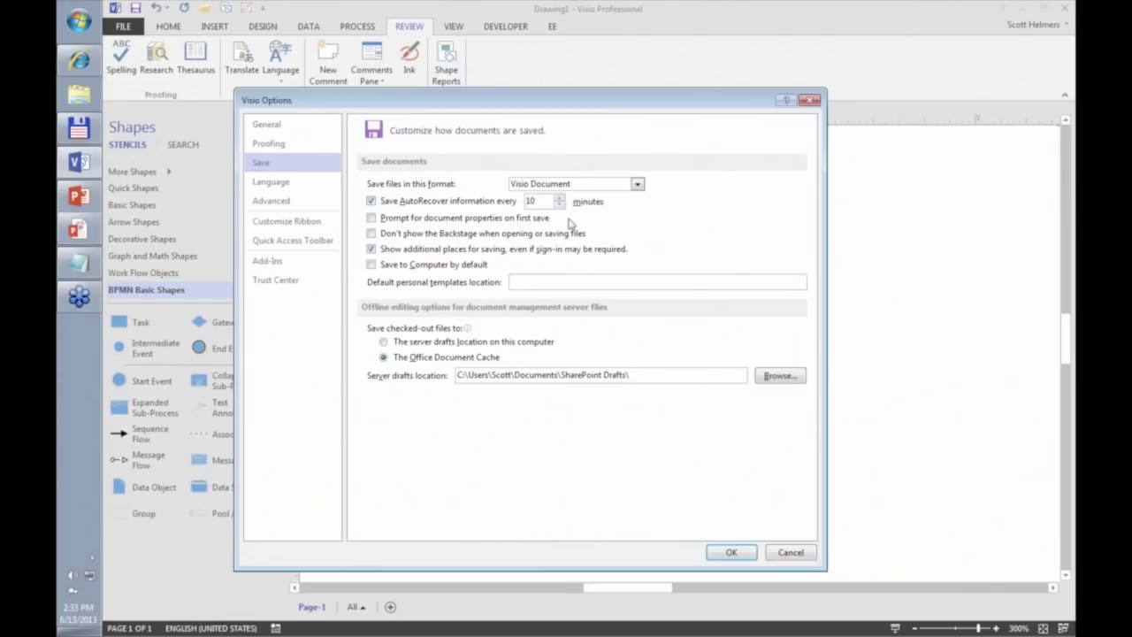
pyautogui.doubleClick(535, 202)
pyautogui.write('20')
pyautogui.press('BackSpace')
pyautogui.click(373, 202)
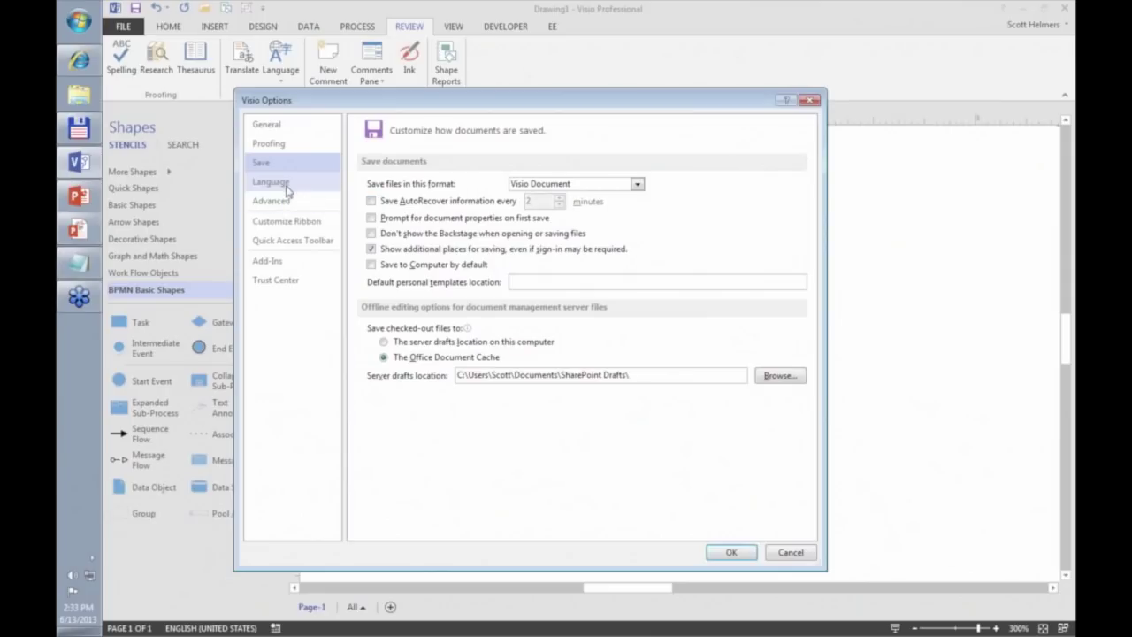
# Review the Advanced options, toggle AutoConnect off and on, enable Center selection on zoom, and cancel the dialog
pyautogui.click(285, 207)
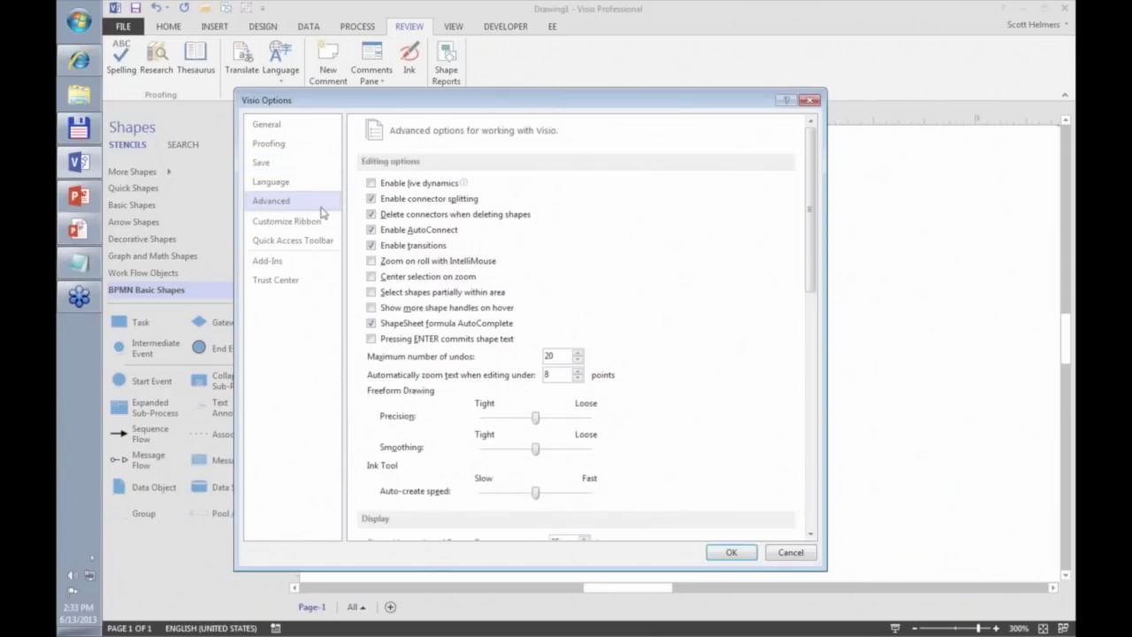
pyautogui.moveTo(809, 194); pyautogui.dragTo(808, 132)
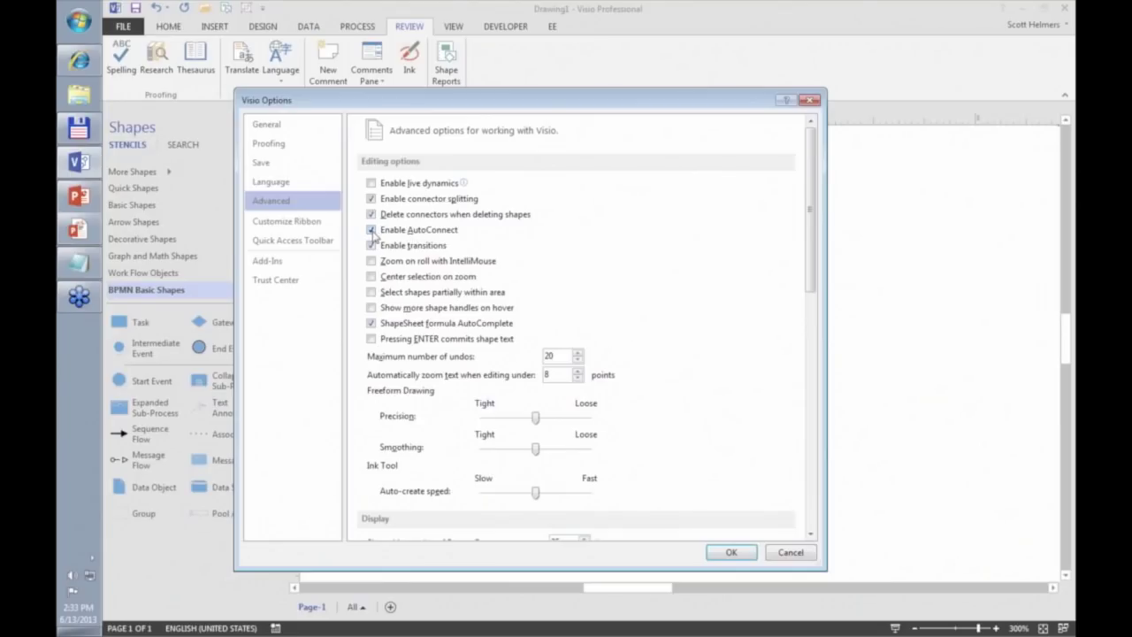
pyautogui.click(372, 231)
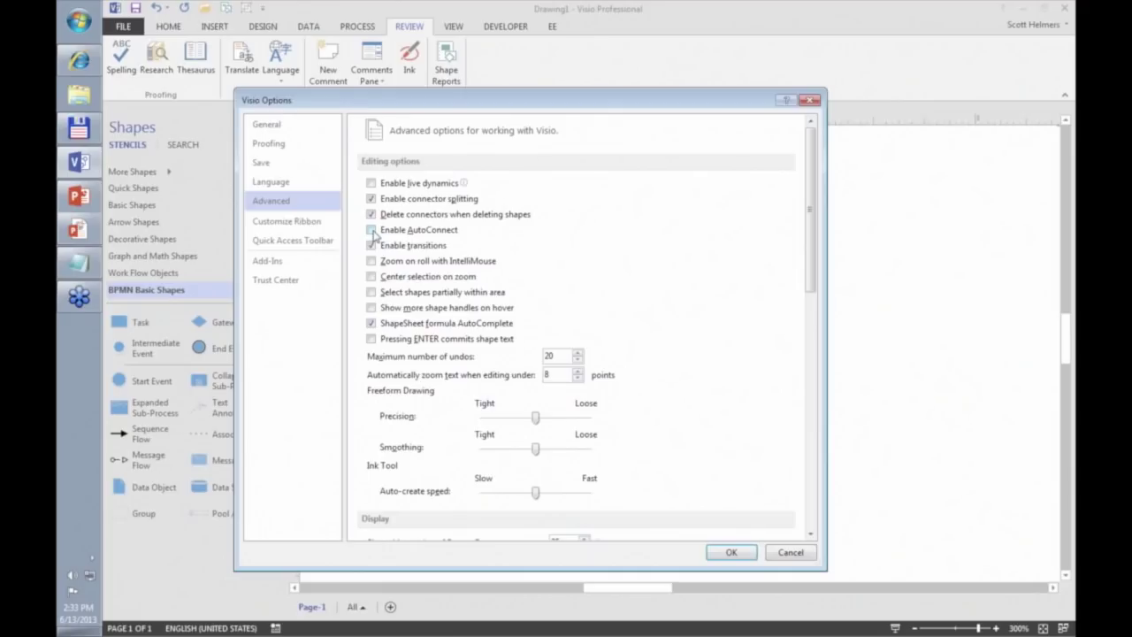
pyautogui.click(372, 230)
pyautogui.click(371, 278)
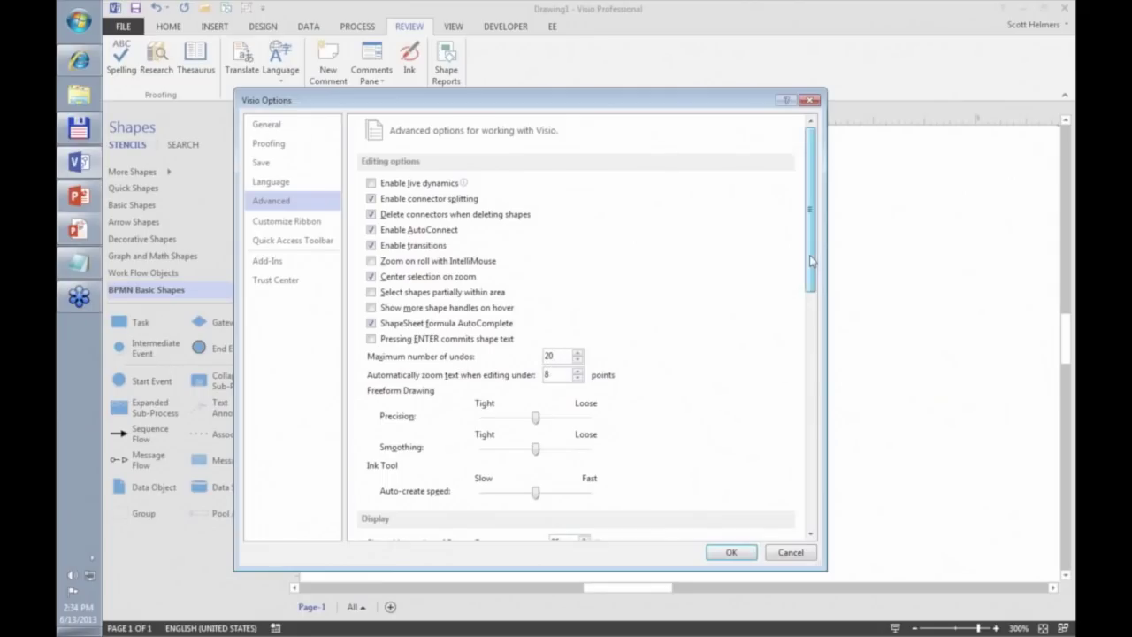
pyautogui.moveTo(811, 260); pyautogui.dragTo(816, 461)
pyautogui.click(791, 551)
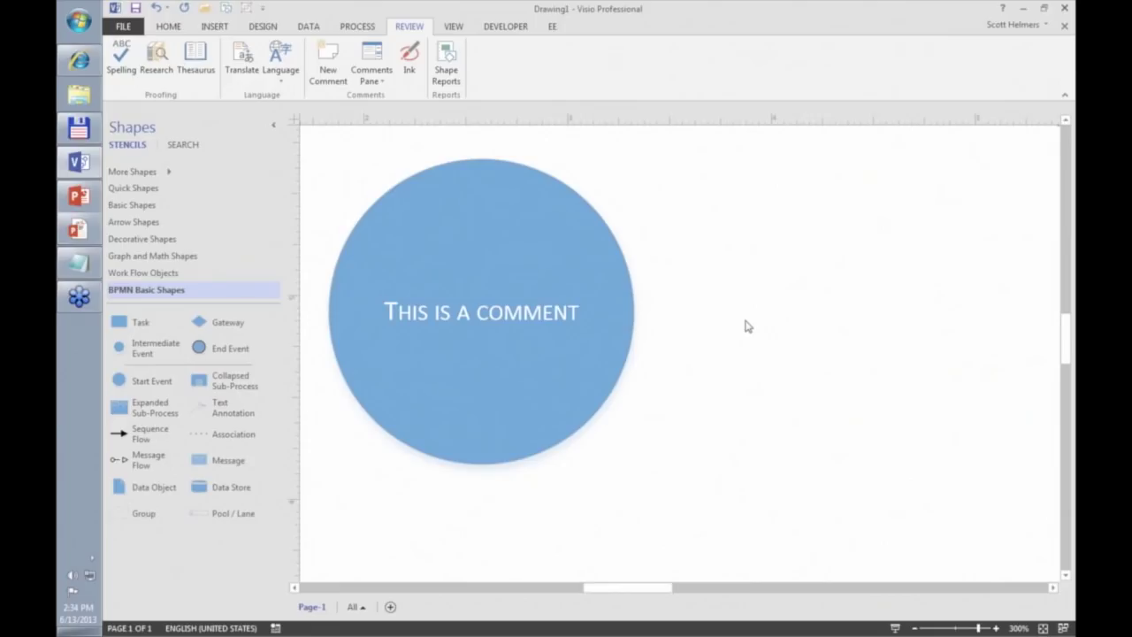
# Remove the TaskMap.dsrVisioConnect add-in through the COM Add-Ins manager in the program options
pyautogui.scroll(1, 746, 324)
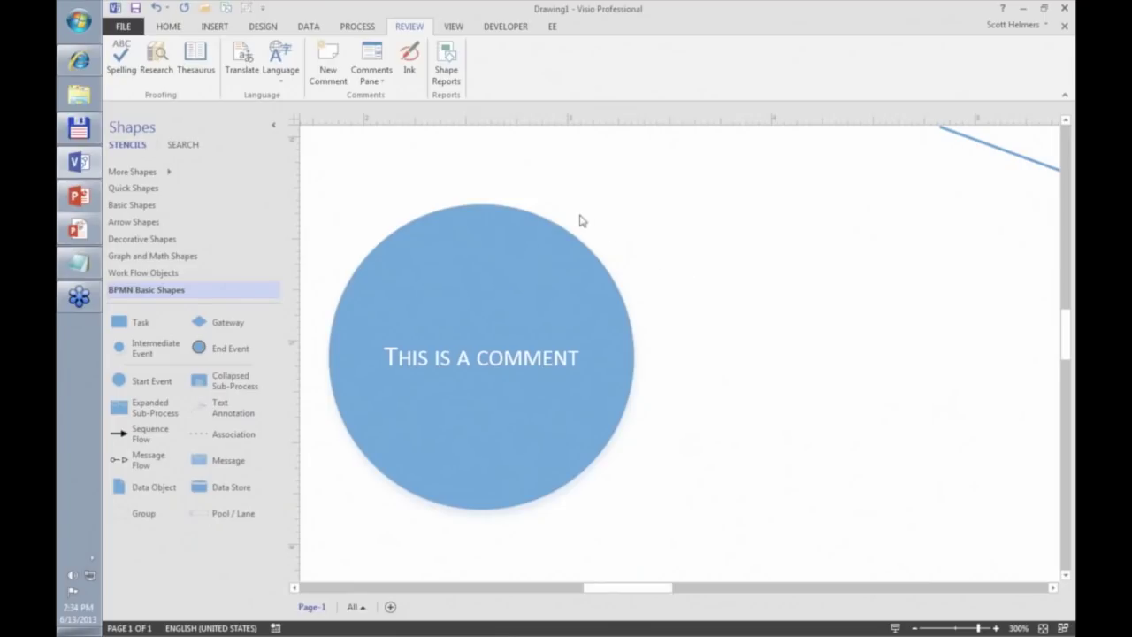
pyautogui.click(122, 28)
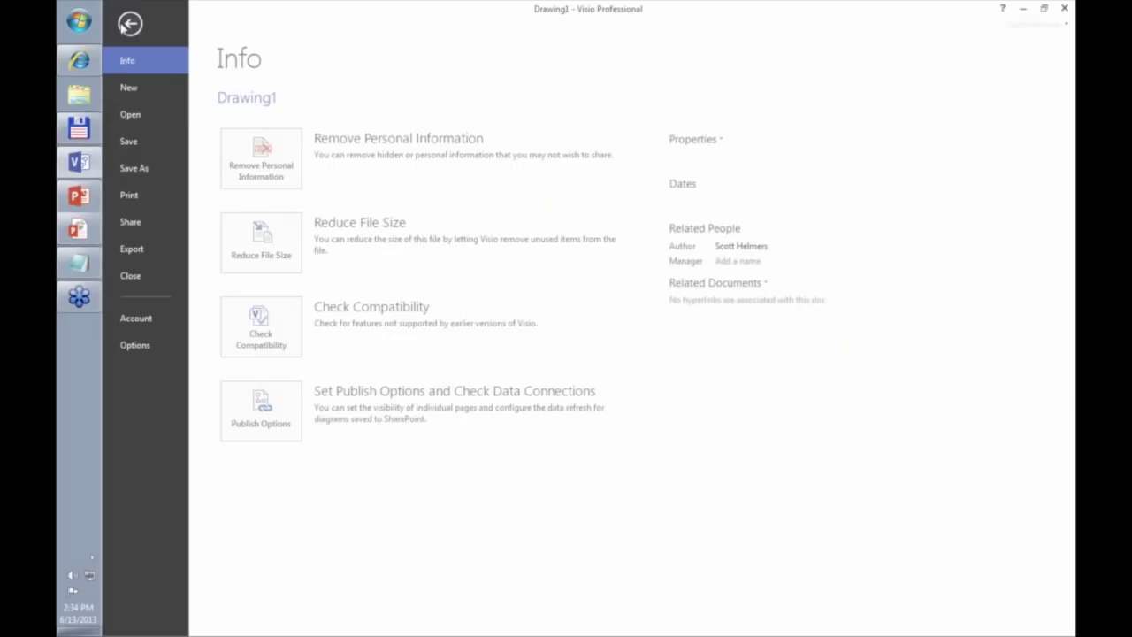
pyautogui.click(138, 346)
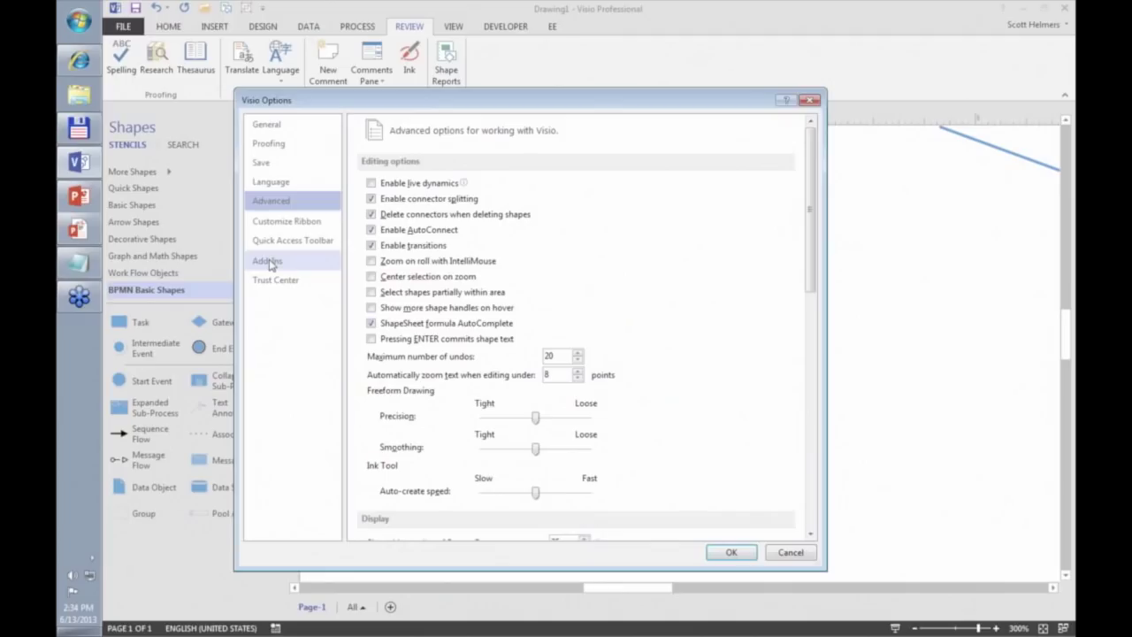
pyautogui.click(268, 262)
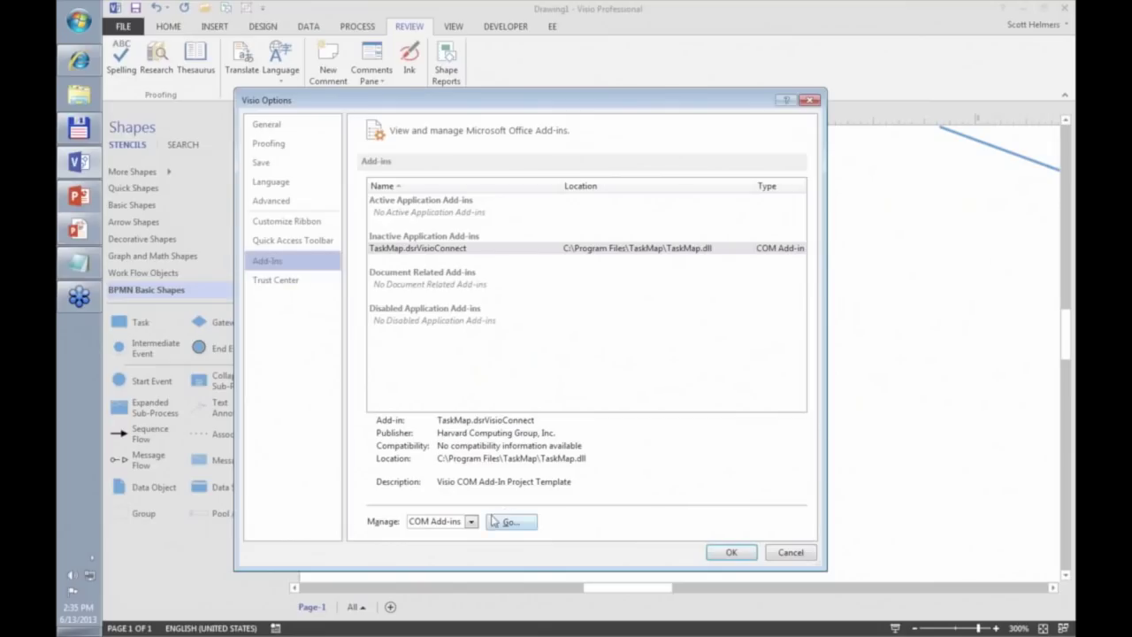
pyautogui.click(514, 524)
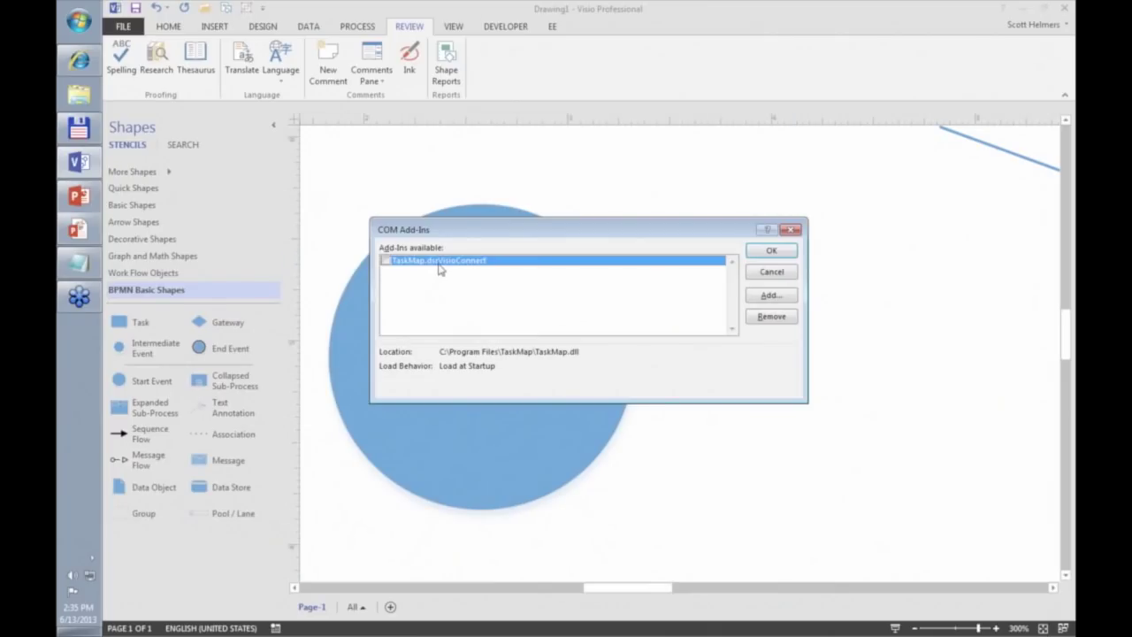
pyautogui.click(769, 317)
pyautogui.click(775, 252)
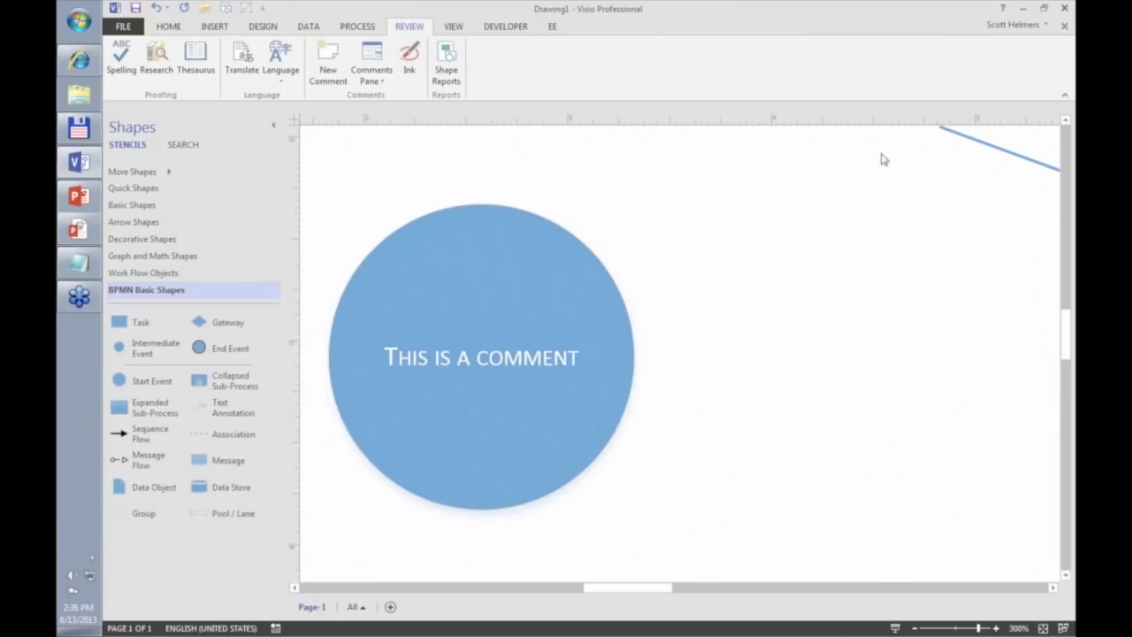
# Close Drawing1 without saving and create a new drawing from the Basic Diagram template
pyautogui.click(1065, 26)
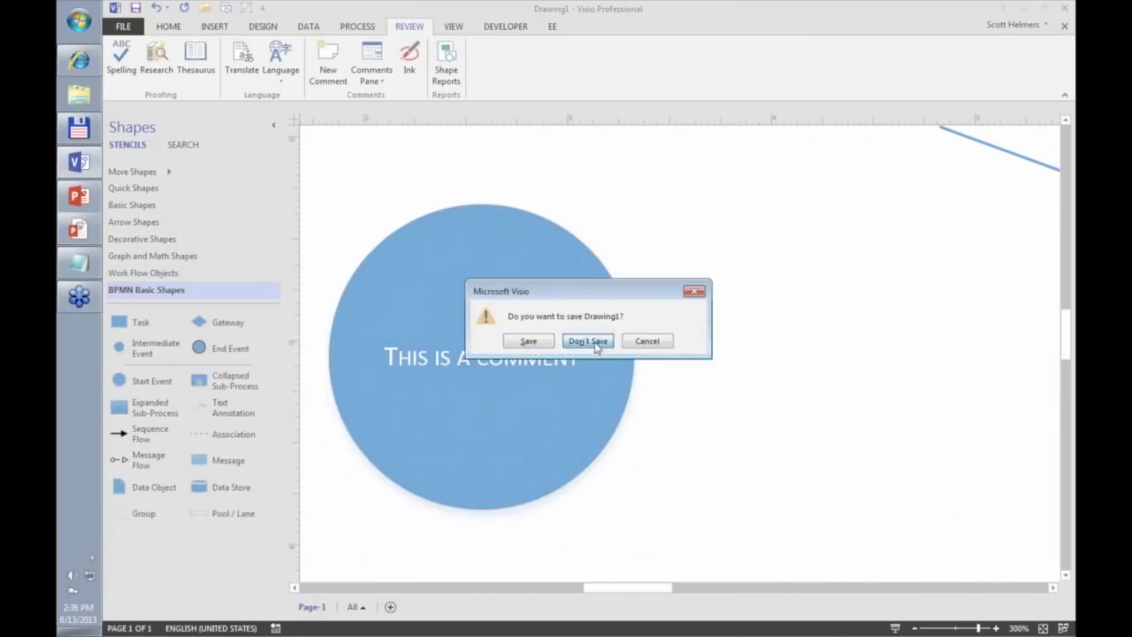
pyautogui.click(592, 341)
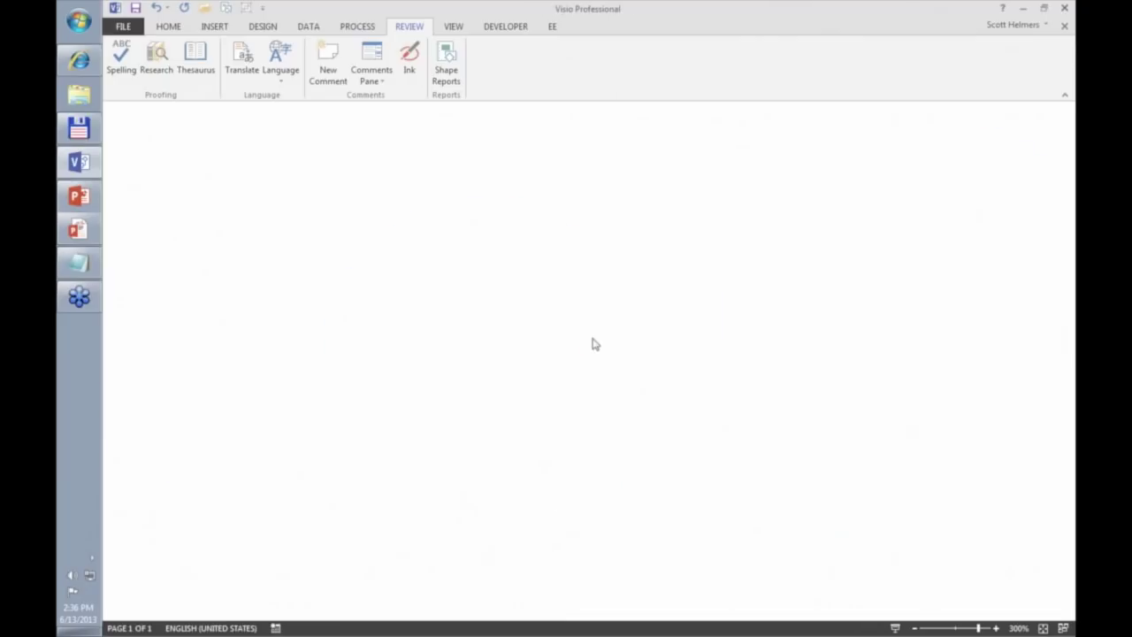
pyautogui.click(122, 26)
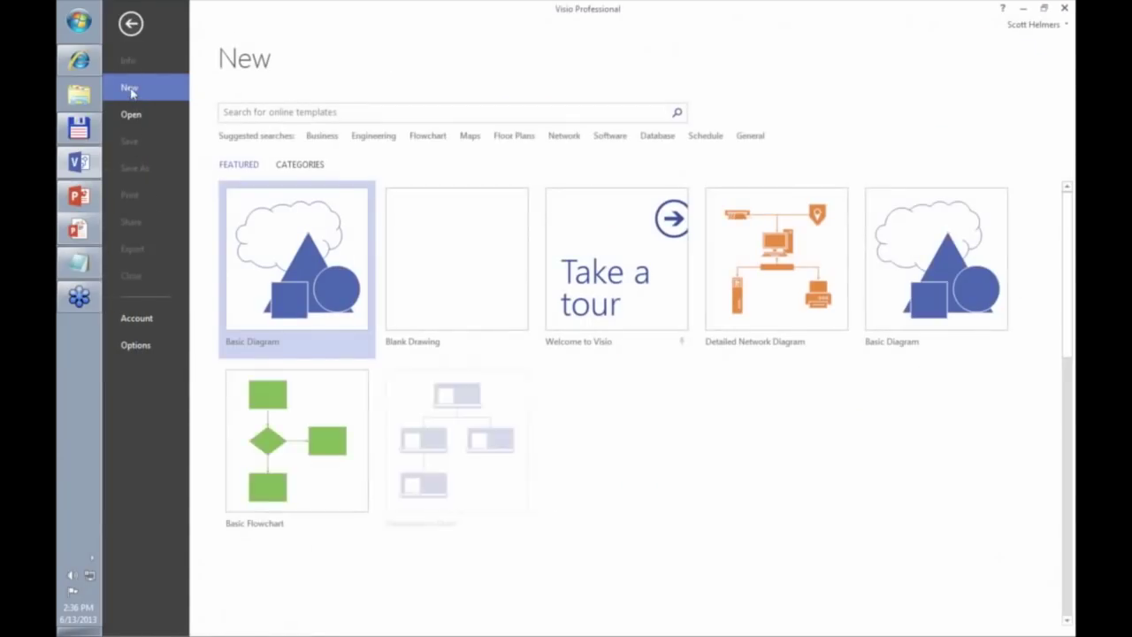
pyautogui.doubleClick(299, 270)
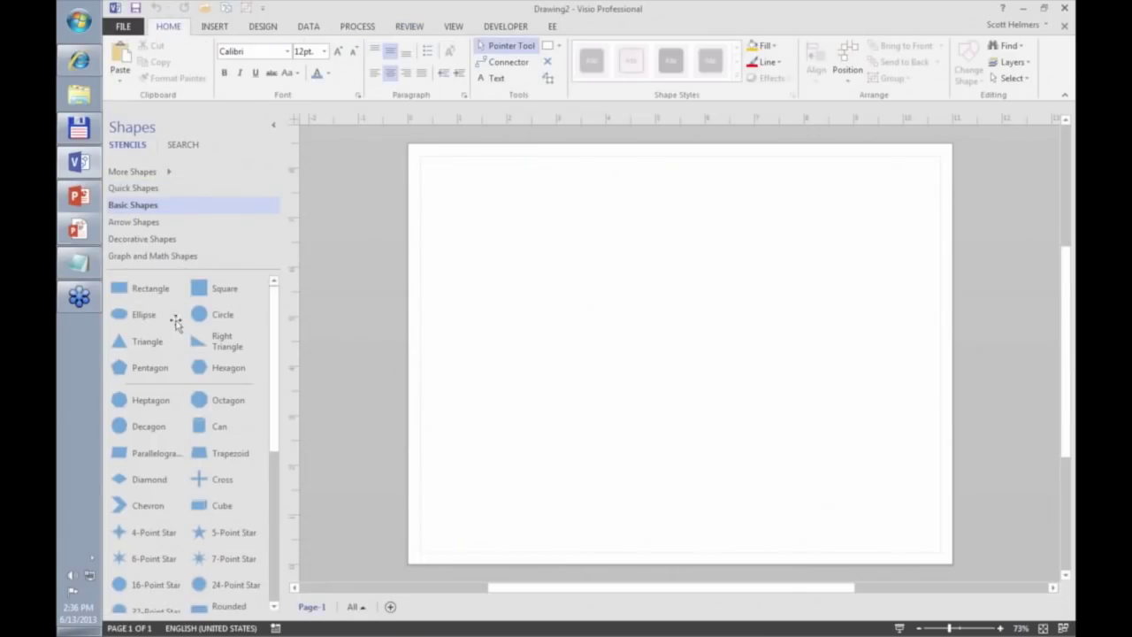
# Place a Circle from Basic Shapes near the page's upper-left corner and fill it with a light gold theme color
pyautogui.moveTo(199, 315); pyautogui.dragTo(506, 230)
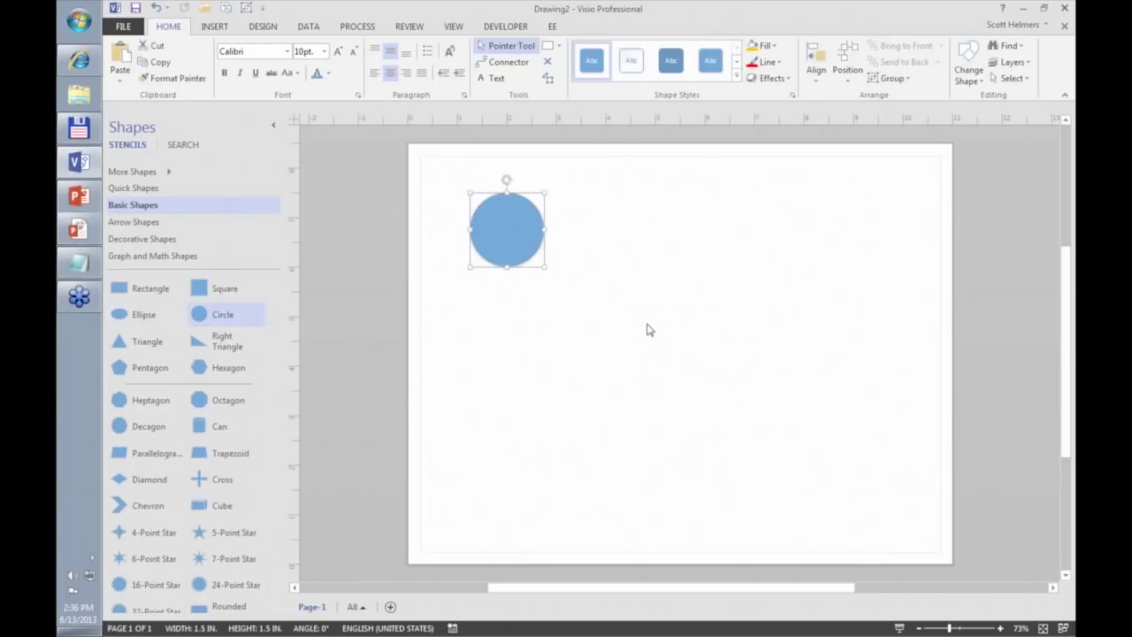
pyautogui.keyDown('ctrl'); pyautogui.scroll(2, 649, 331); pyautogui.keyUp('ctrl')
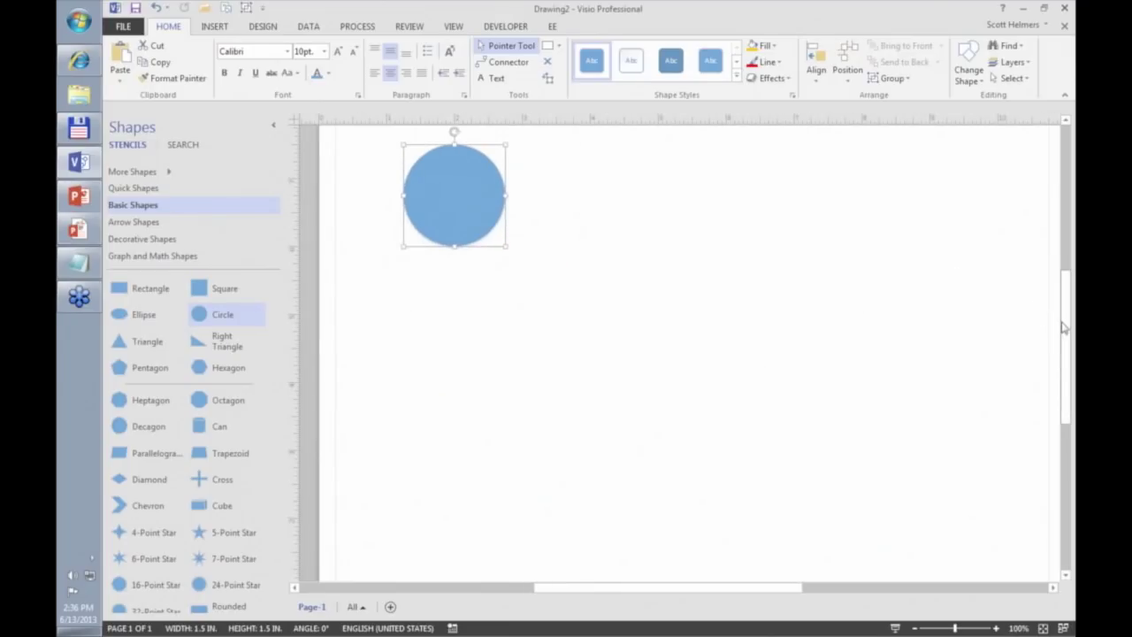
pyautogui.moveTo(1065, 322); pyautogui.dragTo(1066, 299)
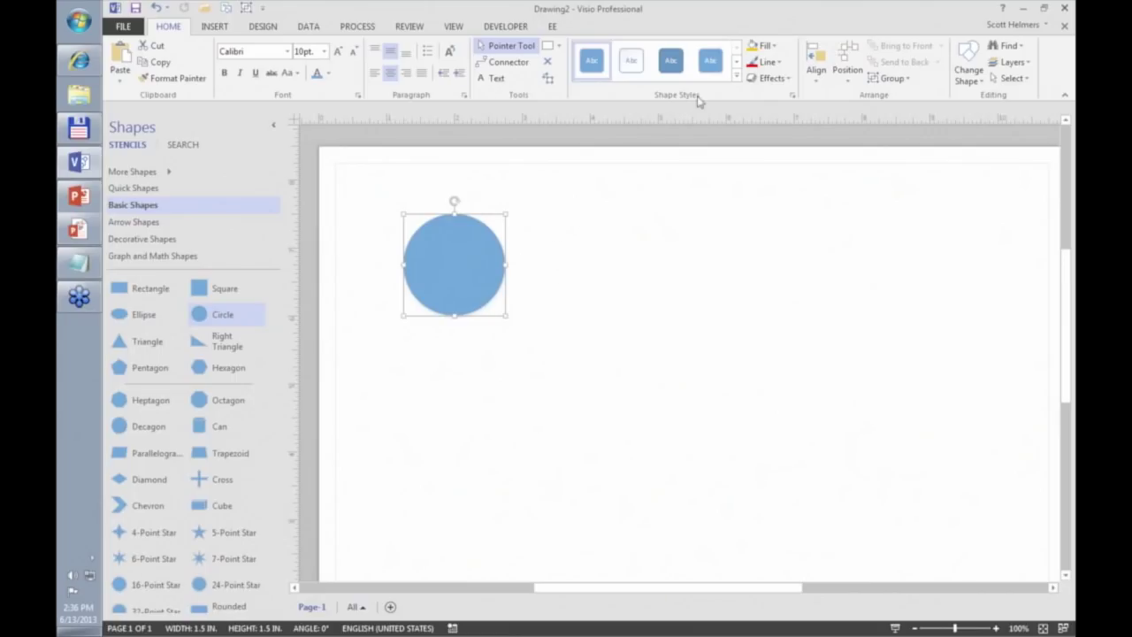
pyautogui.click(766, 46)
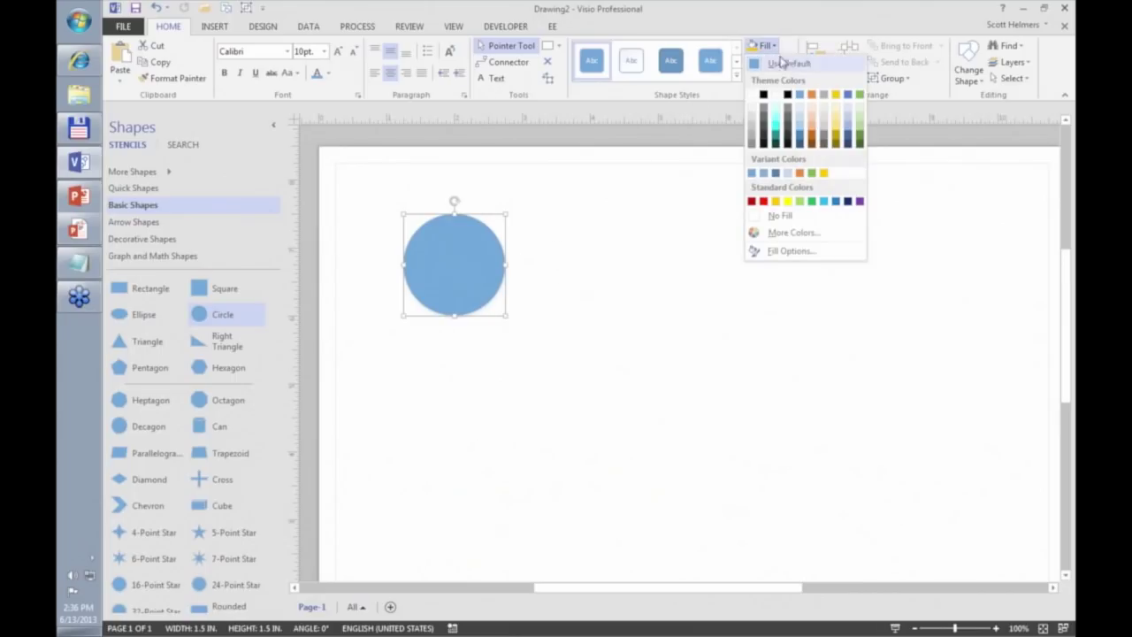
pyautogui.click(835, 122)
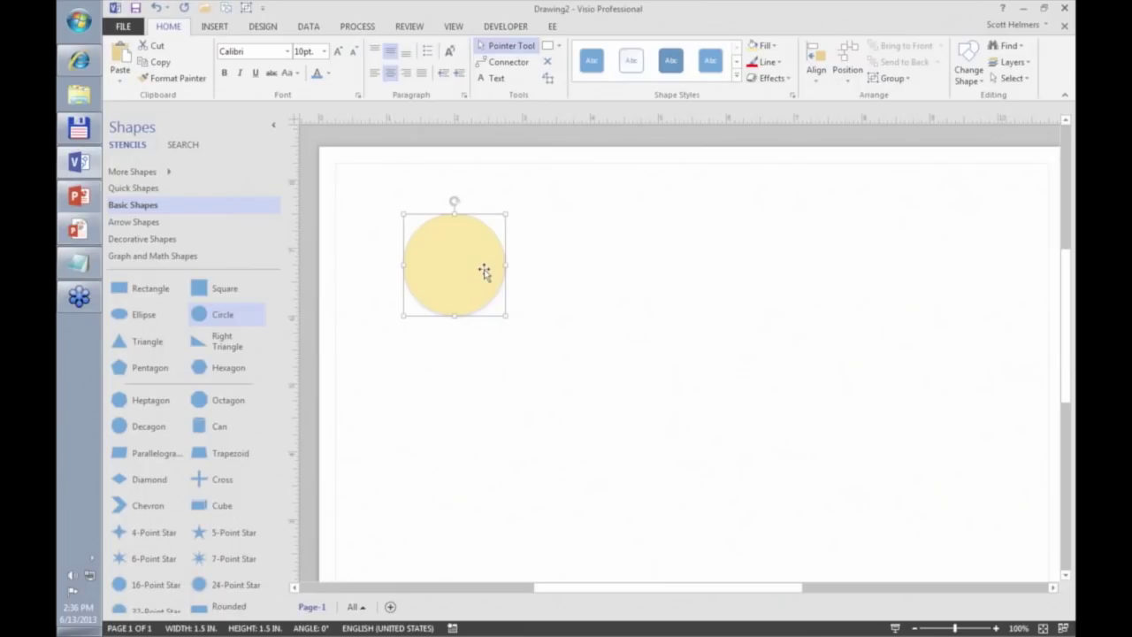
# Show the Shape Data window for the selected circle
pyautogui.click(311, 29)
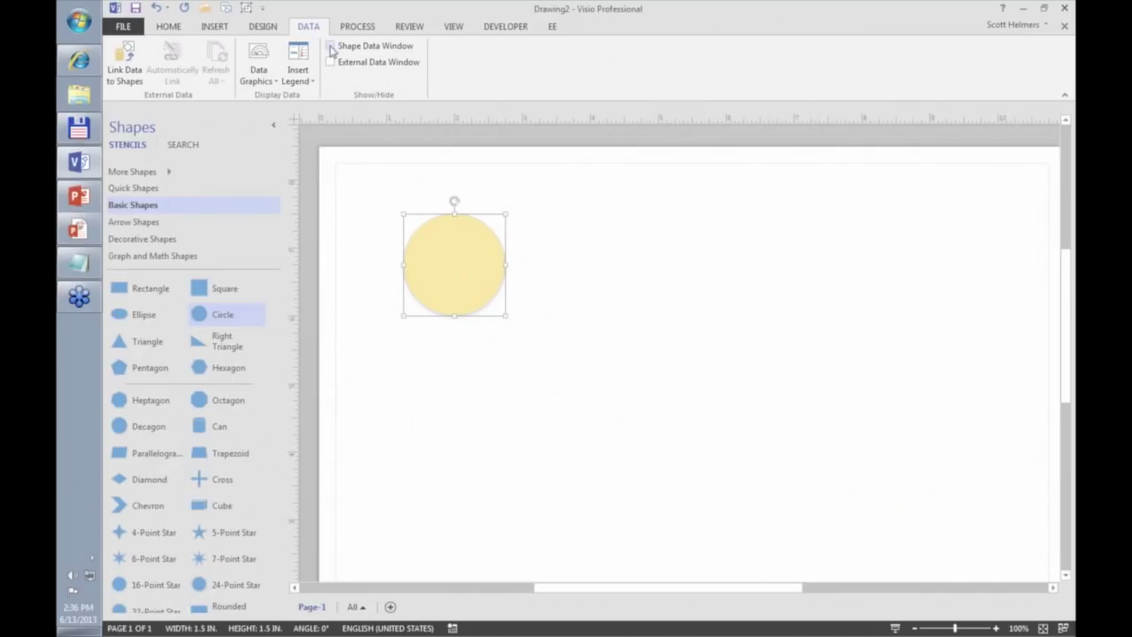
pyautogui.click(330, 46)
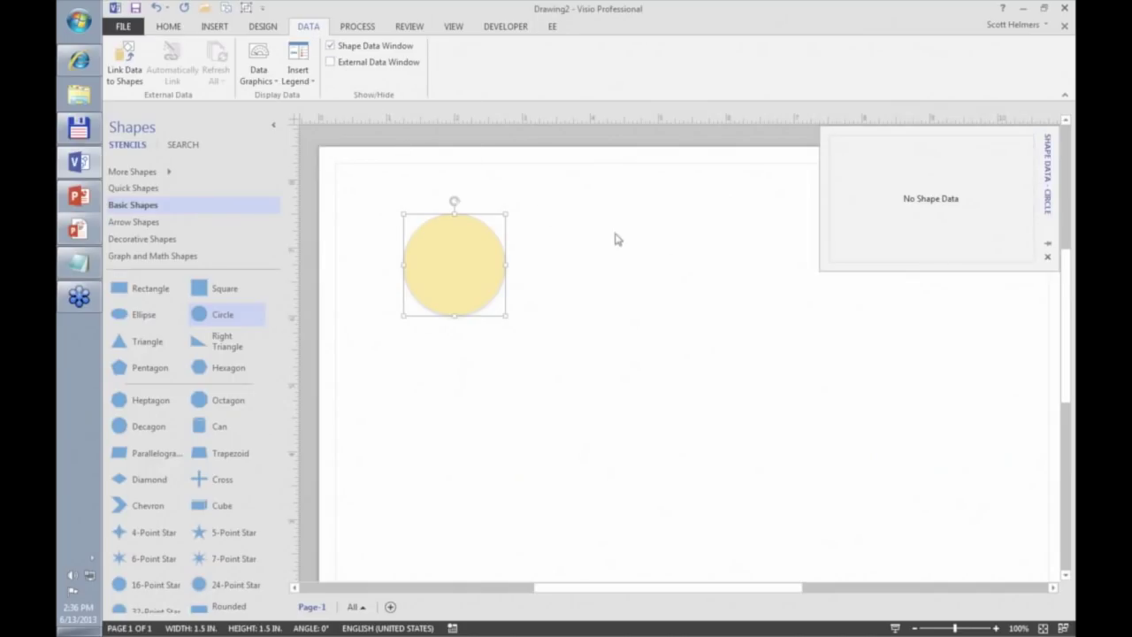
# Hide the Shape Data window and show it again from the circle's own data options
pyautogui.click(330, 46)
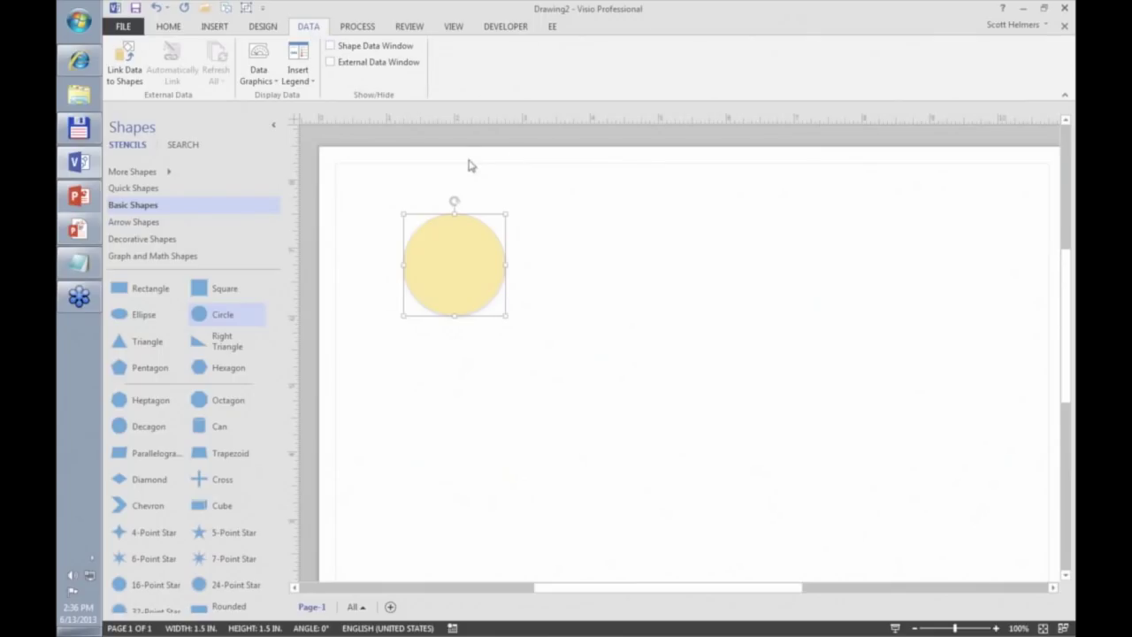
pyautogui.rightClick(461, 251)
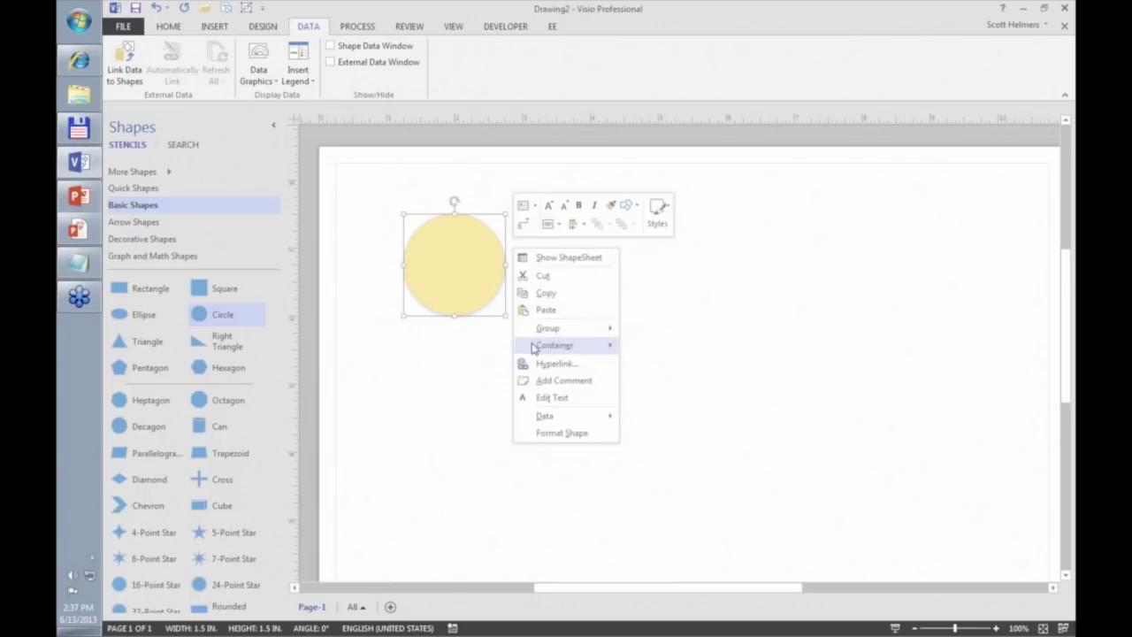
pyautogui.moveTo(550, 416)
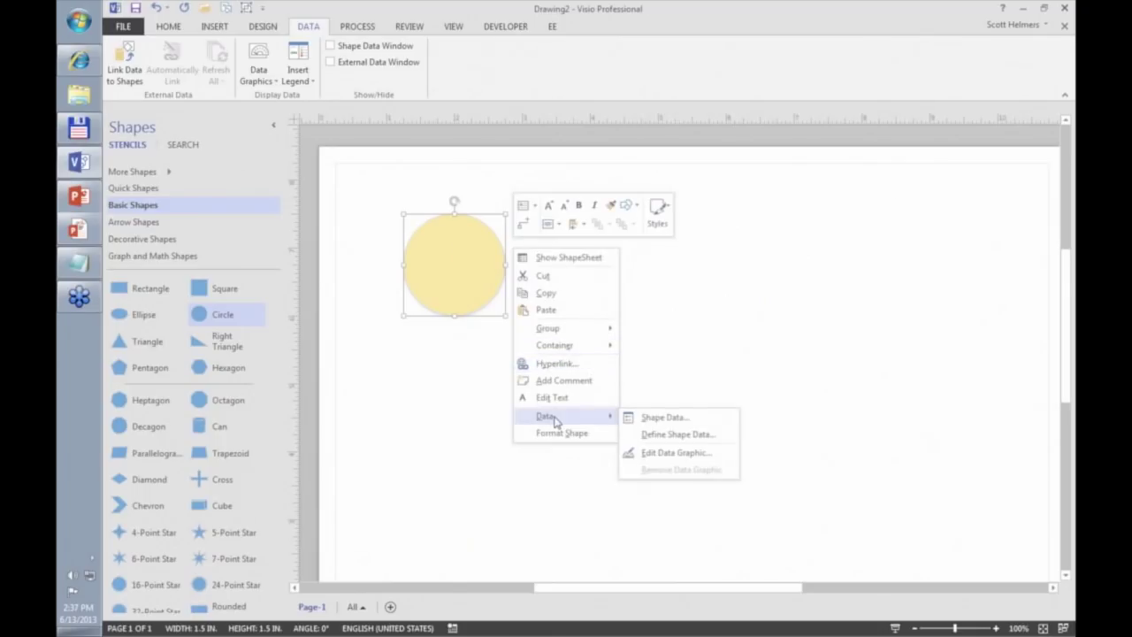
pyautogui.click(657, 419)
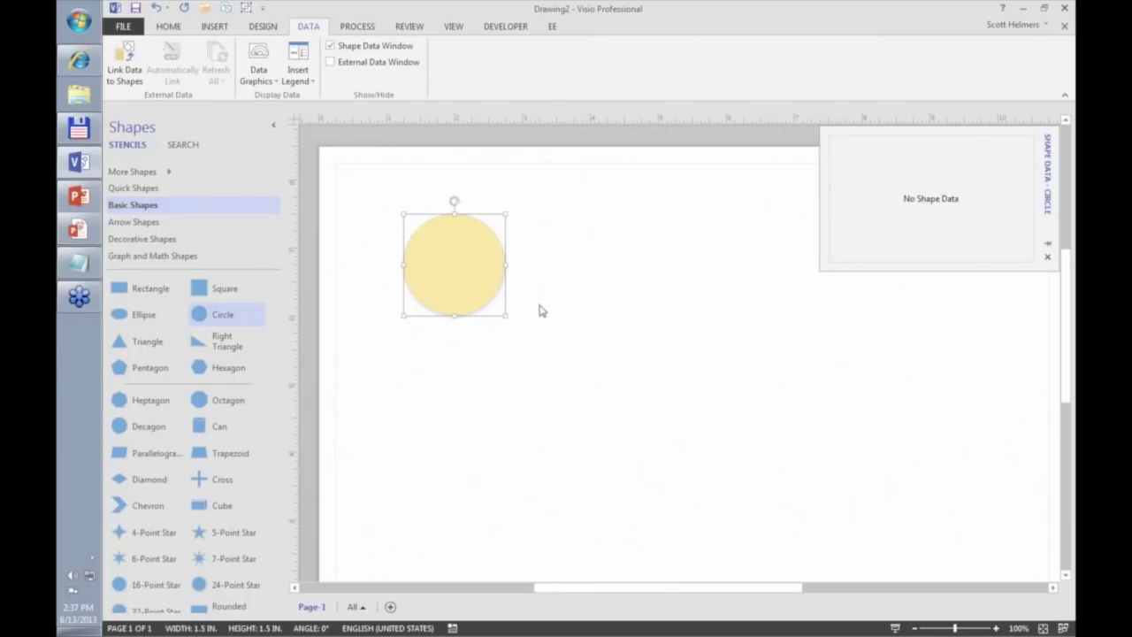
# Define a shape data property for the circle labelled and named Cost, type Number, with the prompt "Enter a value from 1 to 10"
pyautogui.rightClick(876, 185)
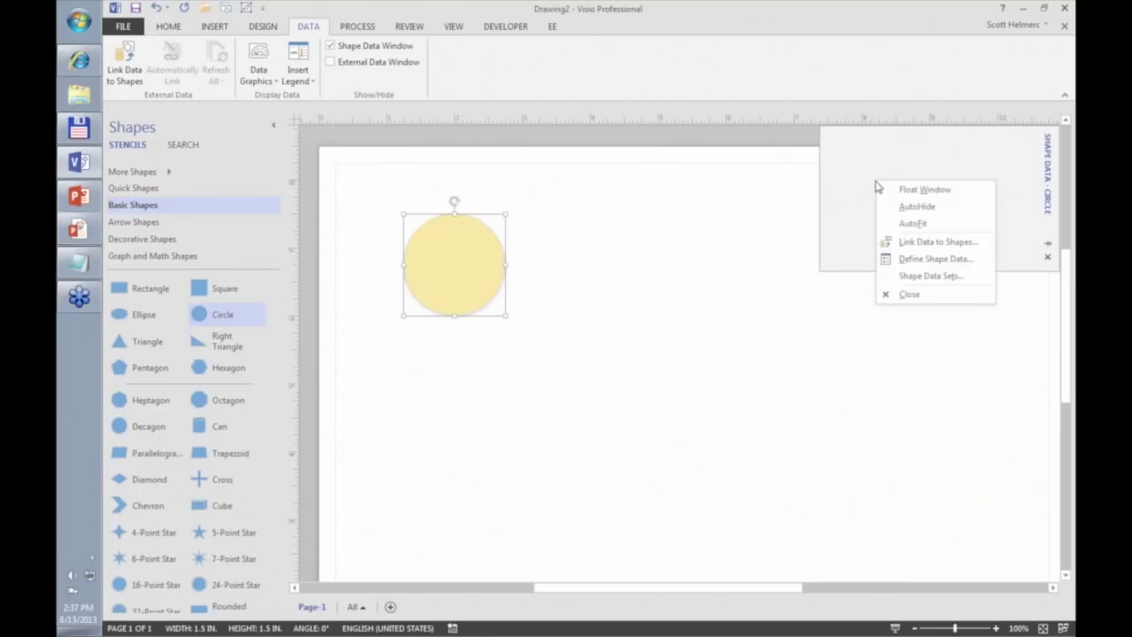
pyautogui.click(954, 260)
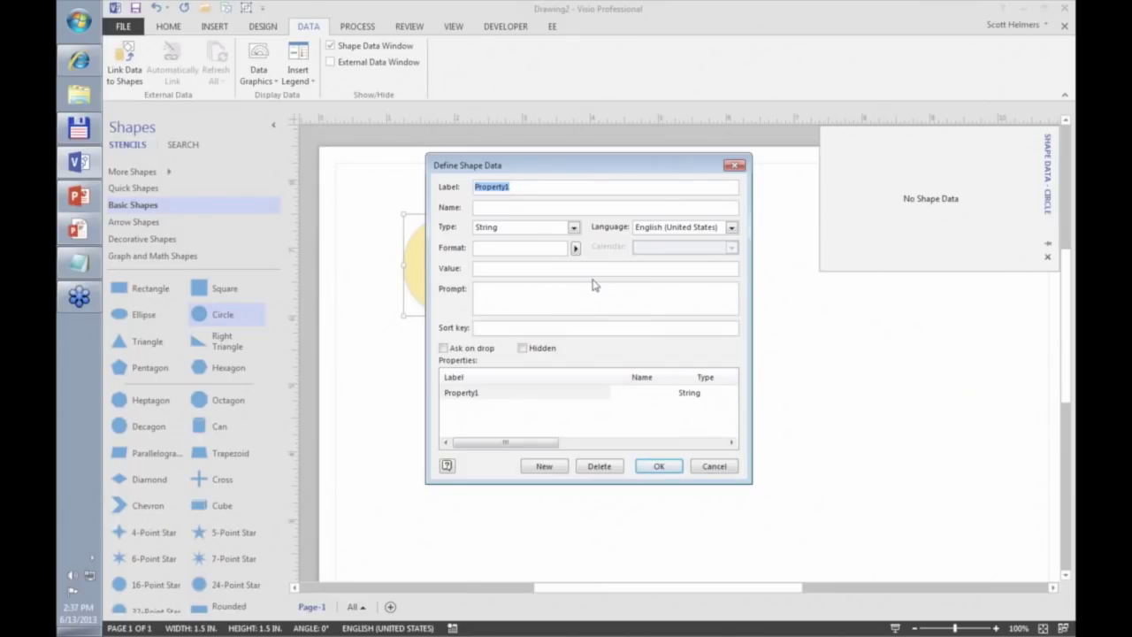
pyautogui.write('CostCost')
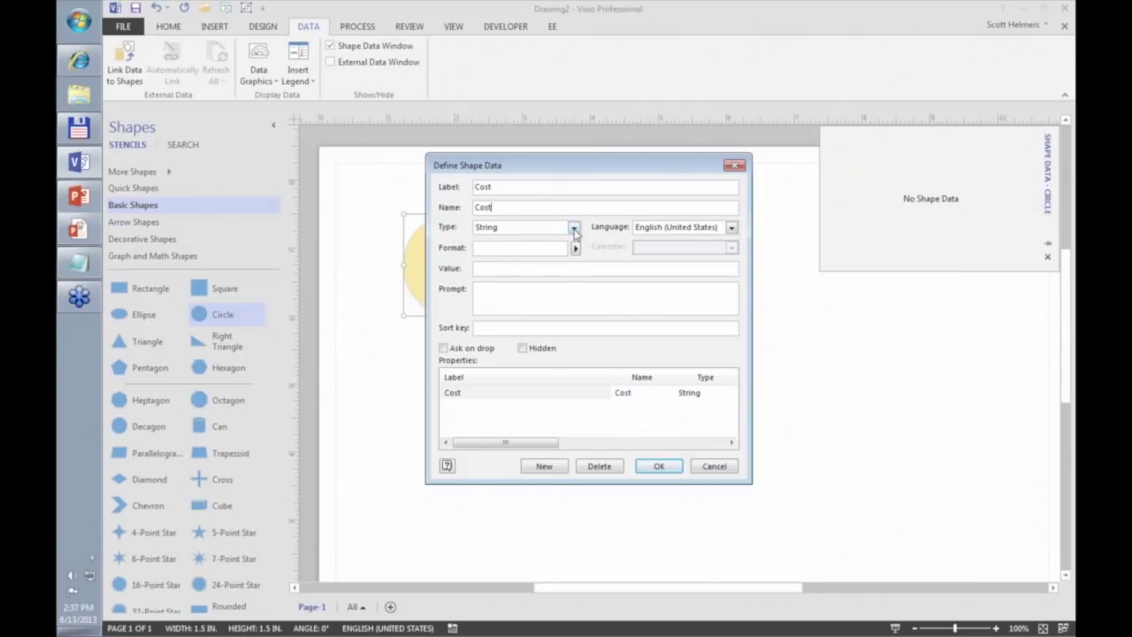
pyautogui.click(573, 229)
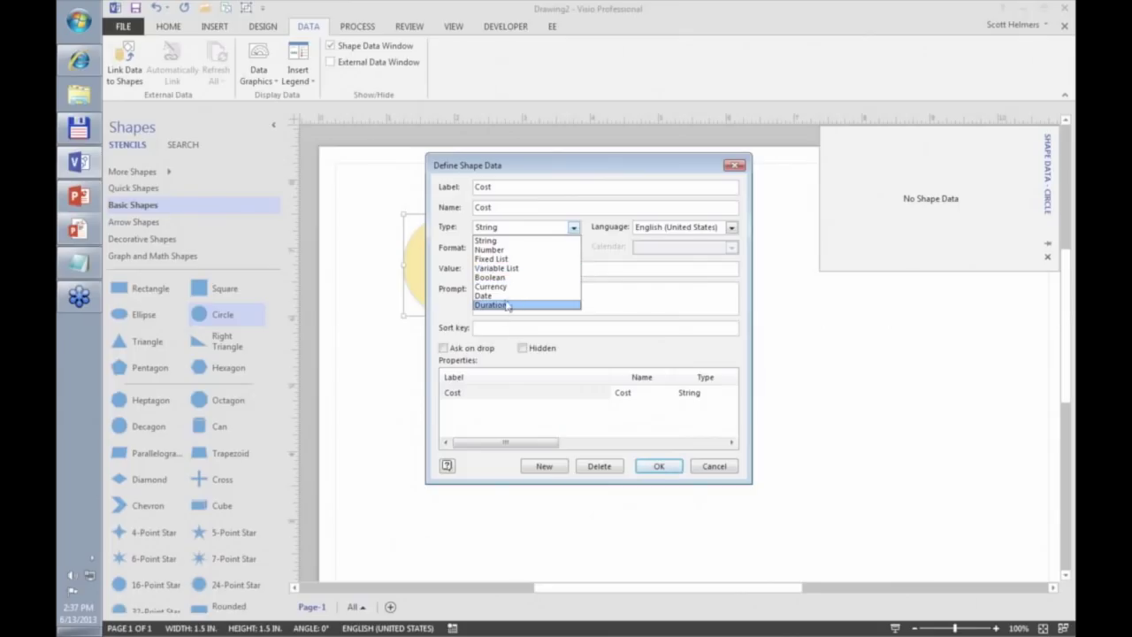
pyautogui.click(516, 251)
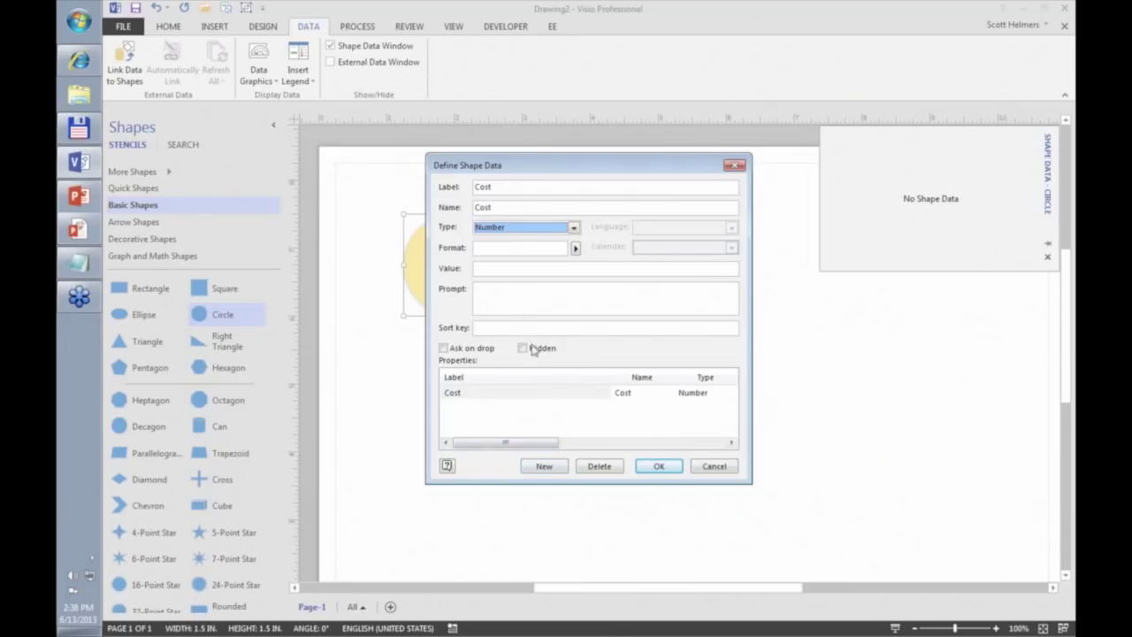
pyautogui.click(516, 267)
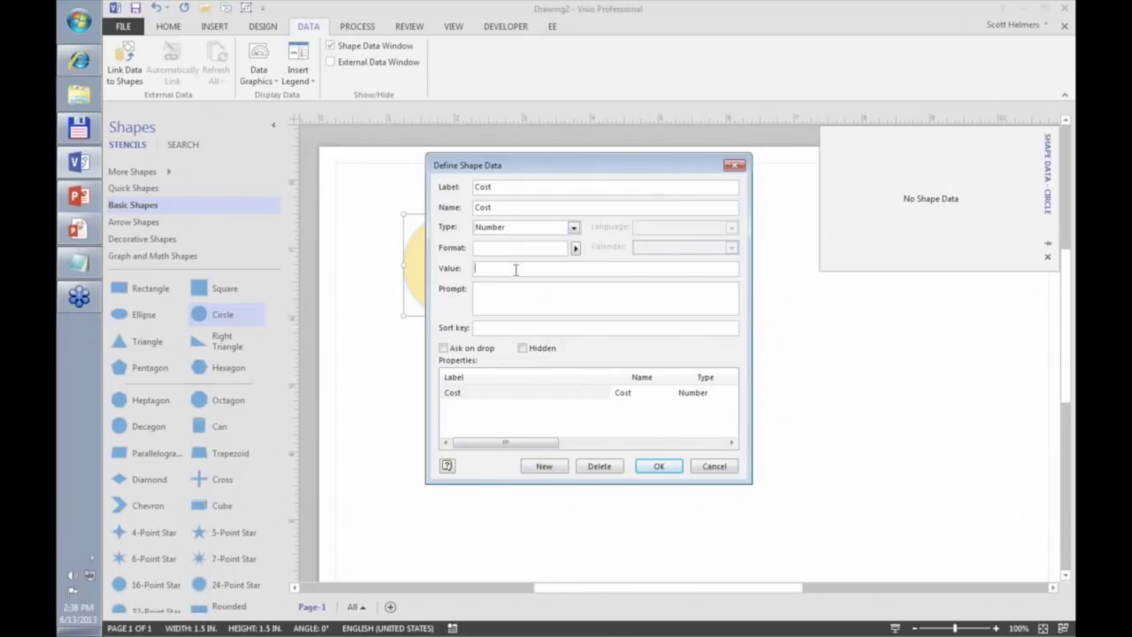
pyautogui.click(513, 303)
pyautogui.write('Enter a value from 1 to 10')
# Add a second property labelled Location, type Fixed List, with the choices Boston;Chicago;Seattle, and accept the shape data definitions
pyautogui.click(545, 467)
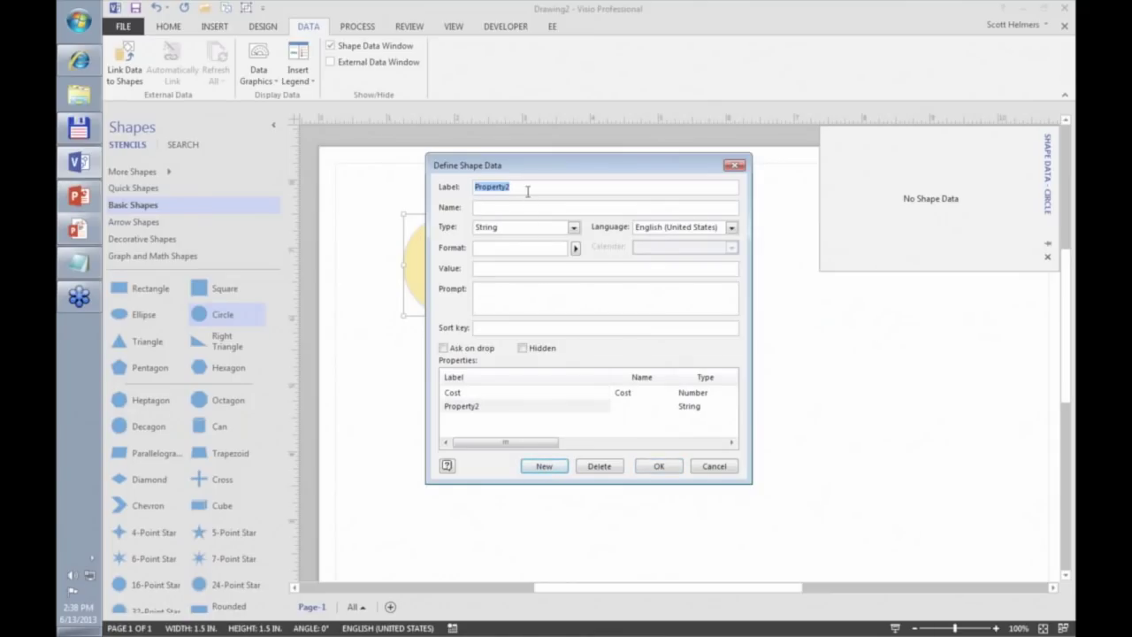
pyautogui.write('Location')
pyautogui.click(573, 228)
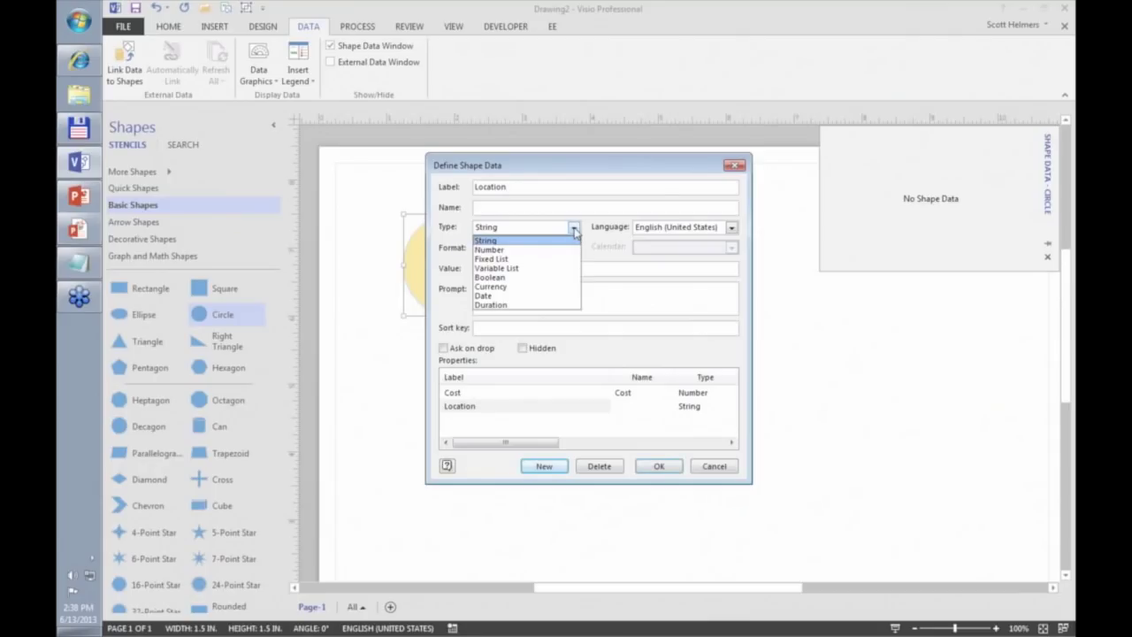
pyautogui.click(495, 260)
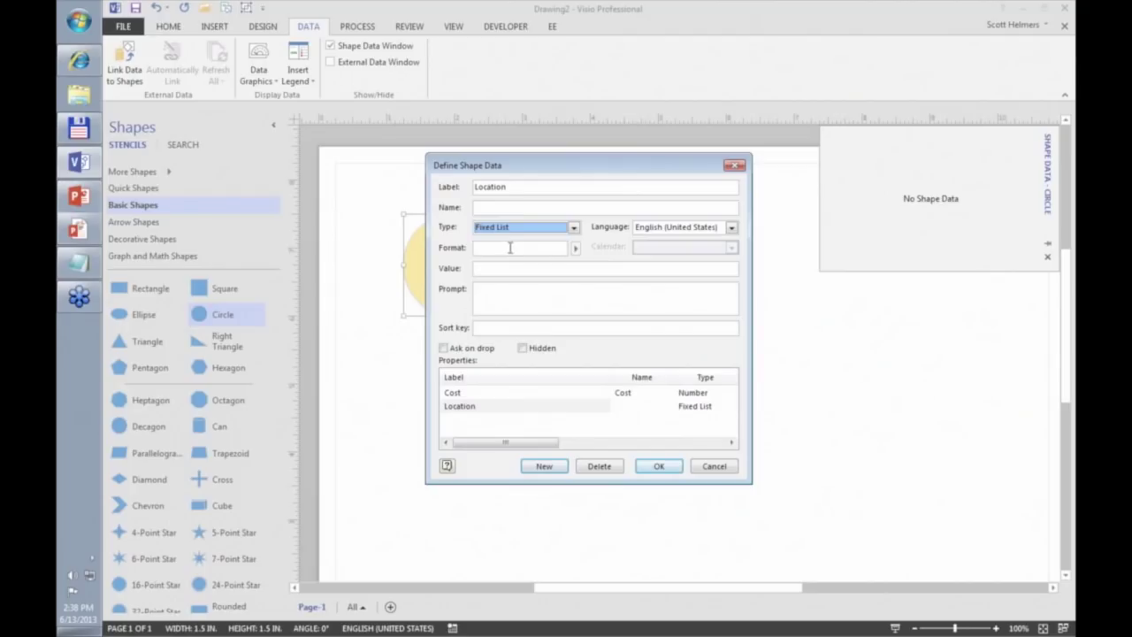
pyautogui.click(488, 248)
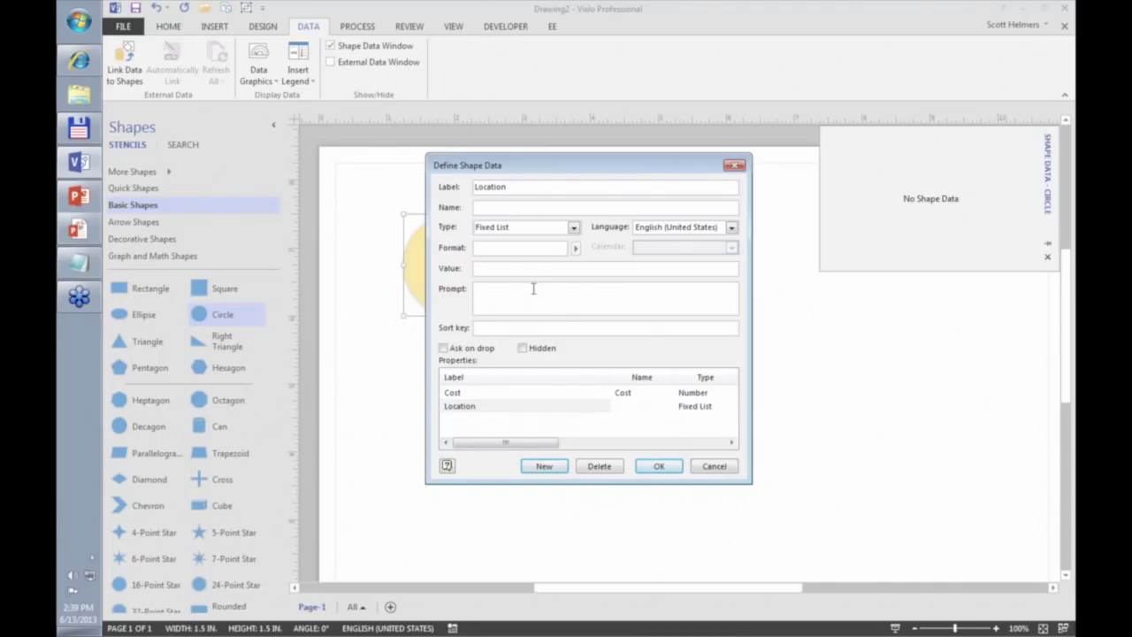
pyautogui.write('Boston;Chicago;Seattle')
pyautogui.click(660, 466)
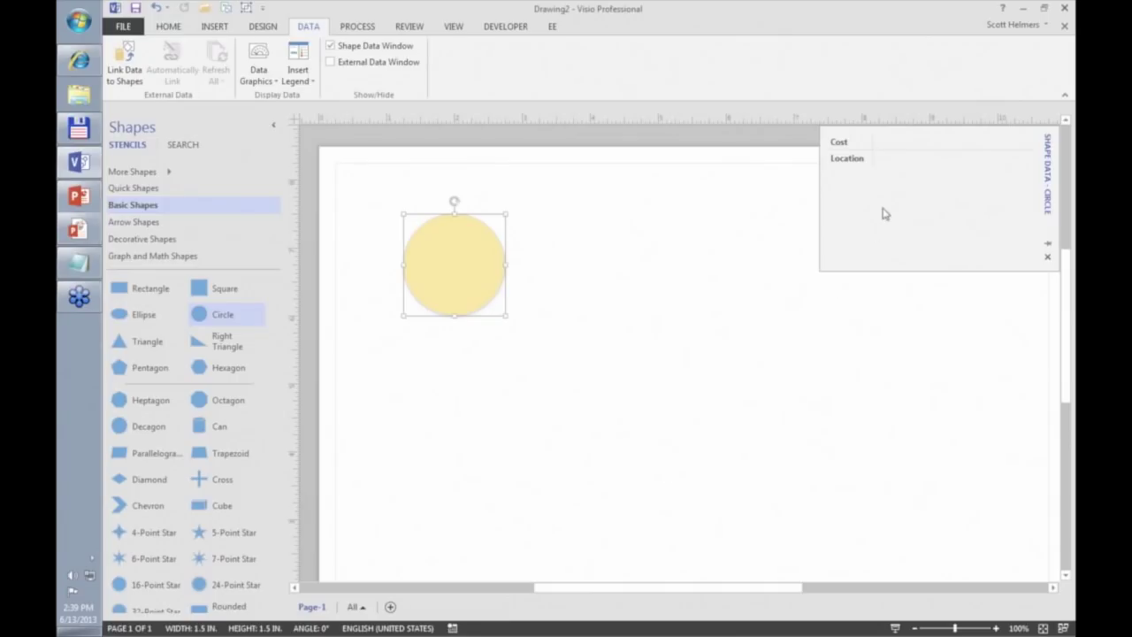
# Examine the circle's Cost field and the choices offered for its Location field
pyautogui.click(947, 138)
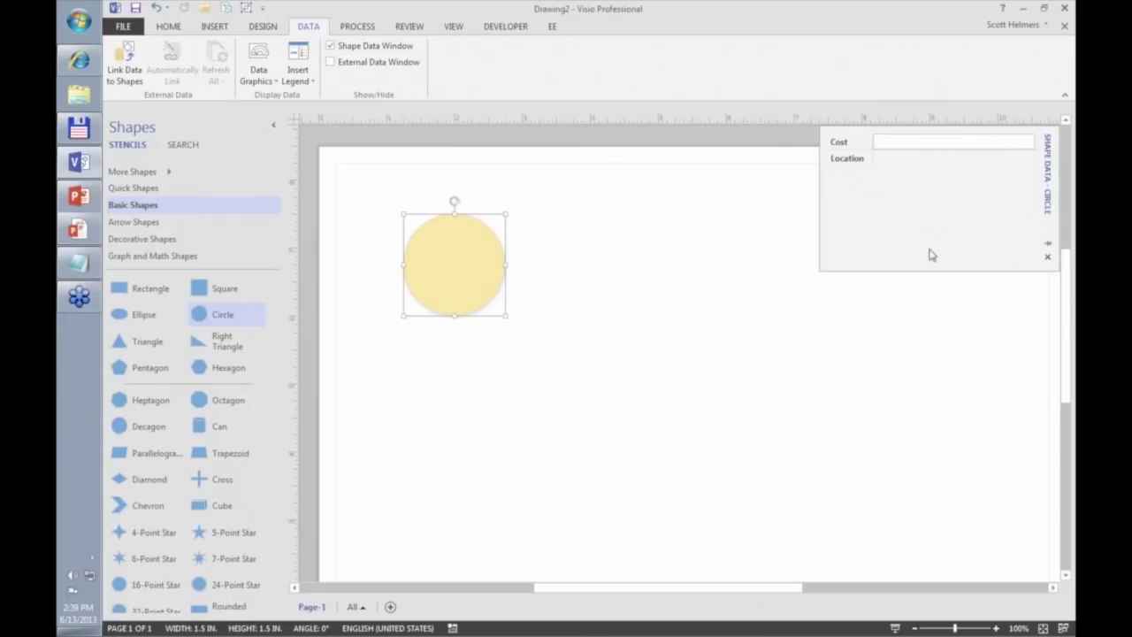
pyautogui.click(937, 165)
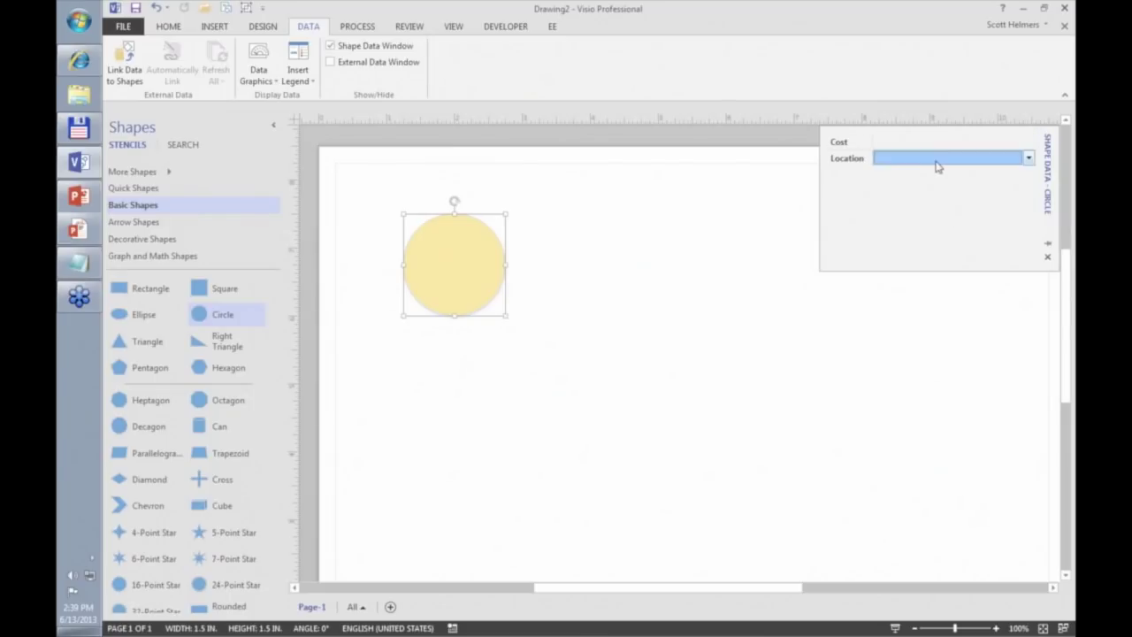
pyautogui.click(1029, 159)
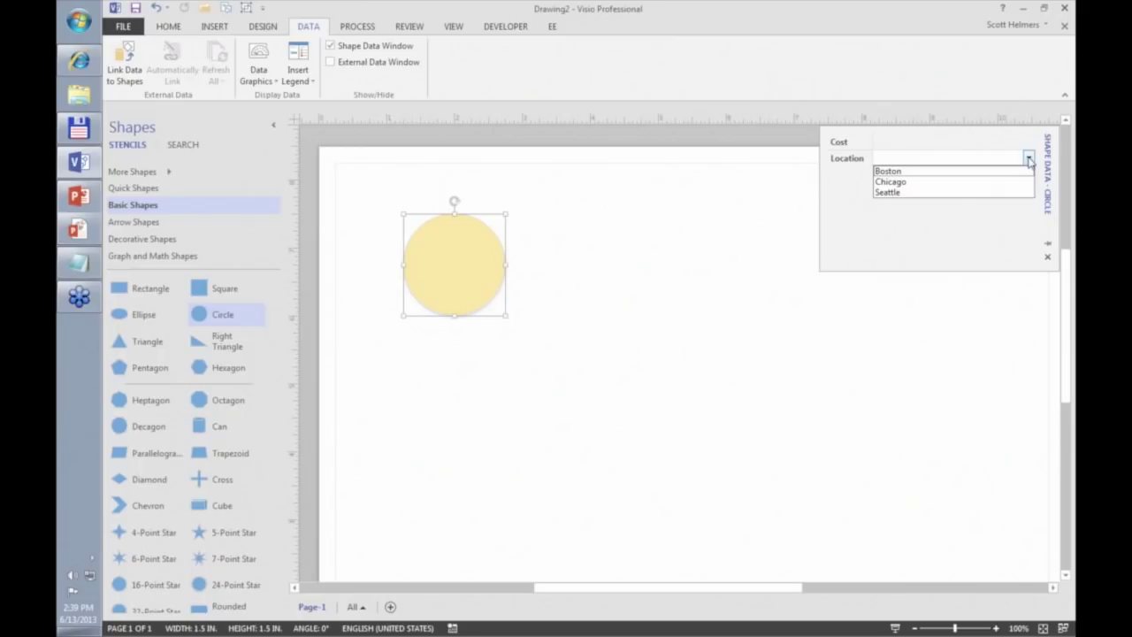
pyautogui.click(1029, 159)
pyautogui.click(750, 264)
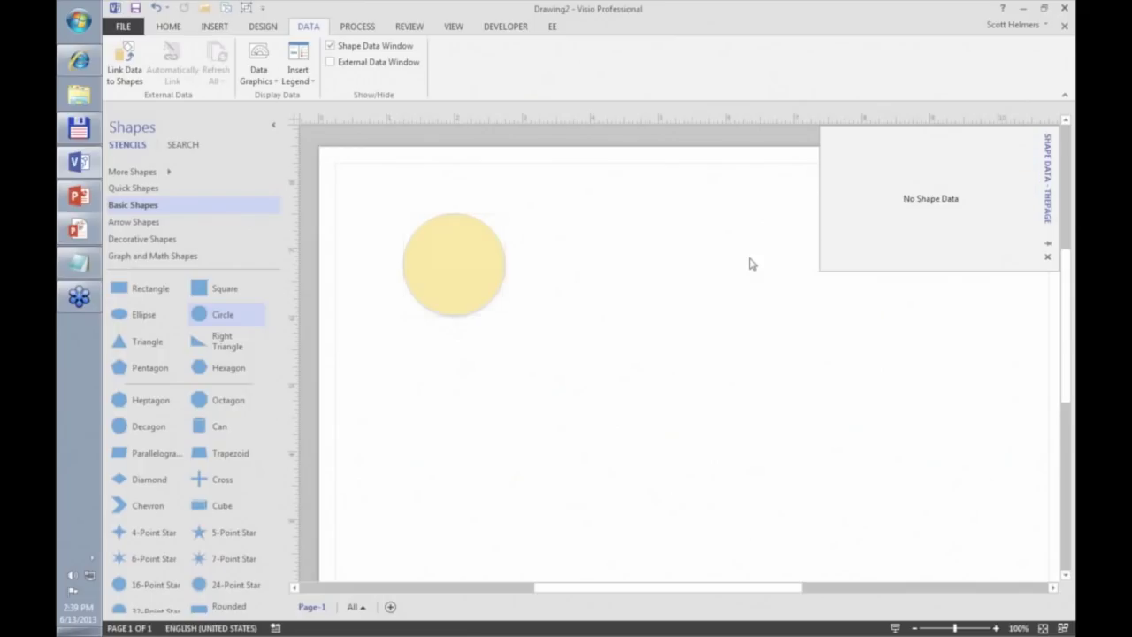
# Create a new stencil in US Units and move the gold circle from the page into it as a master
pyautogui.click(474, 266)
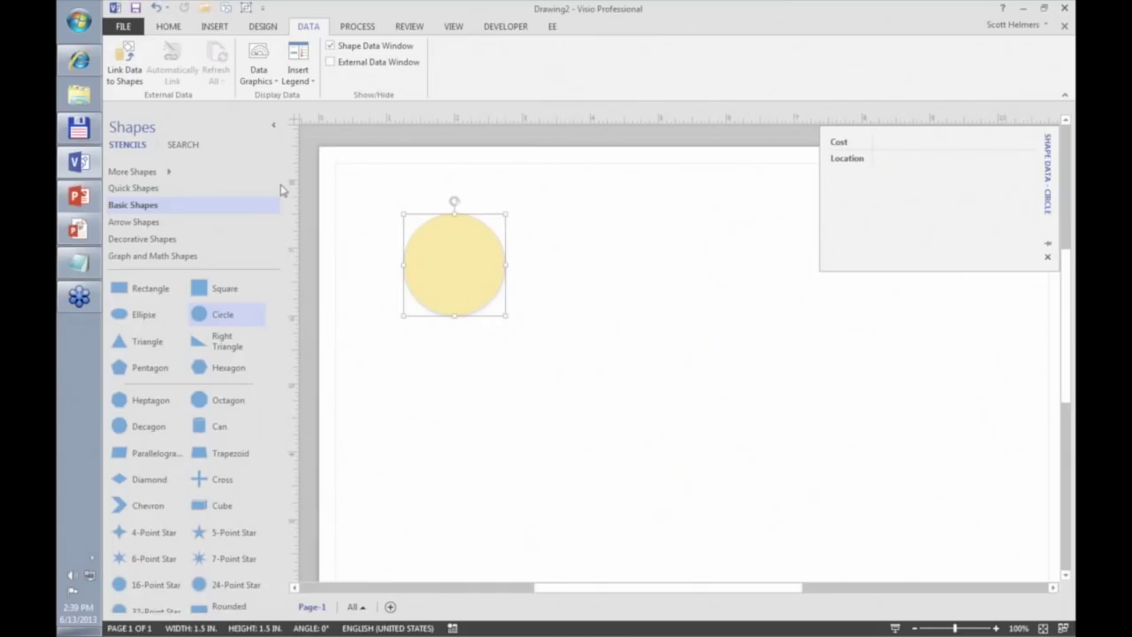
pyautogui.click(135, 174)
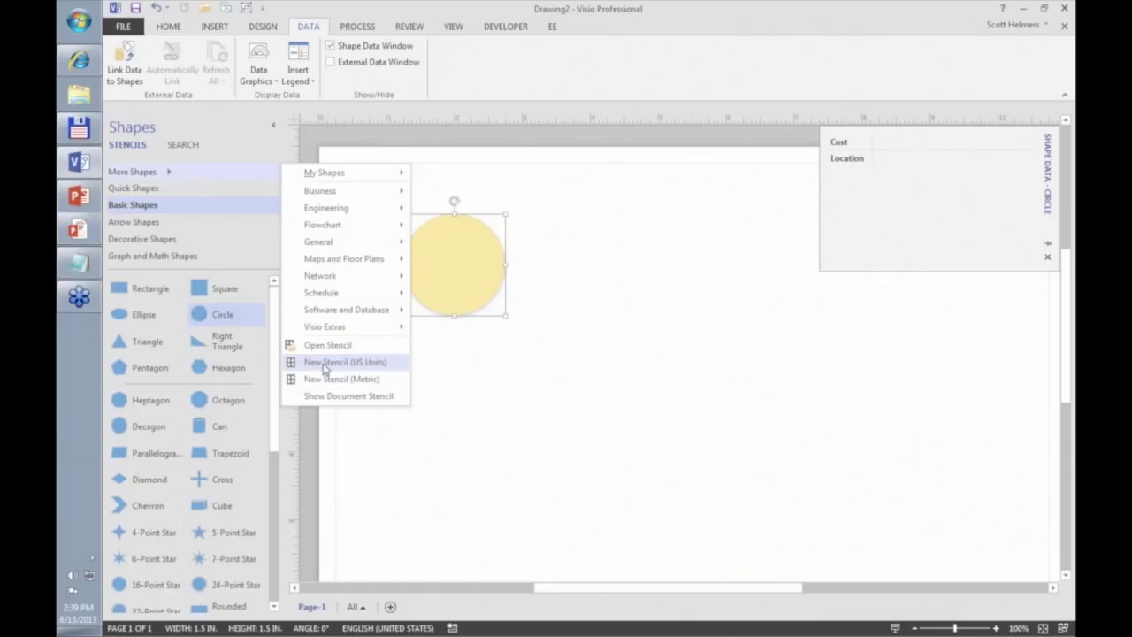
pyautogui.click(324, 362)
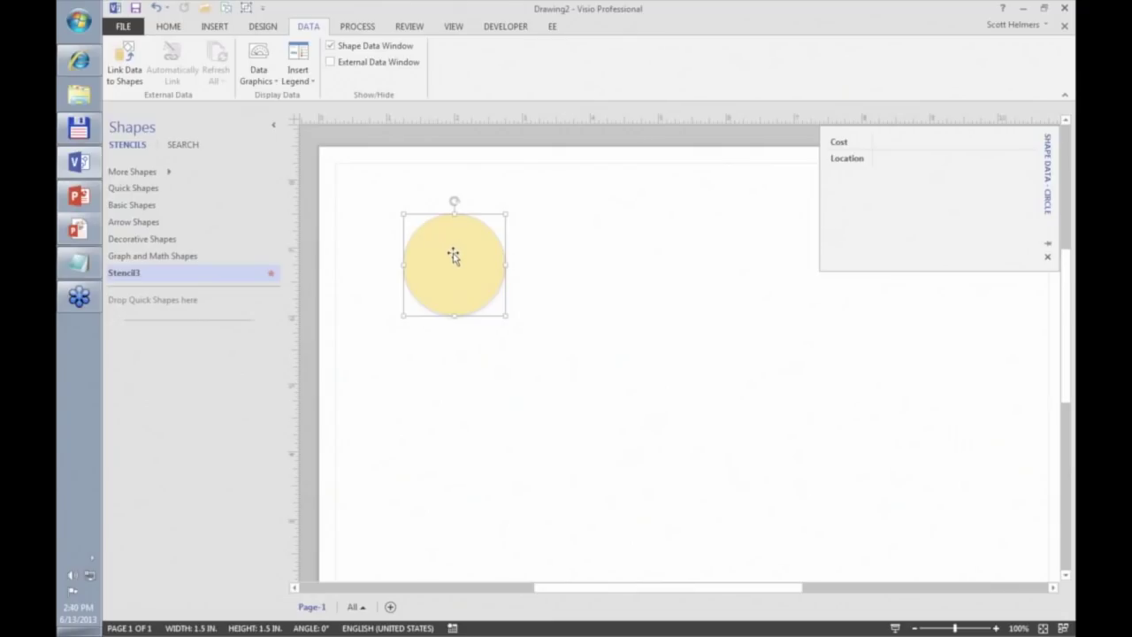
pyautogui.moveTo(446, 262); pyautogui.dragTo(150, 379)
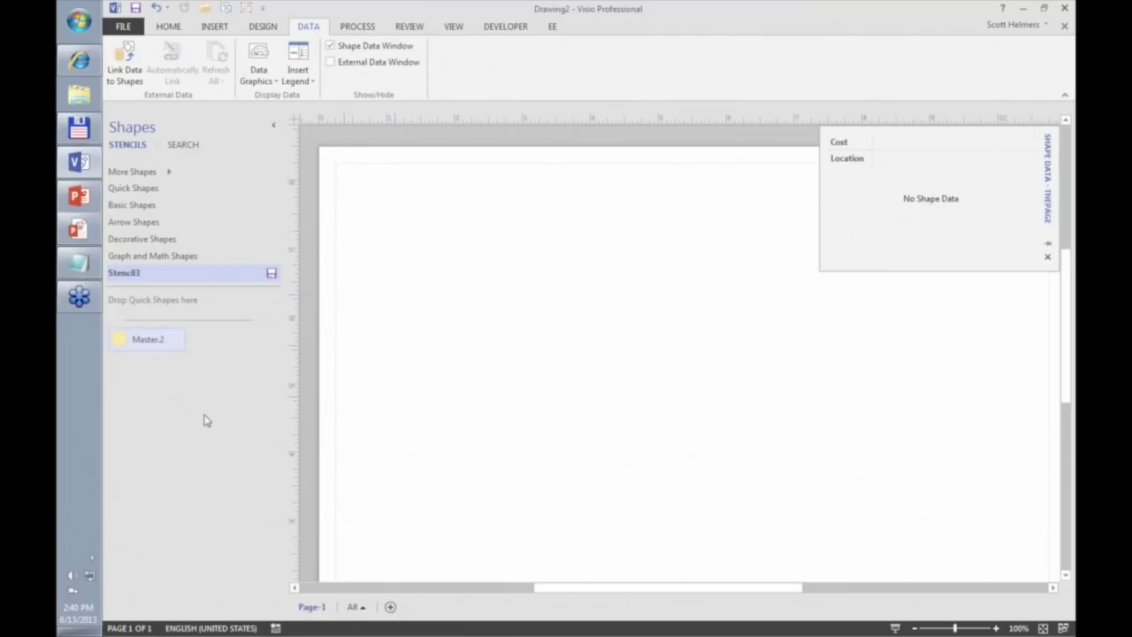
# Rename the circle master in the new stencil as My Circle
pyautogui.rightClick(149, 341)
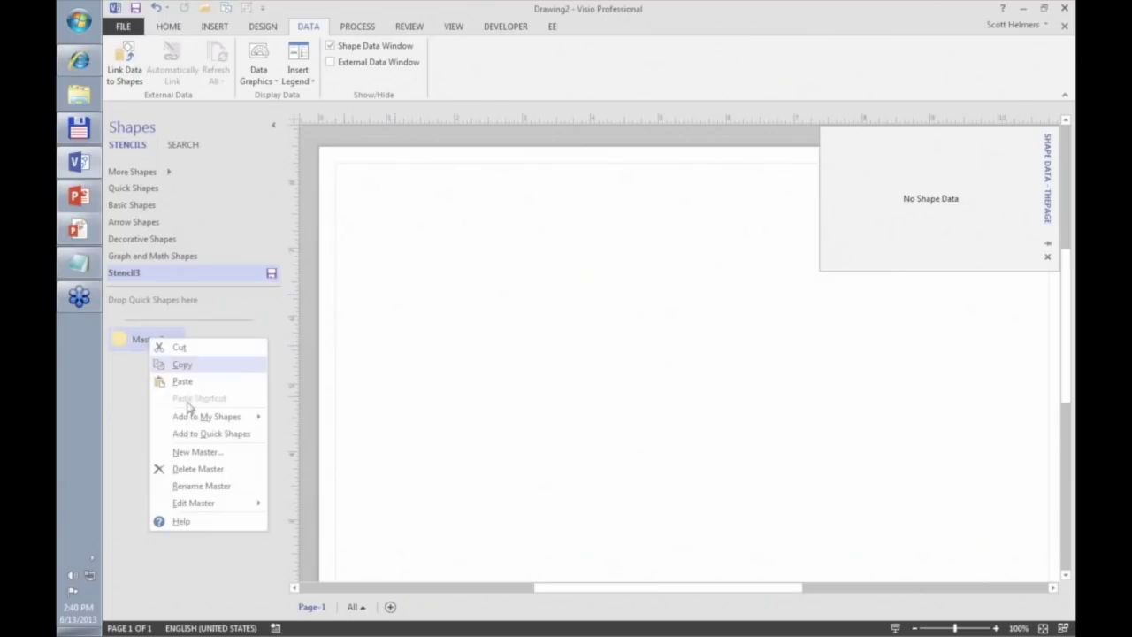
pyautogui.click(198, 486)
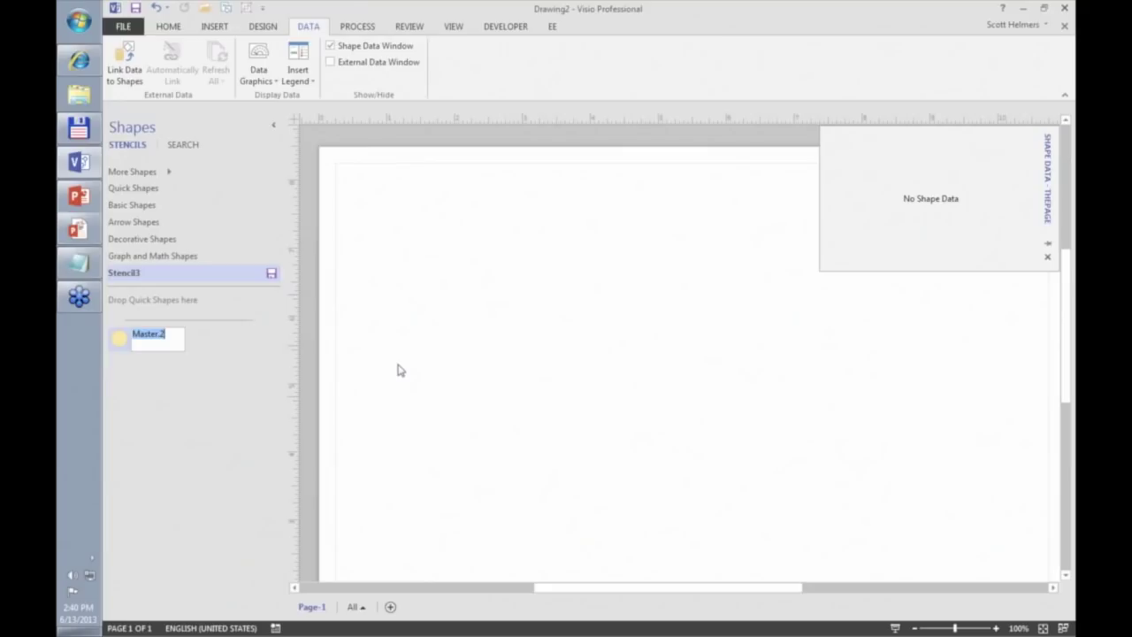
pyautogui.write('My Circle')
pyautogui.press('Return')
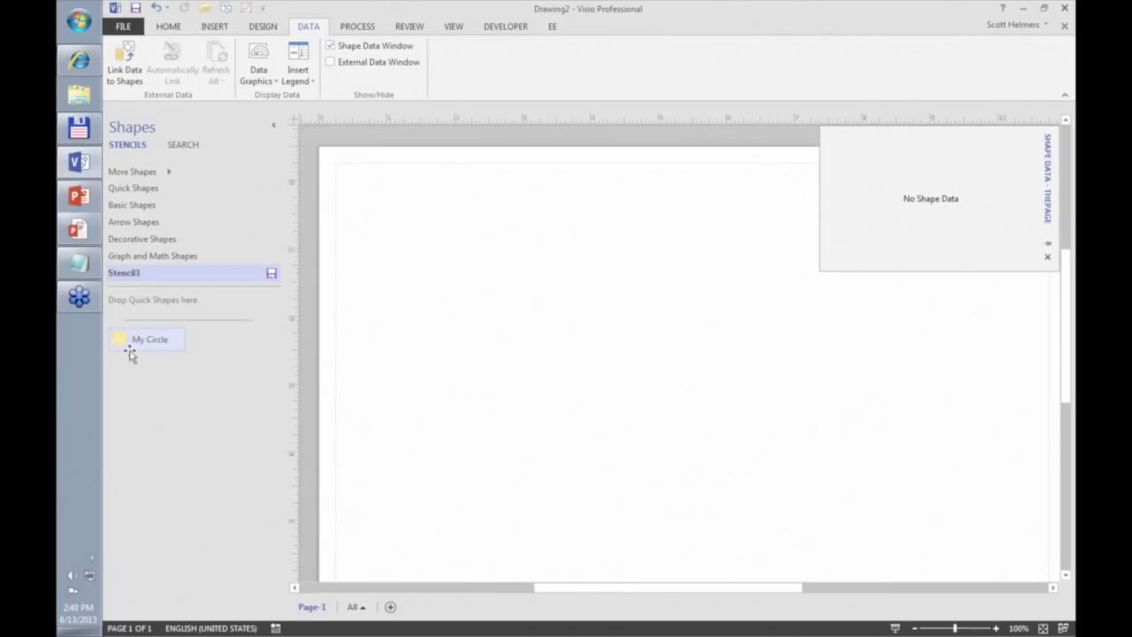
# Place a My Circle near the page's upper-left corner and set its Location to Chicago and its Cost to 123
pyautogui.moveTo(121, 339); pyautogui.dragTo(454, 246)
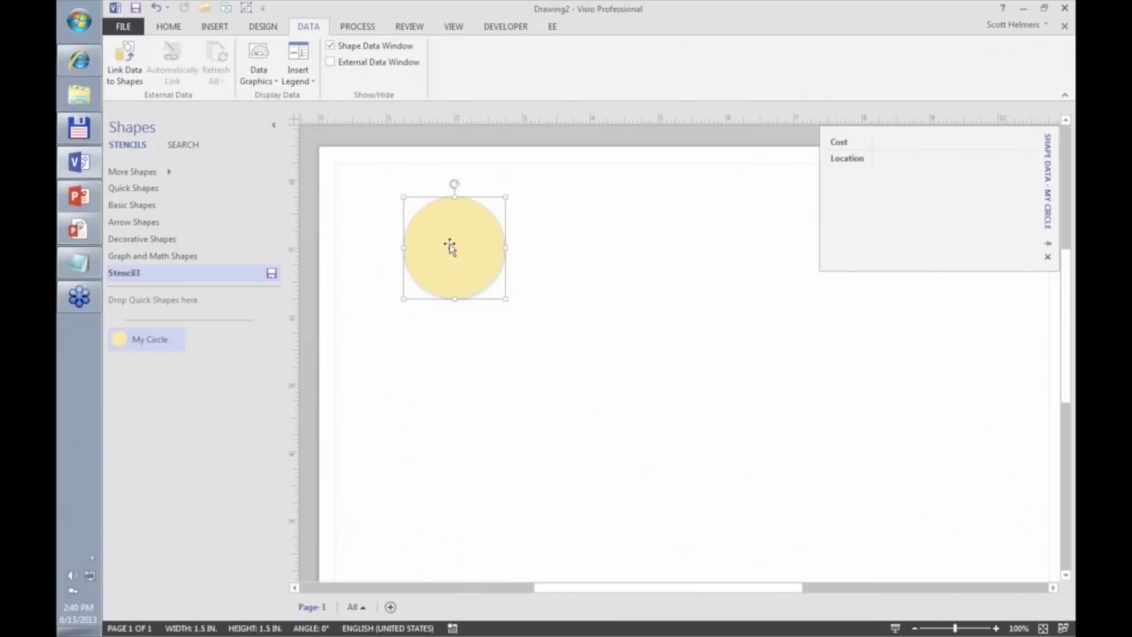
pyautogui.click(972, 162)
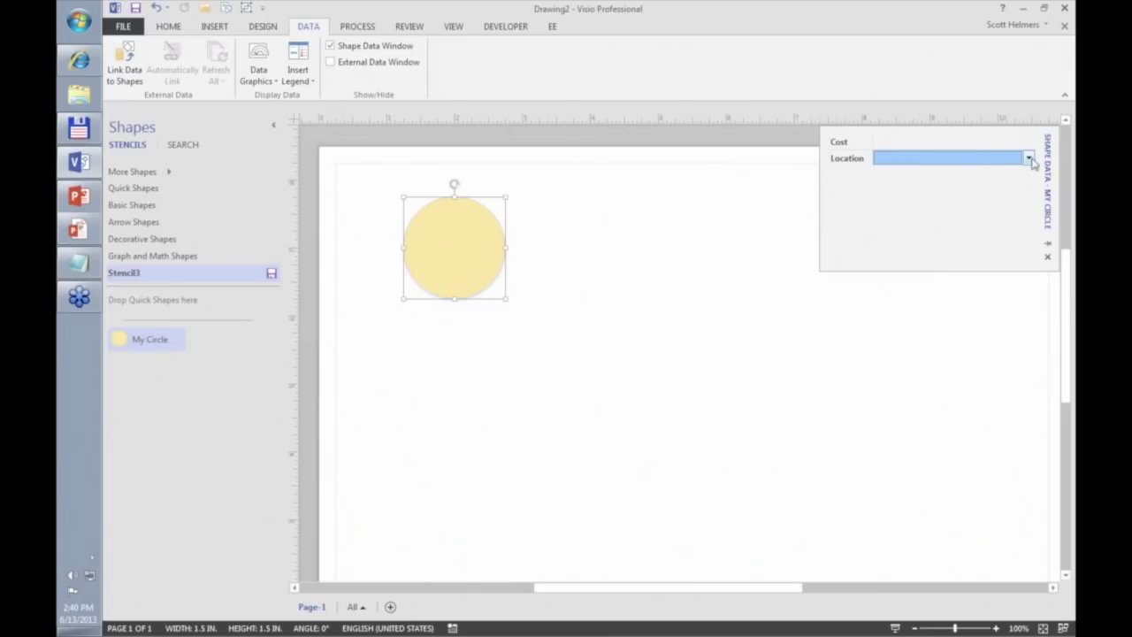
pyautogui.click(1028, 159)
pyautogui.click(911, 181)
pyautogui.click(911, 139)
pyautogui.write('123')
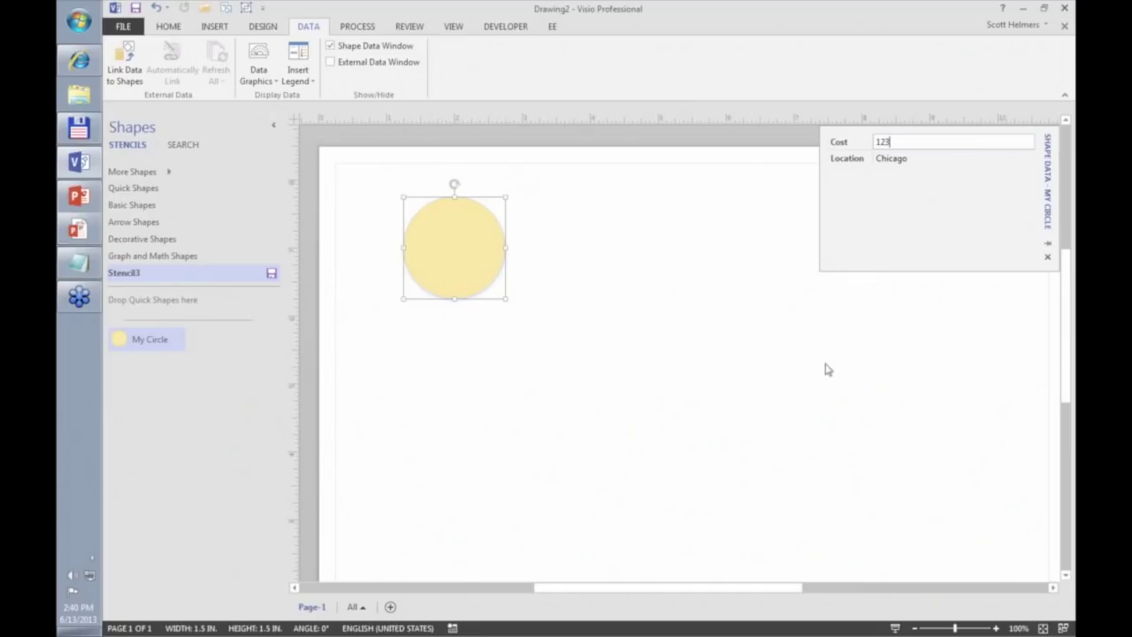
pyautogui.press('Return')
pyautogui.click(759, 406)
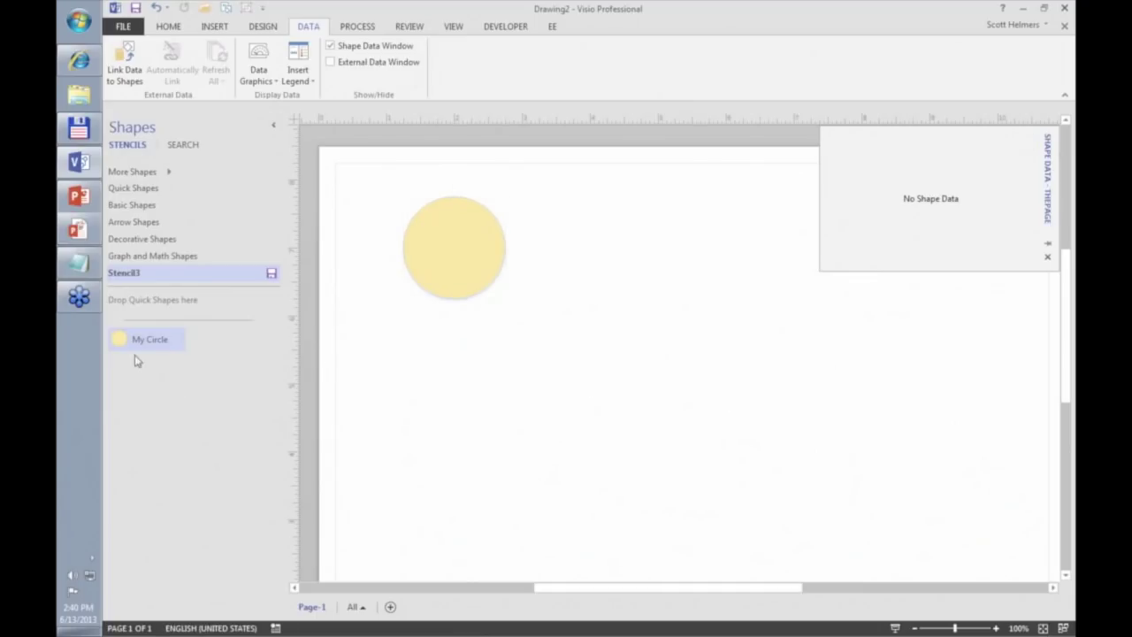
# Place a second My Circle diagonally below the first one and set its Location to Seattle
pyautogui.moveTo(123, 341); pyautogui.dragTo(582, 338)
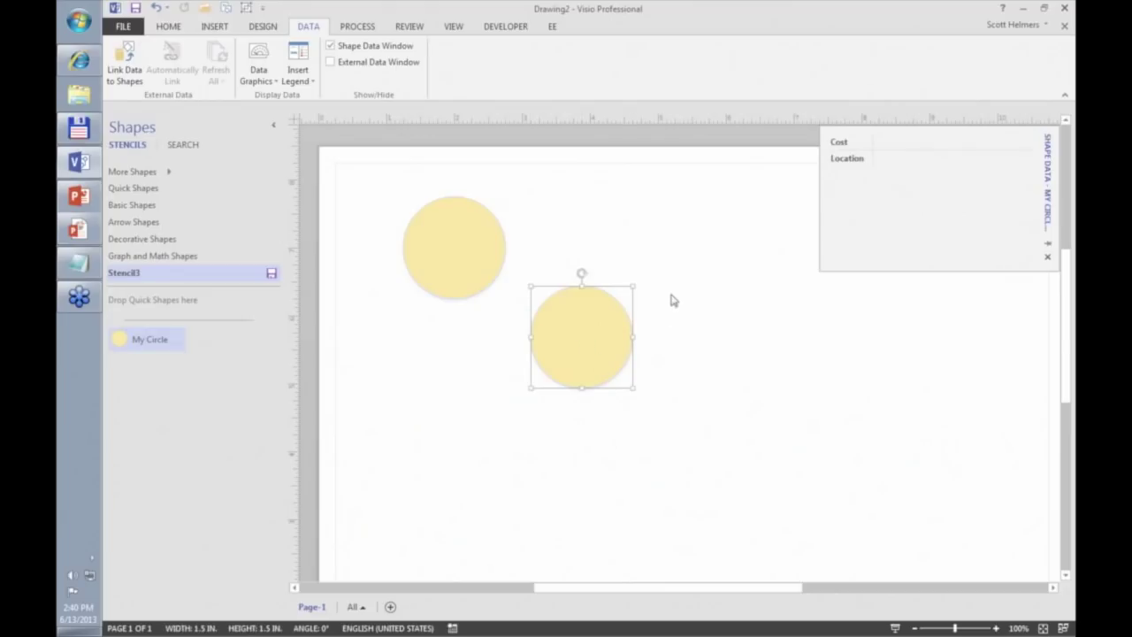
pyautogui.click(949, 165)
pyautogui.click(1028, 157)
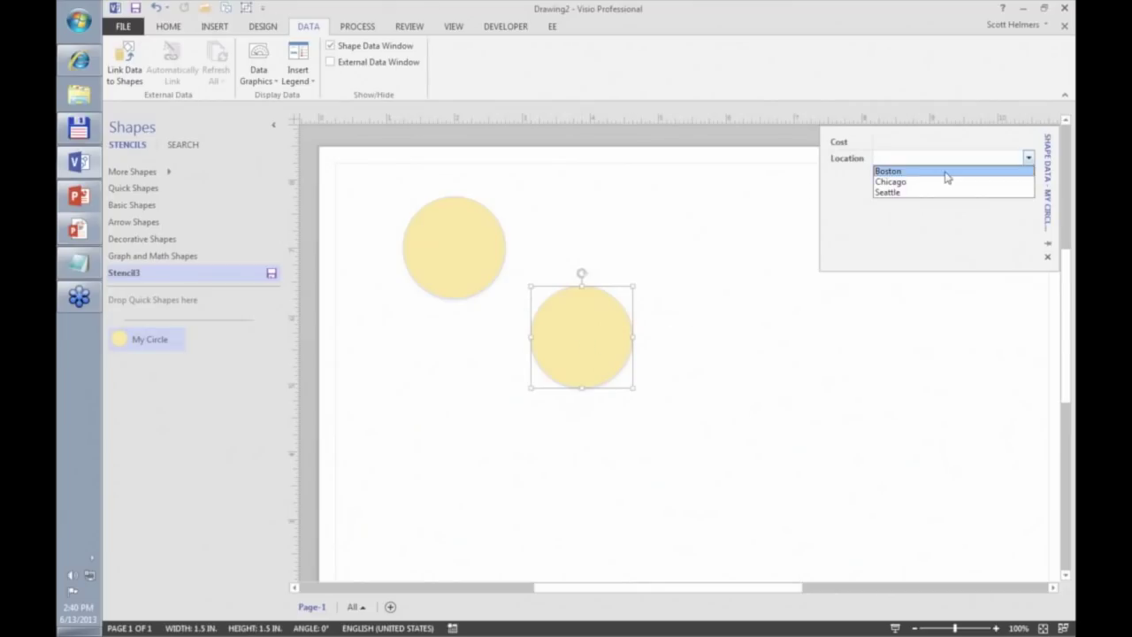
pyautogui.click(888, 192)
pyautogui.click(495, 250)
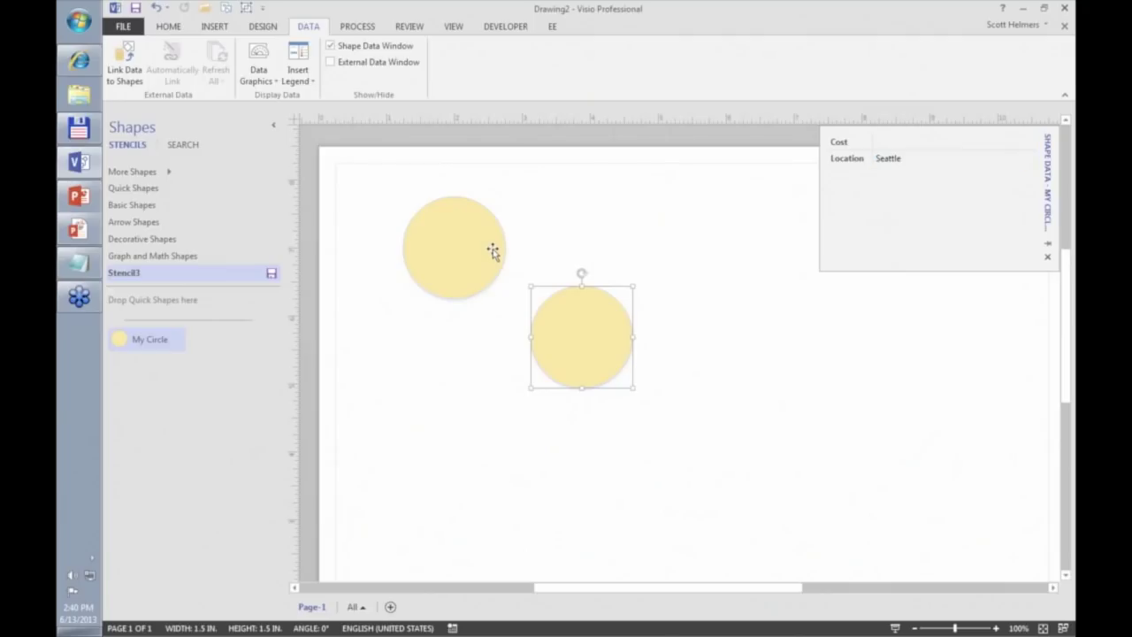
pyautogui.click(588, 329)
# Draw an open freeform curve beside the circles and a closed freeform shape about 1.85 by 1.30 inches below it
pyautogui.click(167, 28)
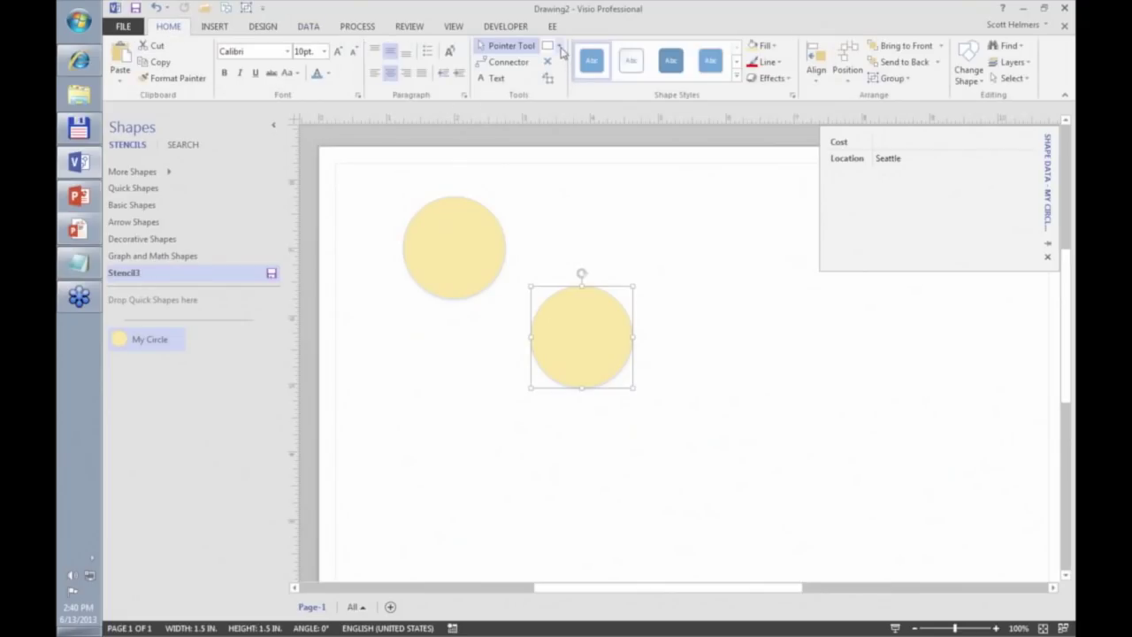
pyautogui.click(559, 46)
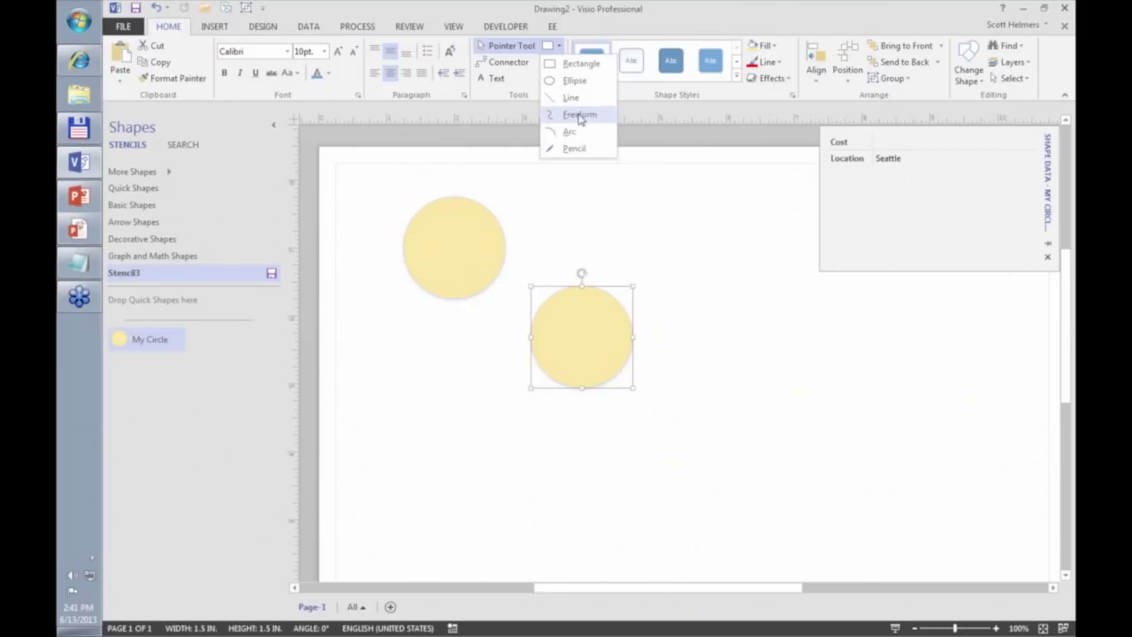
pyautogui.click(580, 116)
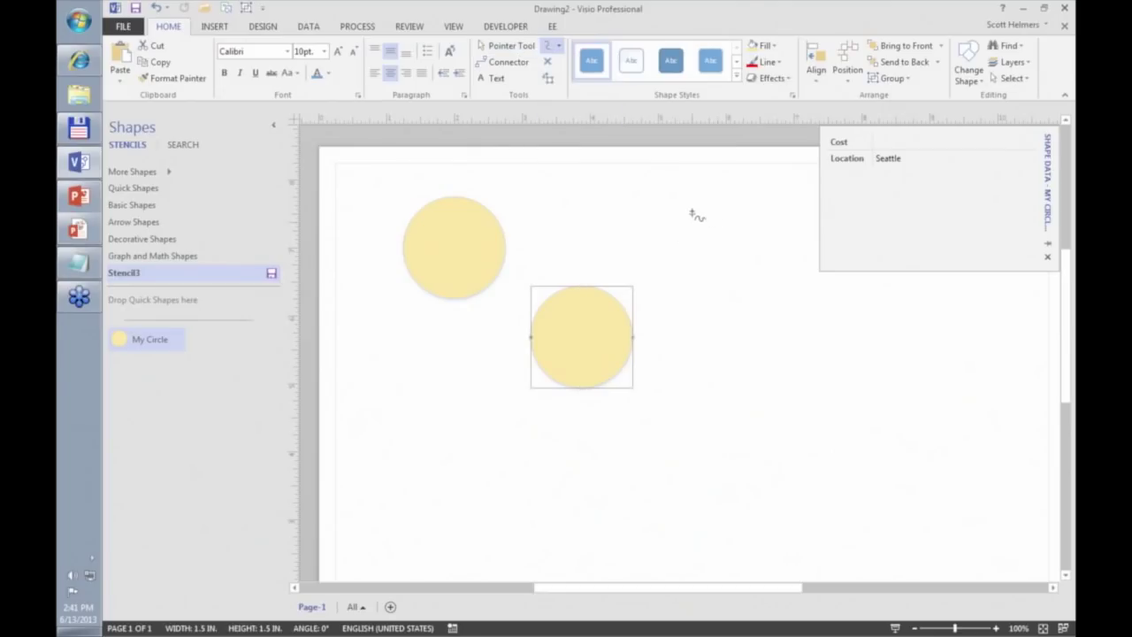
pyautogui.moveTo(692, 212)
pyautogui.mouseDown()
pyautogui.moveTo(720, 221)
pyautogui.moveTo(738, 195)
pyautogui.moveTo(739, 212)
pyautogui.moveTo(760, 216)
pyautogui.moveTo(781, 271)
pyautogui.moveTo(762, 267)
pyautogui.moveTo(745, 285)
pyautogui.moveTo(729, 258)
pyautogui.moveTo(741, 246)
pyautogui.moveTo(708, 259)
pyautogui.moveTo(764, 331)
pyautogui.mouseUp()
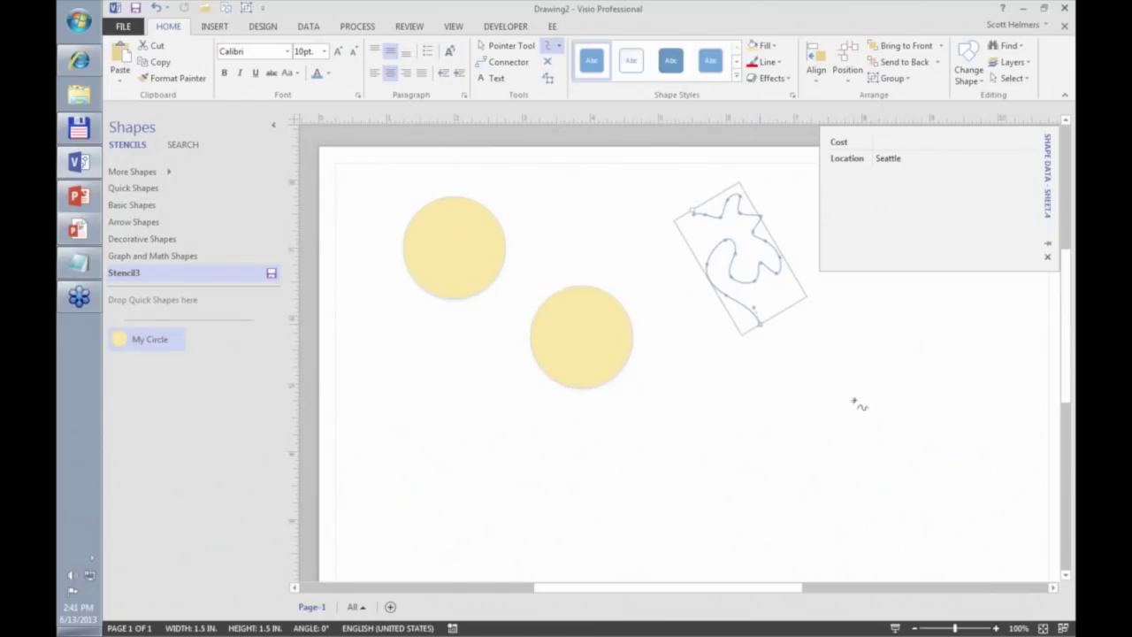
pyautogui.click(835, 355)
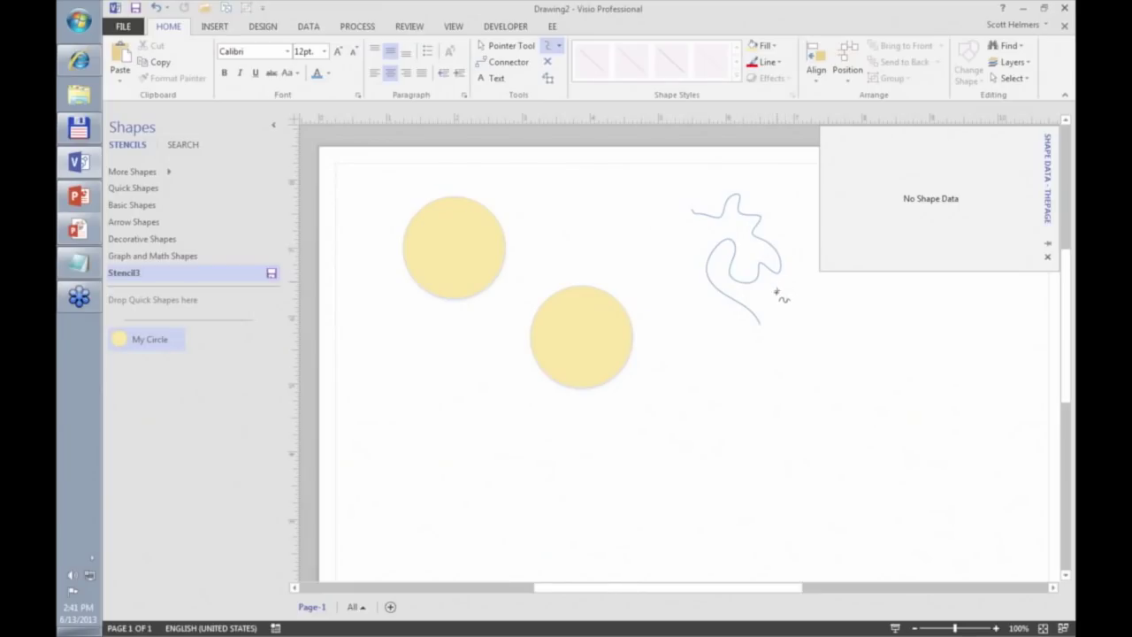
pyautogui.moveTo(852, 325)
pyautogui.mouseDown()
pyautogui.moveTo(871, 346)
pyautogui.moveTo(898, 336)
pyautogui.moveTo(919, 362)
pyautogui.moveTo(917, 389)
pyautogui.moveTo(884, 378)
pyautogui.moveTo(864, 395)
pyautogui.moveTo(836, 380)
pyautogui.moveTo(845, 393)
pyautogui.moveTo(811, 346)
pyautogui.moveTo(849, 313)
pyautogui.moveTo(853, 323)
pyautogui.mouseUp()
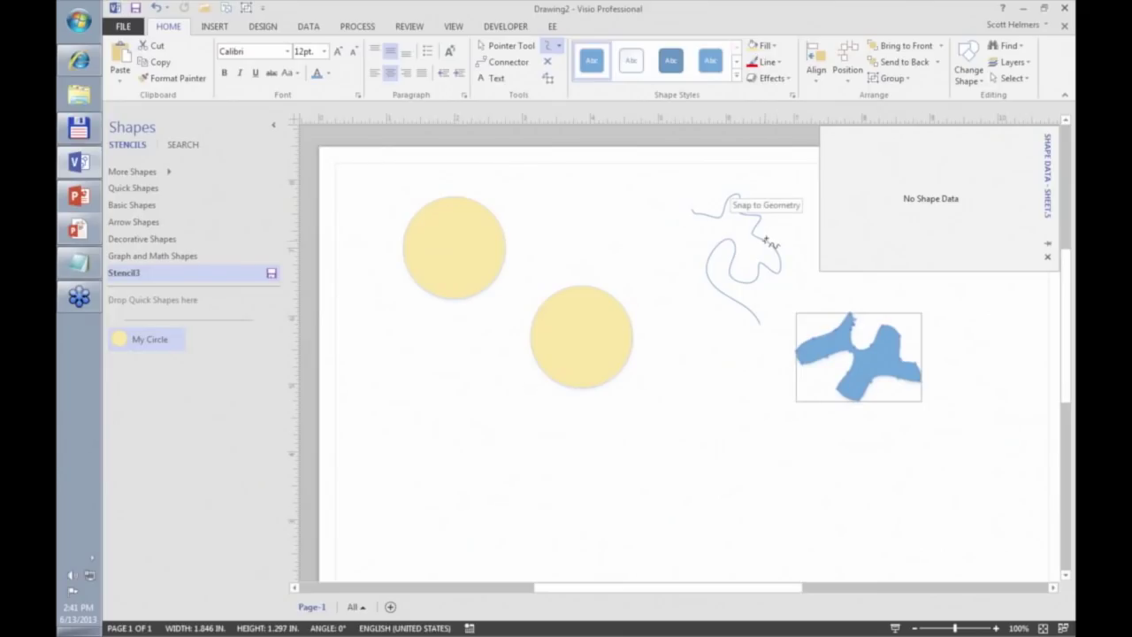
# Move the blue closed freeform shape from the page into the new stencil as a master
pyautogui.click(511, 50)
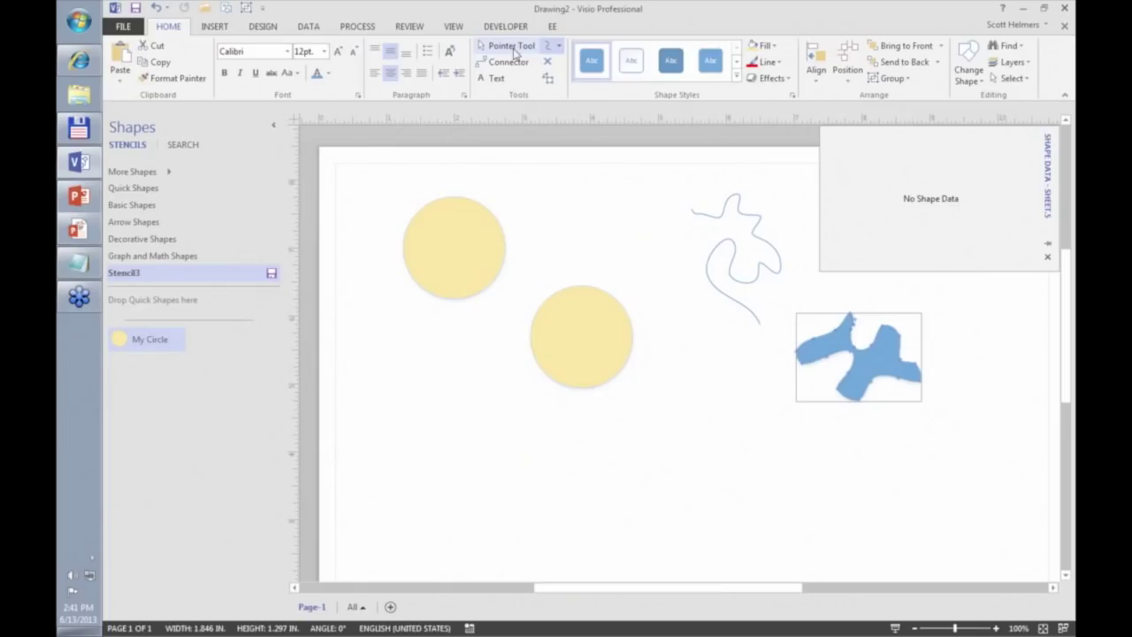
pyautogui.click(873, 357)
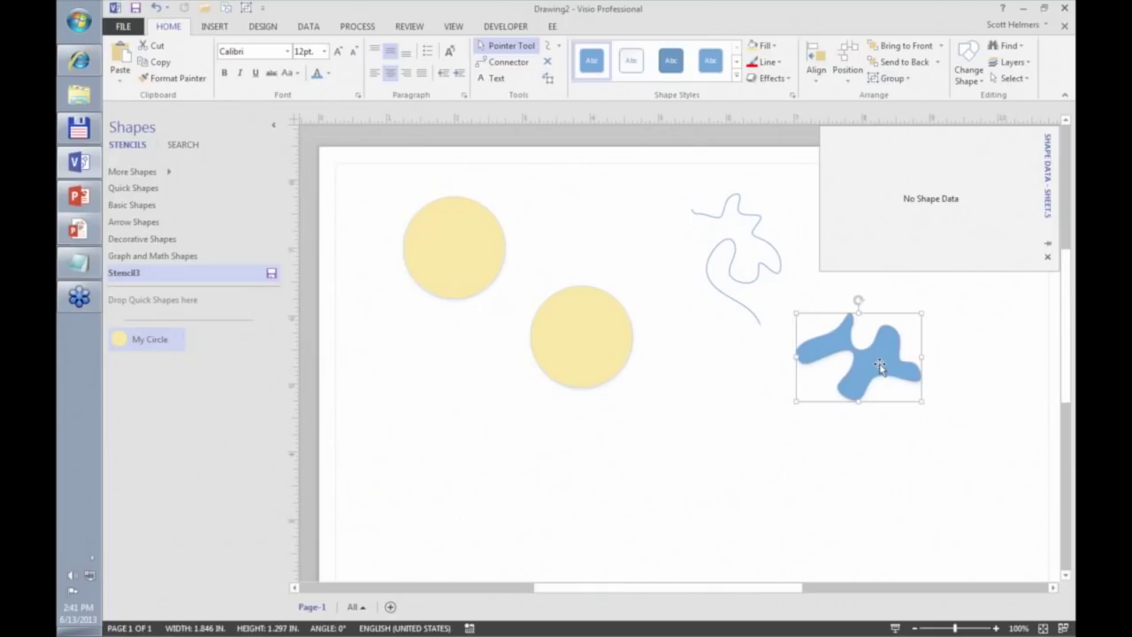
pyautogui.moveTo(880, 366); pyautogui.dragTo(723, 426)
pyautogui.moveTo(449, 427); pyautogui.dragTo(450, 427)
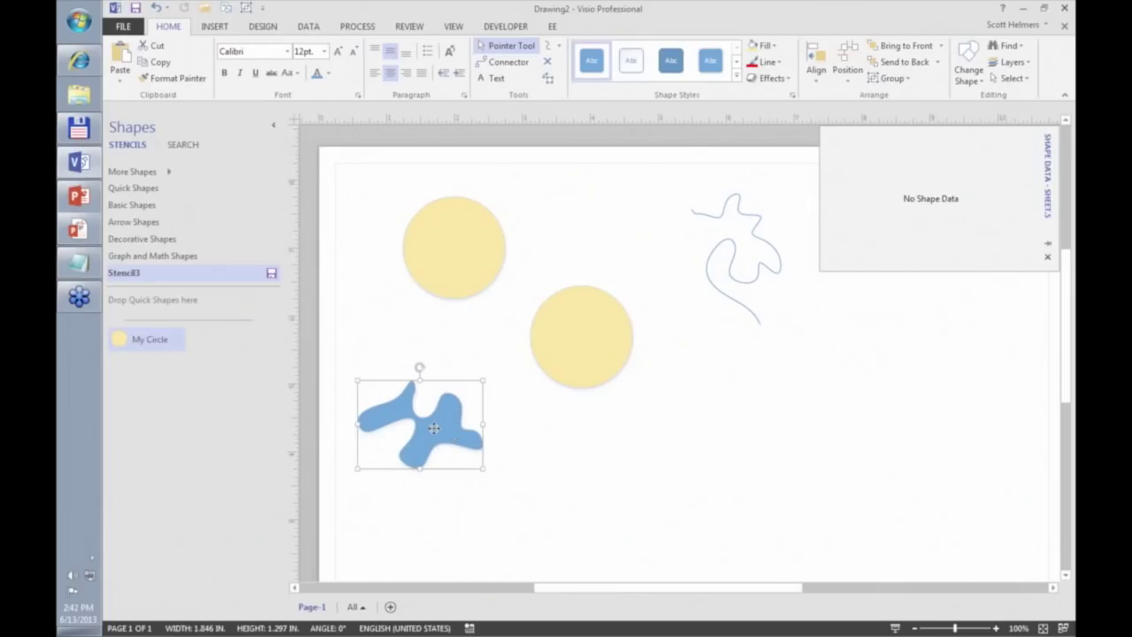
pyautogui.moveTo(433, 428); pyautogui.dragTo(163, 393)
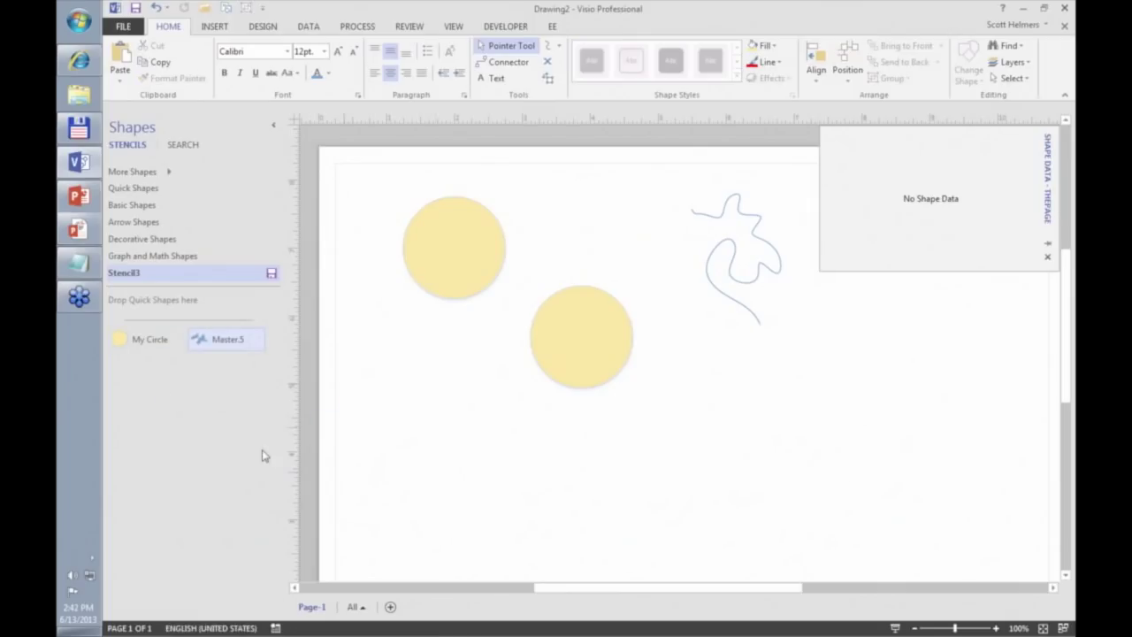
# Rename the new freeform master as Squiggle and place one on the page below the upper-left circle
pyautogui.rightClick(226, 346)
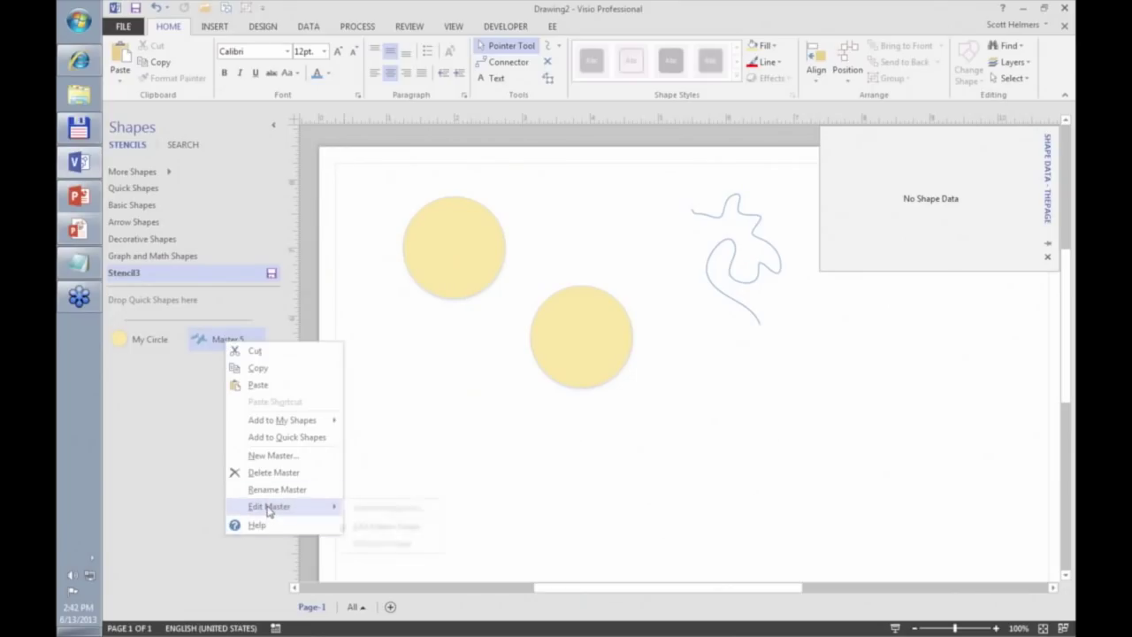
pyautogui.click(266, 488)
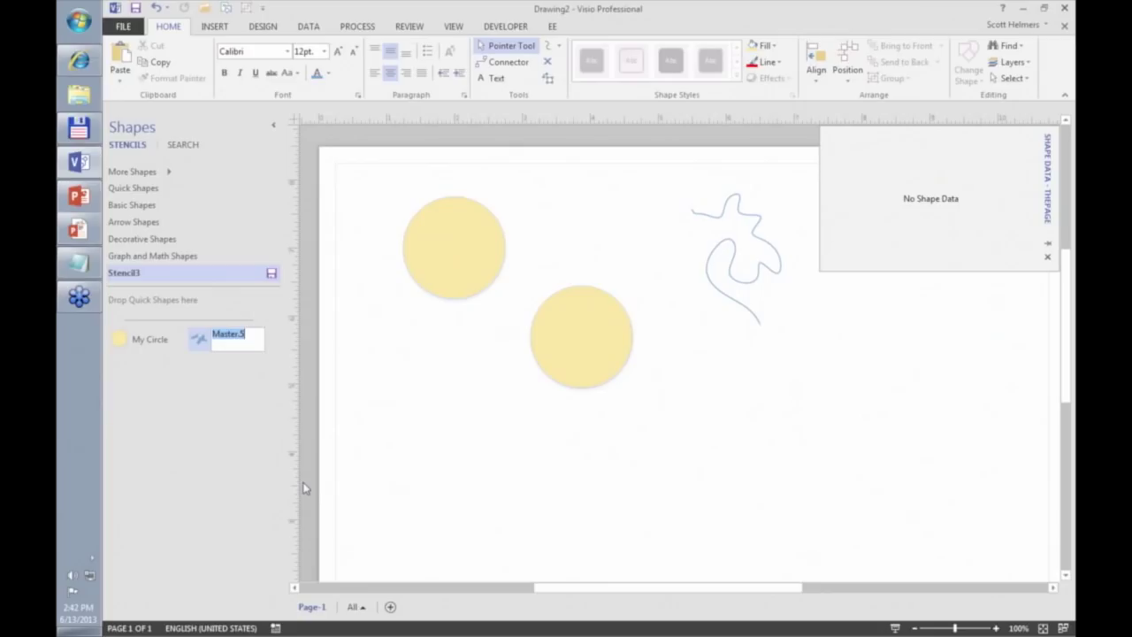
pyautogui.write('Squiggle')
pyautogui.click(303, 483)
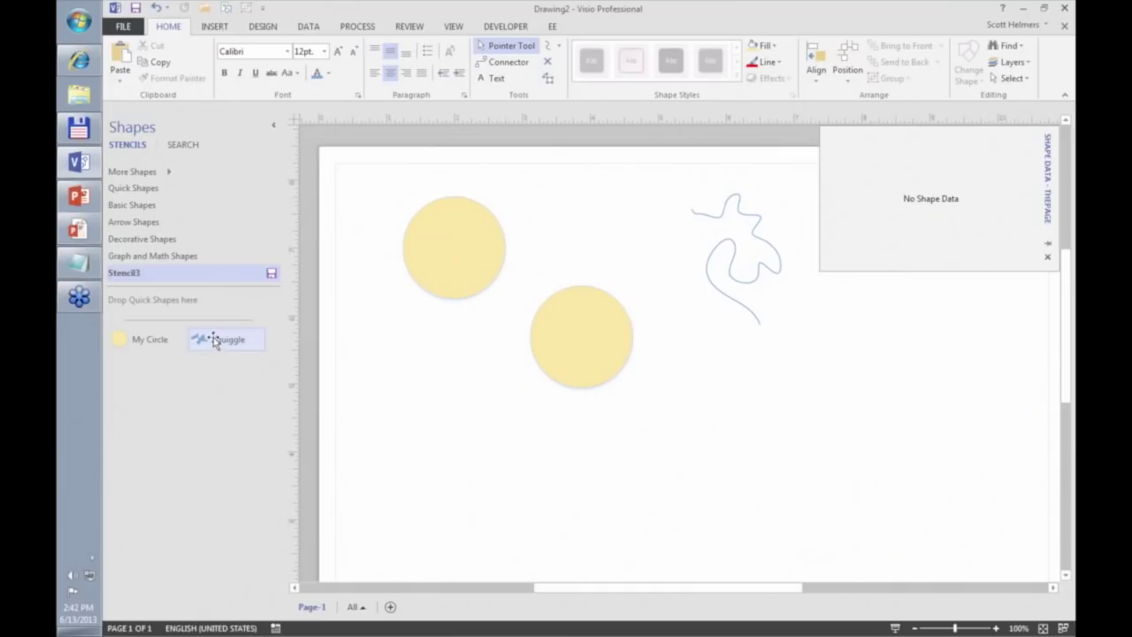
pyautogui.moveTo(213, 341)
pyautogui.mouseDown()
pyautogui.moveTo(359, 384)
pyautogui.moveTo(433, 371)
pyautogui.mouseUp()
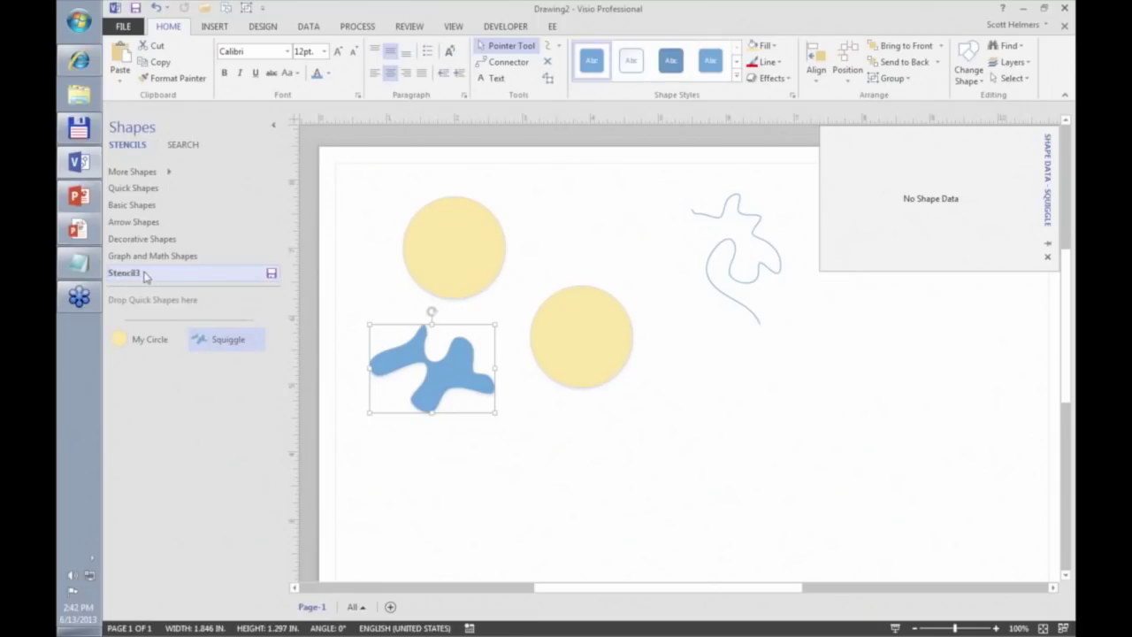
# Save the stencil as EE Stencil in the My Shapes folder
pyautogui.click(271, 275)
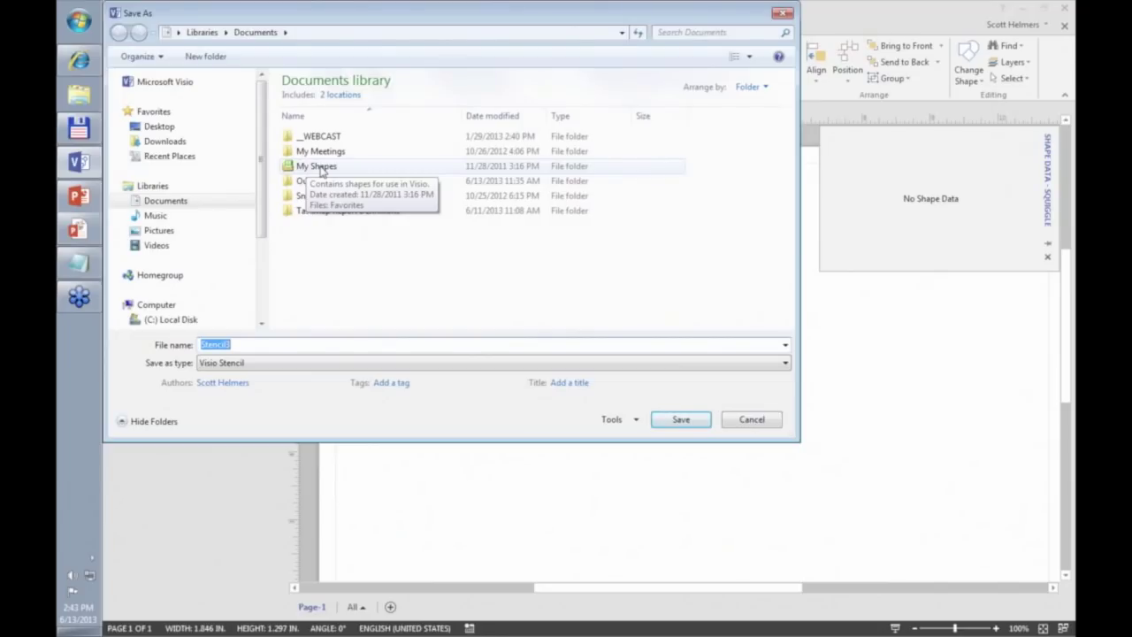
pyautogui.doubleClick(321, 168)
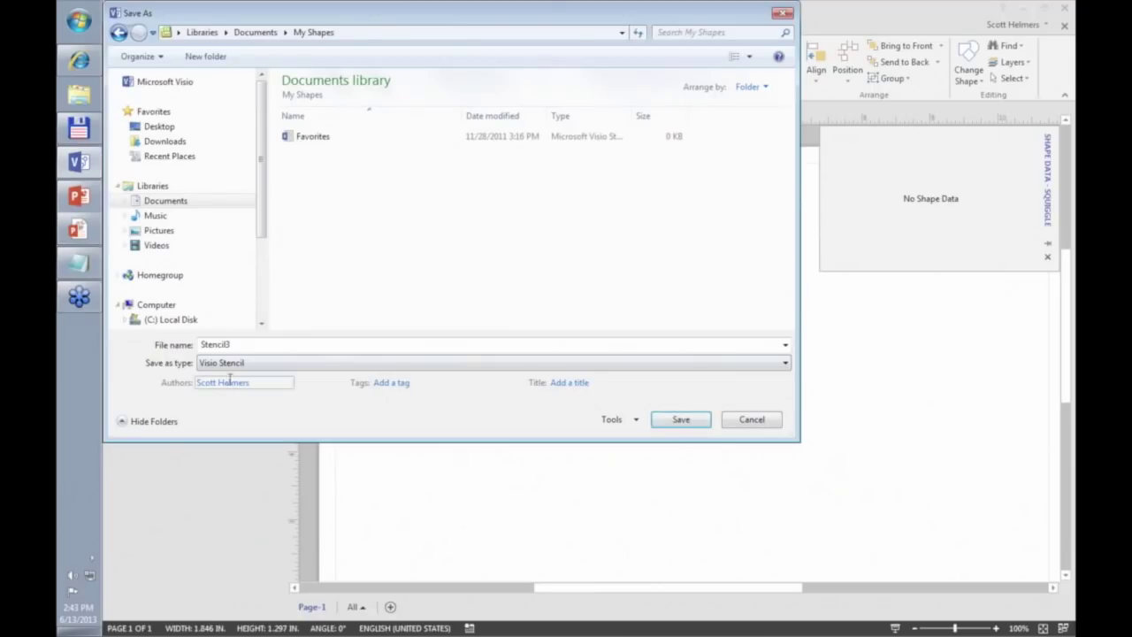
pyautogui.moveTo(242, 344); pyautogui.dragTo(187, 350)
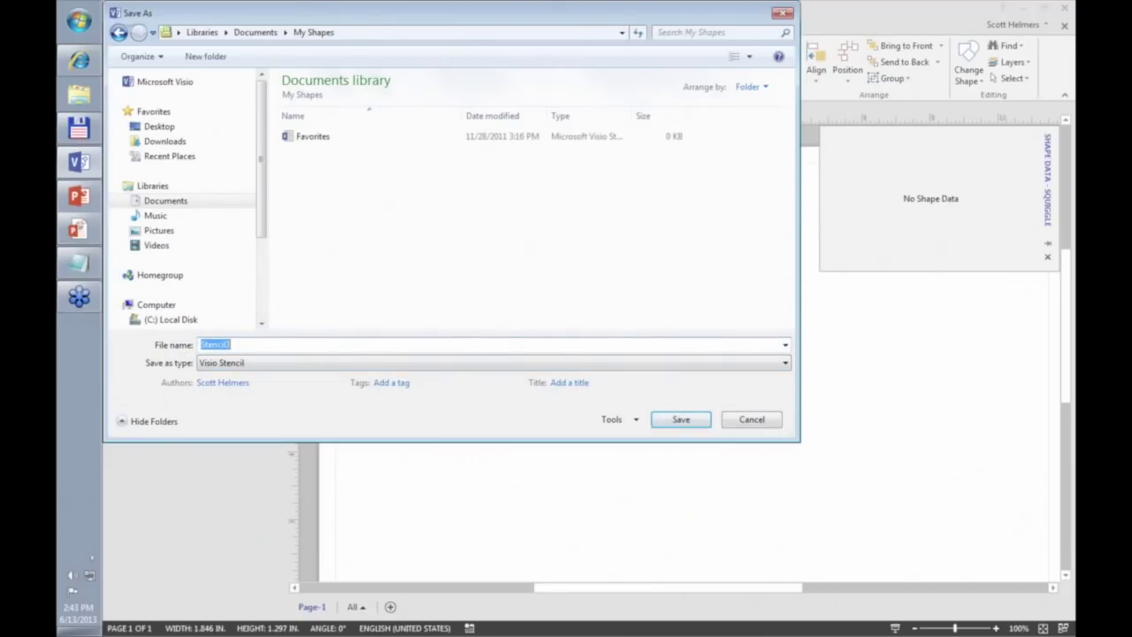
pyautogui.write('EE Stencil')
pyautogui.click(678, 420)
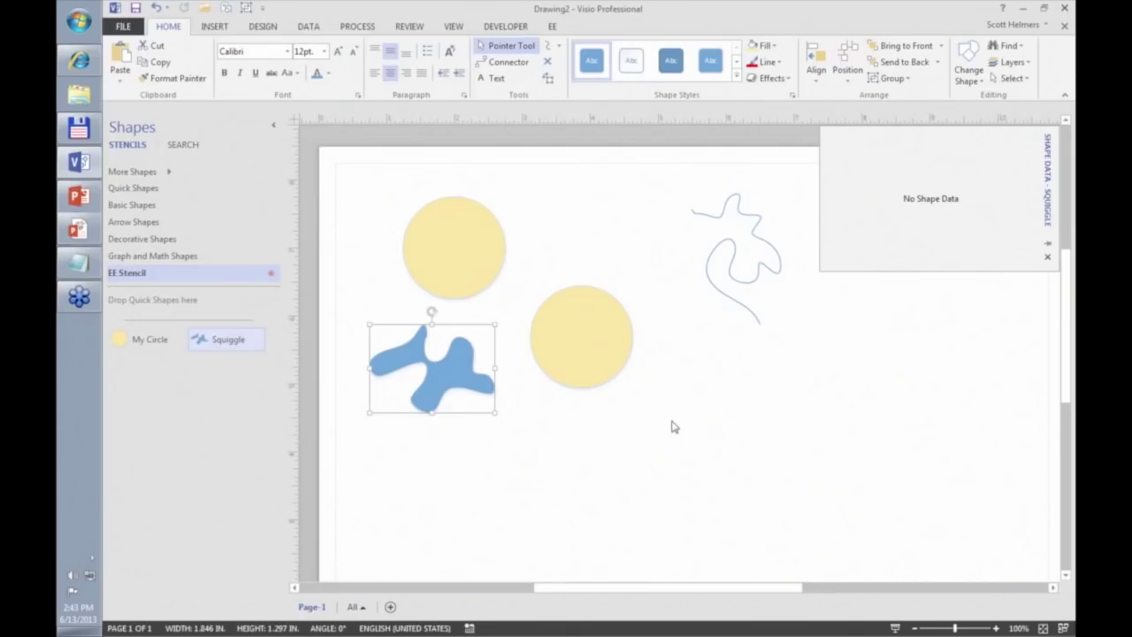
# Look through the stencils available under My Shapes
pyautogui.click(130, 173)
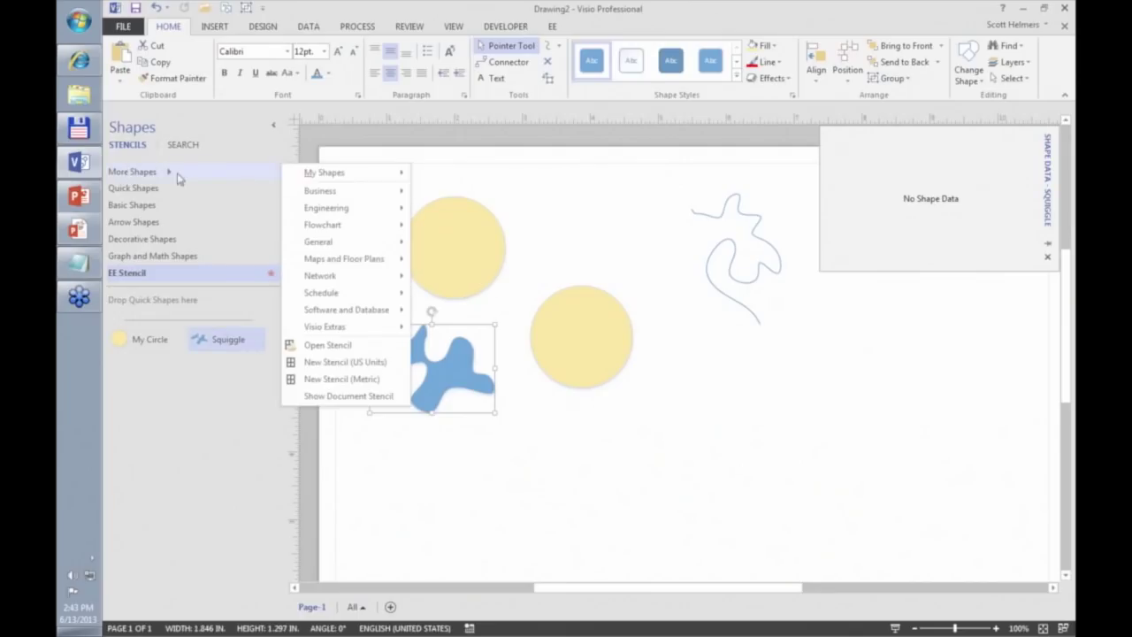
pyautogui.moveTo(327, 173)
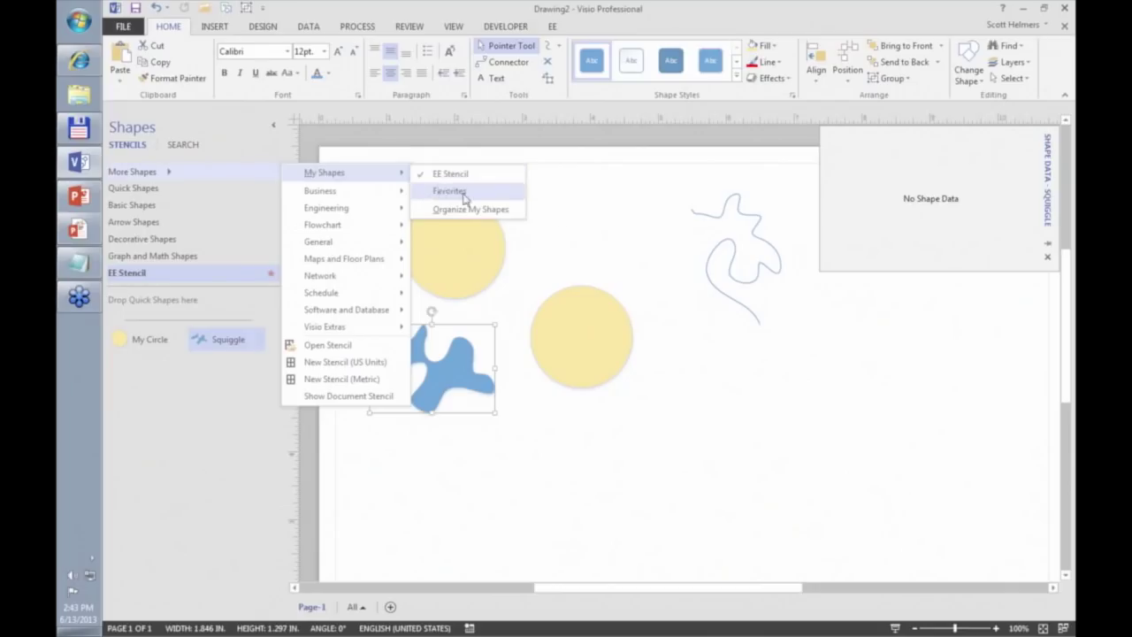
pyautogui.click(596, 224)
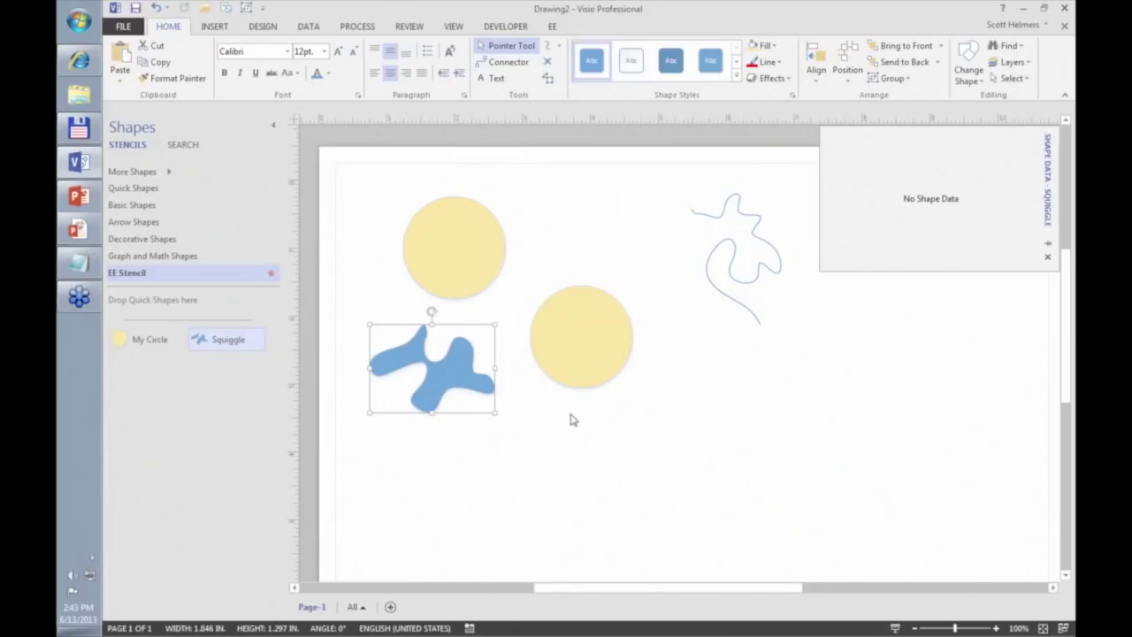
# Examine the master properties of Squiggle without changing them
pyautogui.rightClick(219, 343)
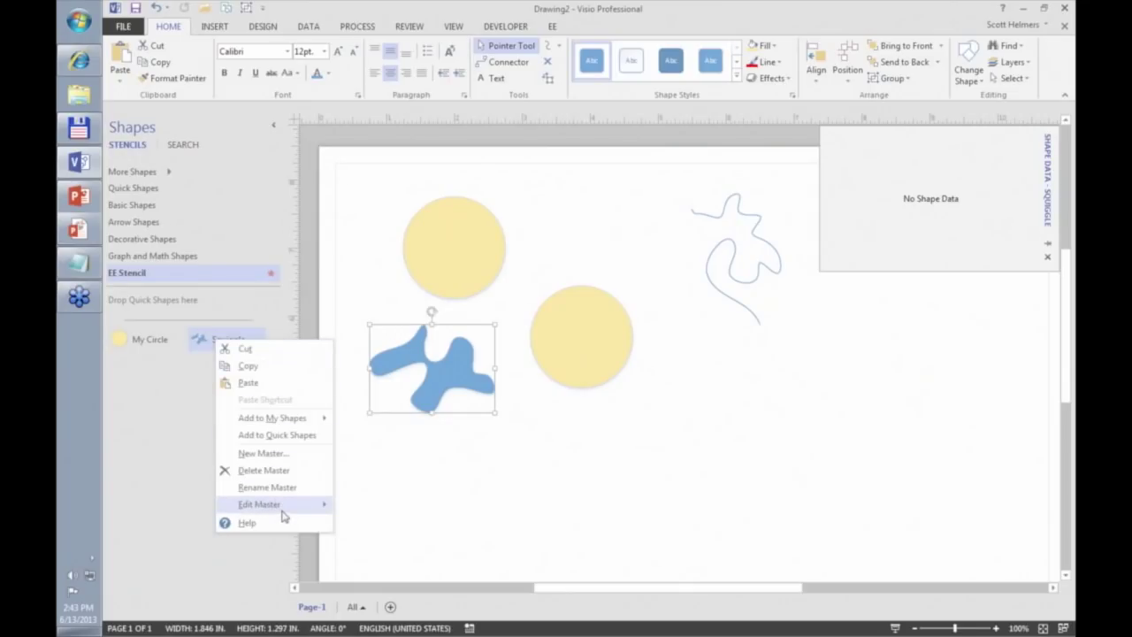
pyautogui.moveTo(285, 506)
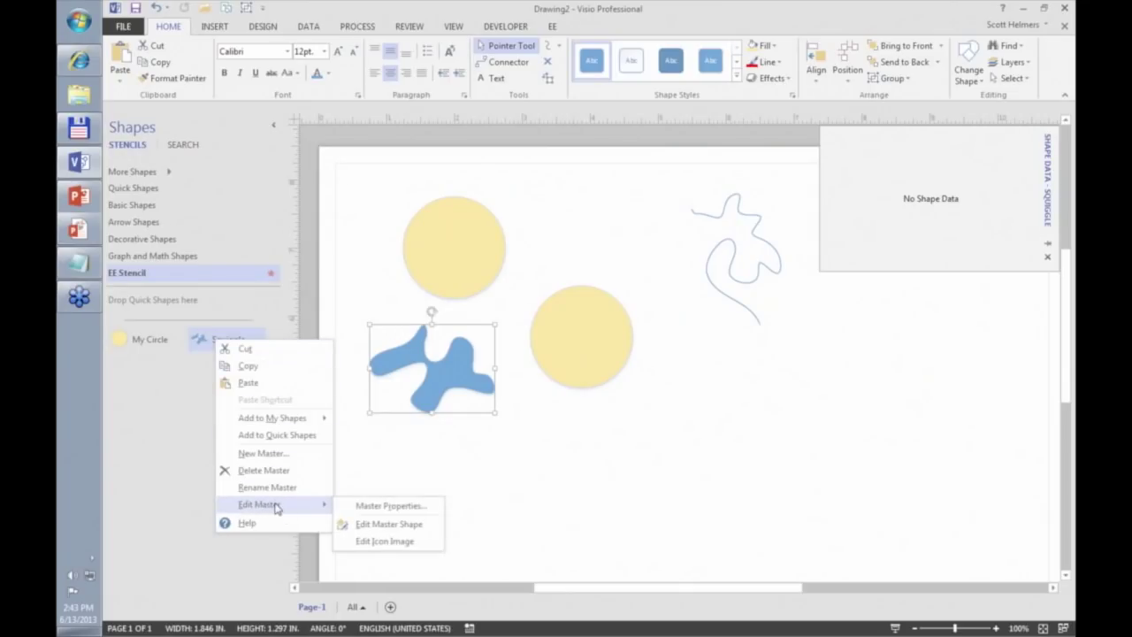
pyautogui.click(398, 507)
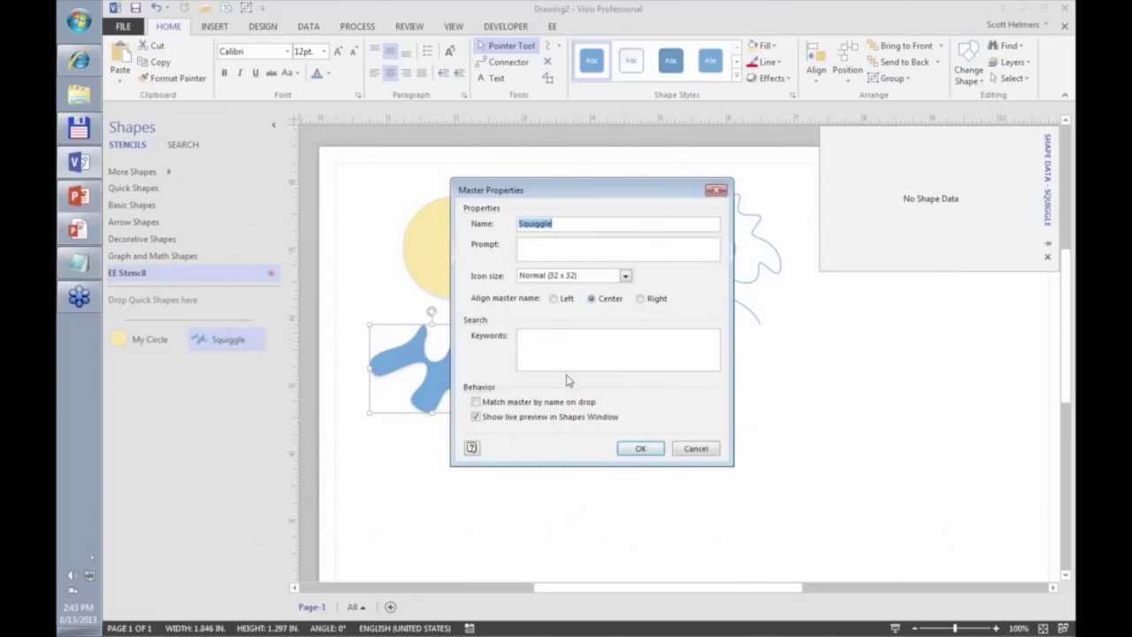
pyautogui.click(695, 449)
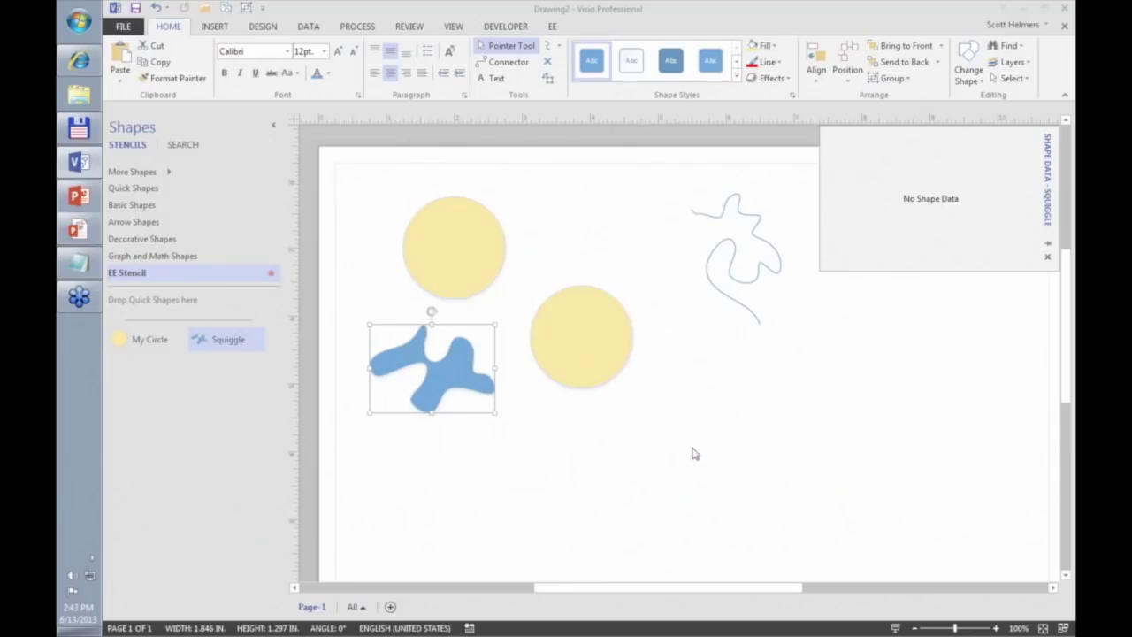
# Open the Squiggle master's shape for editing
pyautogui.rightClick(226, 343)
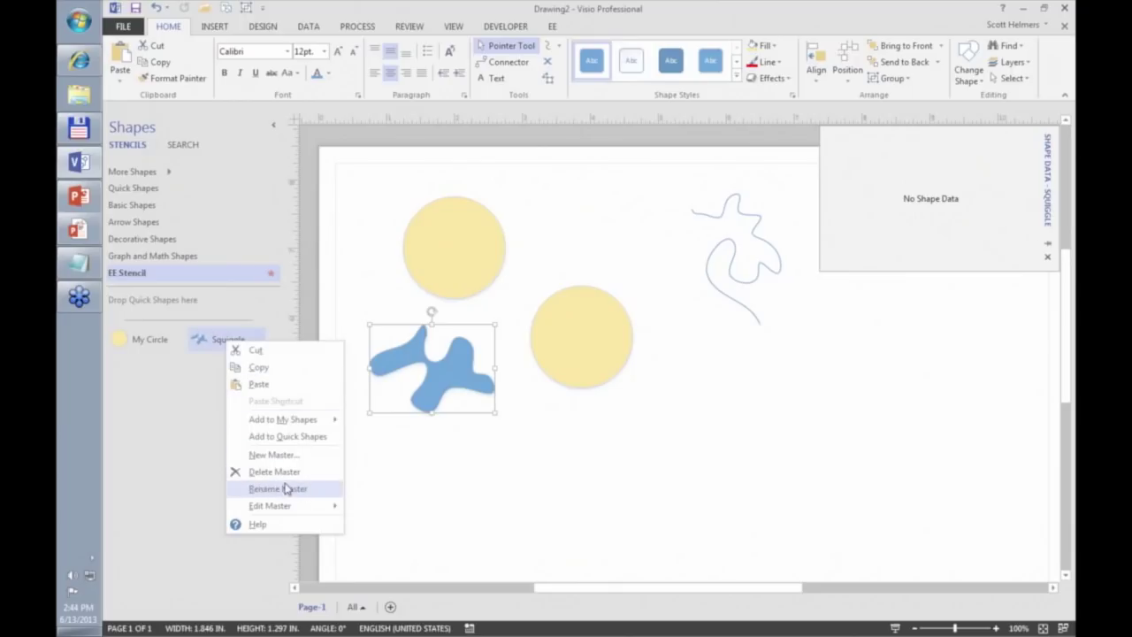
pyautogui.moveTo(327, 510)
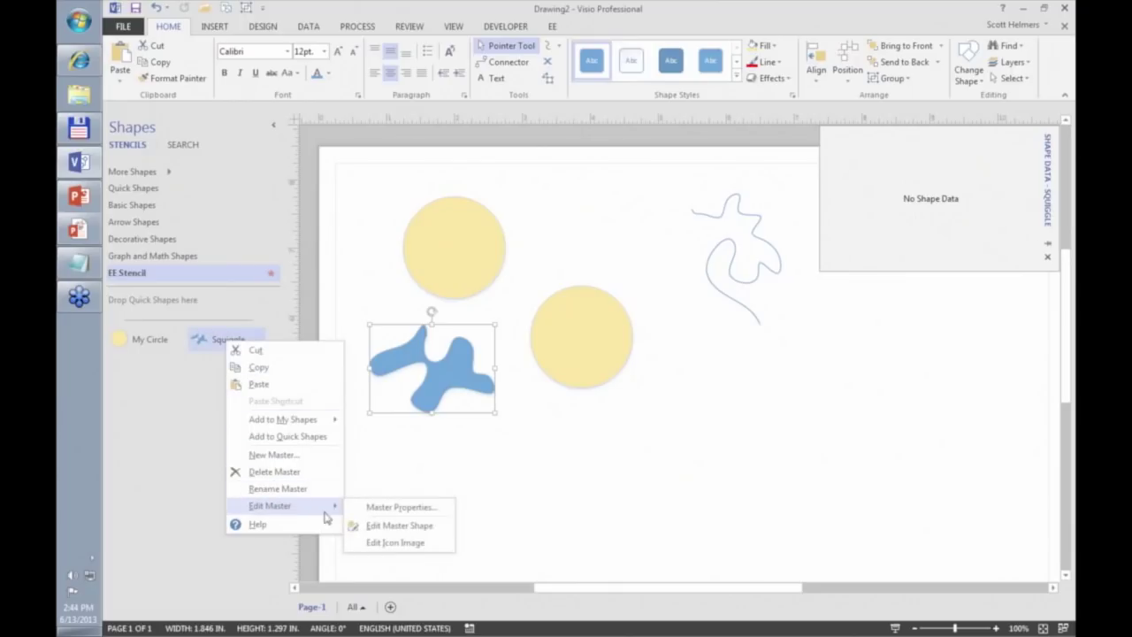
pyautogui.click(399, 526)
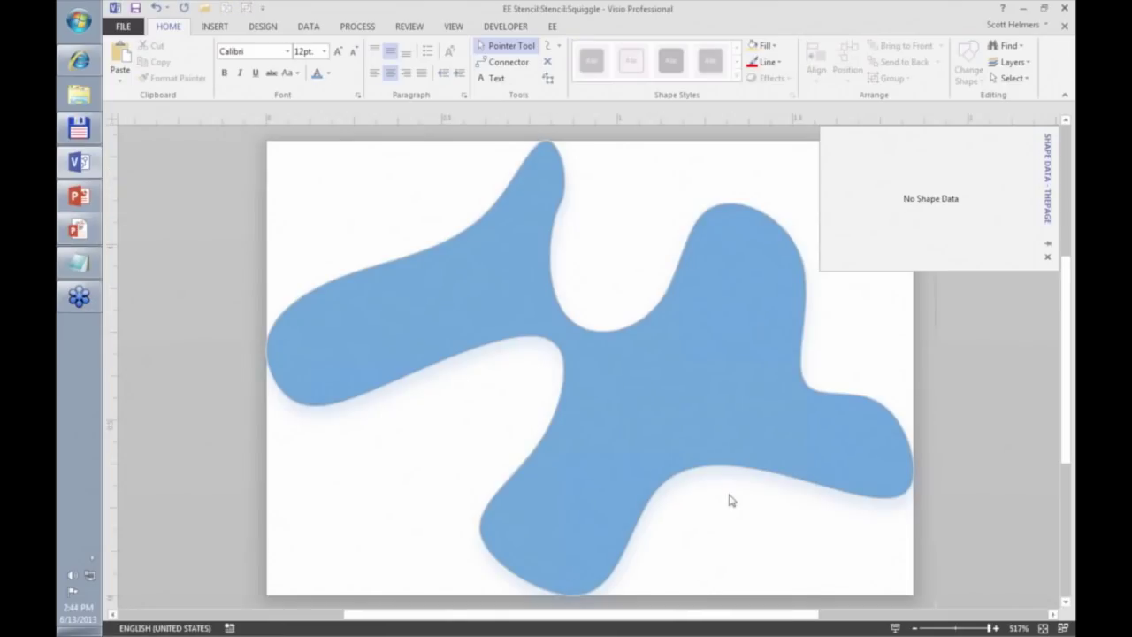
pyautogui.scroll(1, 732, 500)
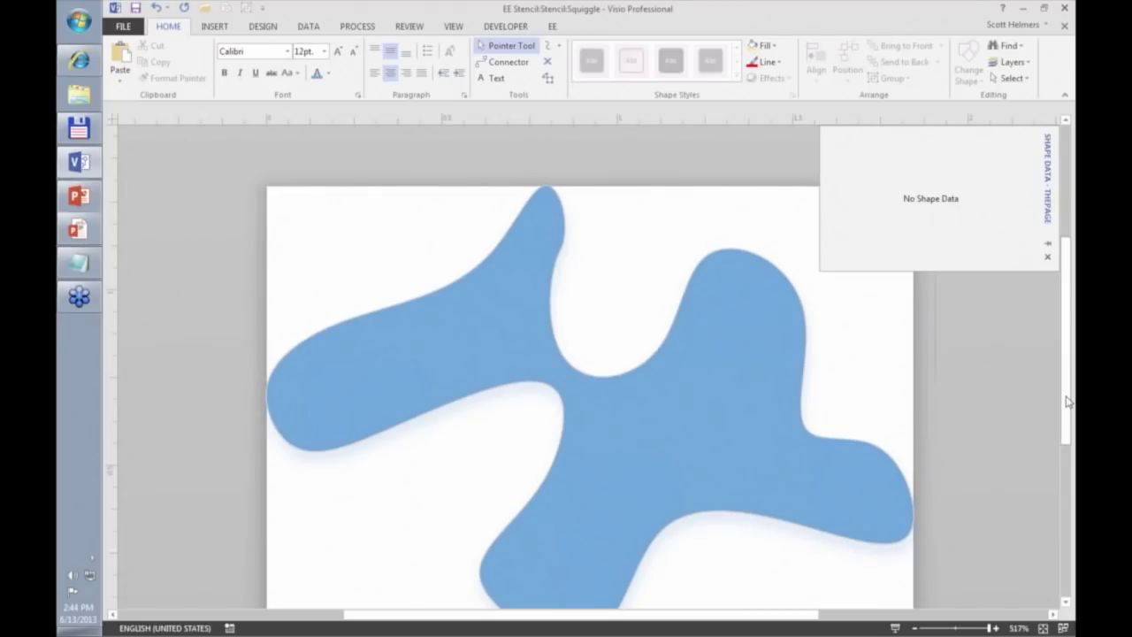
pyautogui.moveTo(1066, 405); pyautogui.dragTo(1071, 425)
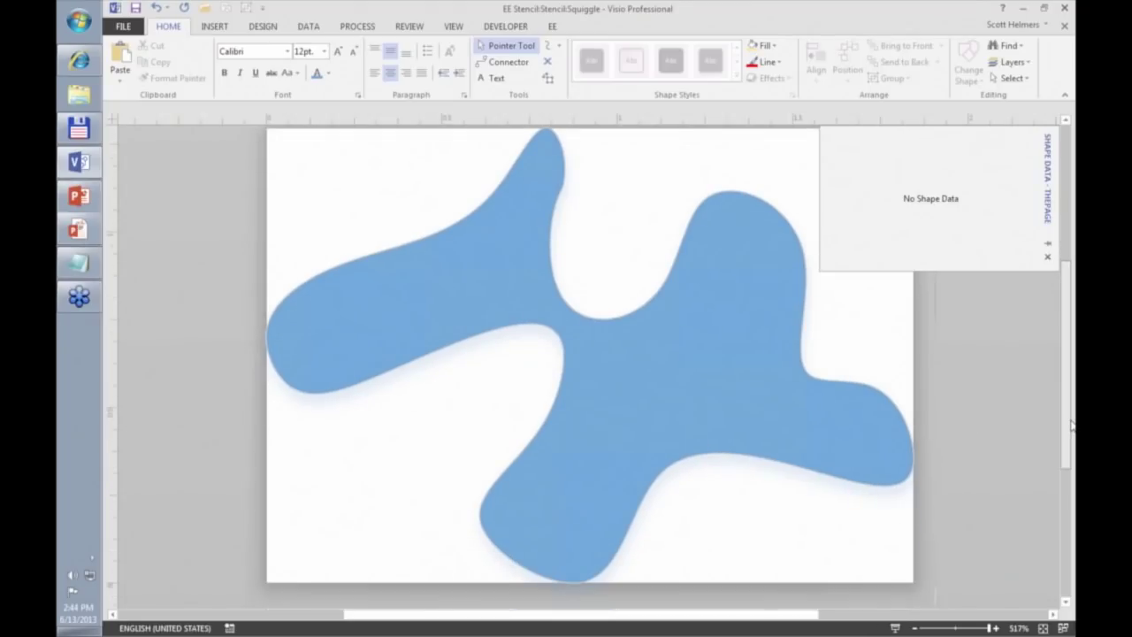
# Apply the orange Moderate Effect - Blue, Variant Accent 5 style to the squiggle and shrink it to about 1.32 by 0.93 inches
pyautogui.click(796, 284)
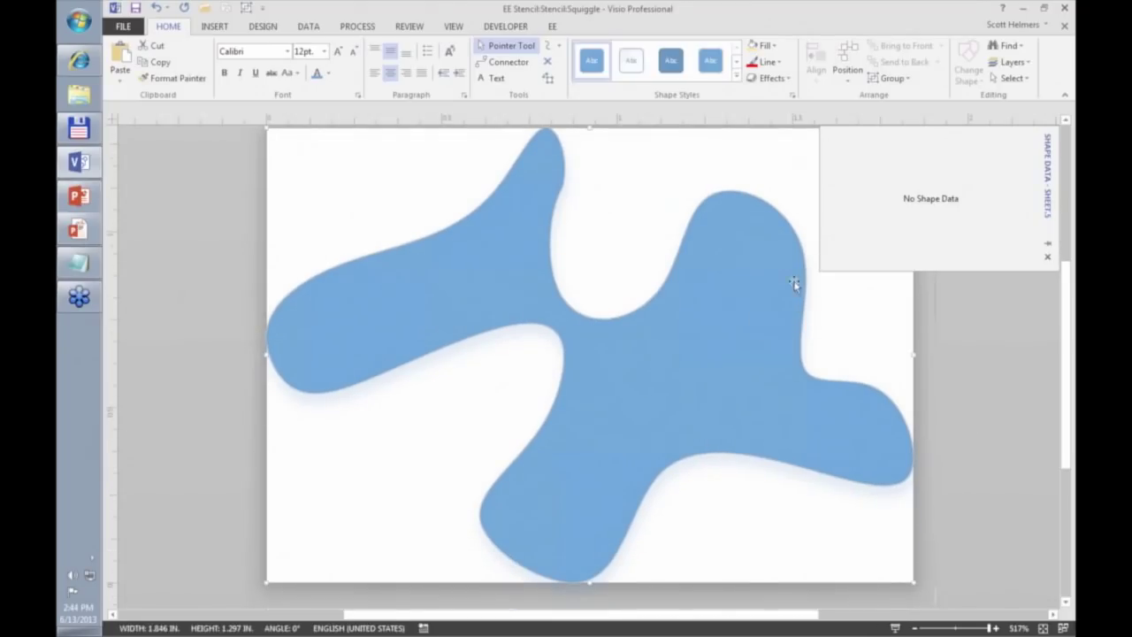
pyautogui.click(736, 76)
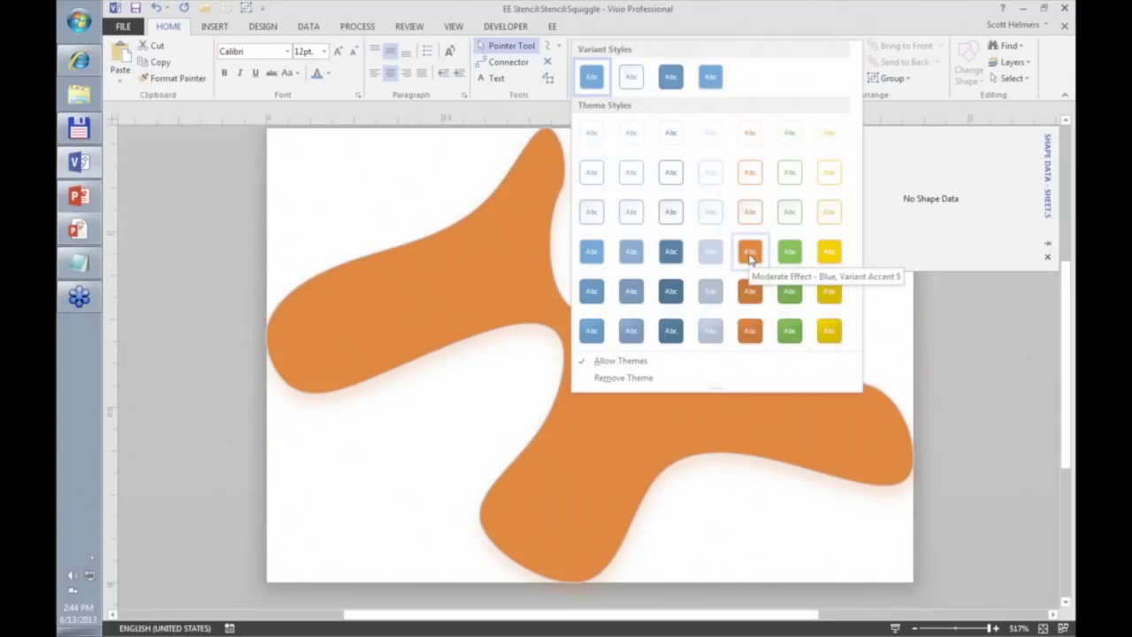
pyautogui.click(750, 253)
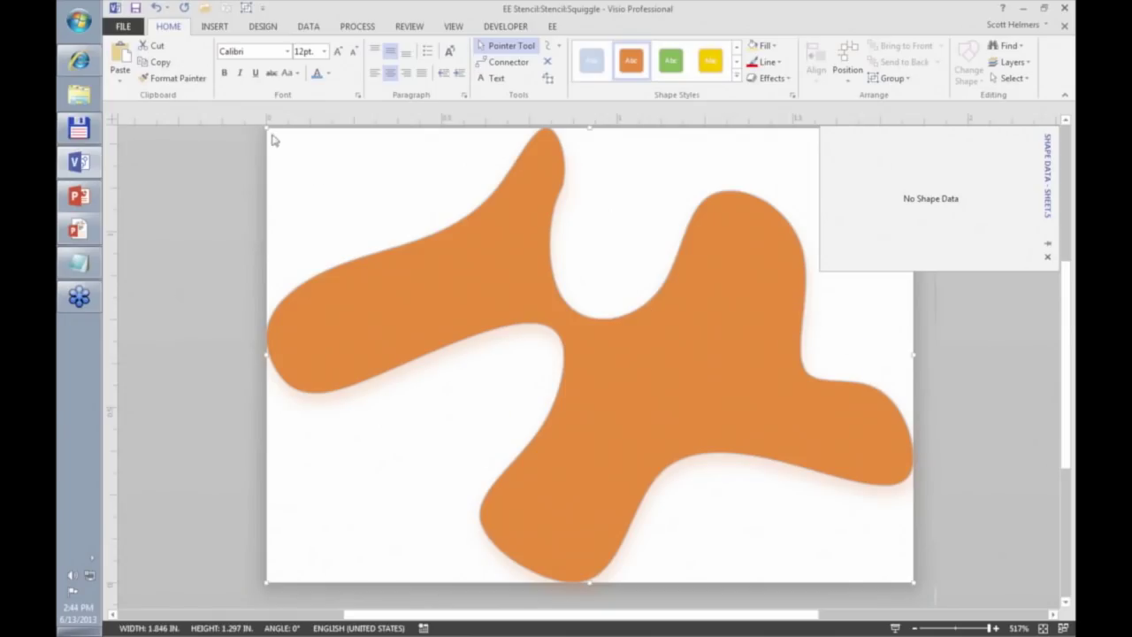
pyautogui.moveTo(274, 131); pyautogui.dragTo(360, 193)
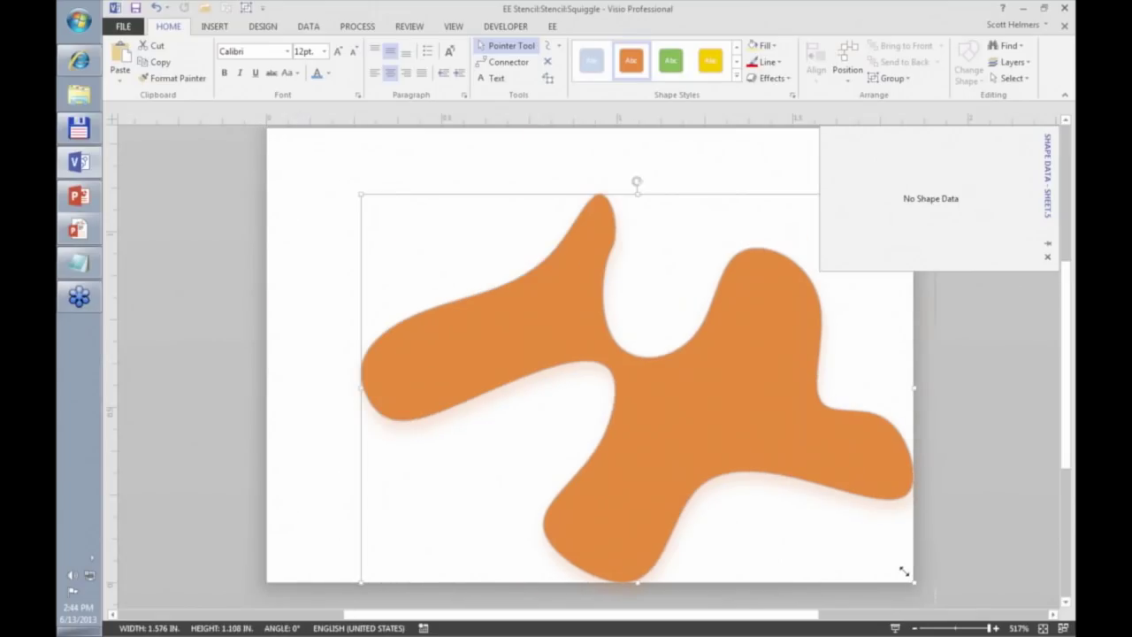
pyautogui.moveTo(904, 571); pyautogui.dragTo(817, 512)
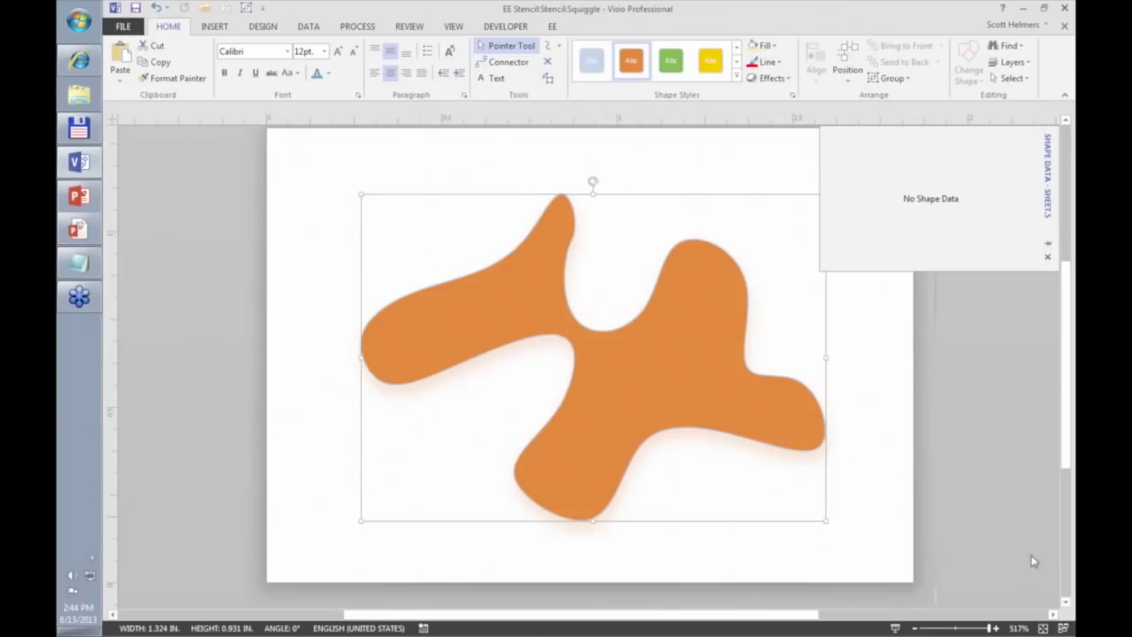
# Save the update to the Squiggle master and place two instances of it side by side below the blue squiggle and yellow circle
pyautogui.click(1065, 27)
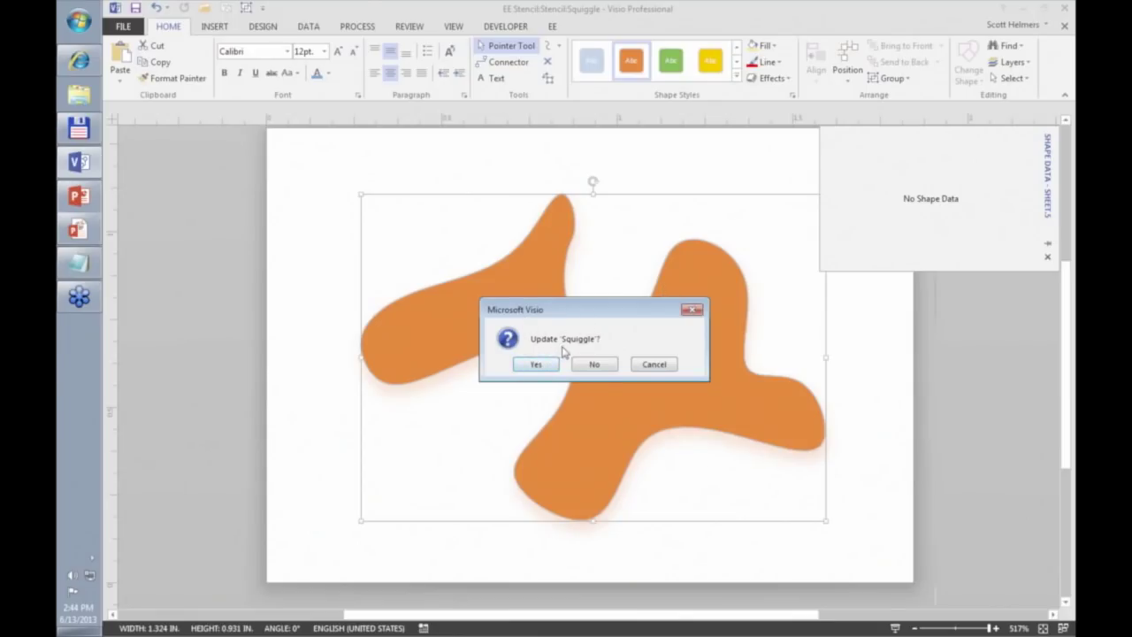
pyautogui.click(535, 365)
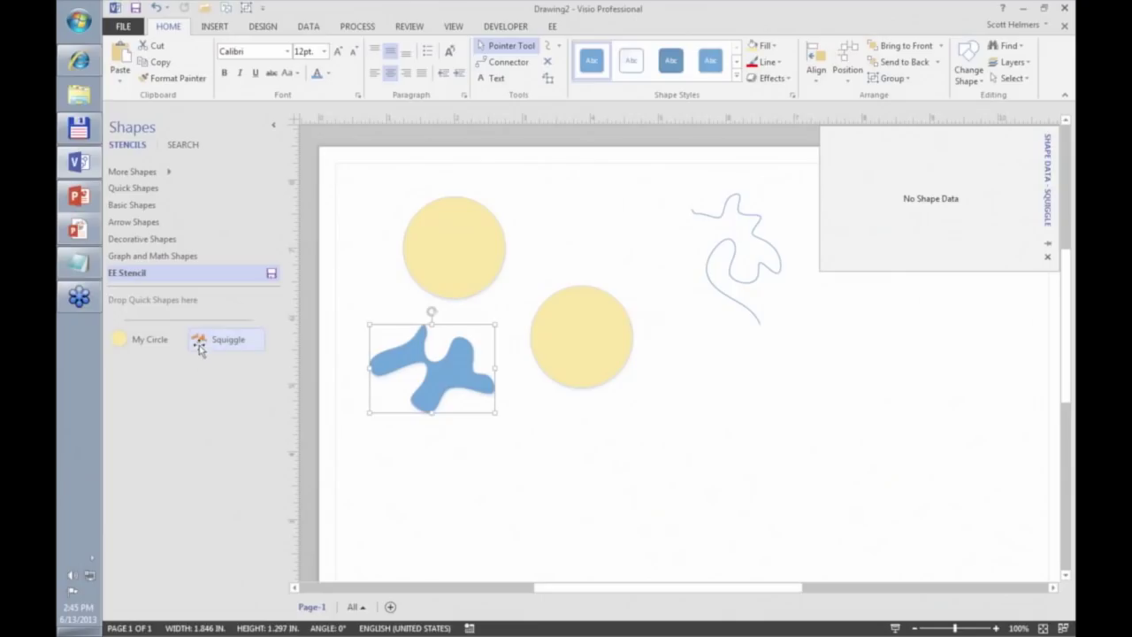
pyautogui.moveTo(200, 348)
pyautogui.mouseDown()
pyautogui.moveTo(387, 457)
pyautogui.moveTo(458, 485)
pyautogui.moveTo(425, 483)
pyautogui.moveTo(440, 481)
pyautogui.mouseUp()
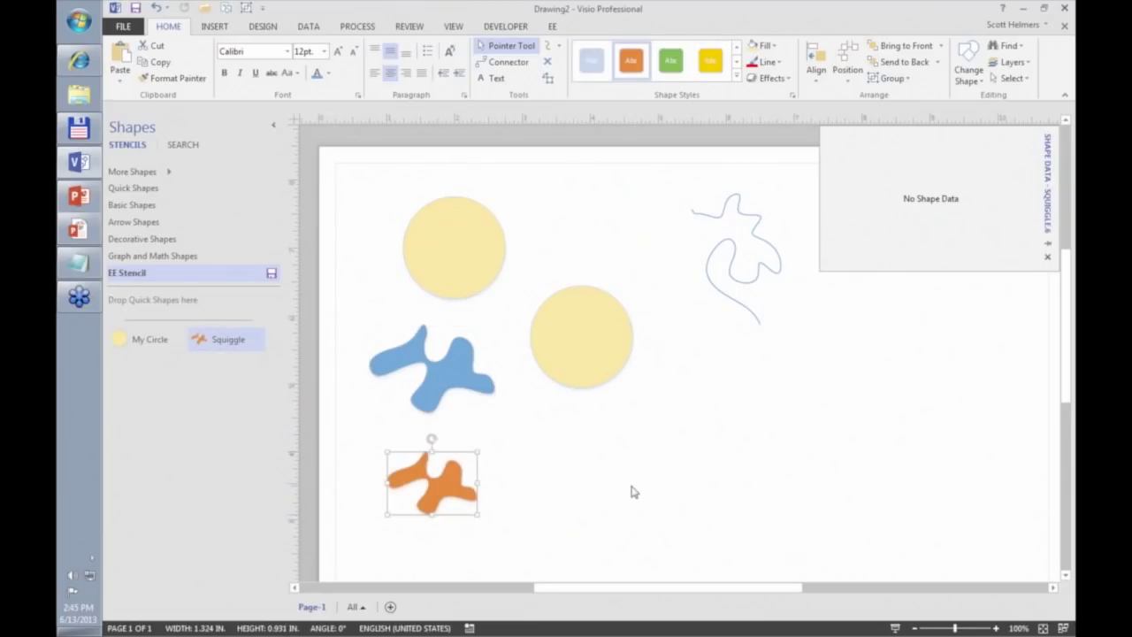
pyautogui.click(631, 490)
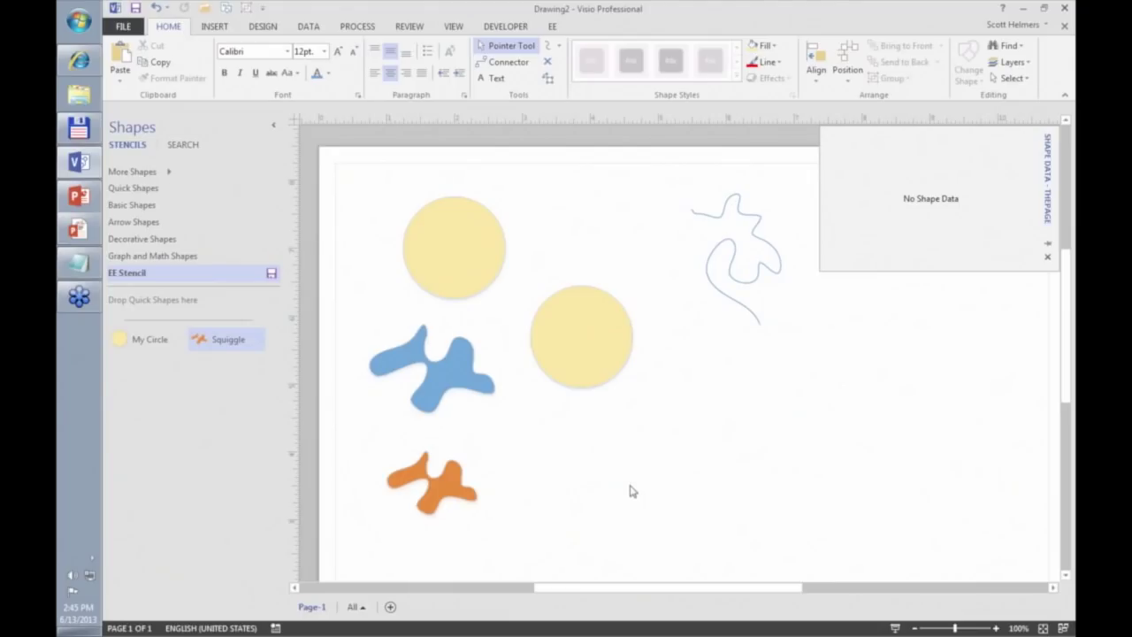
pyautogui.click(450, 376)
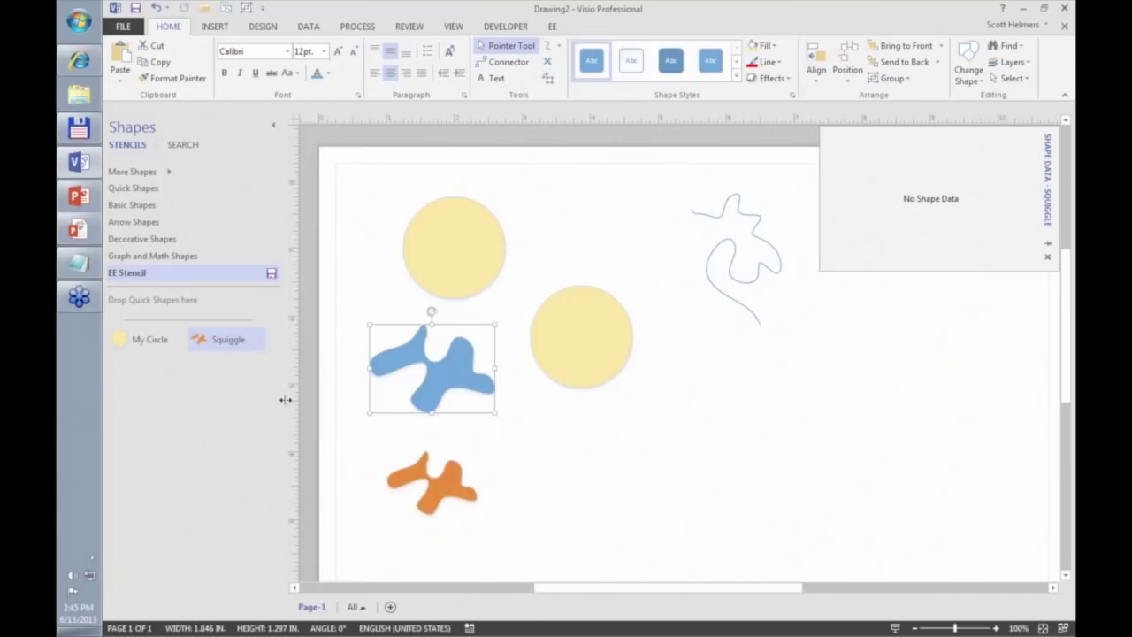
pyautogui.moveTo(205, 339)
pyautogui.mouseDown()
pyautogui.moveTo(635, 483)
pyautogui.moveTo(612, 484)
pyautogui.mouseUp()
pyautogui.click(744, 411)
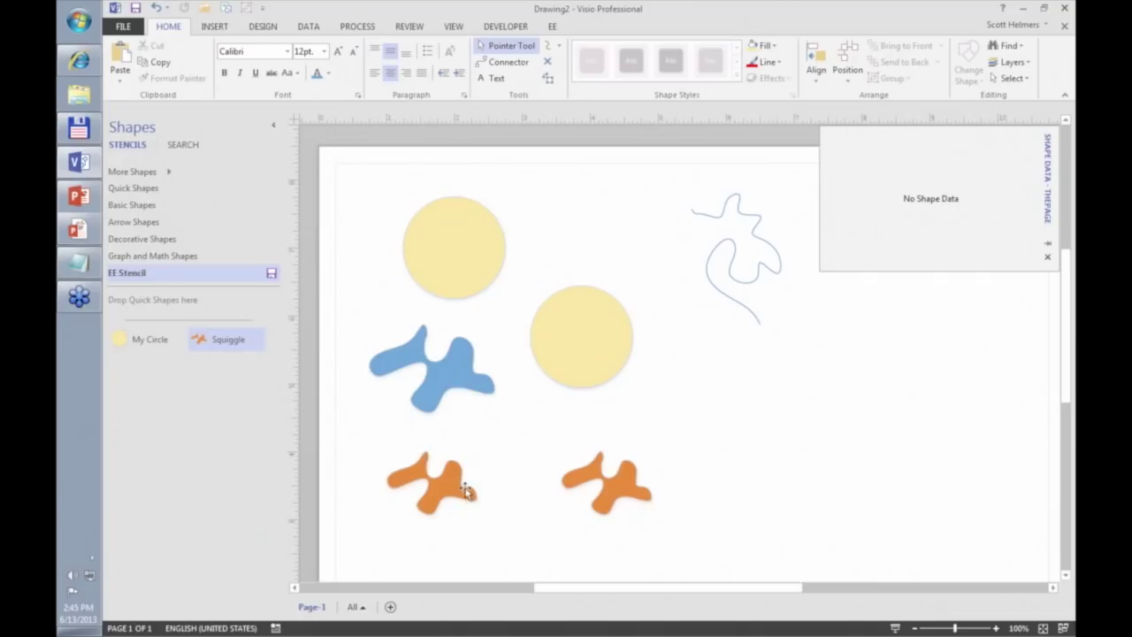
# Open the EE Stencil's Squiggle master shape for editing and apply the green shape style to it
pyautogui.rightClick(211, 343)
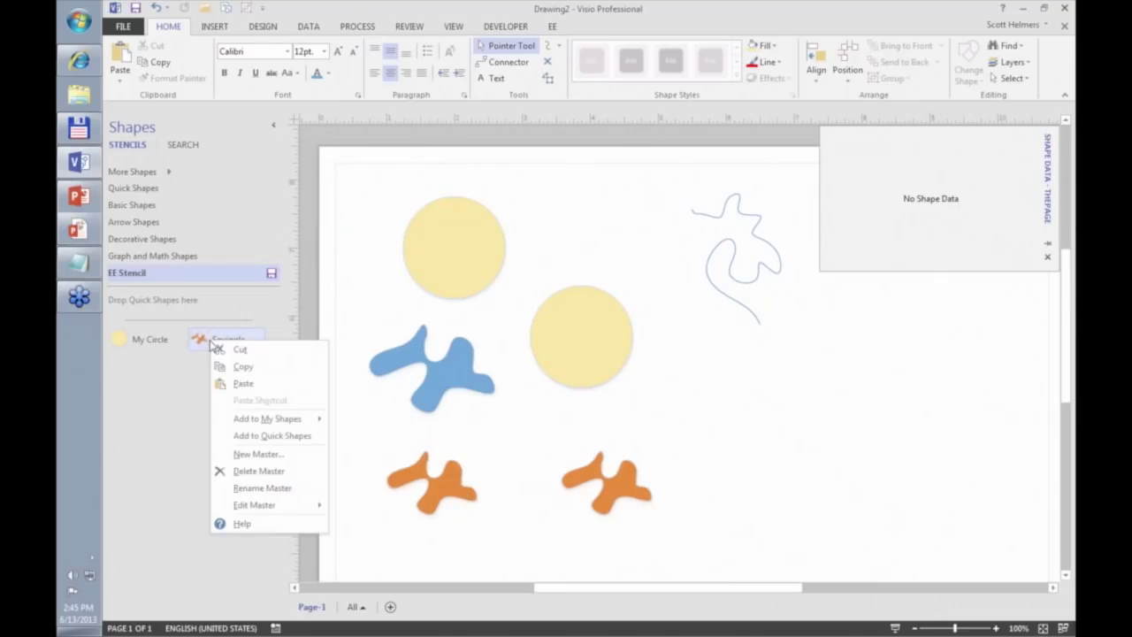
pyautogui.moveTo(273, 509)
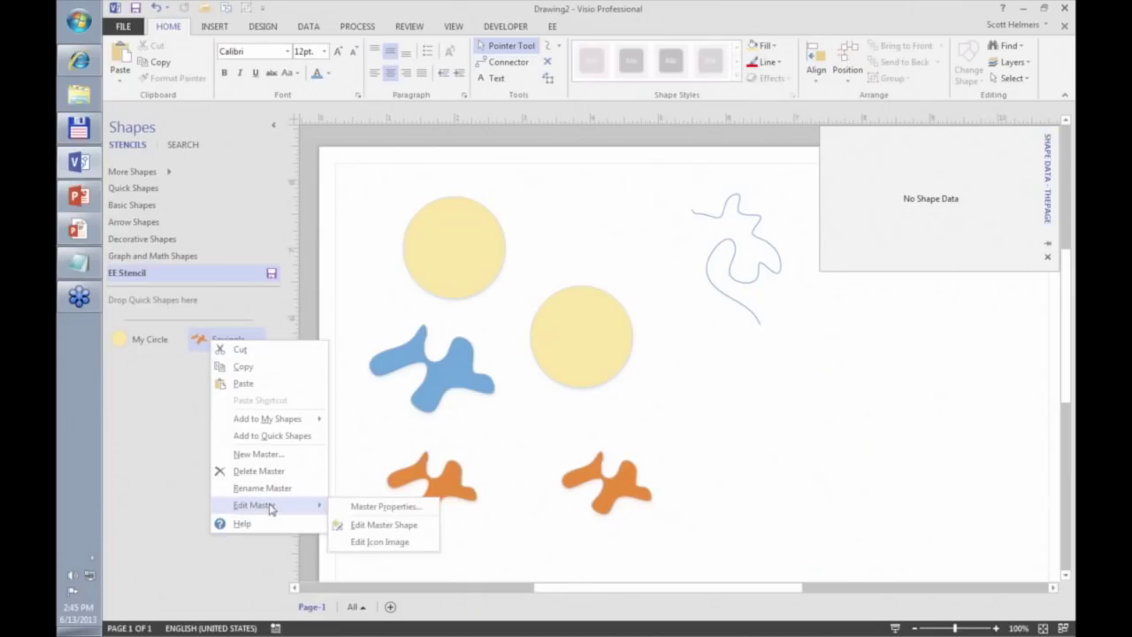
pyautogui.click(368, 528)
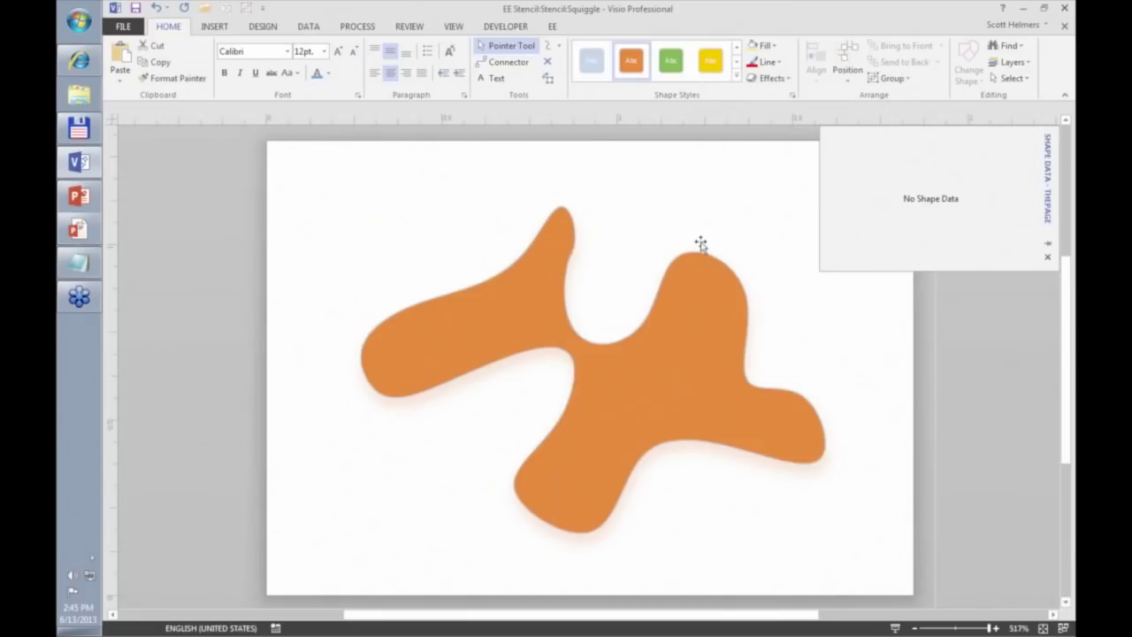
pyautogui.click(700, 243)
pyautogui.click(670, 60)
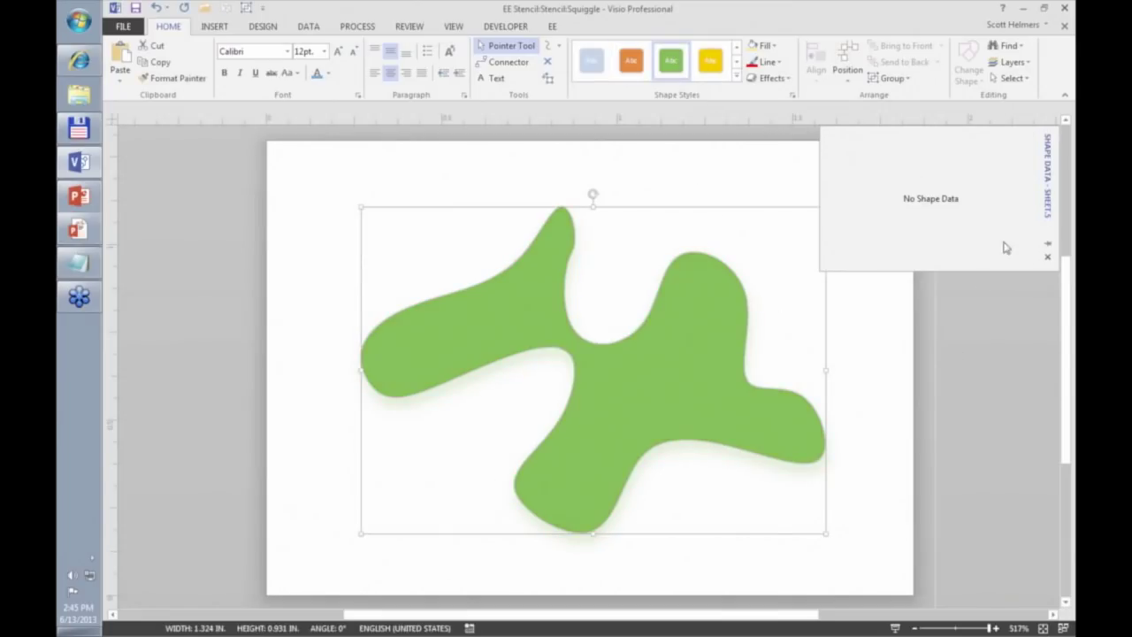
# Save the update to the Squiggle master and place one instance of it just below and between the orange squiggles
pyautogui.click(1063, 27)
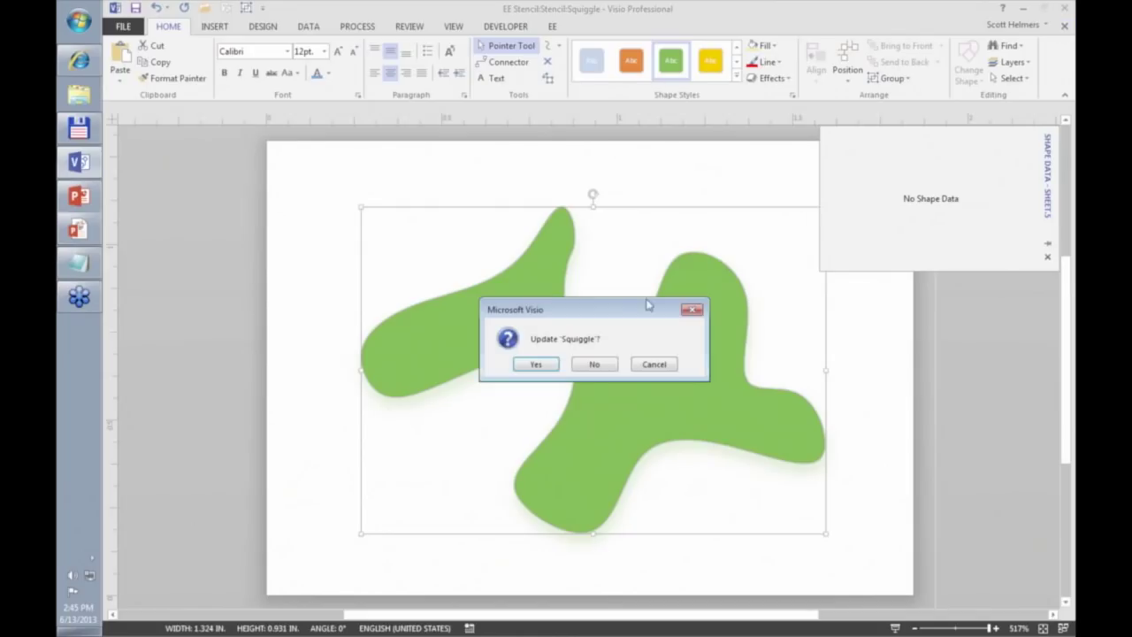
pyautogui.click(535, 363)
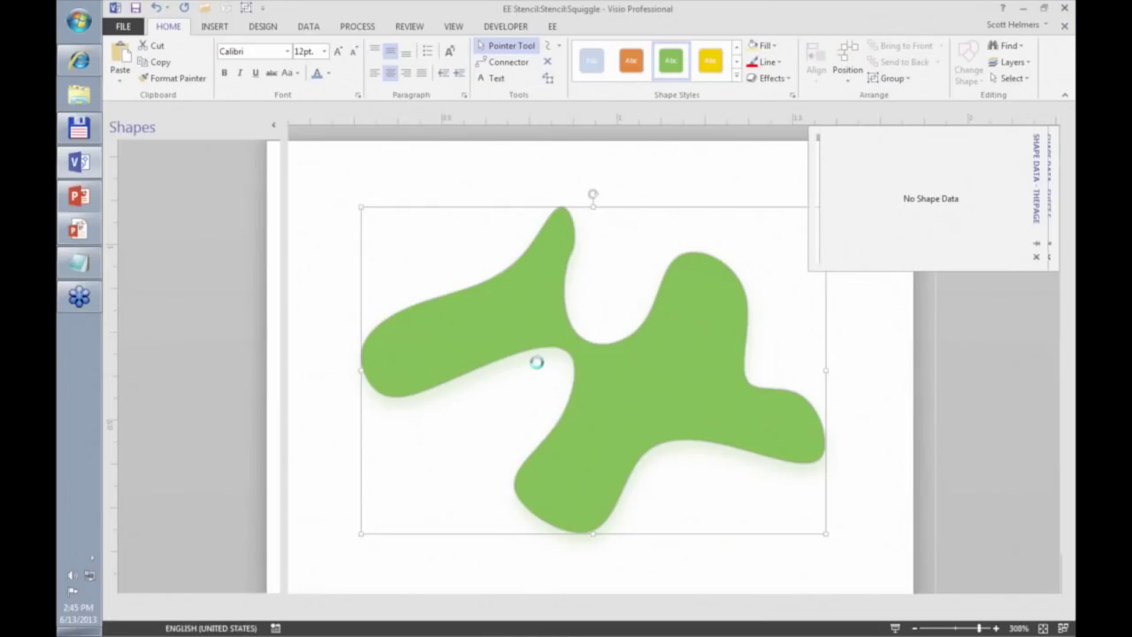
pyautogui.moveTo(200, 343)
pyautogui.mouseDown()
pyautogui.moveTo(207, 336)
pyautogui.moveTo(366, 437)
pyautogui.moveTo(520, 546)
pyautogui.mouseUp()
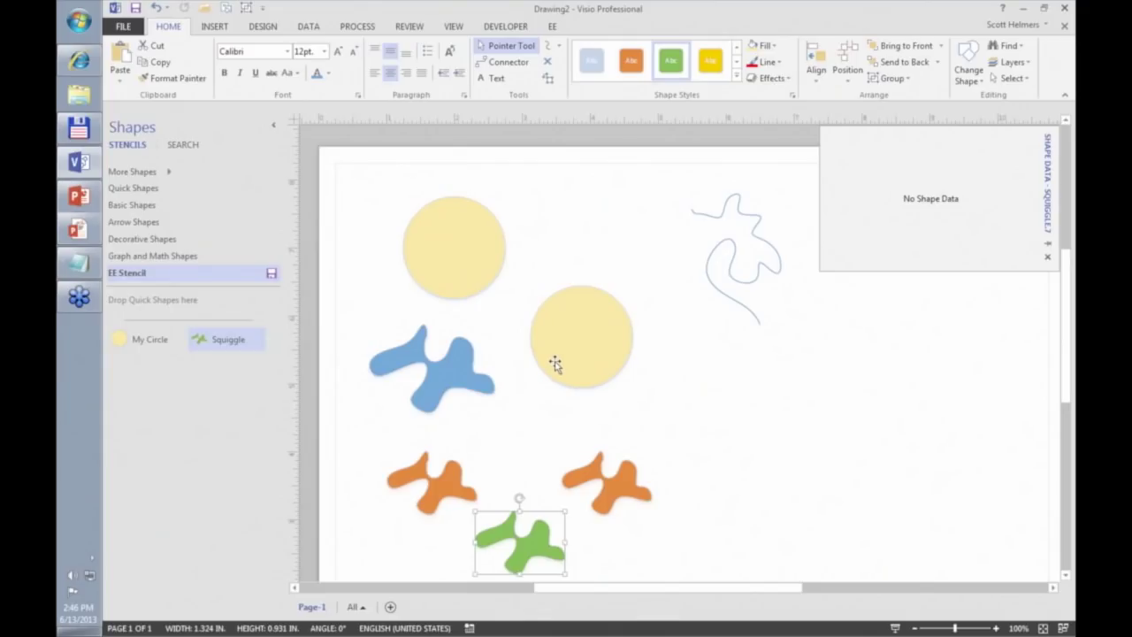
# Show the document stencil and compare it with the EE Stencil, Decorative Shapes and Arrow Shapes stencils
pyautogui.click(508, 27)
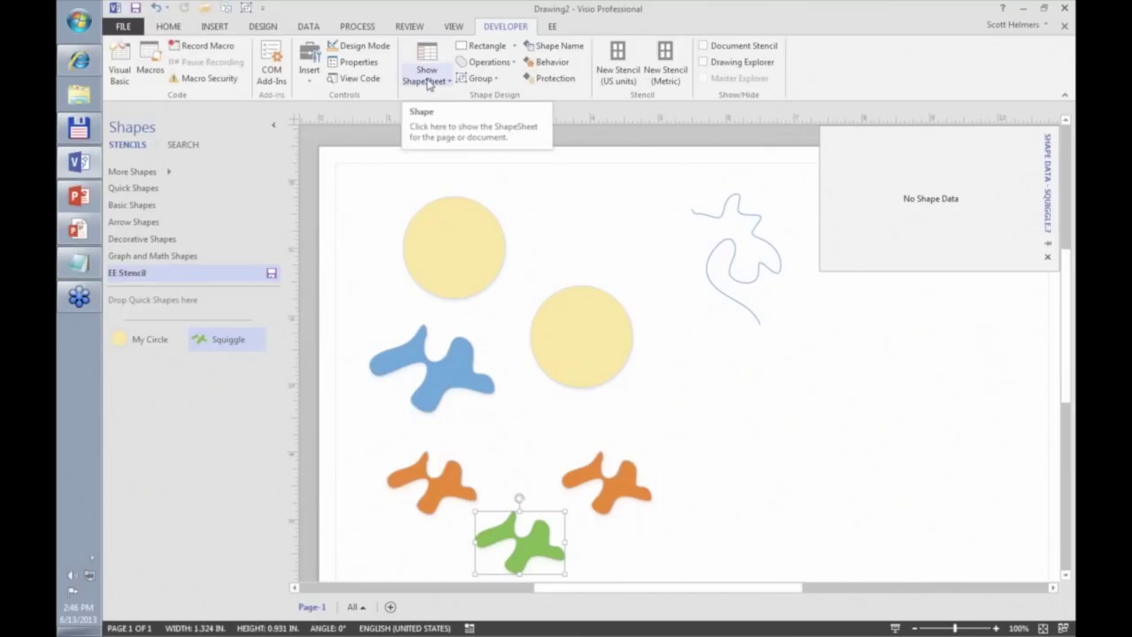
pyautogui.click(704, 46)
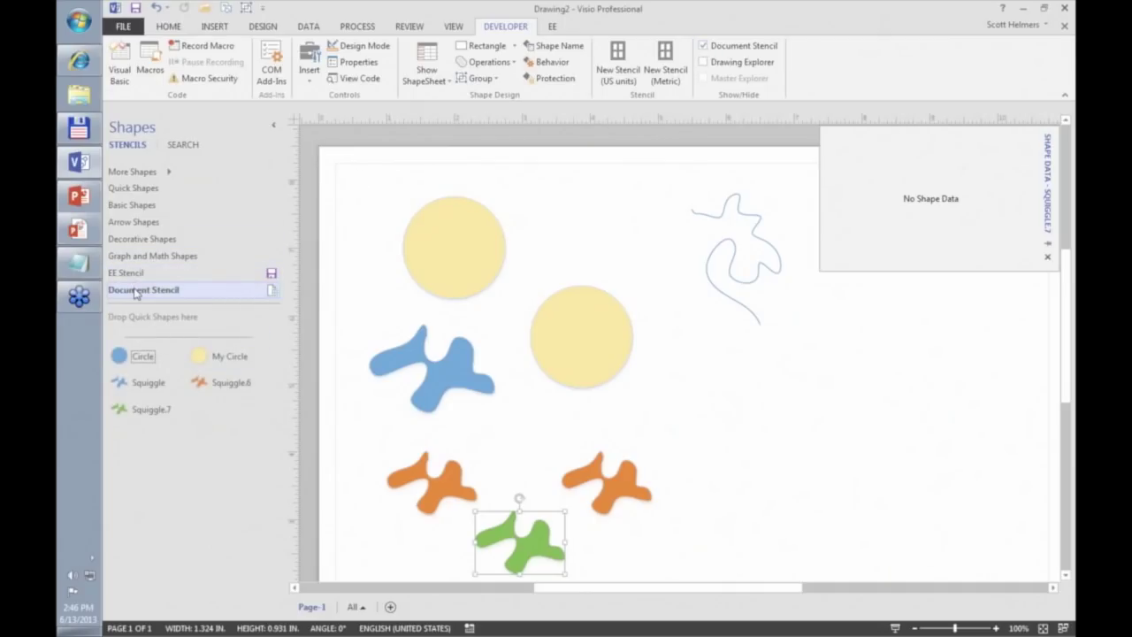
pyautogui.click(129, 276)
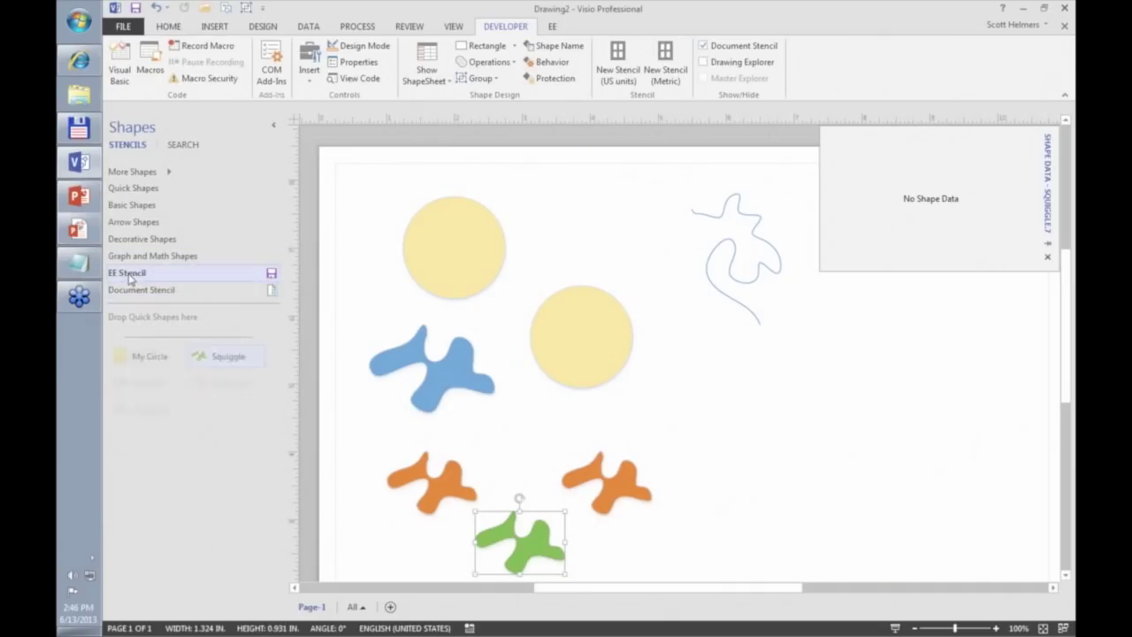
pyautogui.click(146, 239)
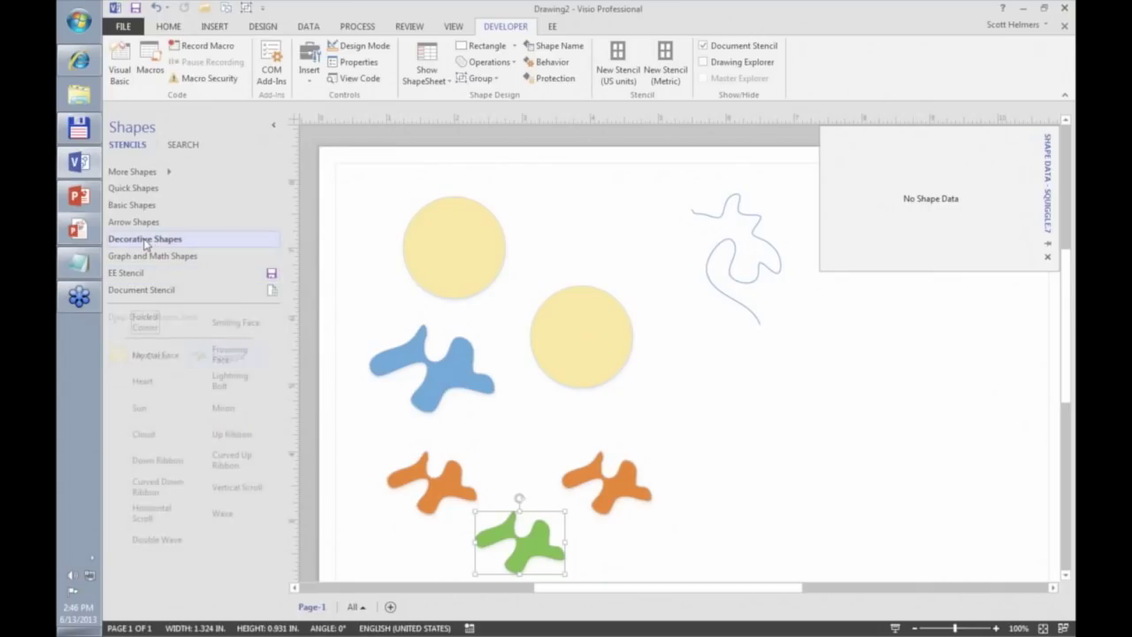
pyautogui.click(146, 223)
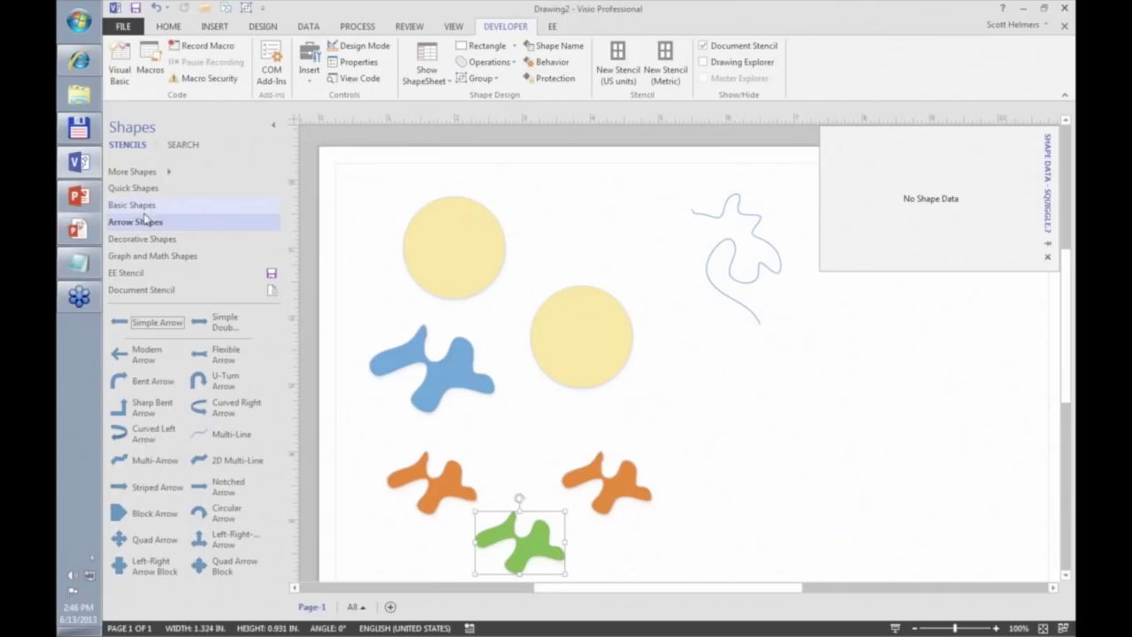
pyautogui.click(151, 290)
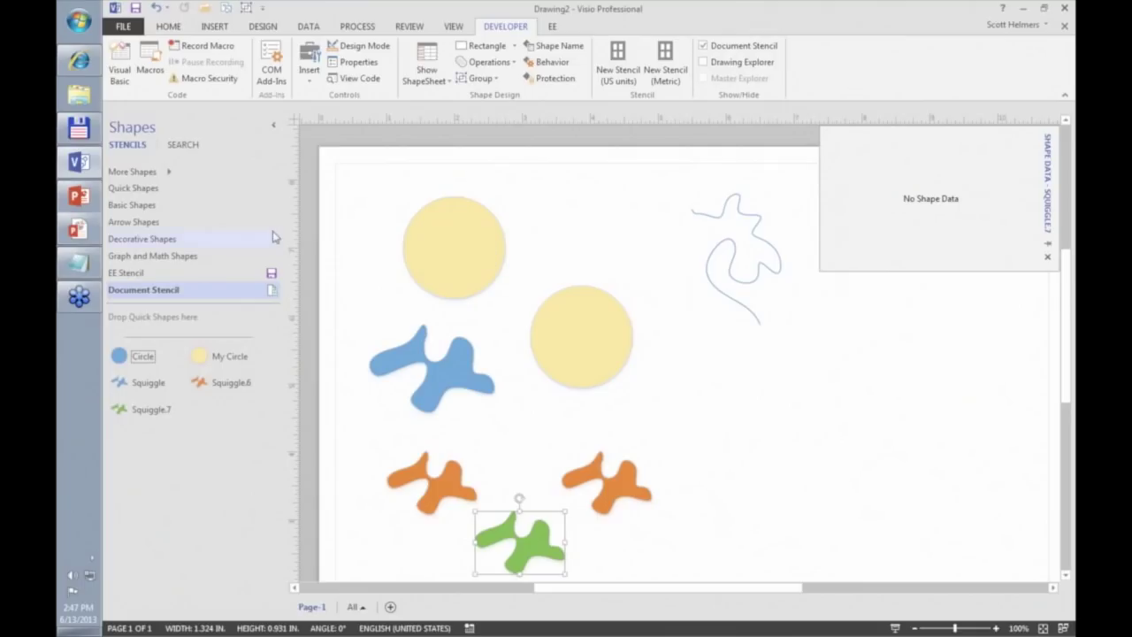
# Place a Flexible Arrow from the Arrow Shapes stencil on the drawing page, to the right of the lower yellow circle
pyautogui.click(137, 224)
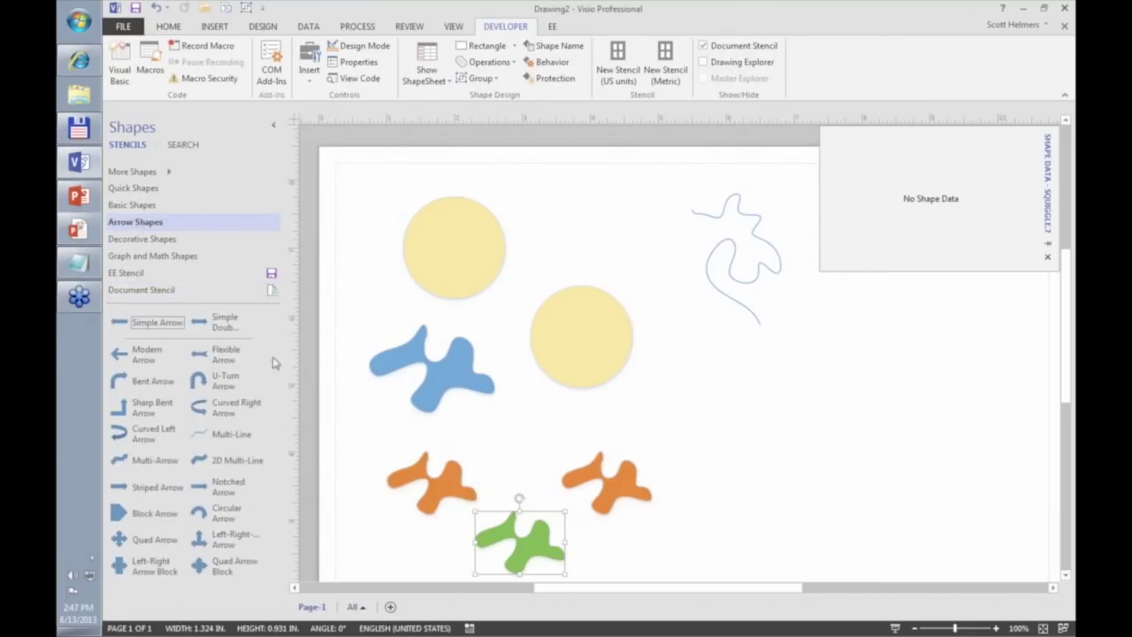
pyautogui.click(239, 359)
pyautogui.moveTo(240, 359); pyautogui.dragTo(907, 357)
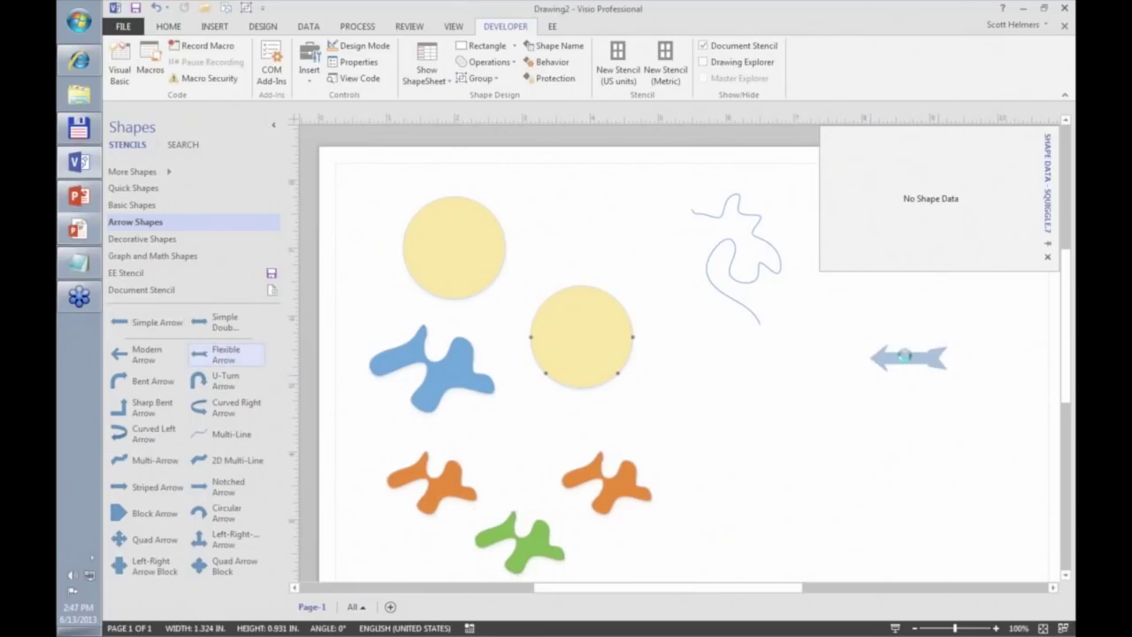
# Compare the masters in the document stencil, including Circle and Squiggle, with those in the EE Stencil
pyautogui.click(168, 291)
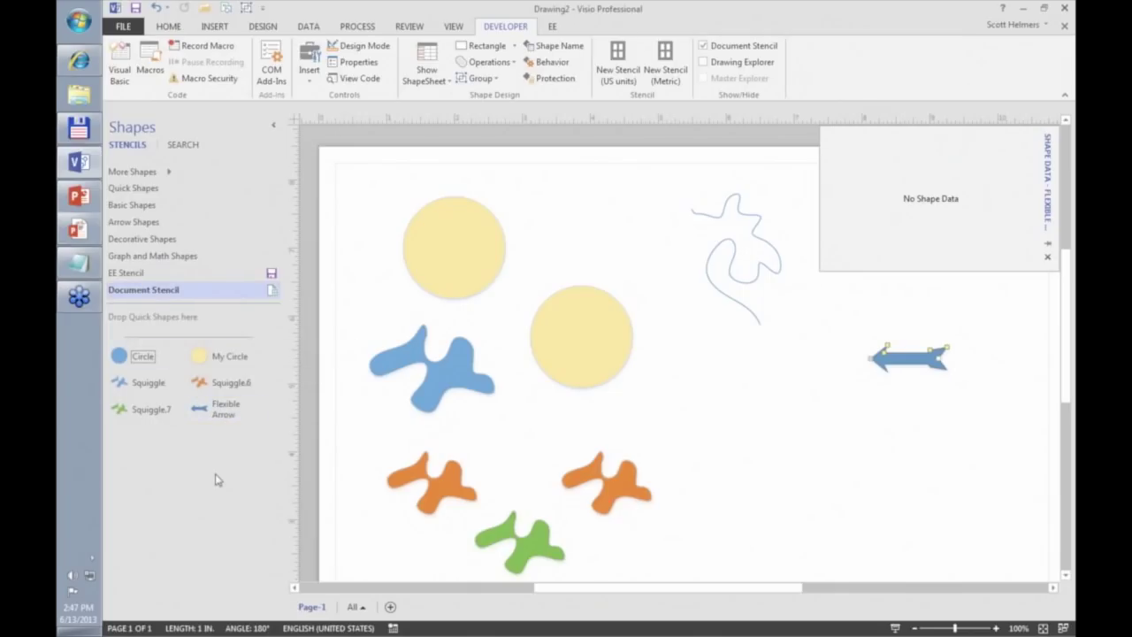
pyautogui.click(119, 358)
pyautogui.click(150, 388)
pyautogui.click(134, 274)
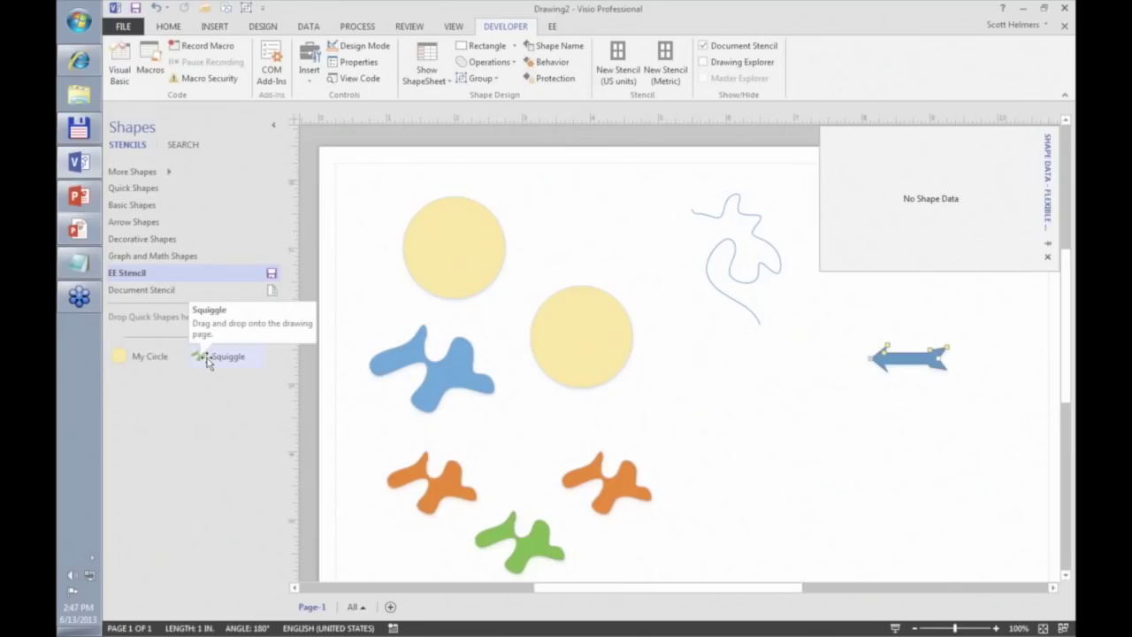
pyautogui.click(134, 290)
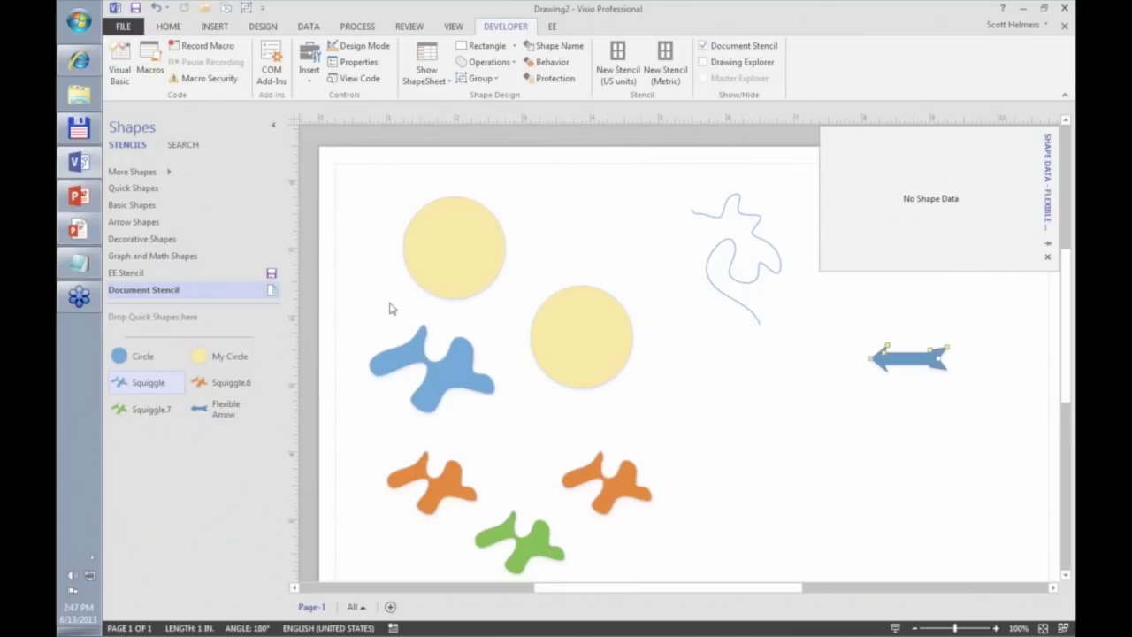
# Open the document stencil's blue Squiggle master shape for editing and select the squiggle
pyautogui.rightClick(146, 381)
pyautogui.moveTo(232, 544)
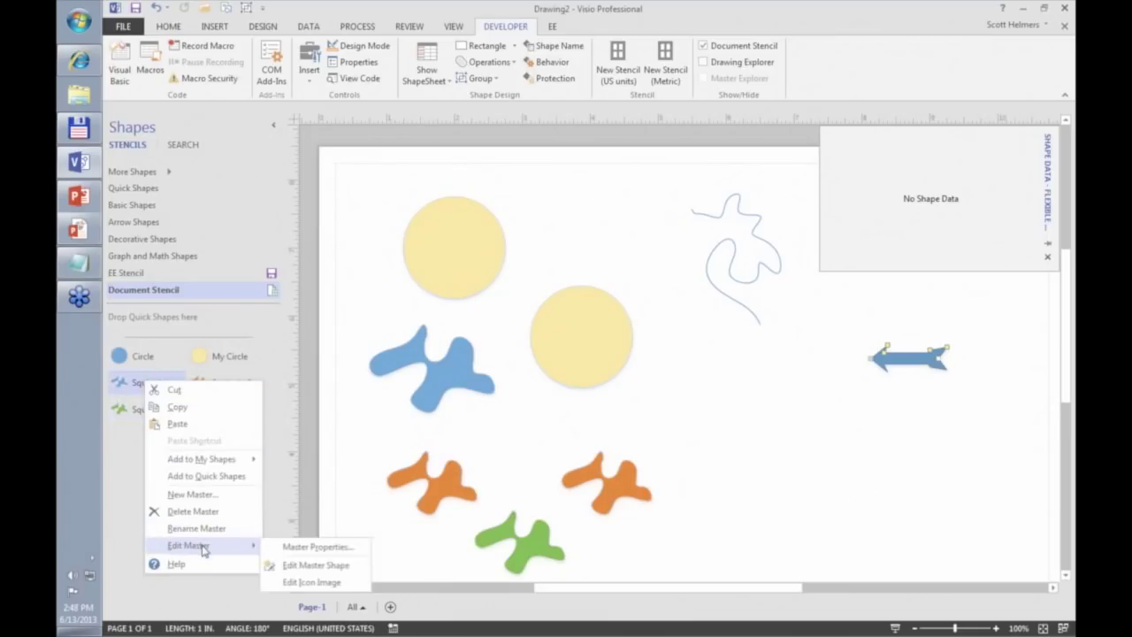
pyautogui.click(321, 566)
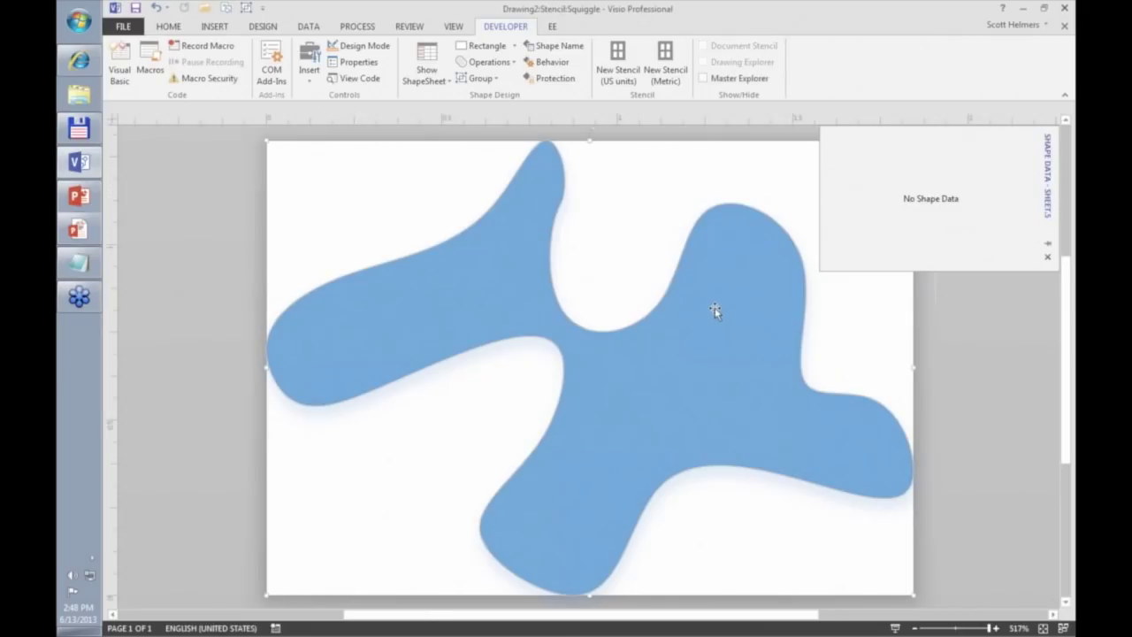
pyautogui.click(714, 309)
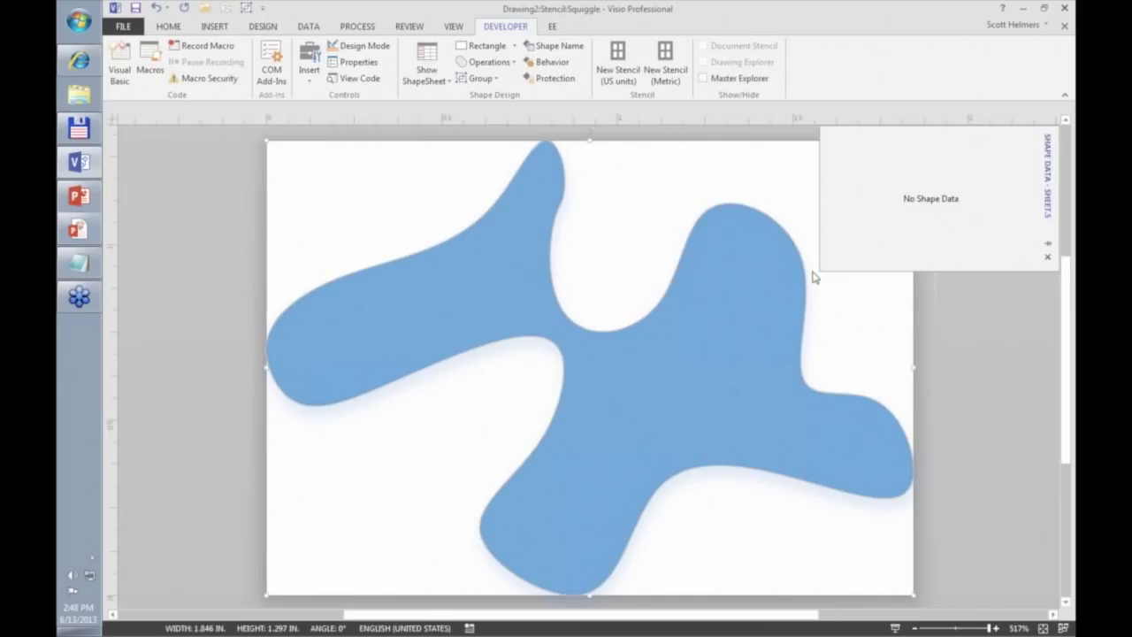
pyautogui.press('Escape')
pyautogui.click(762, 262)
pyautogui.rightClick(757, 253)
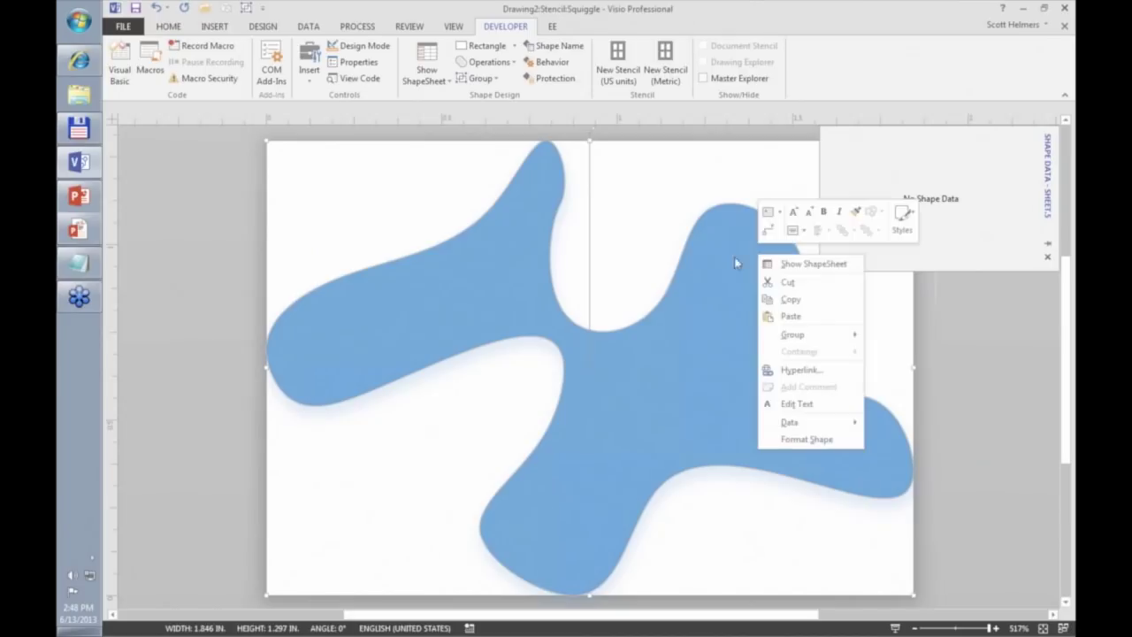
pyautogui.press('Escape')
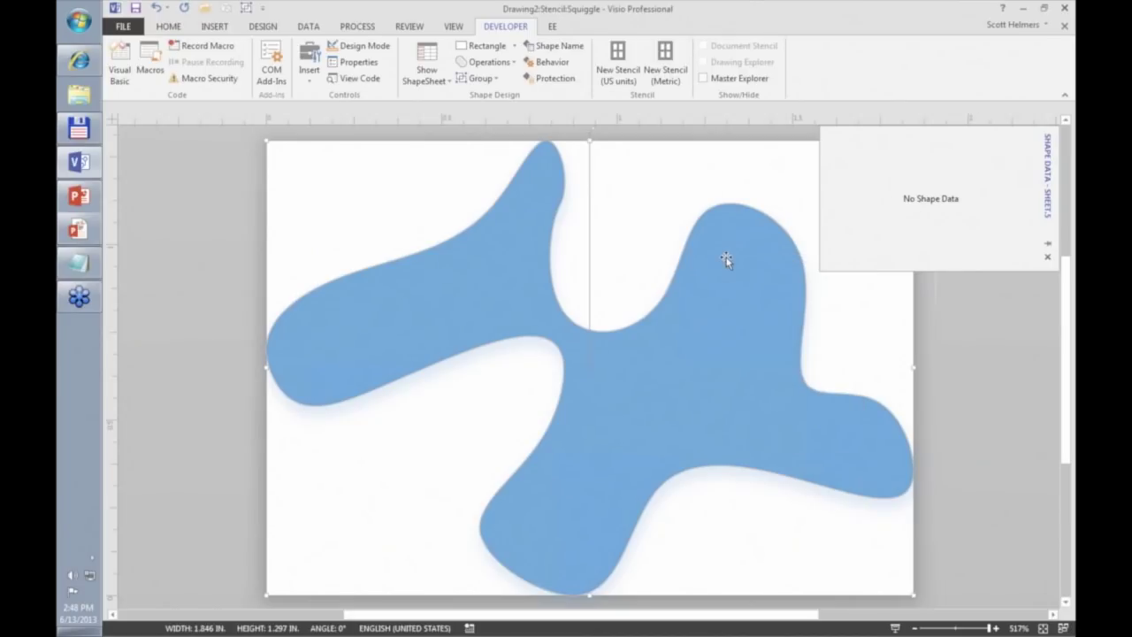
# Apply the unfilled theme style with an orange outline to the selected squiggle
pyautogui.rightClick(726, 259)
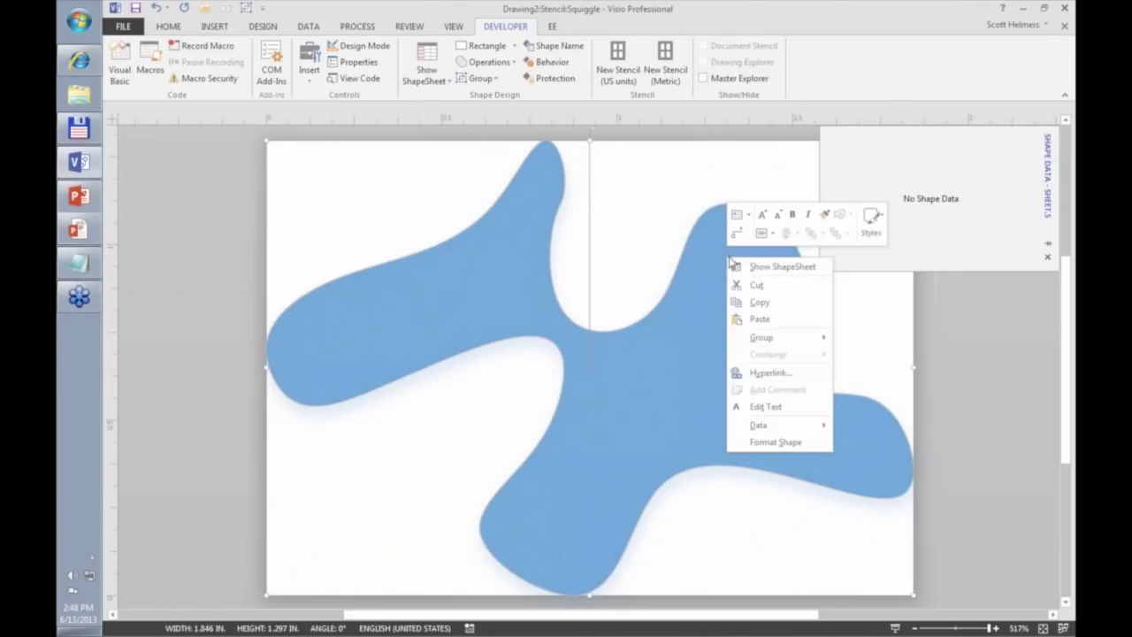
pyautogui.click(872, 232)
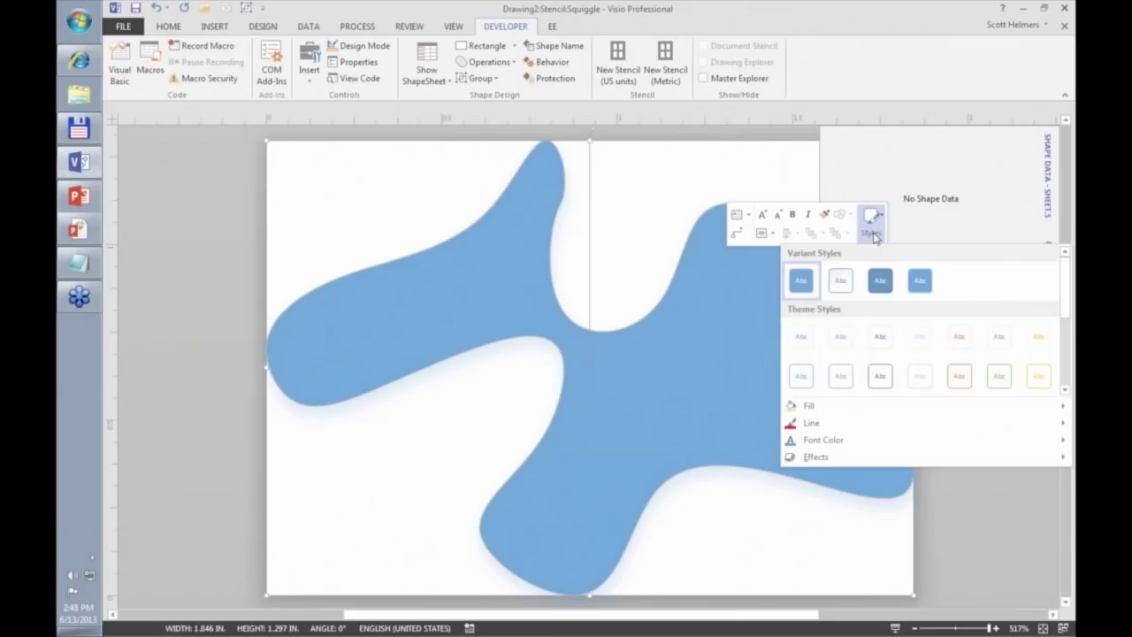
pyautogui.click(960, 377)
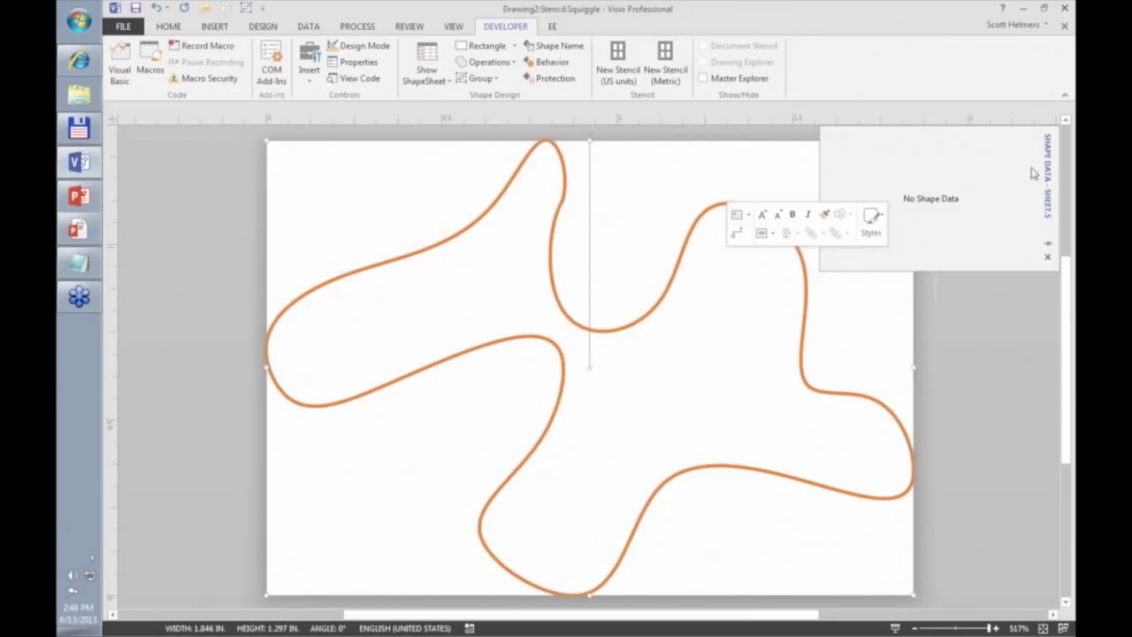
# Update the document stencil's Squiggle master and all of its instances, and check the Squiggle master in the EE Stencil
pyautogui.click(1064, 26)
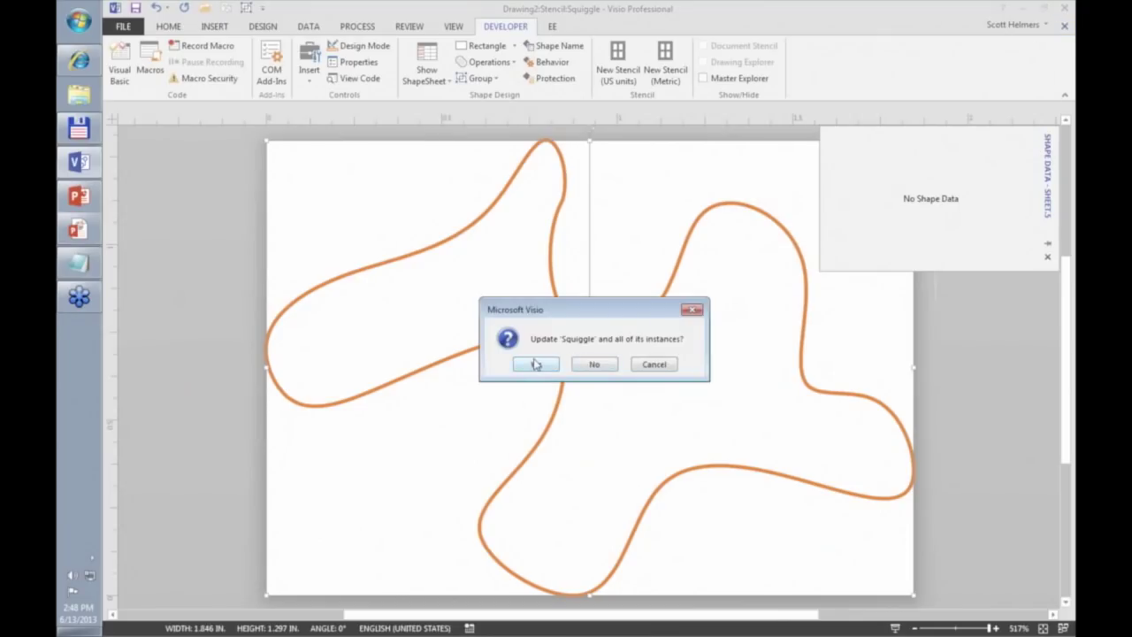
pyautogui.click(535, 365)
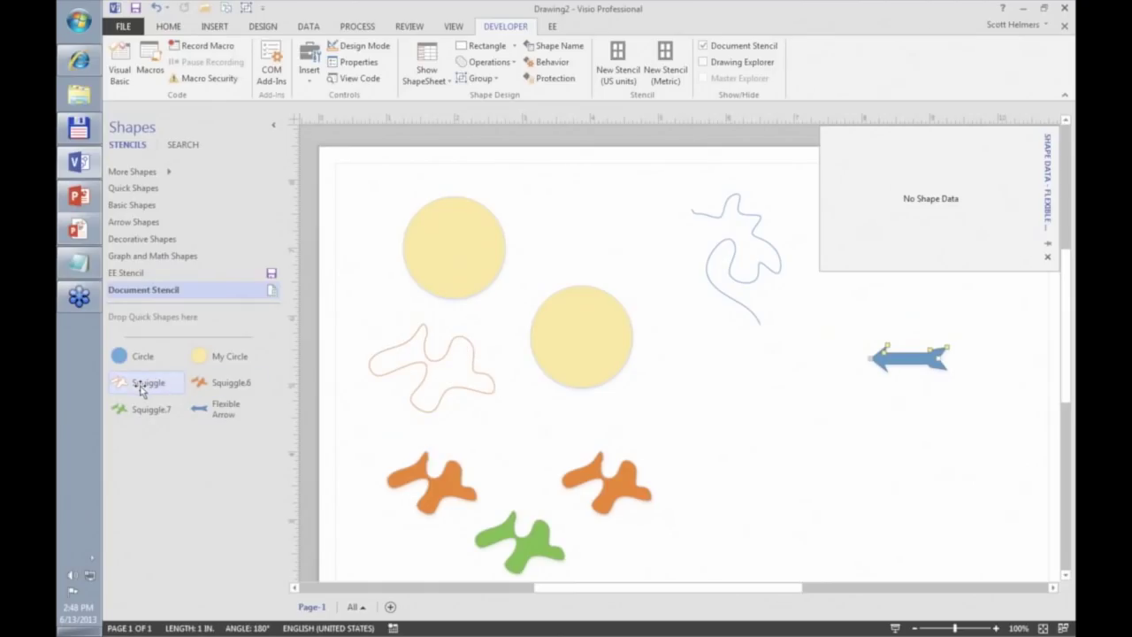
pyautogui.click(134, 274)
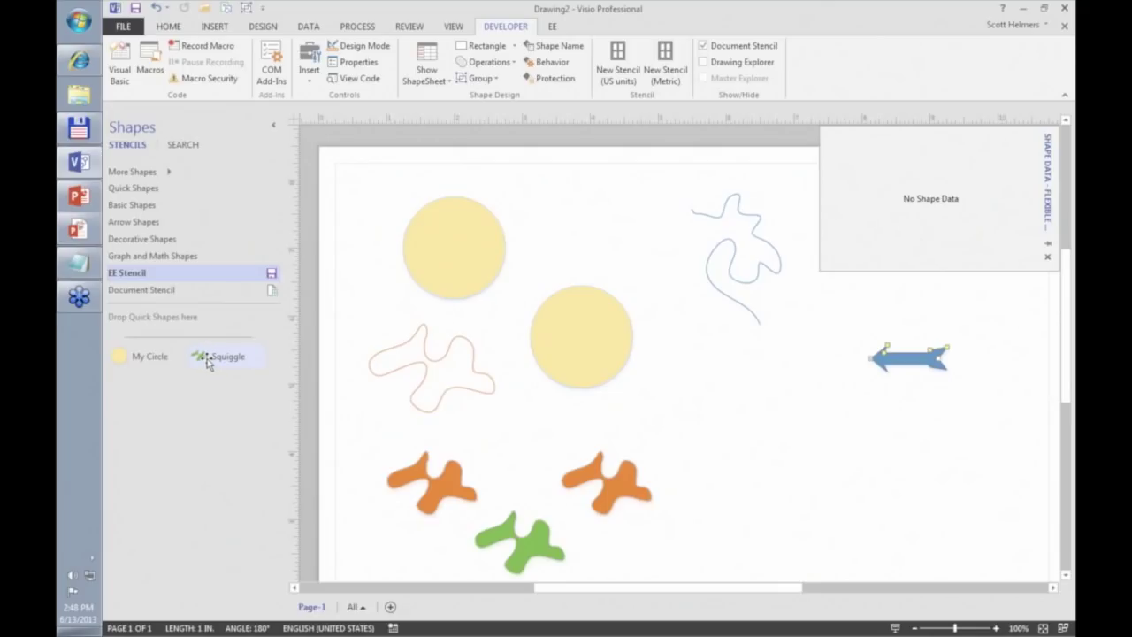
# Compare the EE Stencil's Squiggle master with the Squiggle masters in the document stencil
pyautogui.click(207, 361)
pyautogui.click(150, 292)
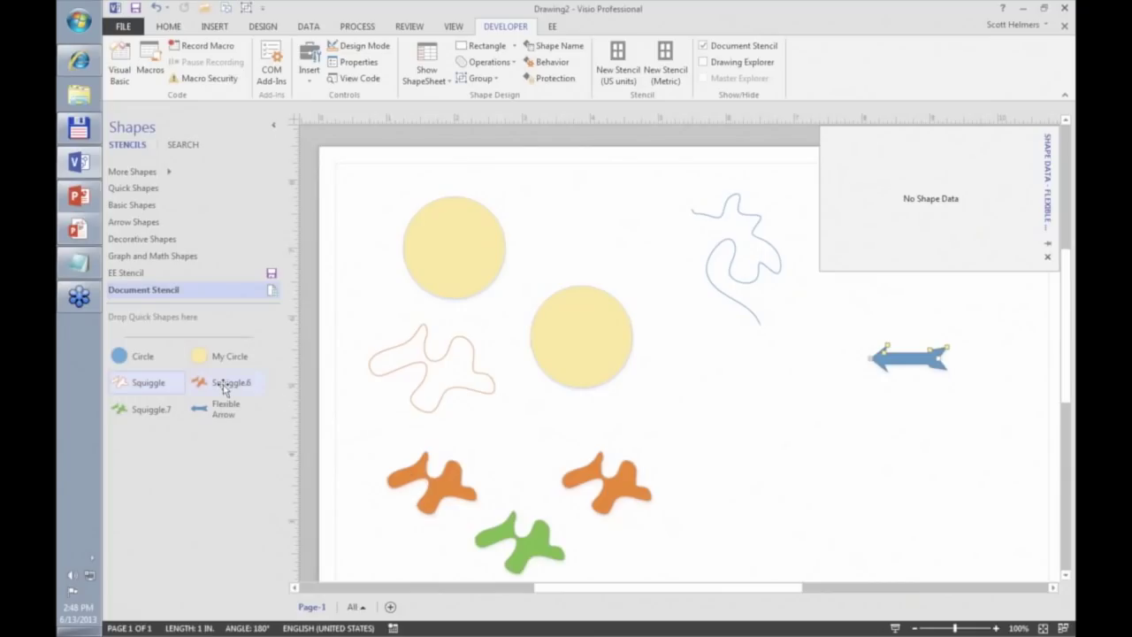
pyautogui.rightClick(222, 385)
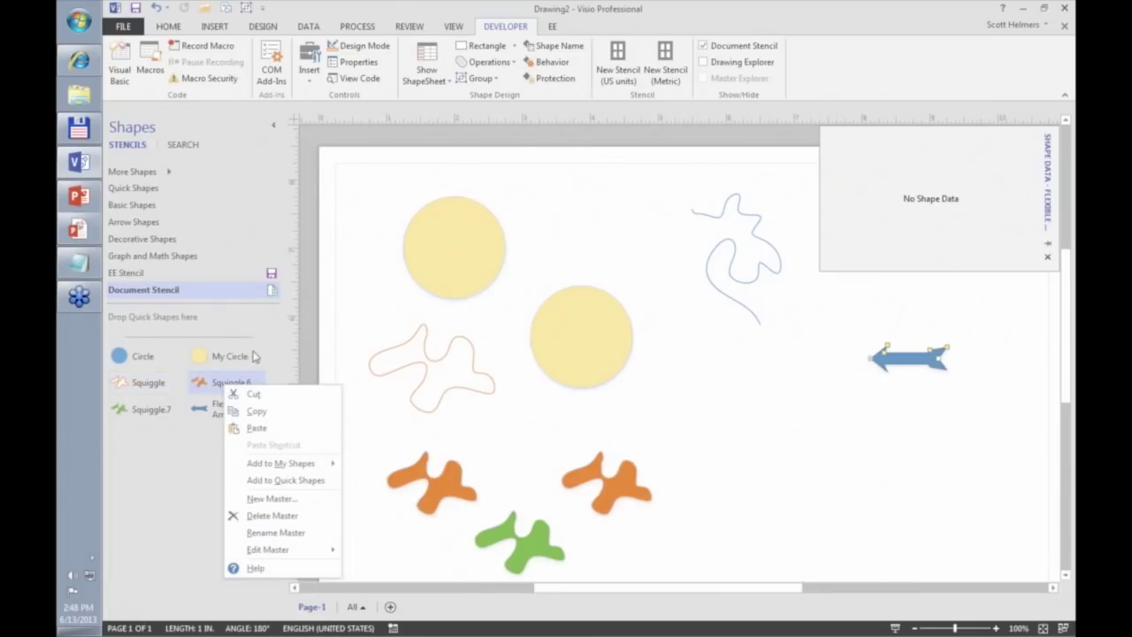
pyautogui.click(202, 355)
pyautogui.click(203, 355)
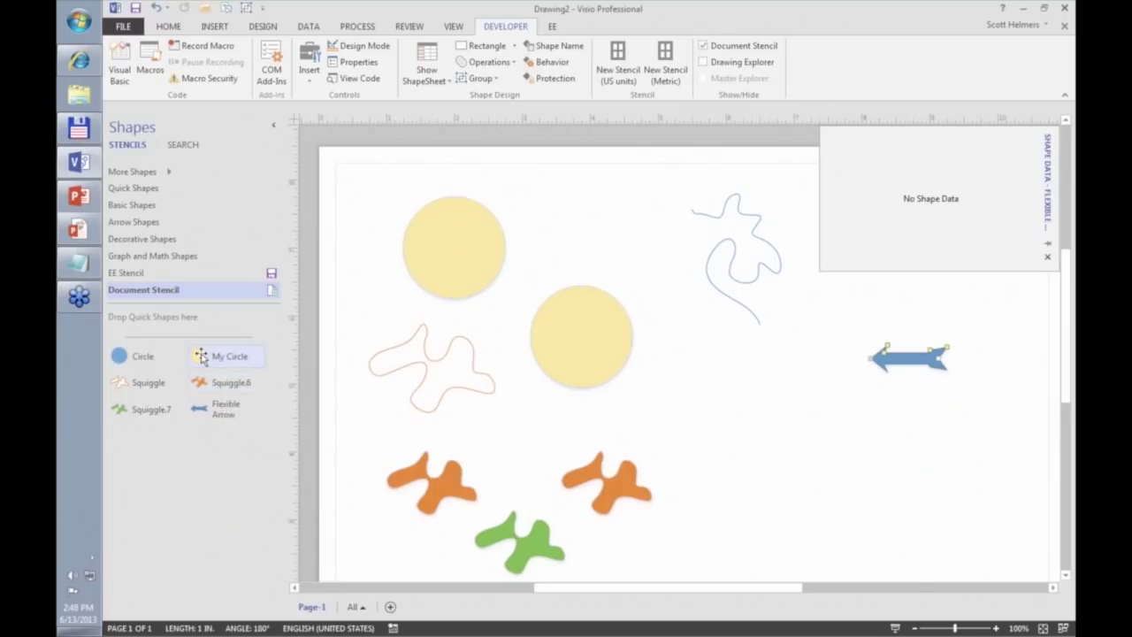
# Open the document stencil's My Circle master shape, inspect the circle's shape data fields, and close the master window
pyautogui.rightClick(203, 356)
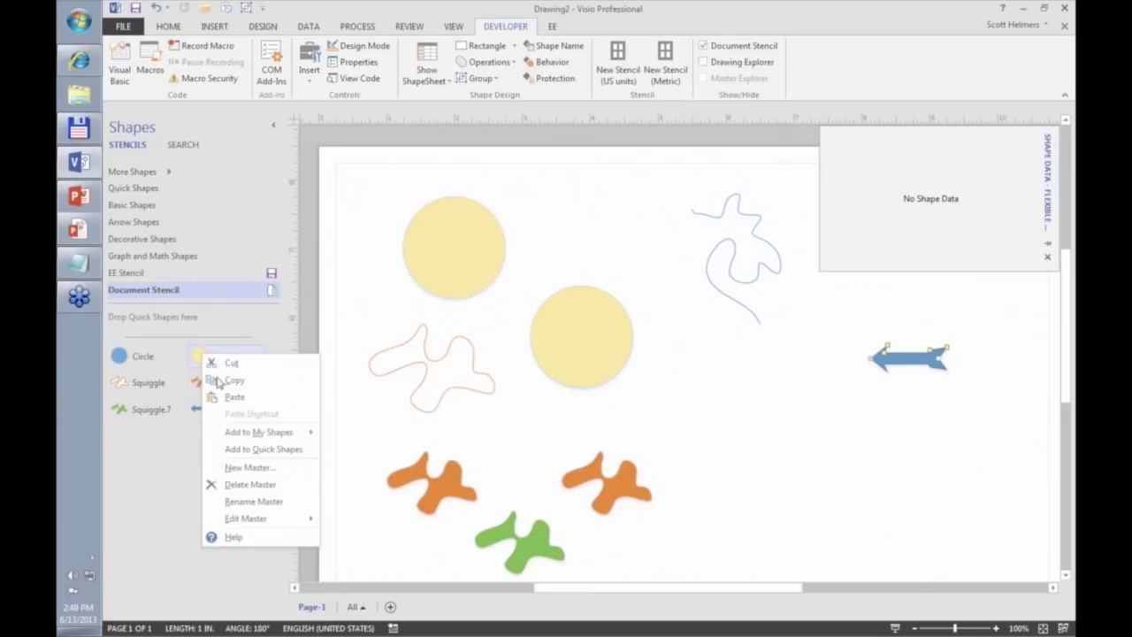
pyautogui.moveTo(255, 519)
pyautogui.click(362, 541)
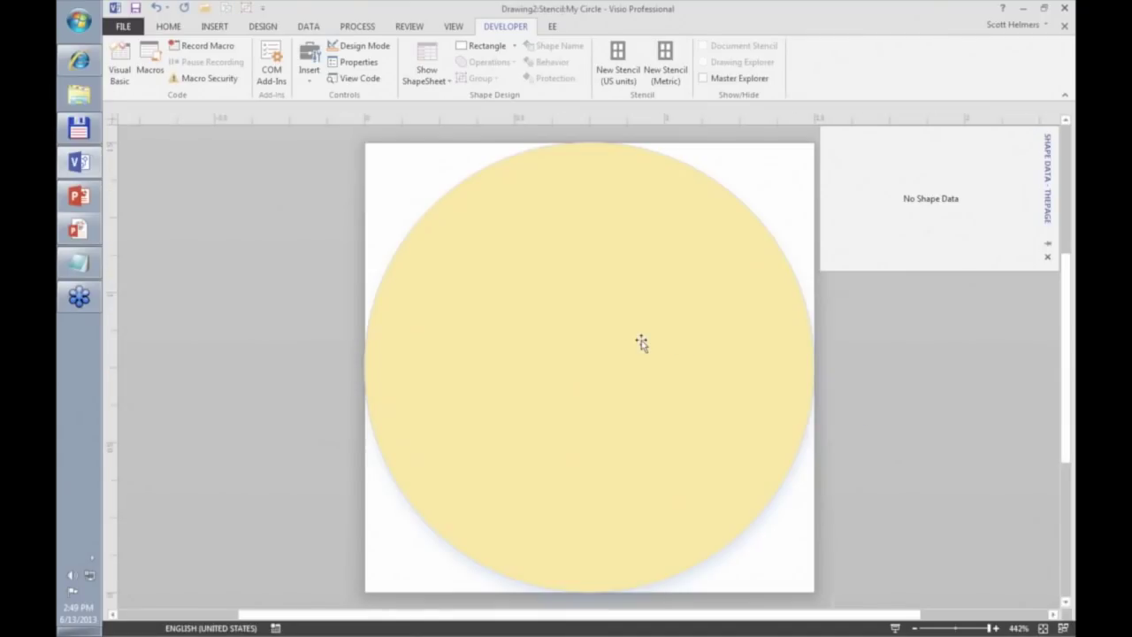
pyautogui.click(641, 343)
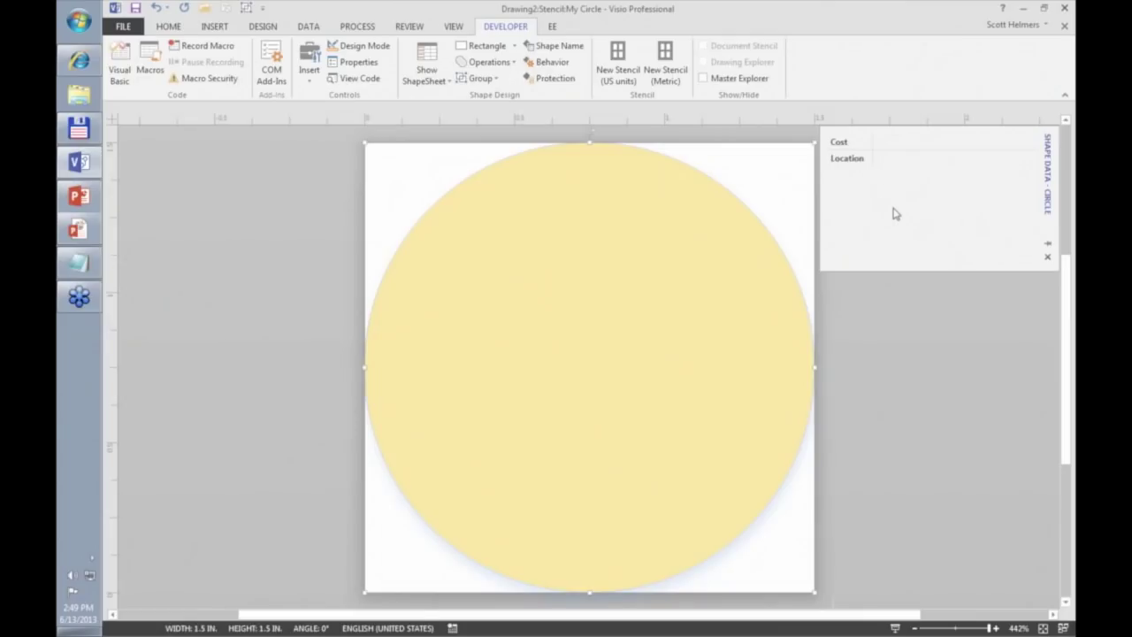
pyautogui.click(1064, 27)
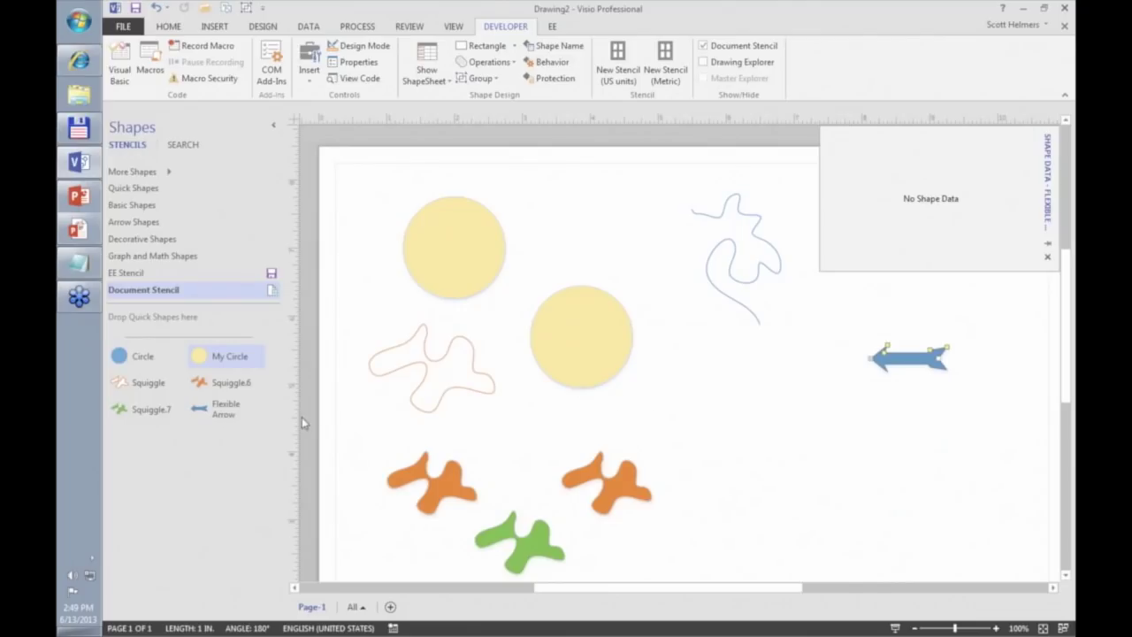
# Compare the EE Stencil with the document stencil once more and hide the document stencil
pyautogui.click(133, 274)
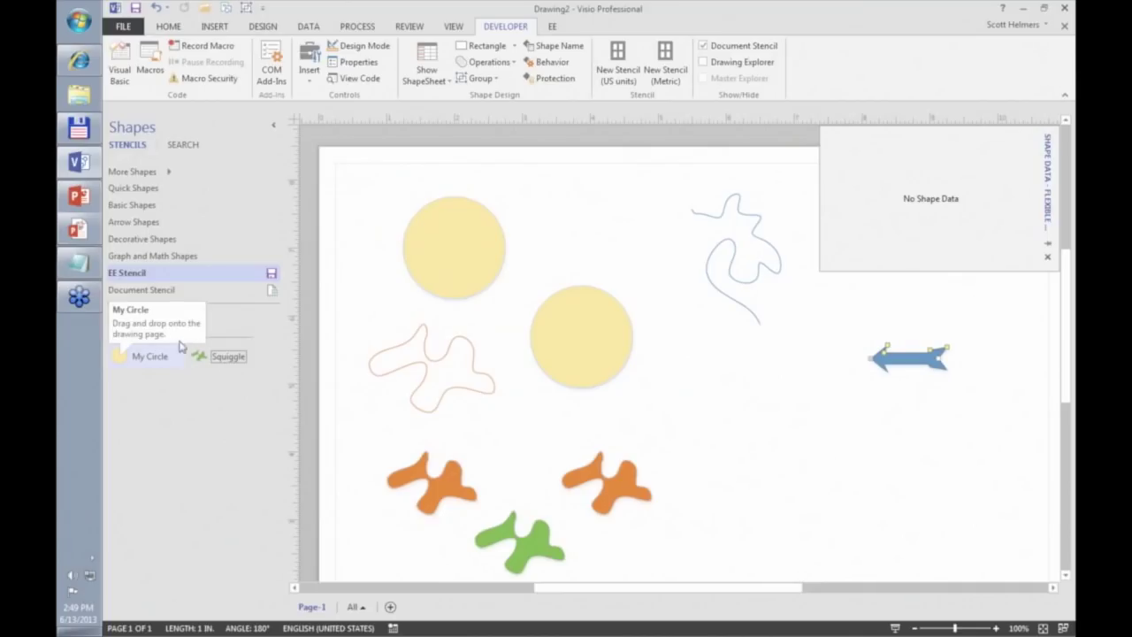
pyautogui.click(150, 297)
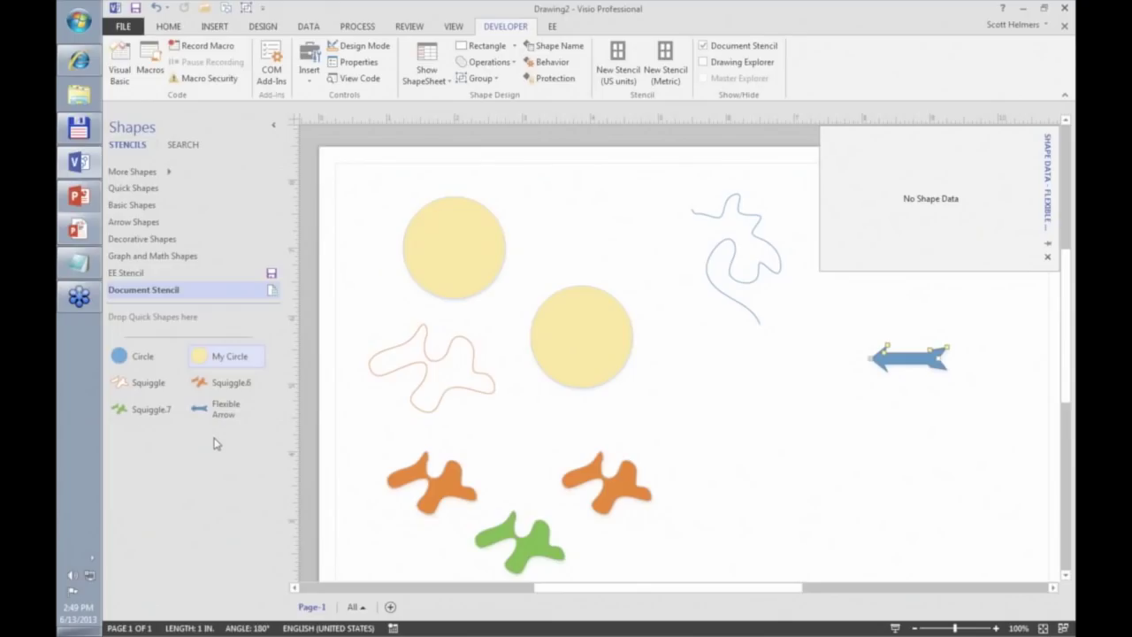
pyautogui.click(703, 46)
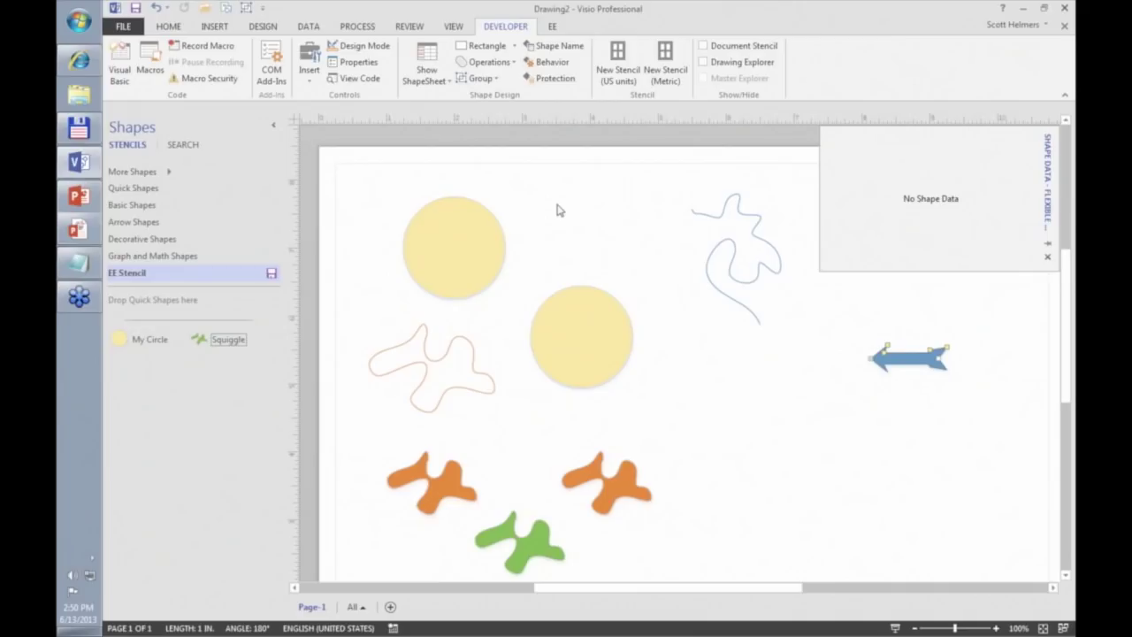
# Create a new drawing from the Basic Diagram template and place a Rectangle shape near the page's upper-left corner
pyautogui.click(124, 27)
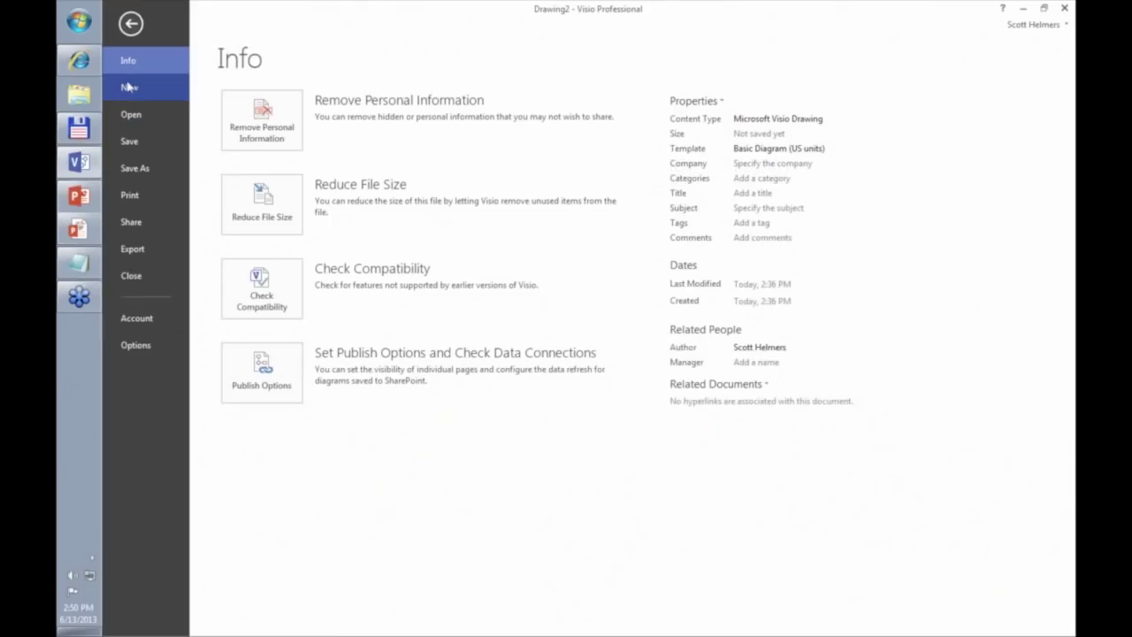
pyautogui.click(131, 88)
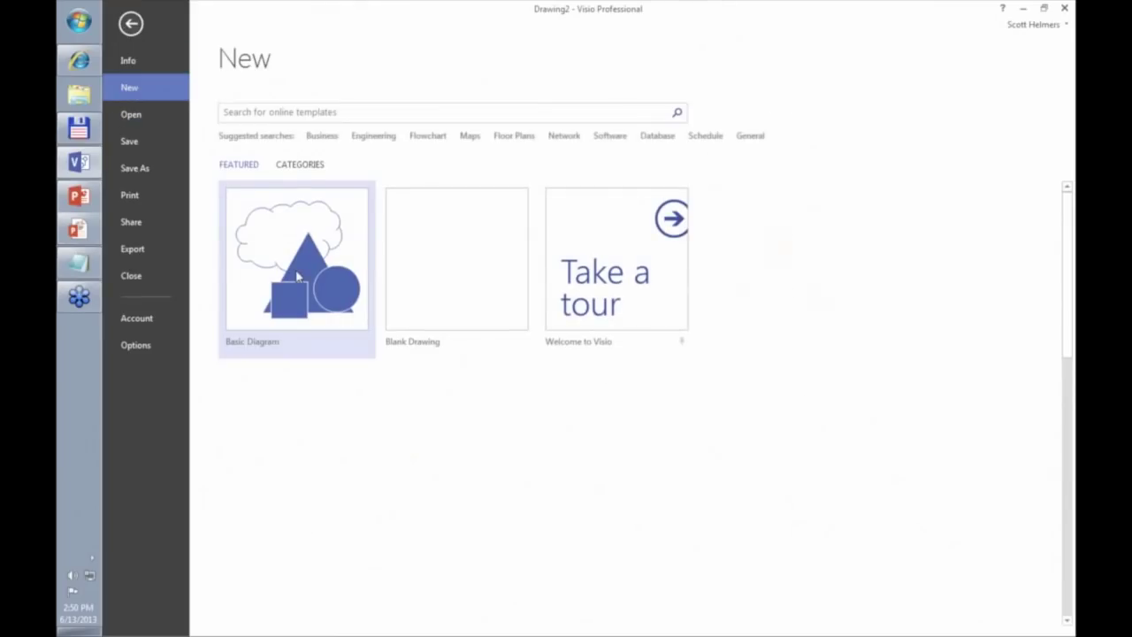
pyautogui.click(298, 276)
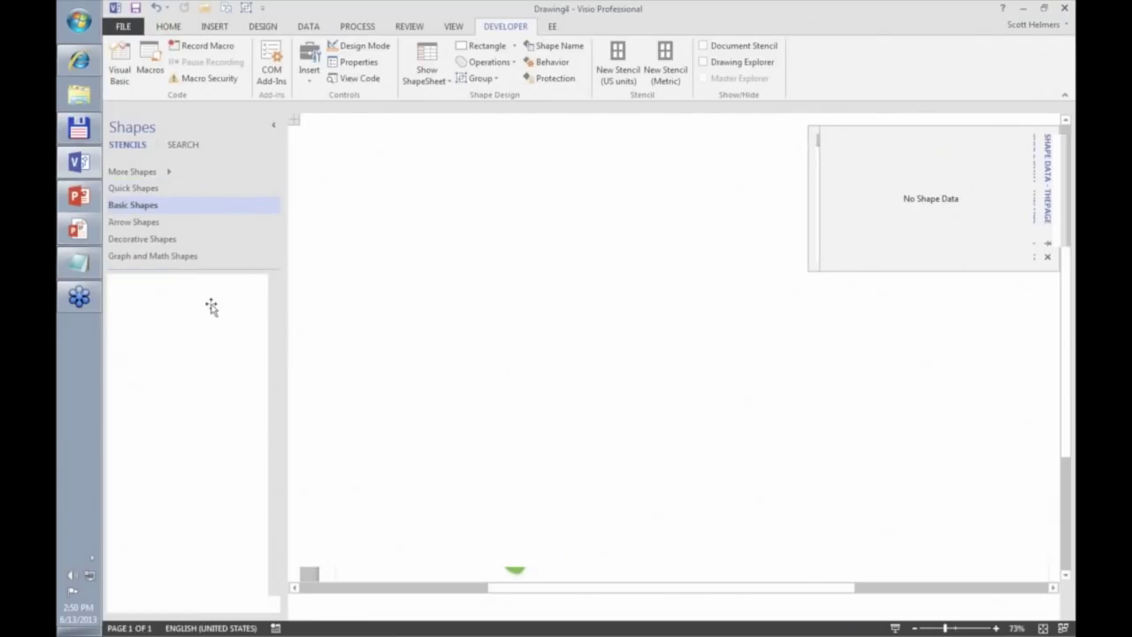
pyautogui.moveTo(123, 292); pyautogui.dragTo(495, 212)
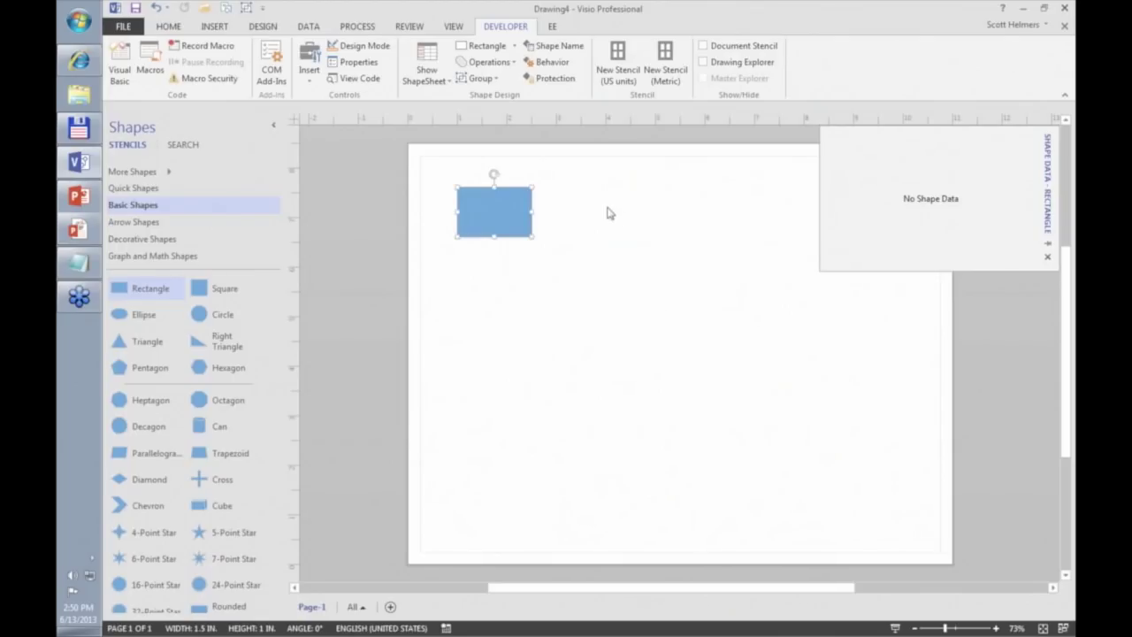
# Close the Shape Data window covering the new drawing's page
pyautogui.click(261, 26)
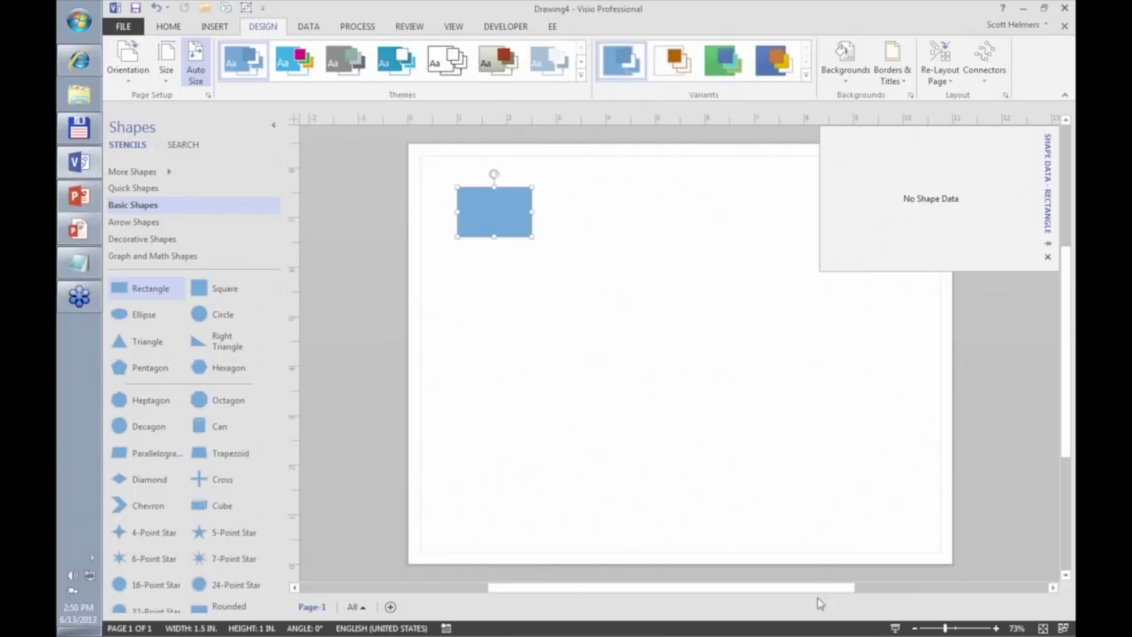
pyautogui.click(870, 586)
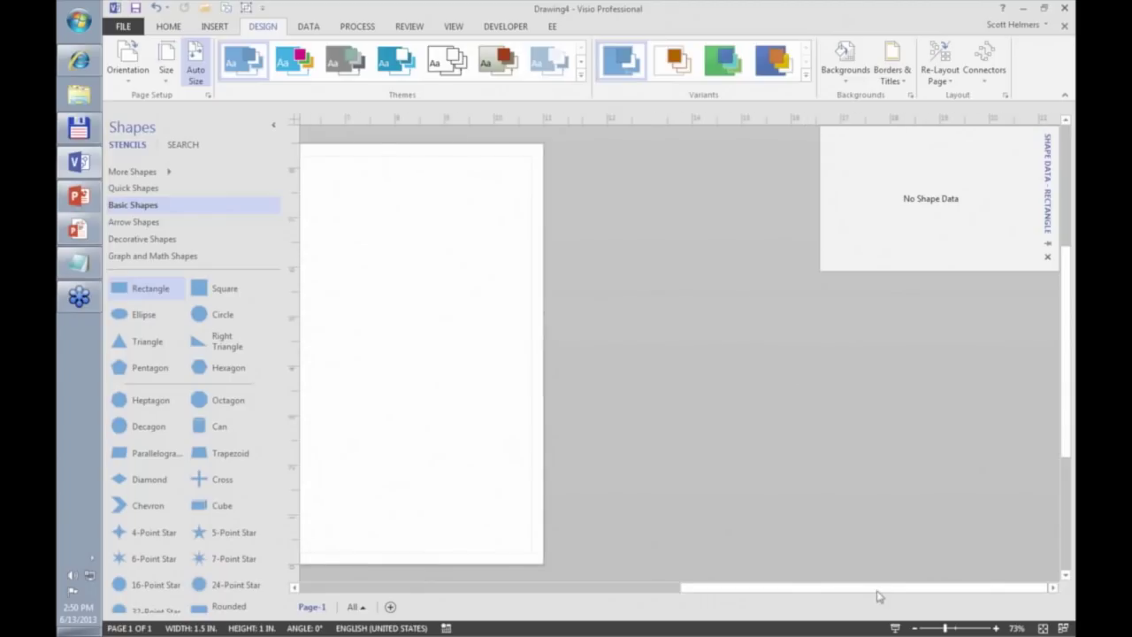
pyautogui.moveTo(892, 589); pyautogui.dragTo(591, 593)
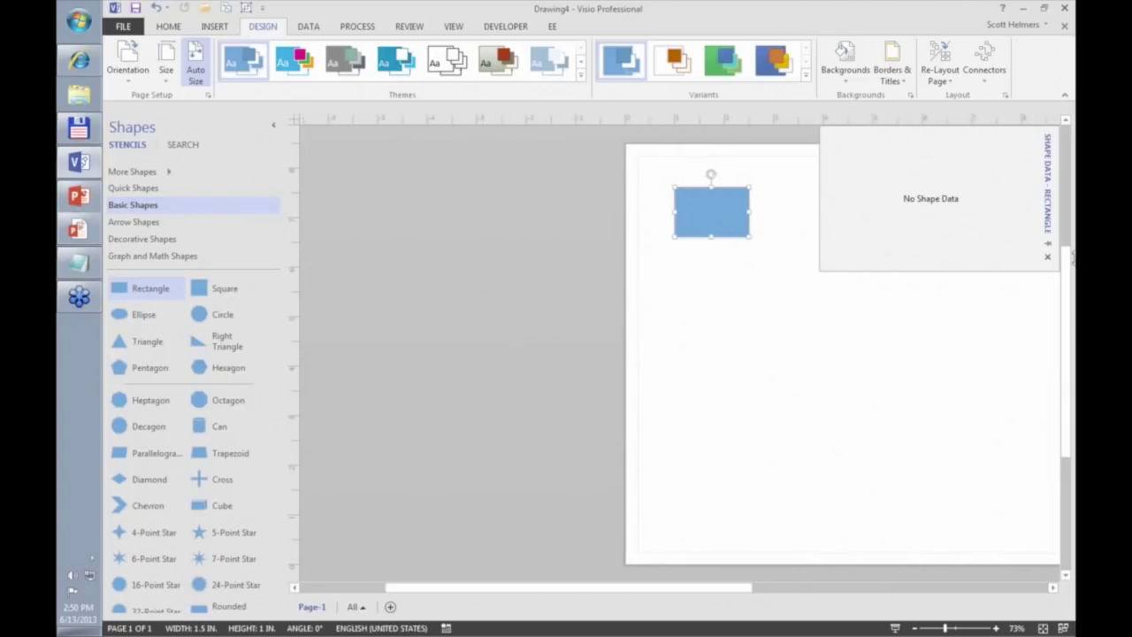
pyautogui.click(1047, 258)
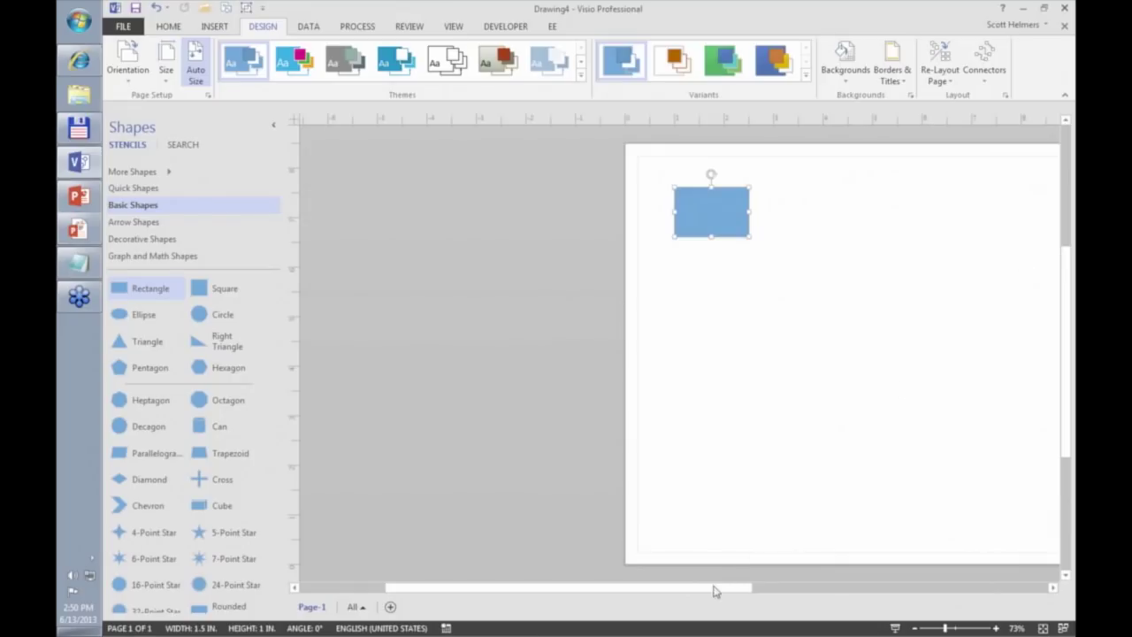
pyautogui.moveTo(716, 591); pyautogui.dragTo(672, 586)
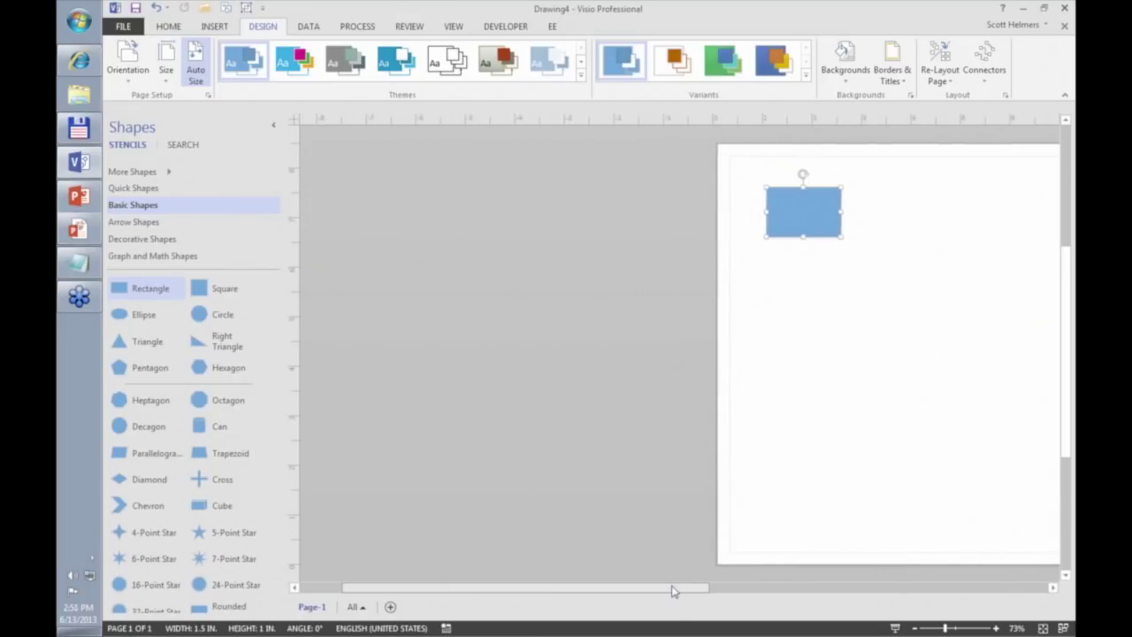
# Apply the plain unfilled theme, the last in the Professional group, to the drawing and select the rectangle
pyautogui.click(580, 75)
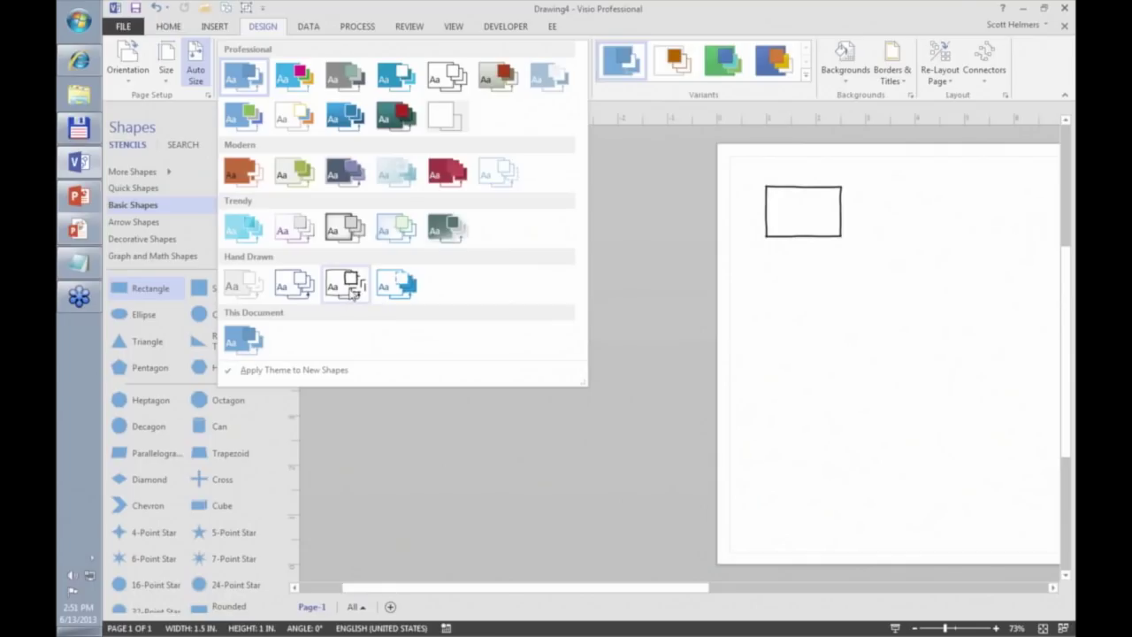
pyautogui.click(442, 115)
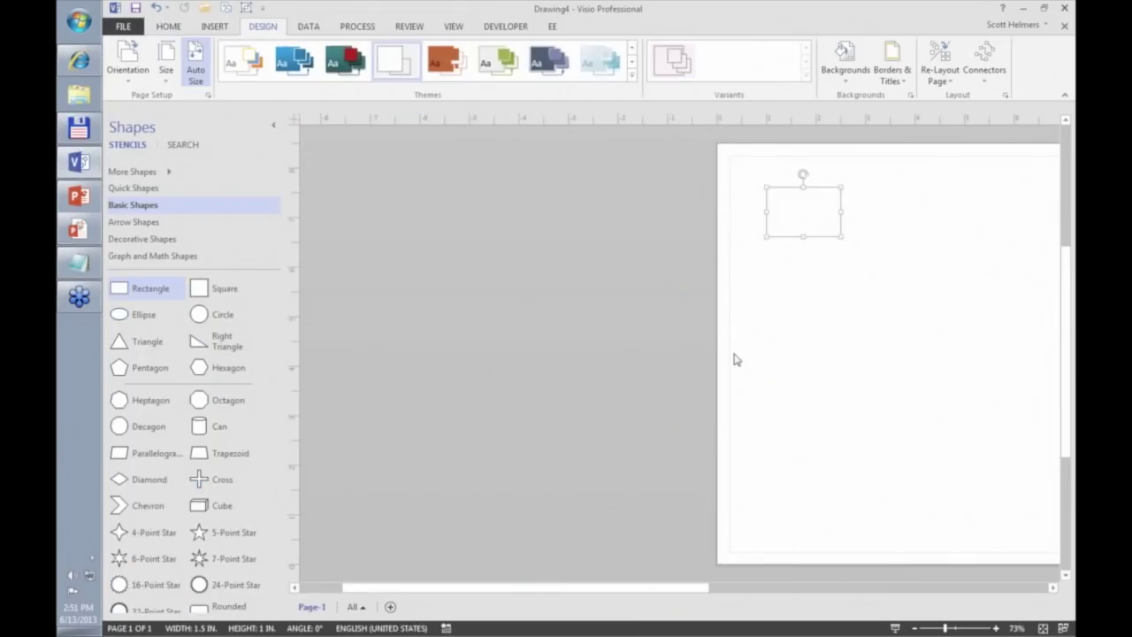
pyautogui.click(817, 353)
pyautogui.click(812, 205)
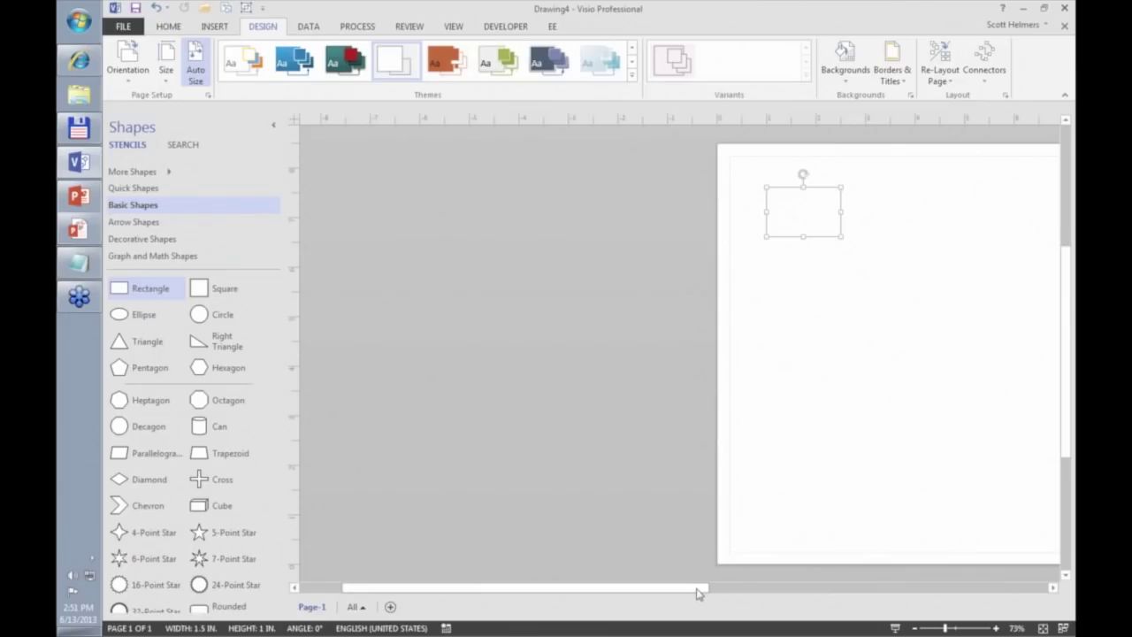
pyautogui.moveTo(698, 588); pyautogui.dragTo(863, 588)
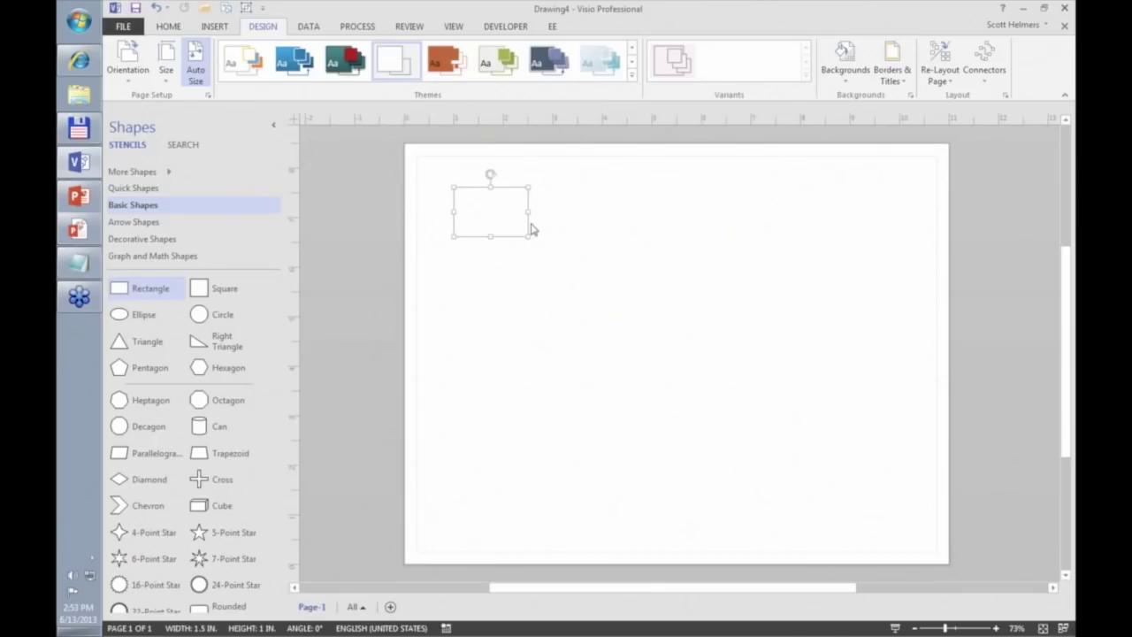
pyautogui.click(503, 28)
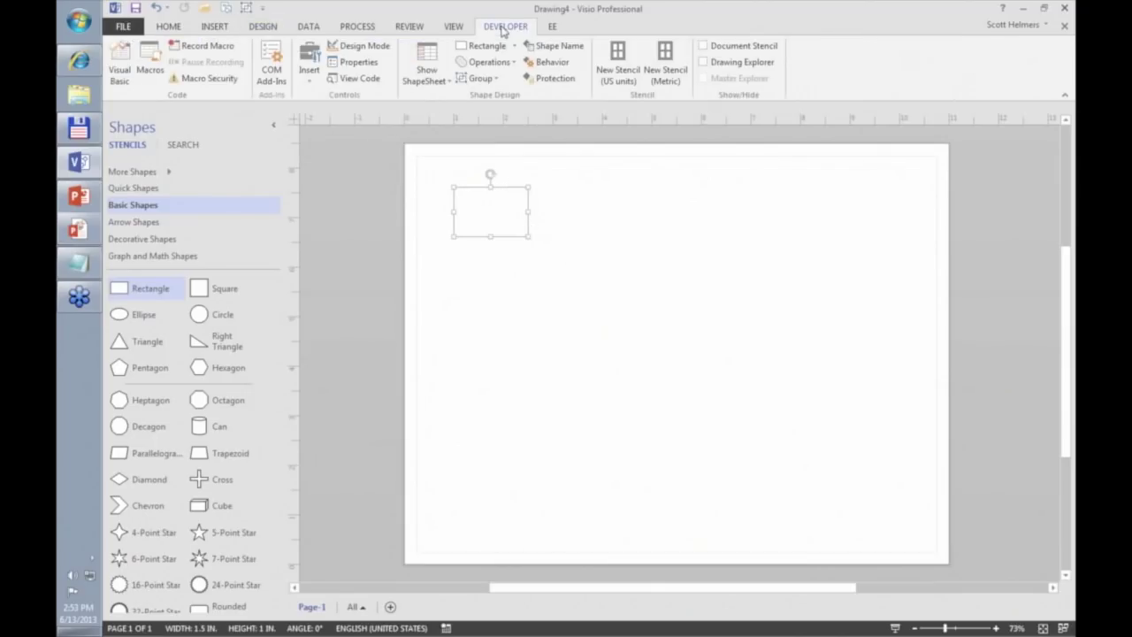
pyautogui.click(431, 81)
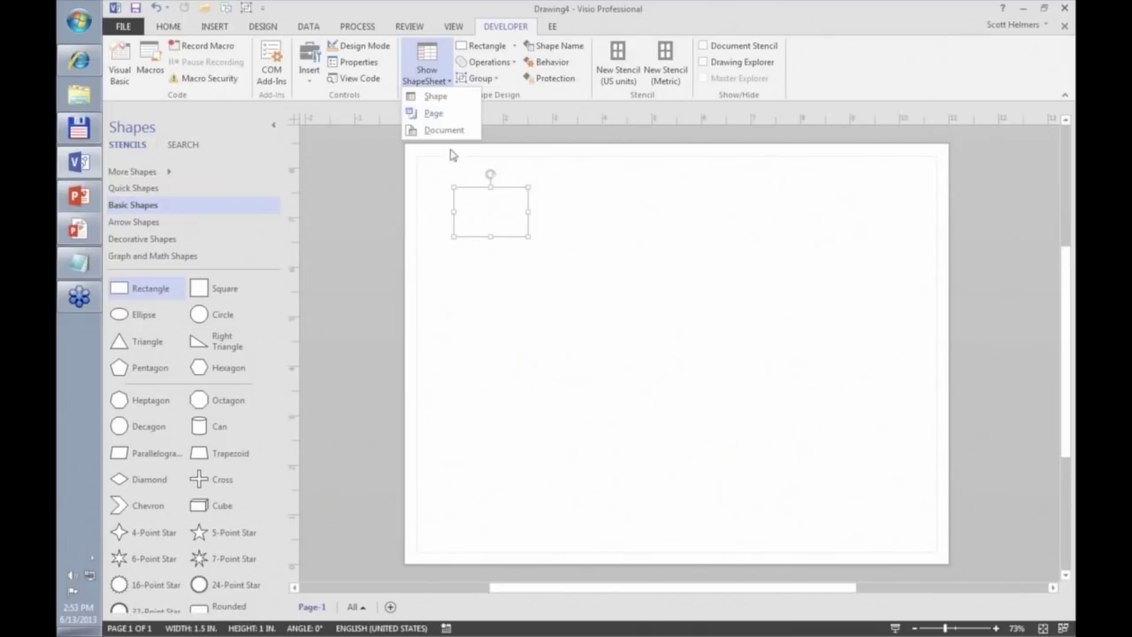
pyautogui.click(452, 97)
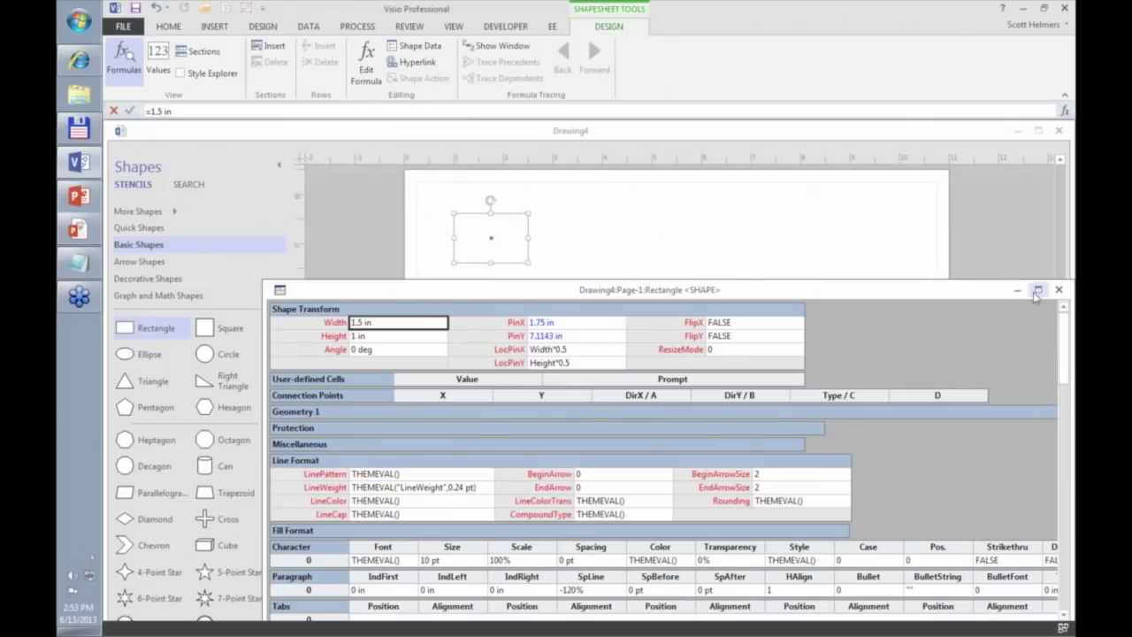
pyautogui.click(1059, 289)
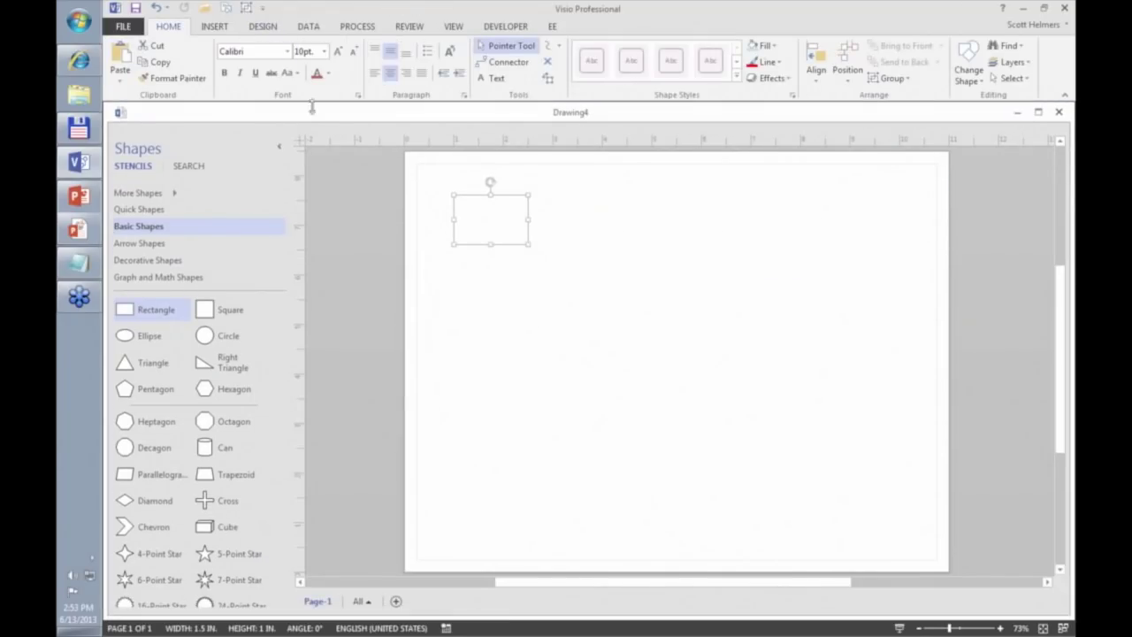
# Switch to Drawing2 and close it without saving the EE Stencil or the drawing
pyautogui.click(1062, 627)
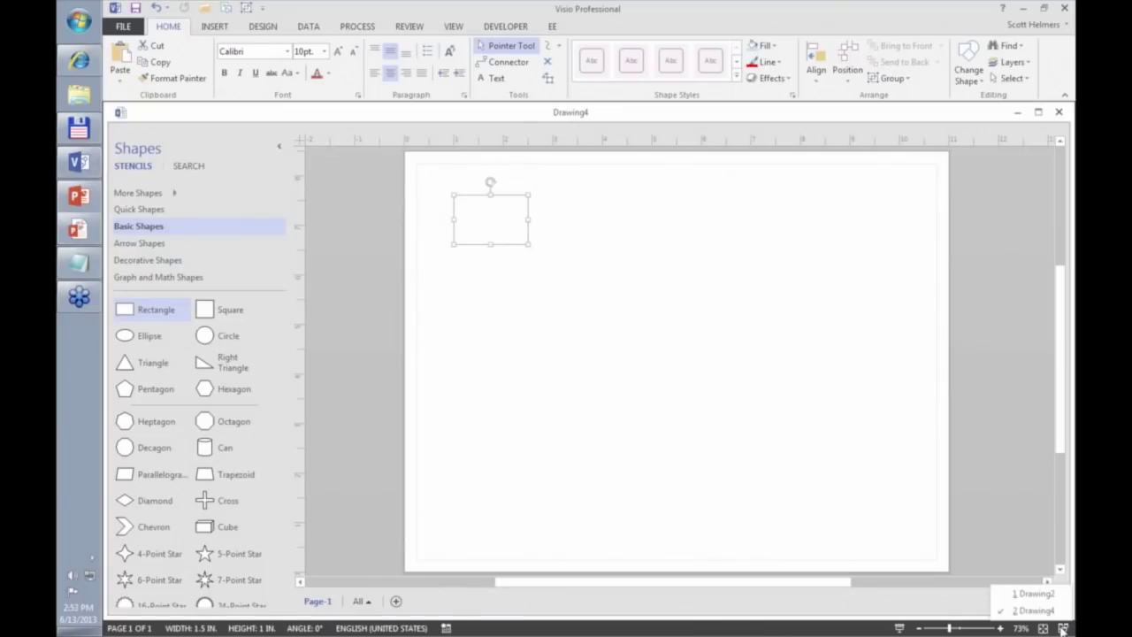
pyautogui.click(1032, 594)
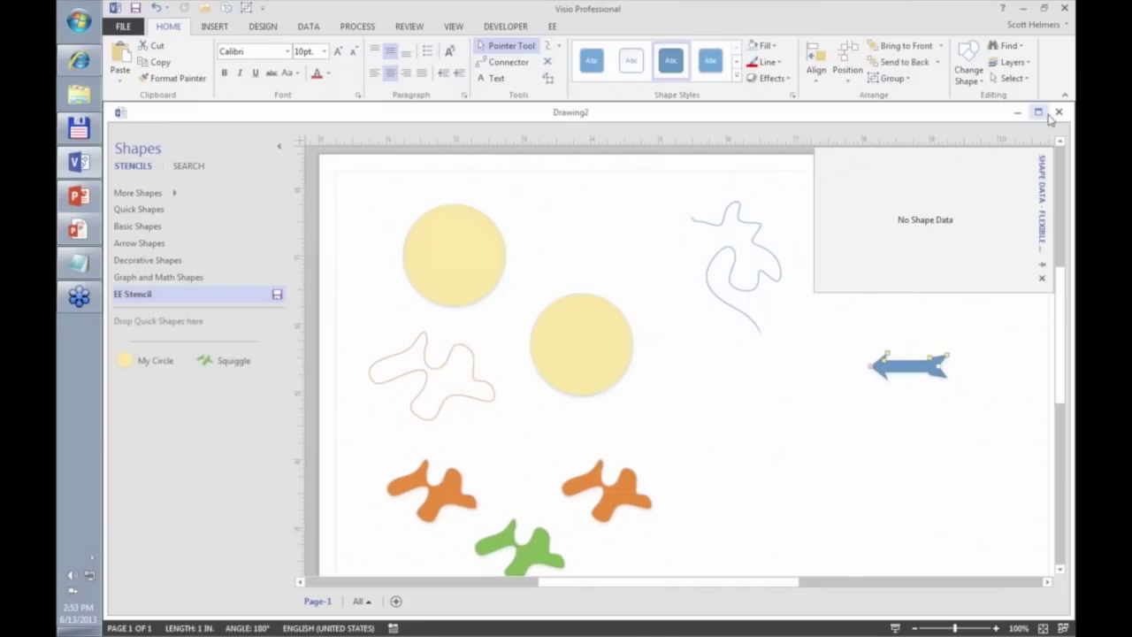
pyautogui.doubleClick(963, 114)
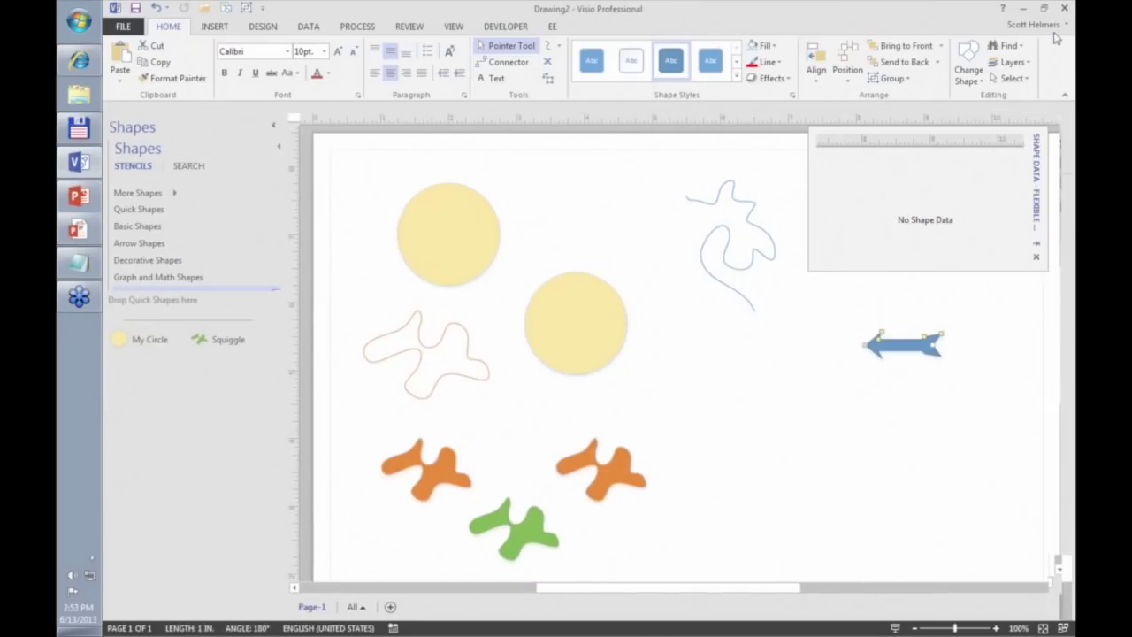
pyautogui.click(1064, 25)
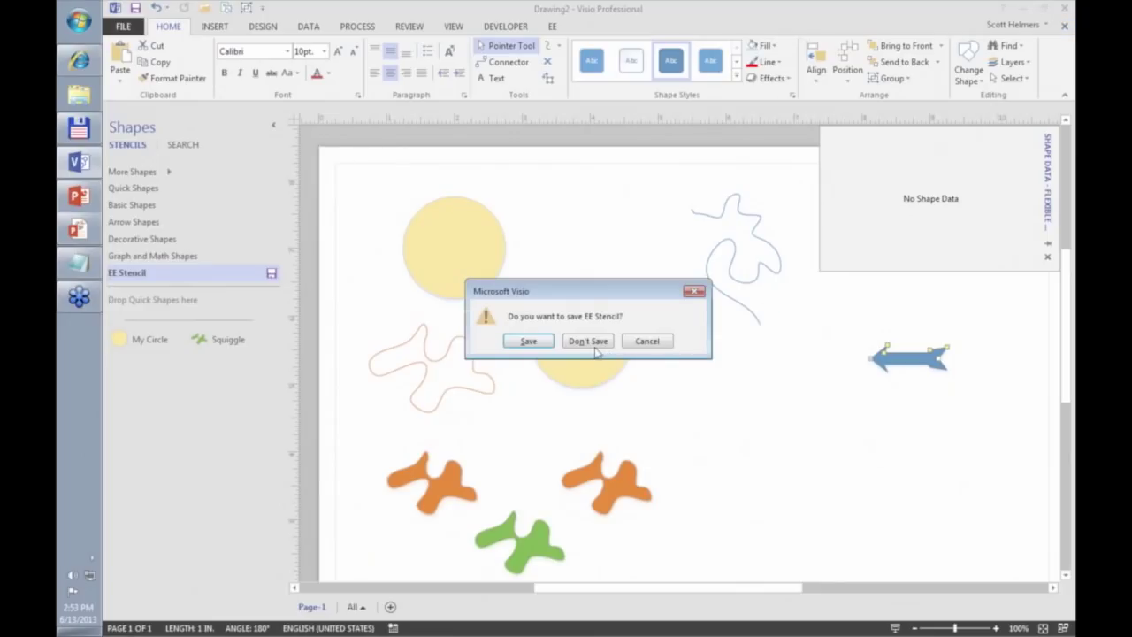
pyautogui.click(595, 346)
pyautogui.click(586, 345)
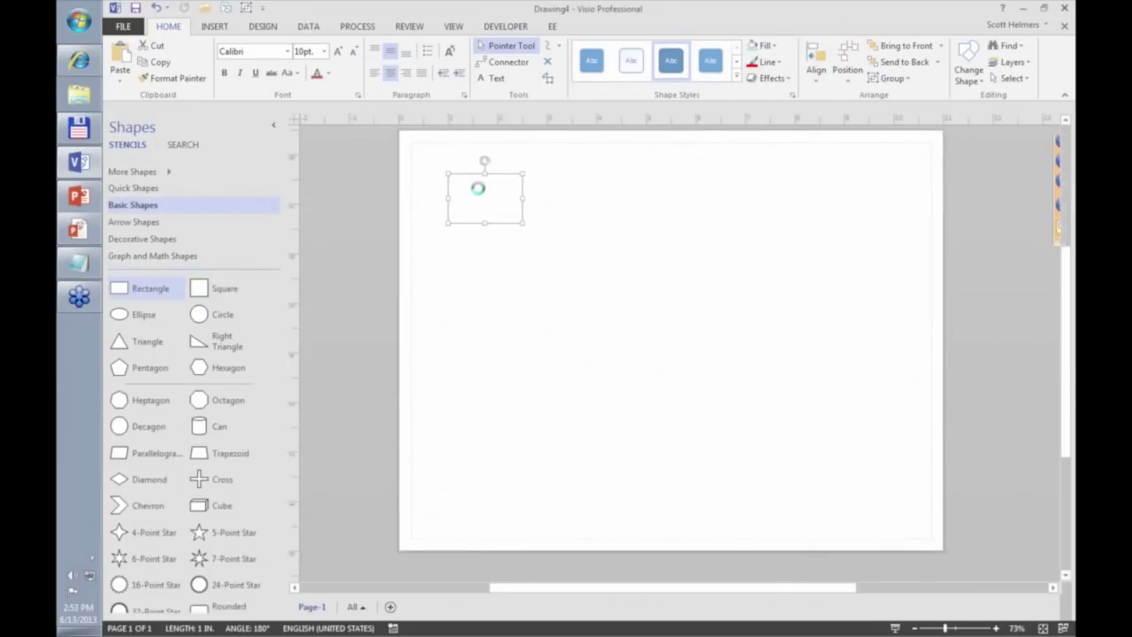
# Show the rectangle's ShapeSheet and arrange it below the drawing window with the rectangle in view
pyautogui.click(501, 26)
pyautogui.click(425, 79)
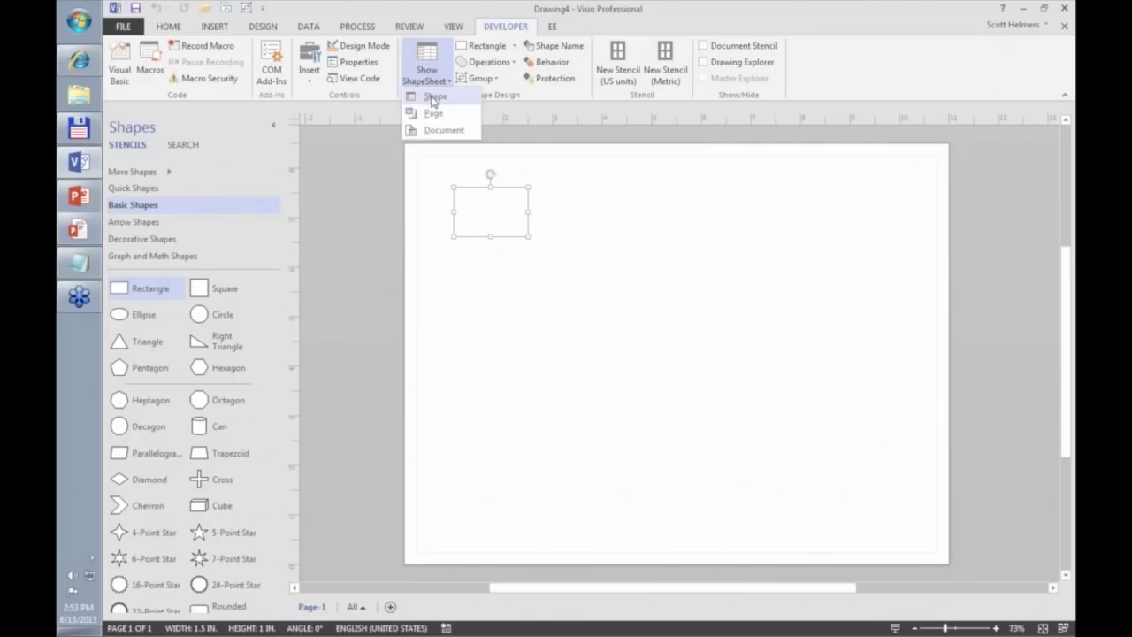
pyautogui.click(433, 97)
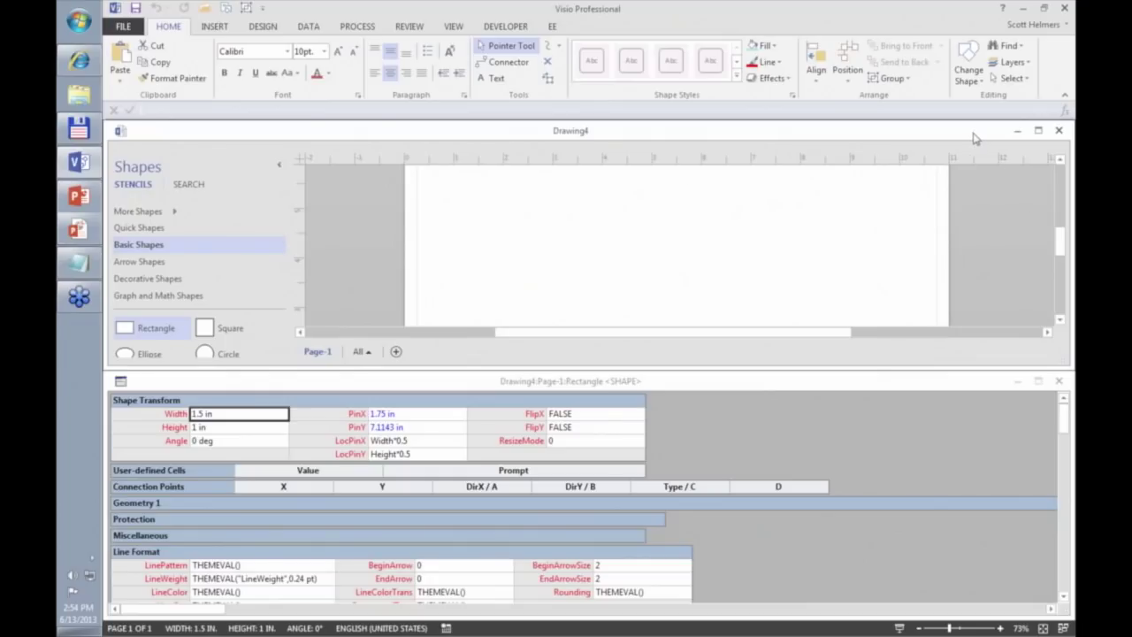
pyautogui.moveTo(1057, 253); pyautogui.dragTo(1057, 233)
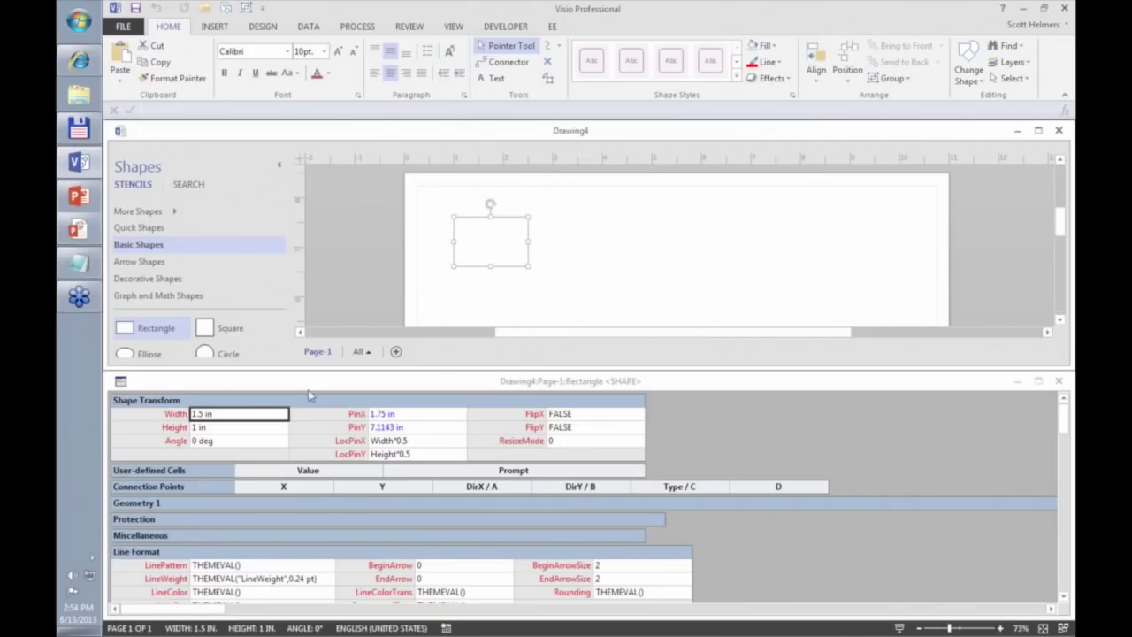
# Set the rectangle's Width cell in the ShapeSheet to 2 in and after that to 3 in
pyautogui.click(220, 418)
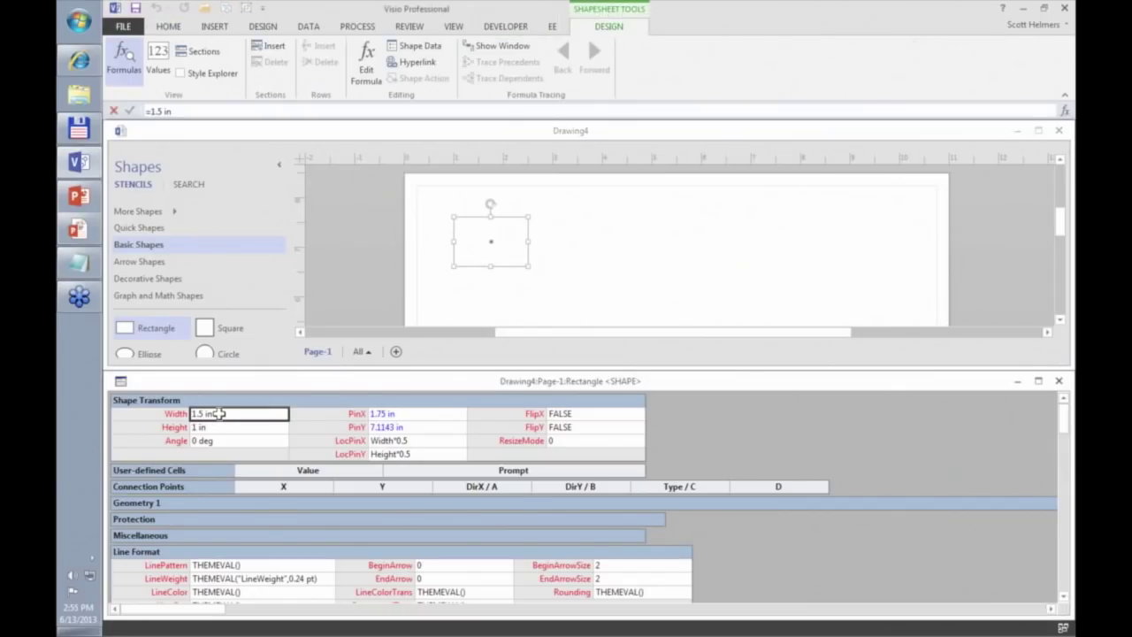
pyautogui.write('2')
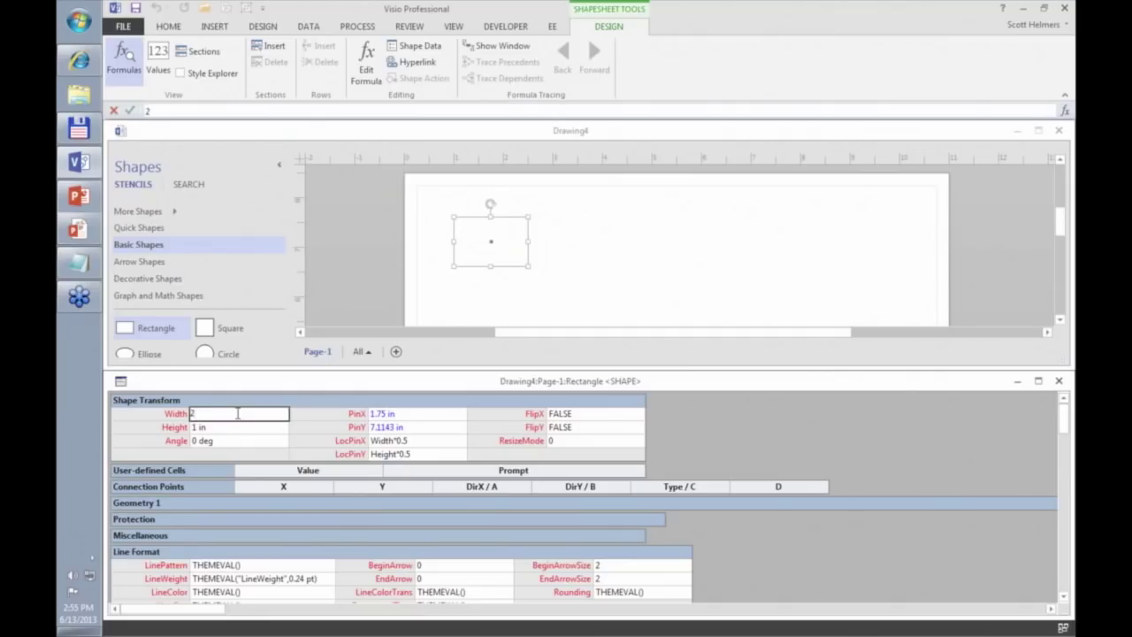
pyautogui.press('Return')
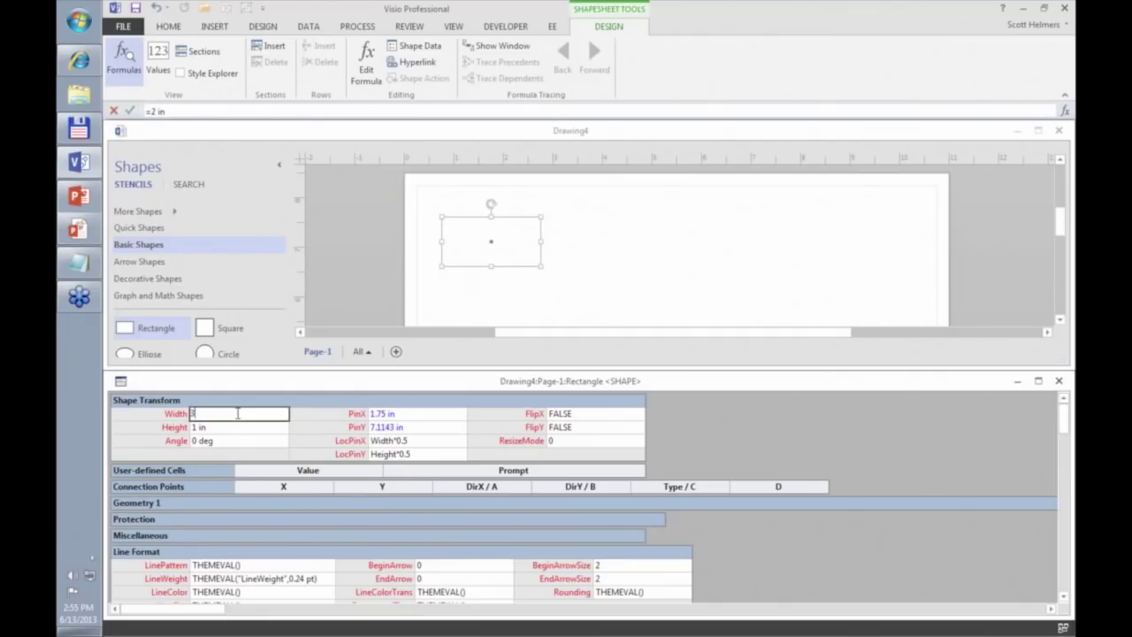
pyautogui.write('3')
pyautogui.press('Return')
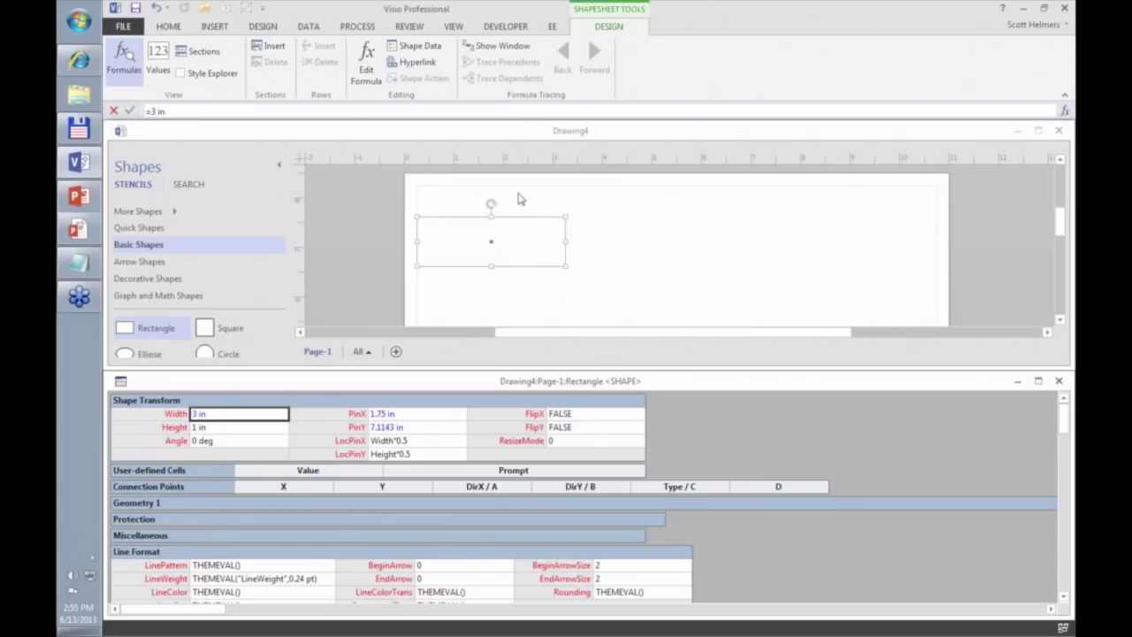
# Move the rectangle so its pin is at about 3.5 in, 7.25 in, and resize its width to 2 in and finally about 3.9 in
pyautogui.click(563, 224)
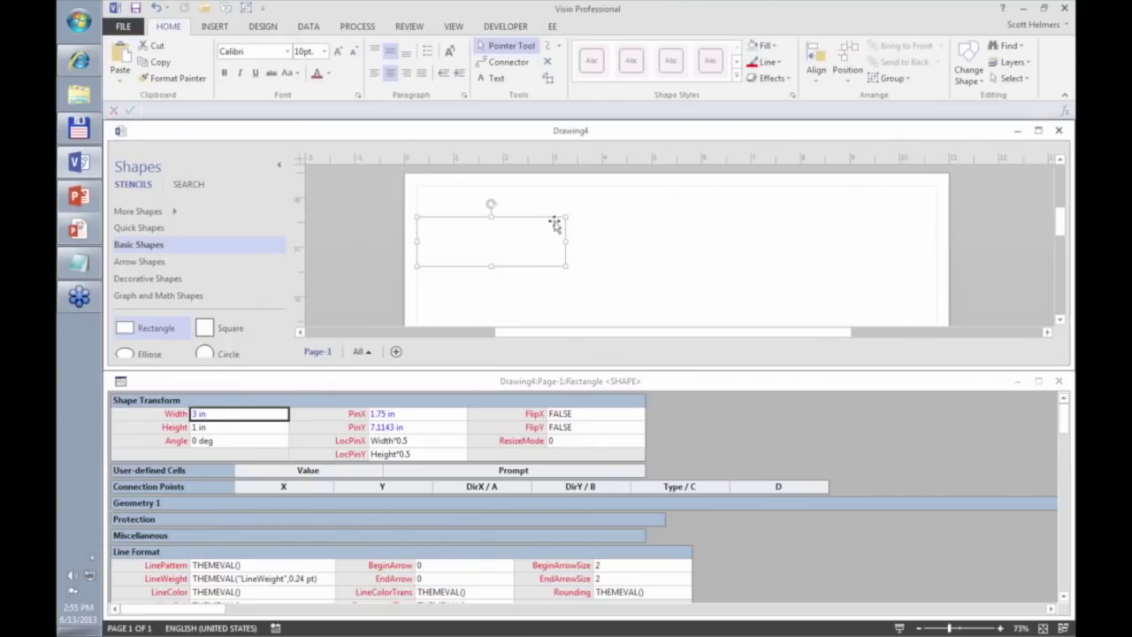
pyautogui.moveTo(557, 224)
pyautogui.mouseDown()
pyautogui.moveTo(627, 217)
pyautogui.moveTo(648, 243)
pyautogui.mouseUp()
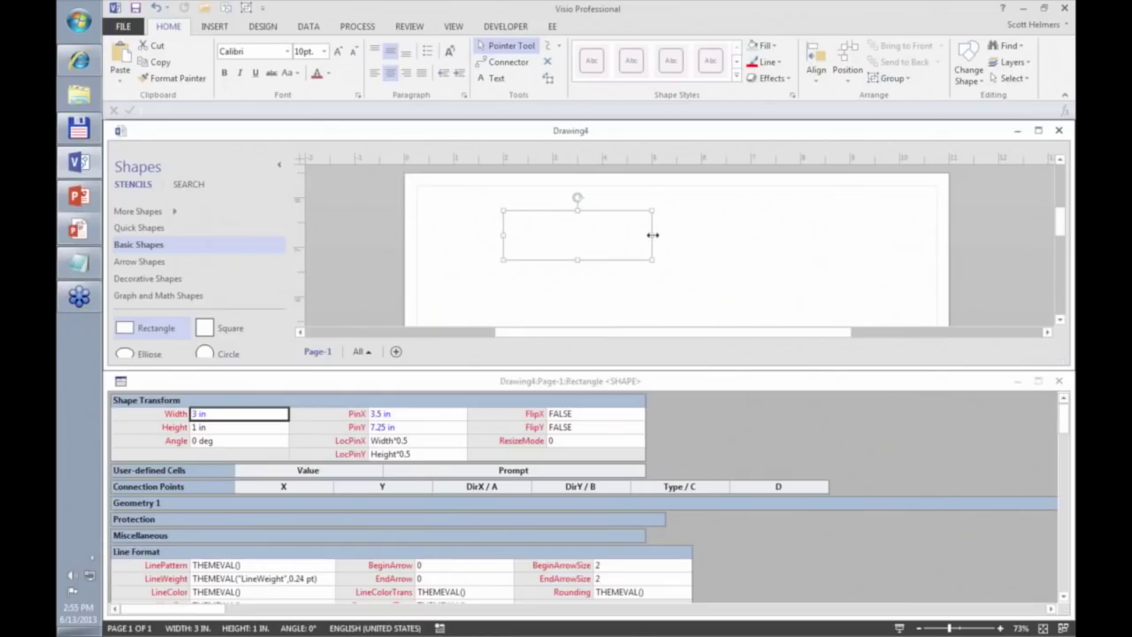
pyautogui.moveTo(652, 235); pyautogui.dragTo(605, 235)
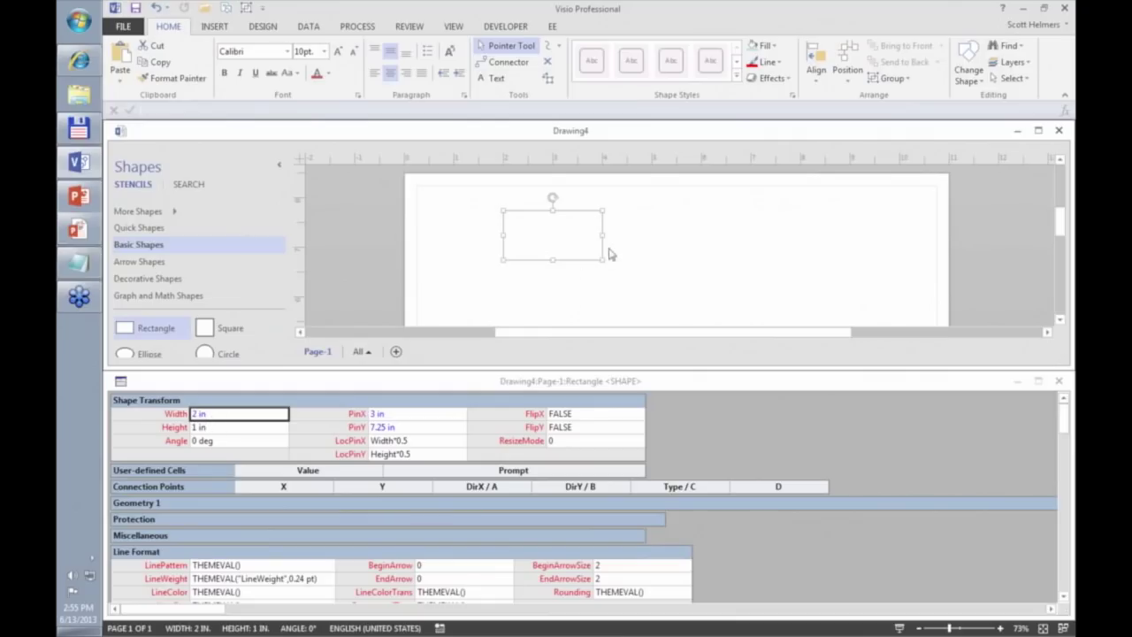
pyautogui.moveTo(602, 236); pyautogui.dragTo(697, 235)
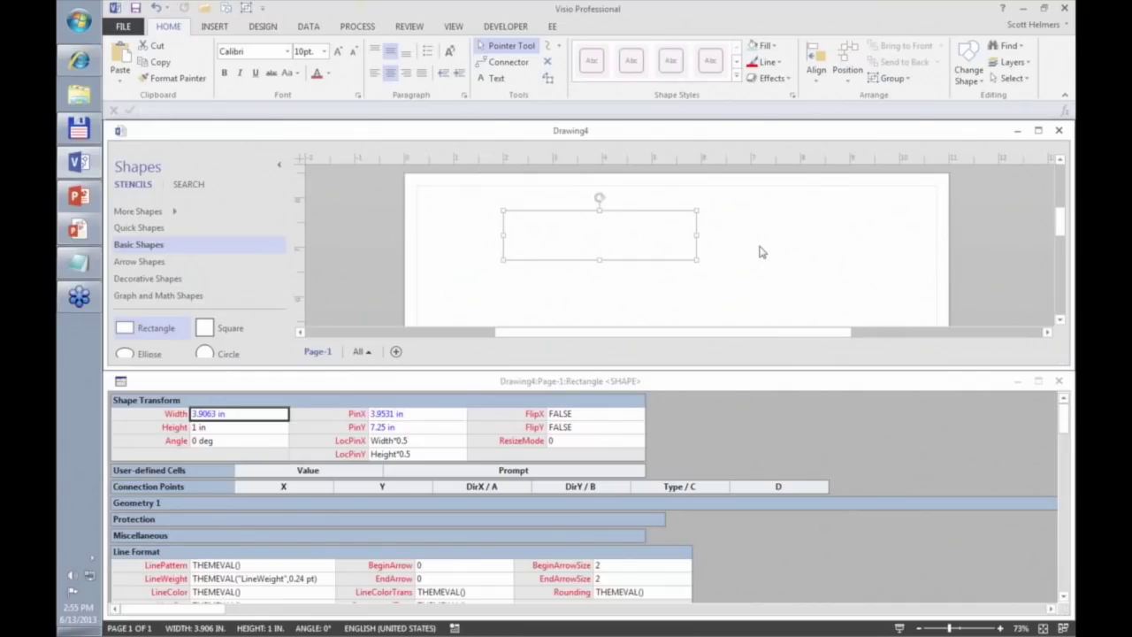
# Replace the rectangle's Width value in the ShapeSheet with the formula =Height*2
pyautogui.click(274, 430)
pyautogui.rightClick(275, 429)
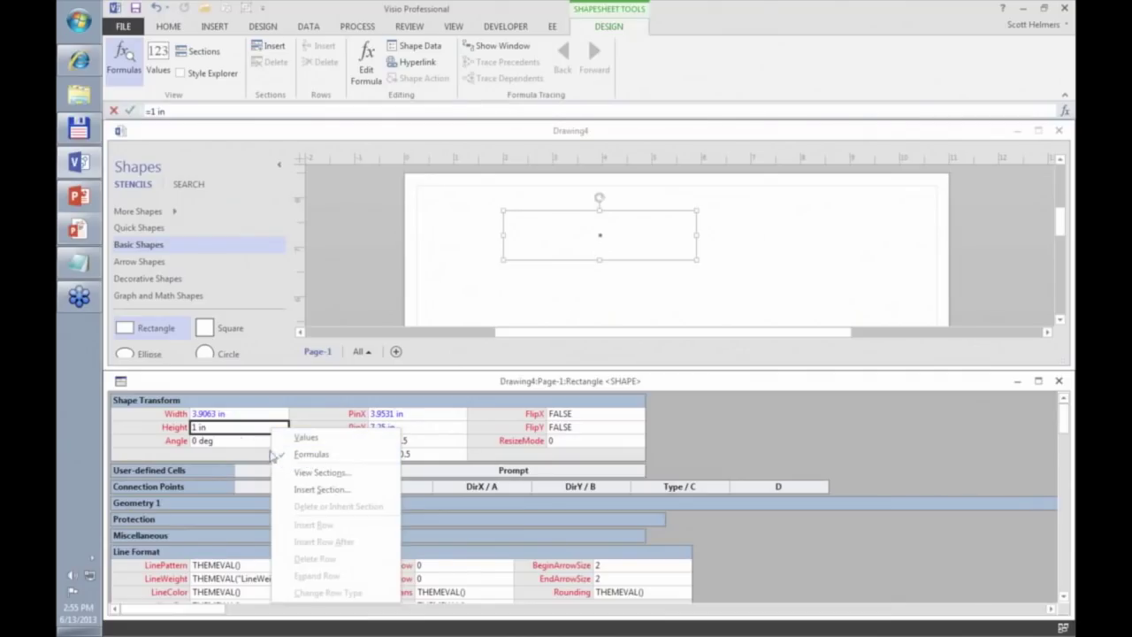
pyautogui.click(242, 424)
pyautogui.click(249, 413)
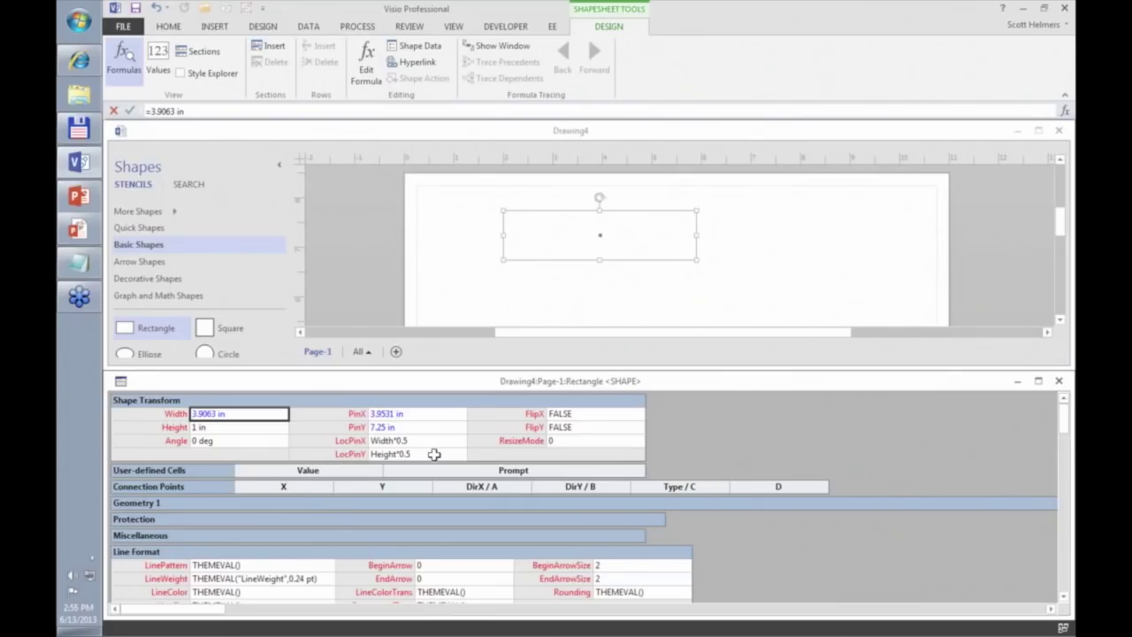
pyautogui.write('=height')
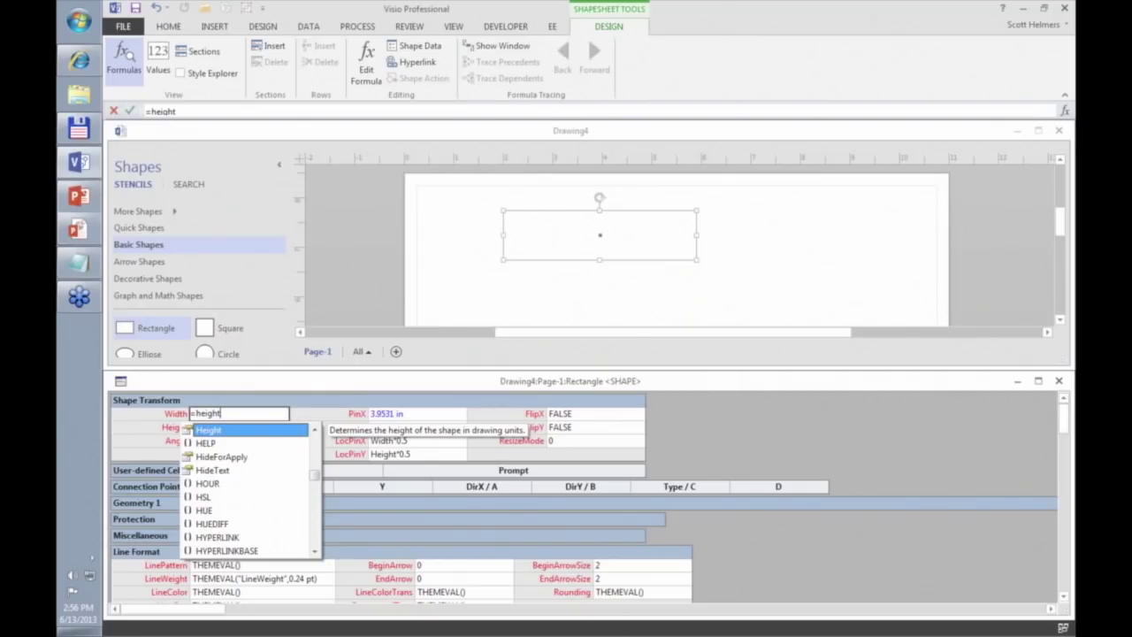
pyautogui.write('*2')
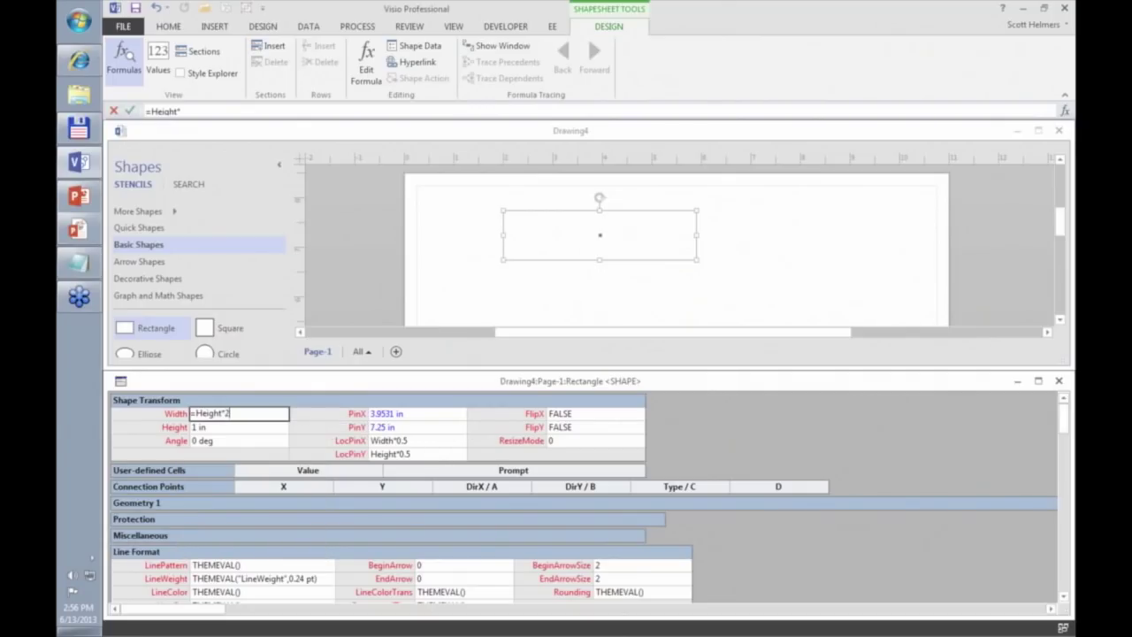
pyautogui.press('Return')
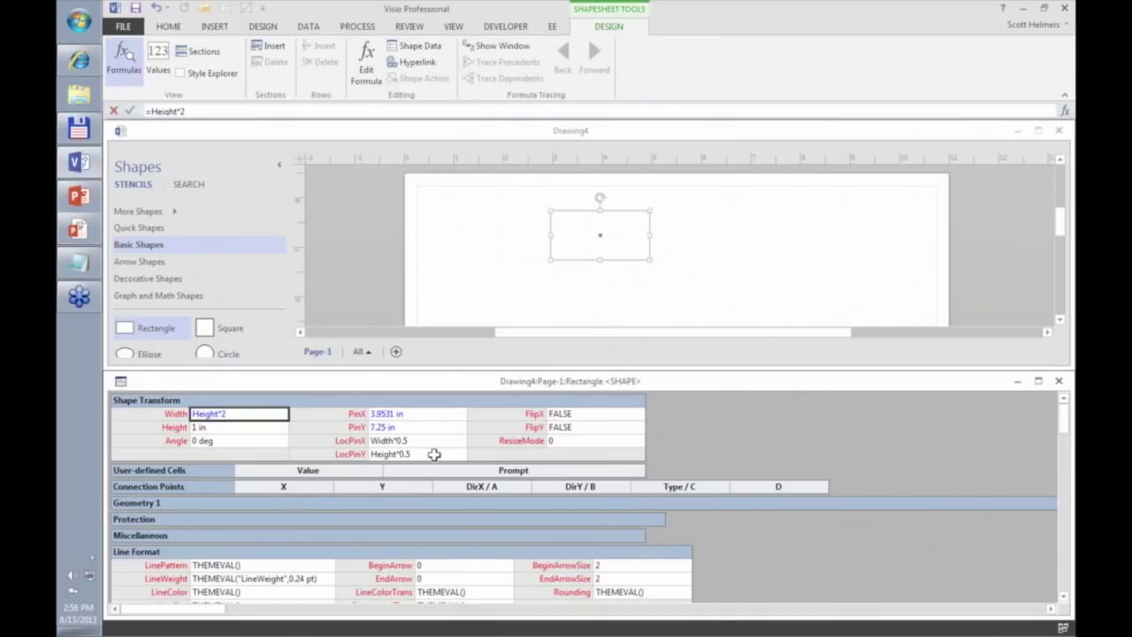
# Set the rectangle's Height cell to 2 in and after that to 1.1 in
pyautogui.click(218, 427)
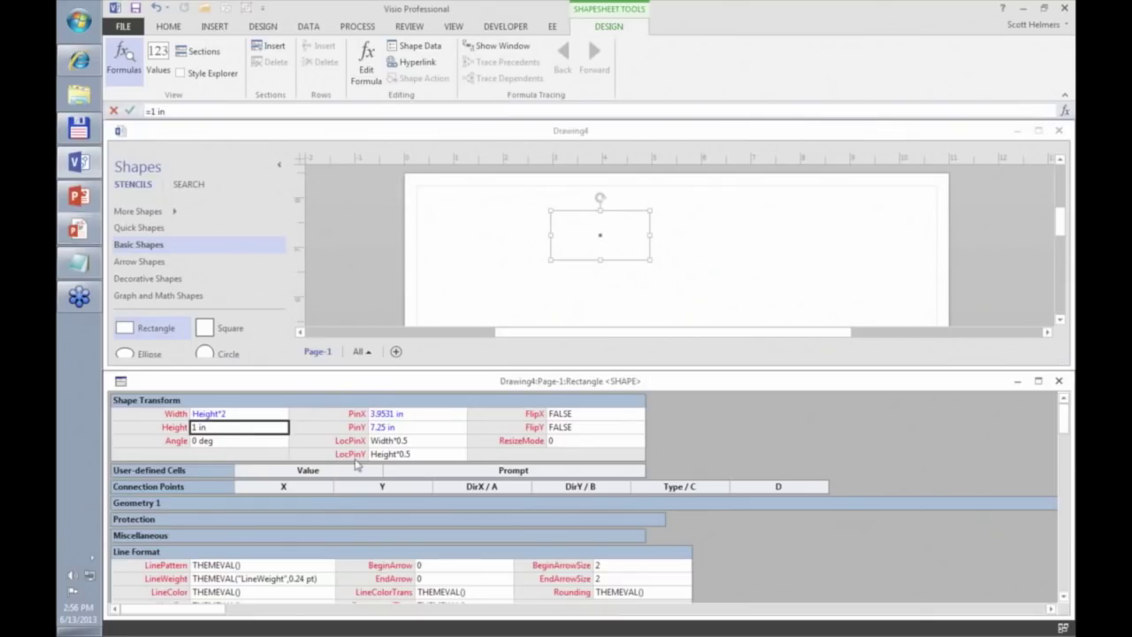
pyautogui.write('2')
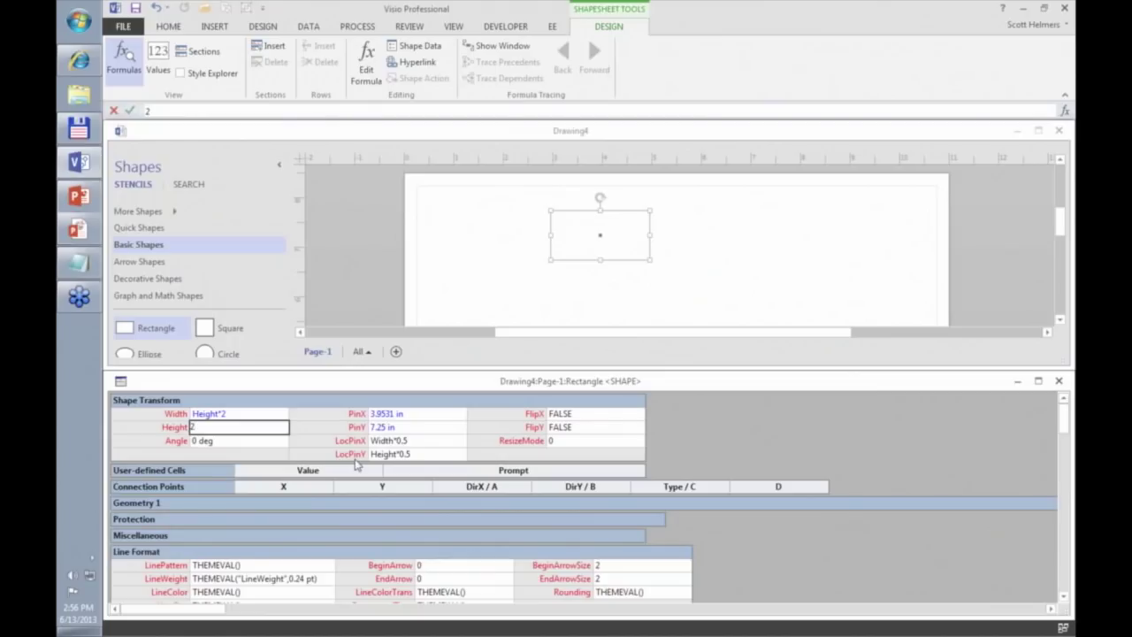
pyautogui.press('Return')
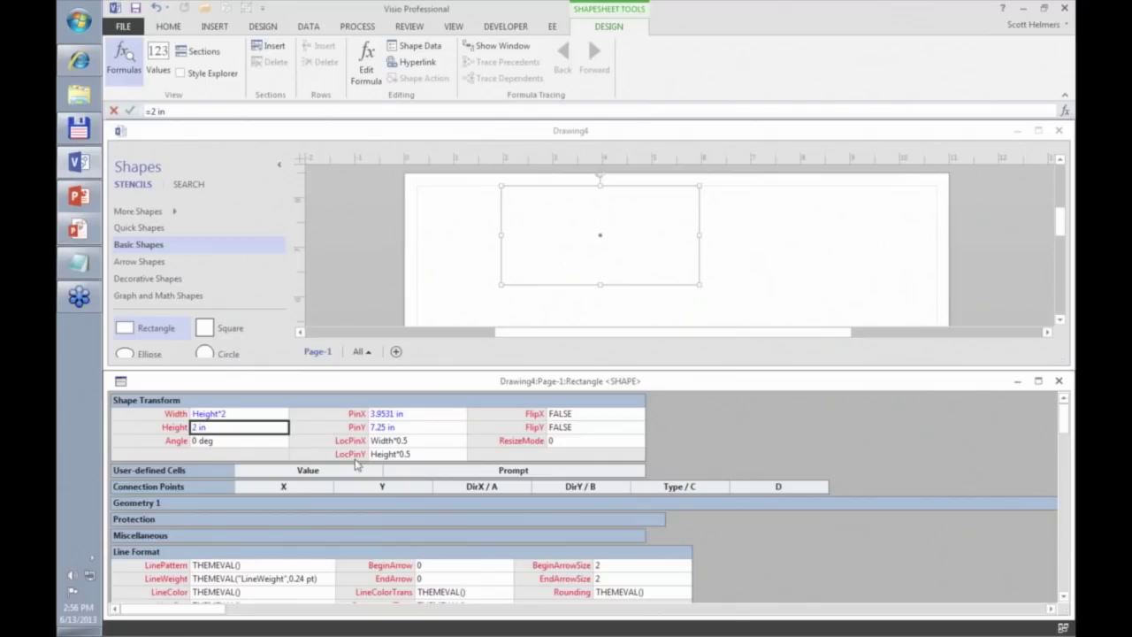
pyautogui.write('1.1')
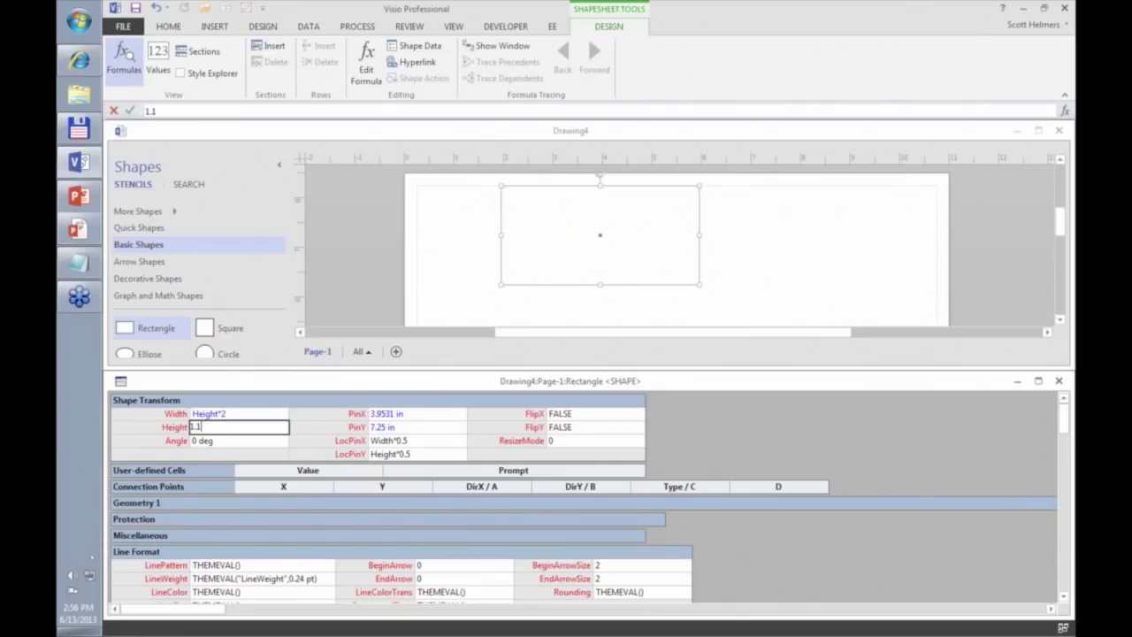
pyautogui.press('Return')
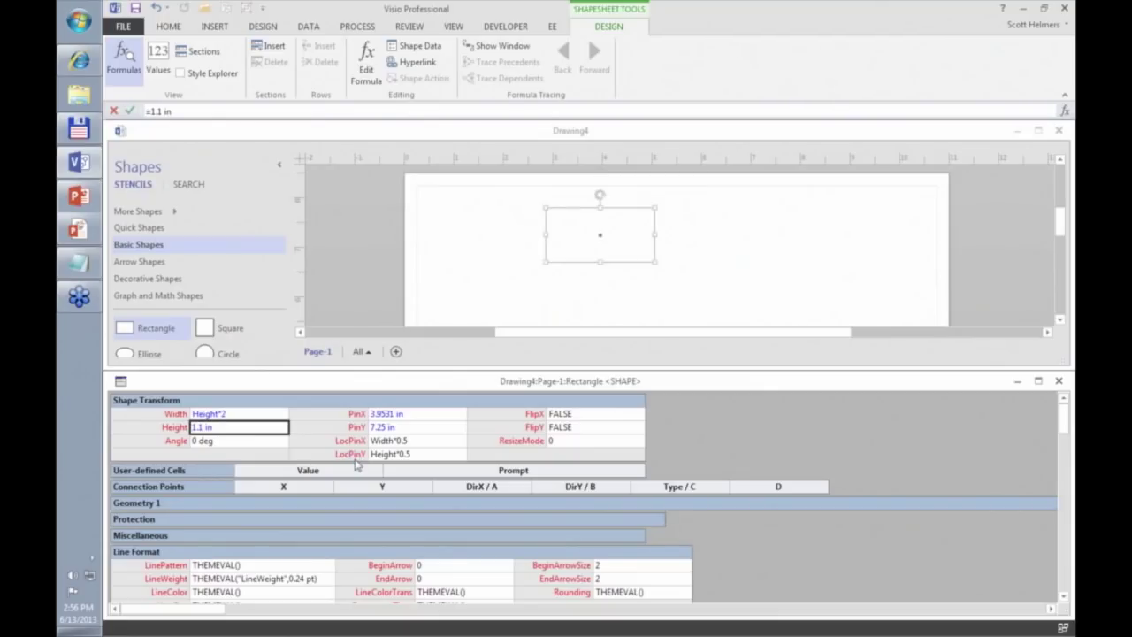
# Stretch the rectangle's lower edge downward in the drawing to a height of about 1.55 in and further to 1.8 in
pyautogui.click(237, 413)
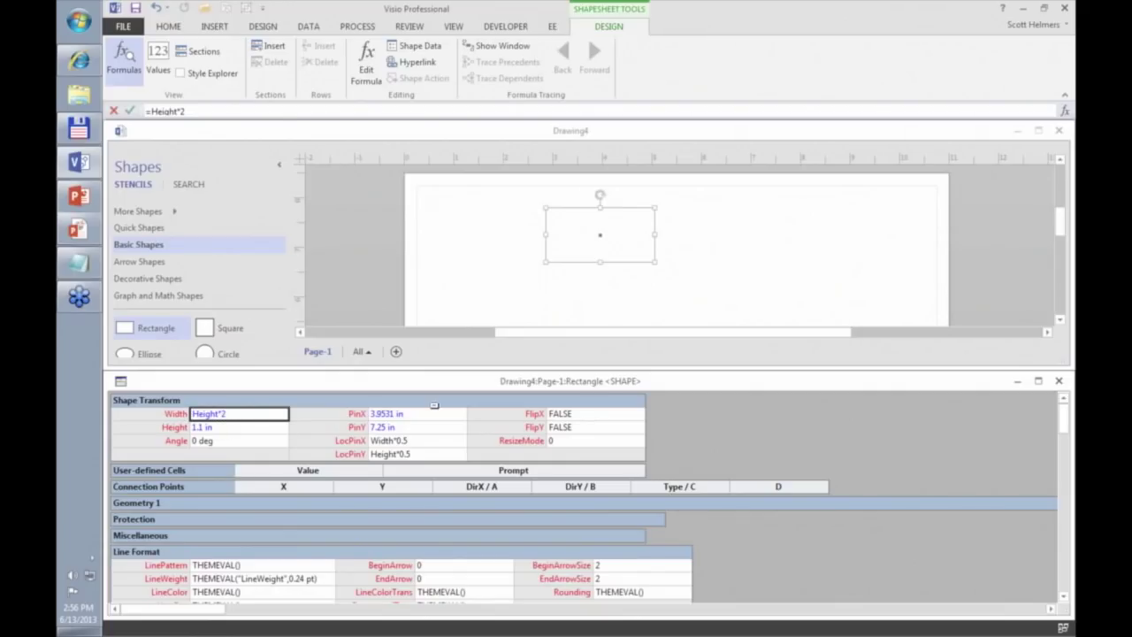
pyautogui.click(601, 266)
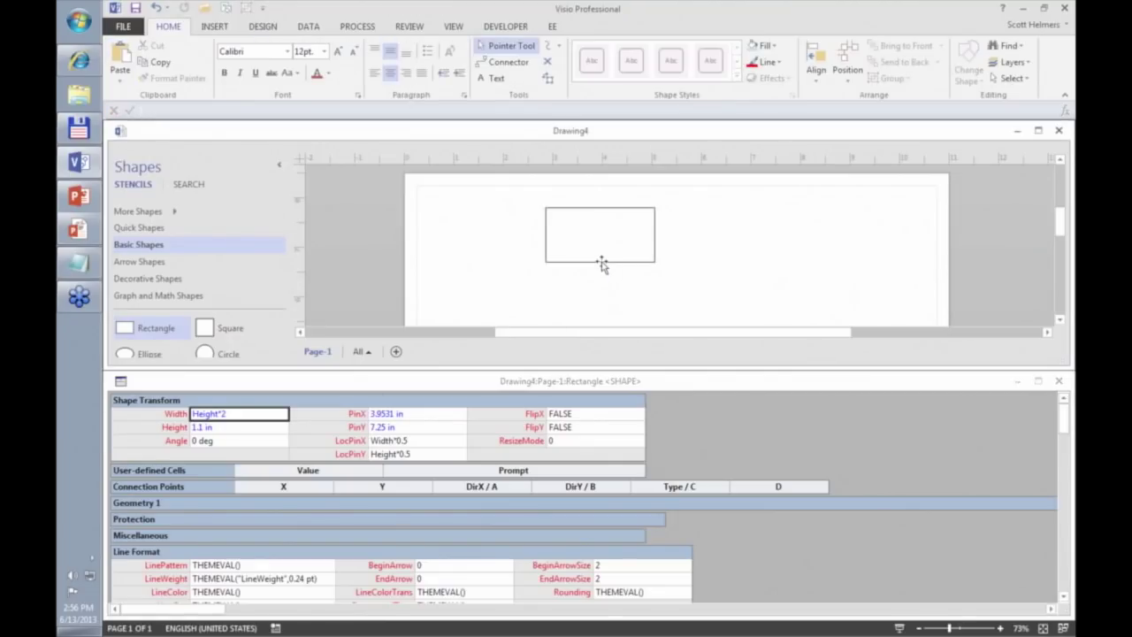
pyautogui.moveTo(601, 261); pyautogui.dragTo(604, 283)
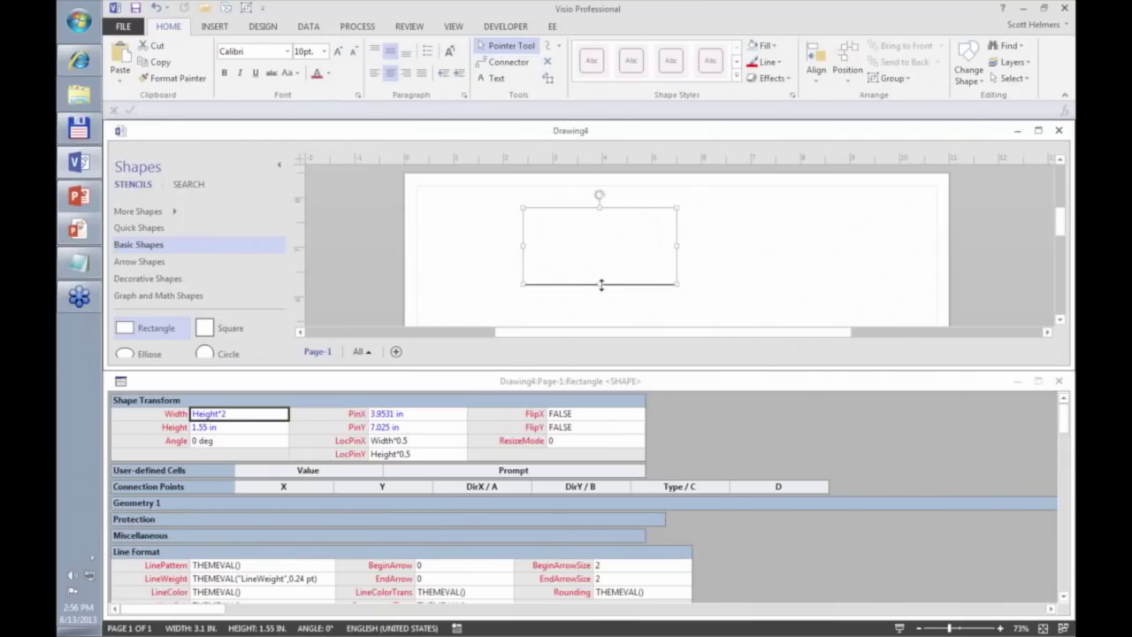
pyautogui.moveTo(601, 283); pyautogui.dragTo(599, 297)
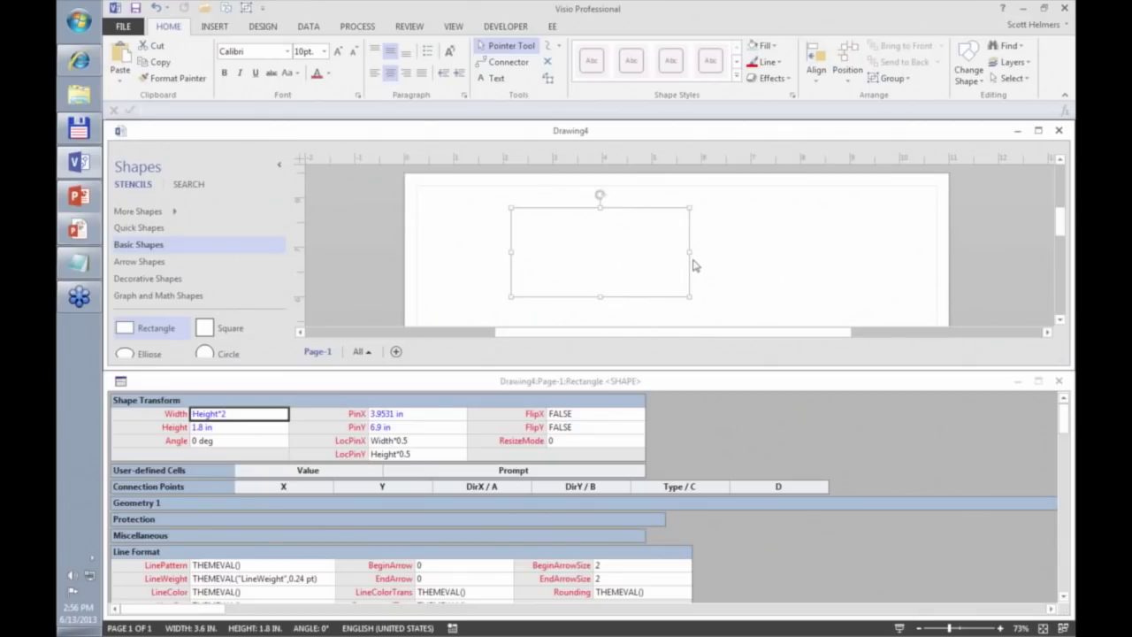
# Resize the rectangle's width by its right edge to about 4.7 in, 2.7 in and finally 3.6 in
pyautogui.moveTo(689, 251); pyautogui.dragTo(744, 251)
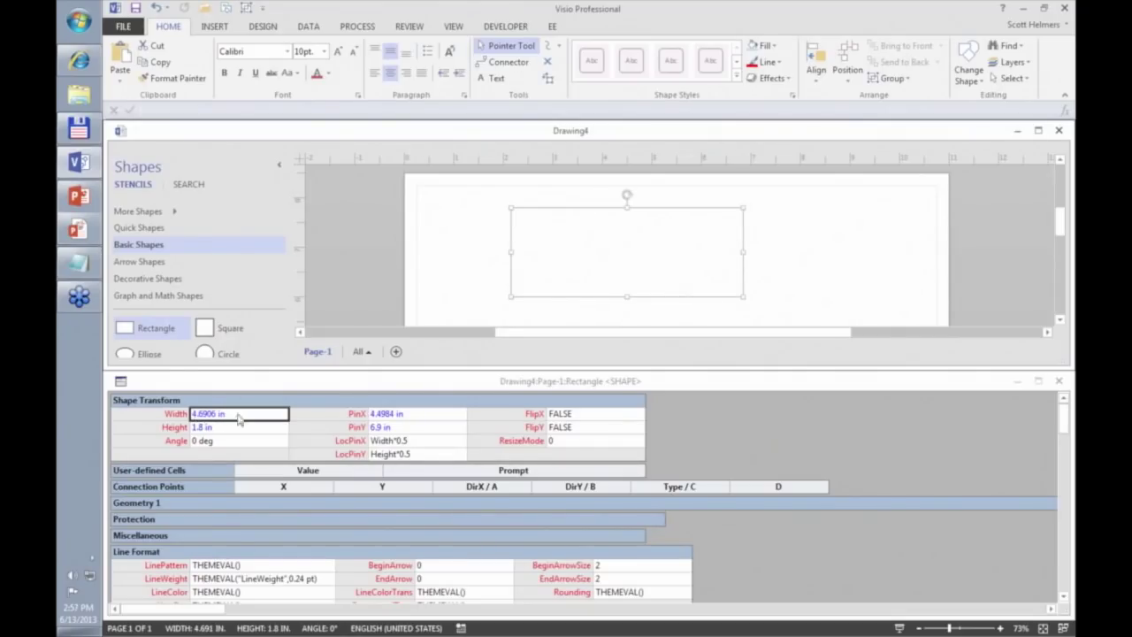
pyautogui.moveTo(742, 251); pyautogui.dragTo(646, 253)
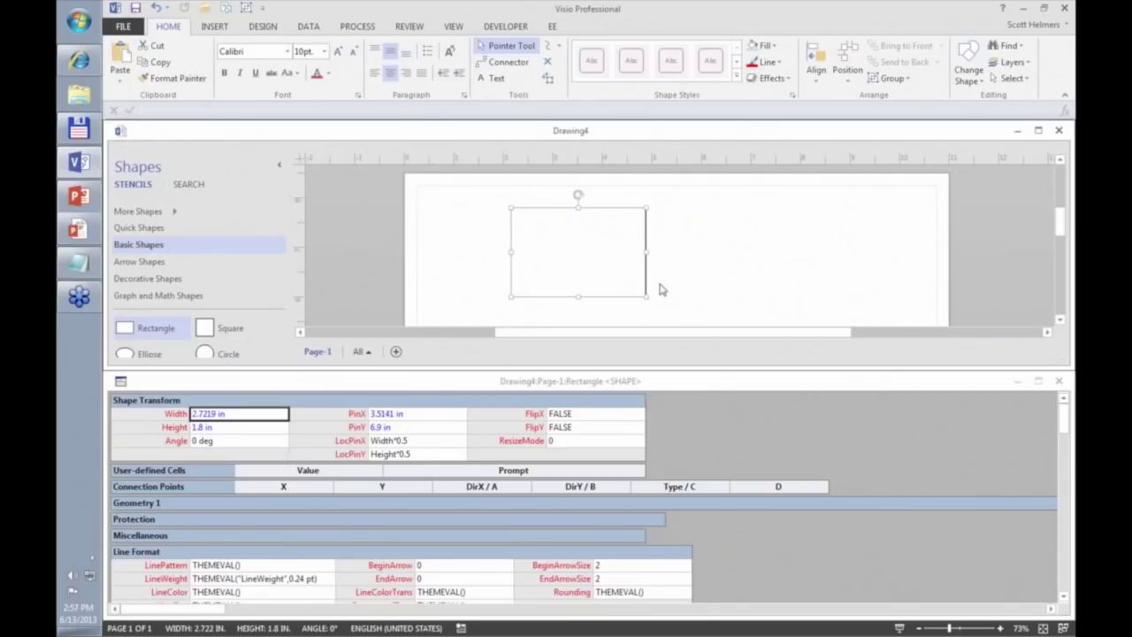
pyautogui.moveTo(646, 252); pyautogui.dragTo(690, 251)
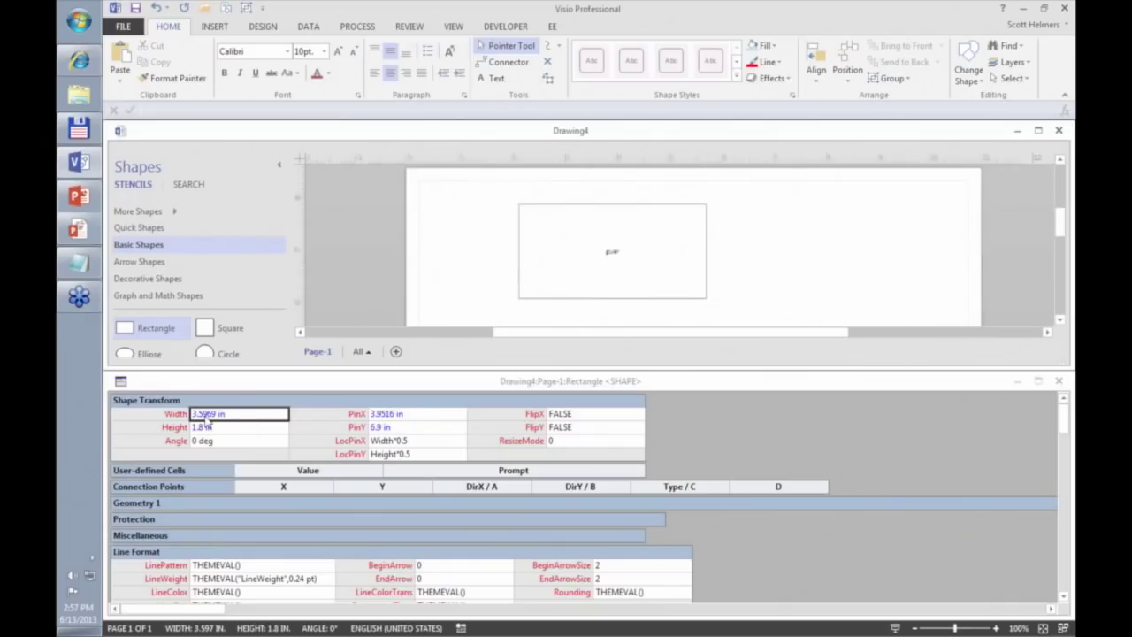
# Protect the rectangle's width against manual resizing with the Width formula GUARD(Height*2)
pyautogui.click(230, 414)
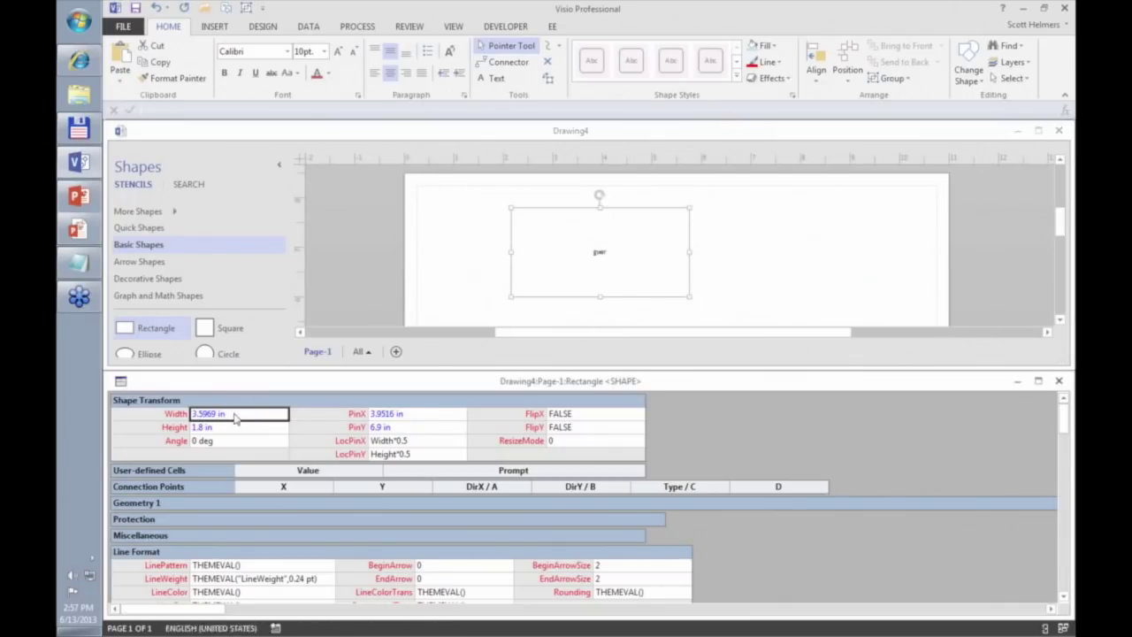
pyautogui.write('guard(')
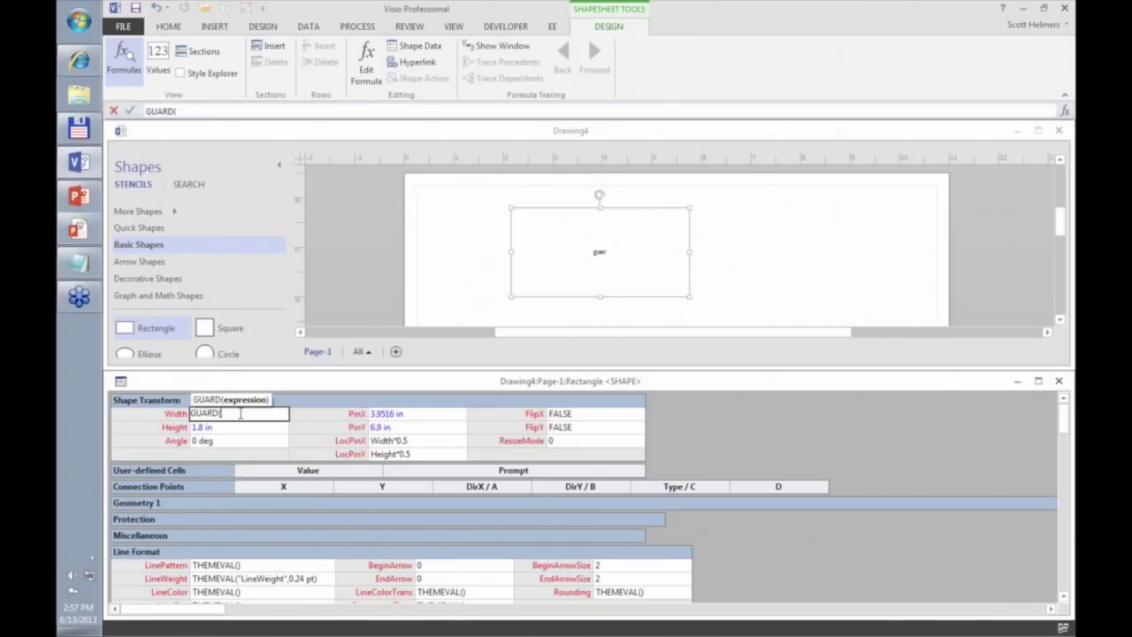
pyautogui.write('height')
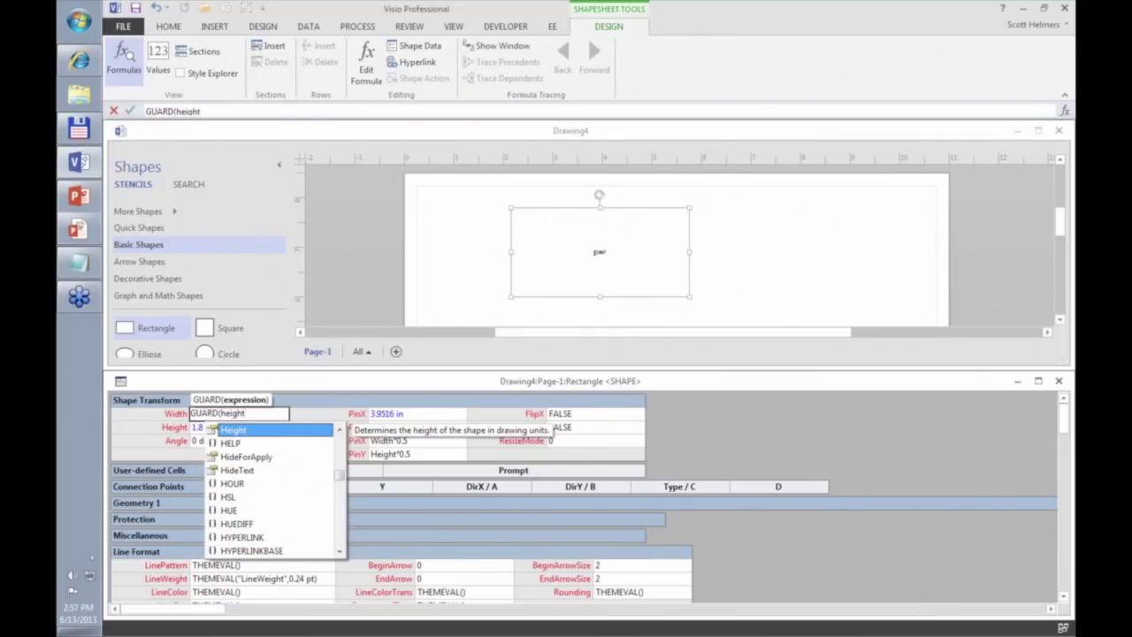
pyautogui.write('*2)')
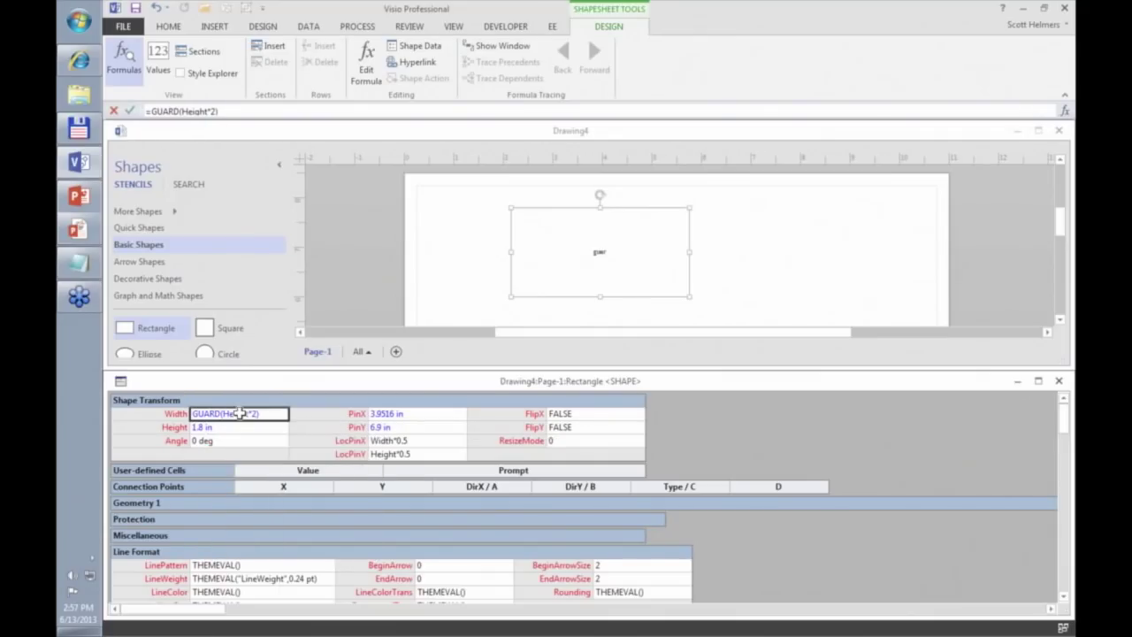
# Set the Height cell of the rectangle with the guarded width to 2 in and after that to 1 in
pyautogui.click(239, 429)
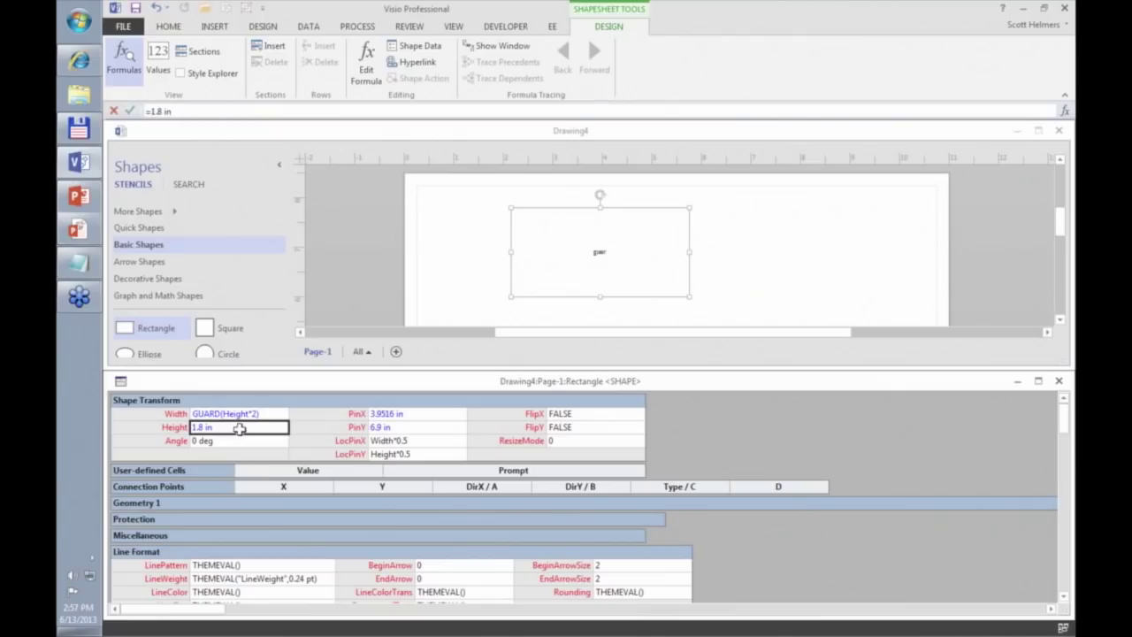
pyautogui.write('2 in')
pyautogui.press('Return')
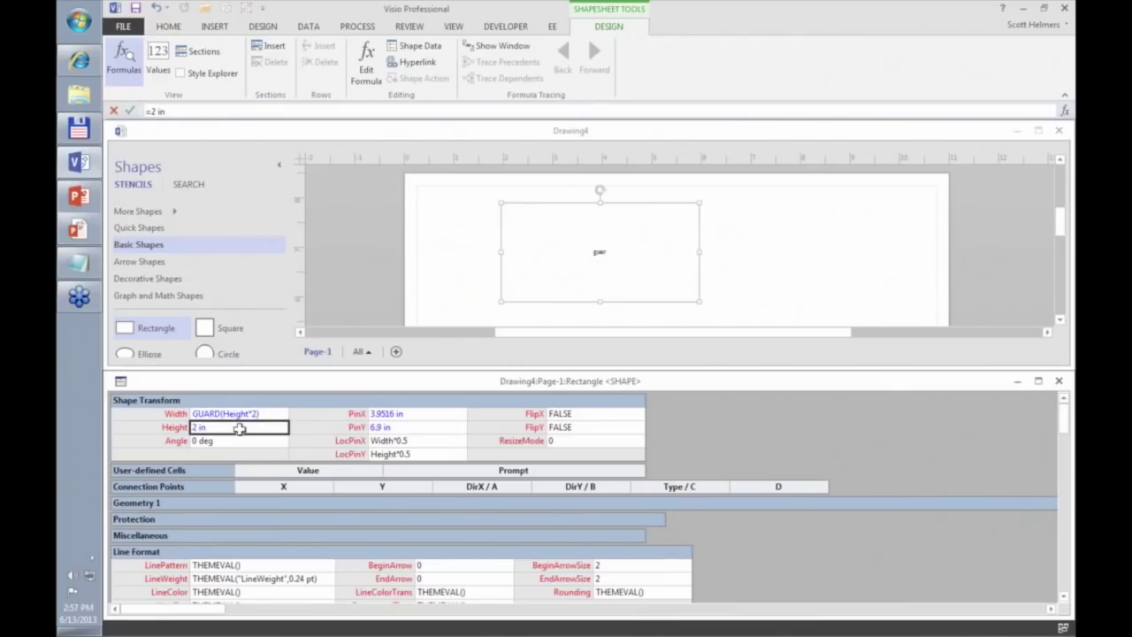
pyautogui.write('1 in')
pyautogui.press('Return')
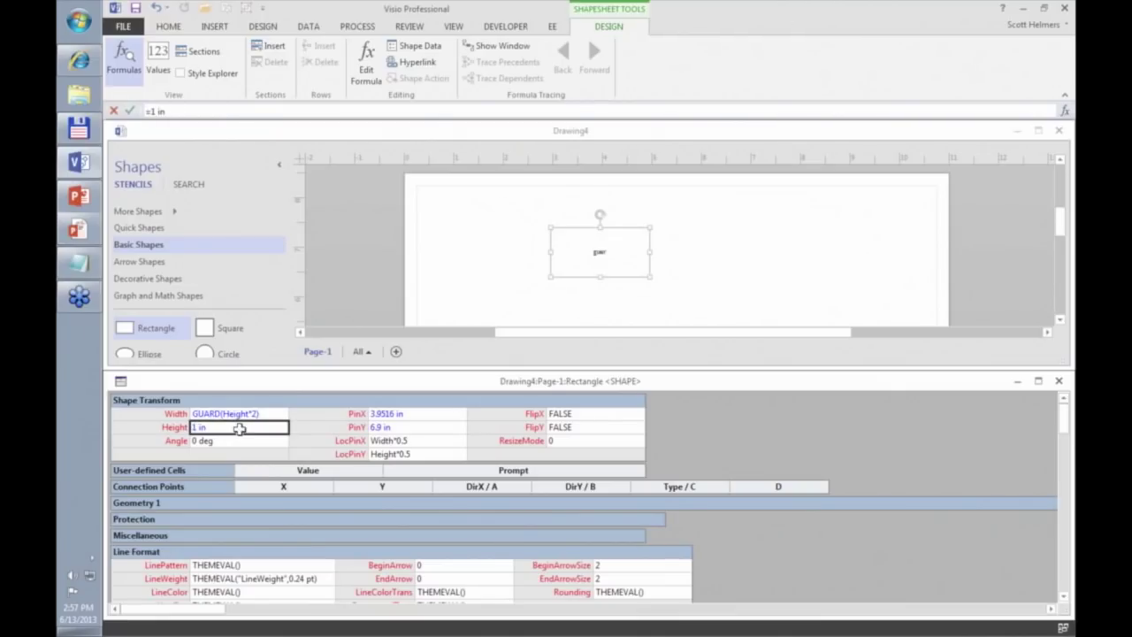
# Stretch the rectangle's lower edge downward in the drawing to a height of about 1.3 in
pyautogui.click(612, 290)
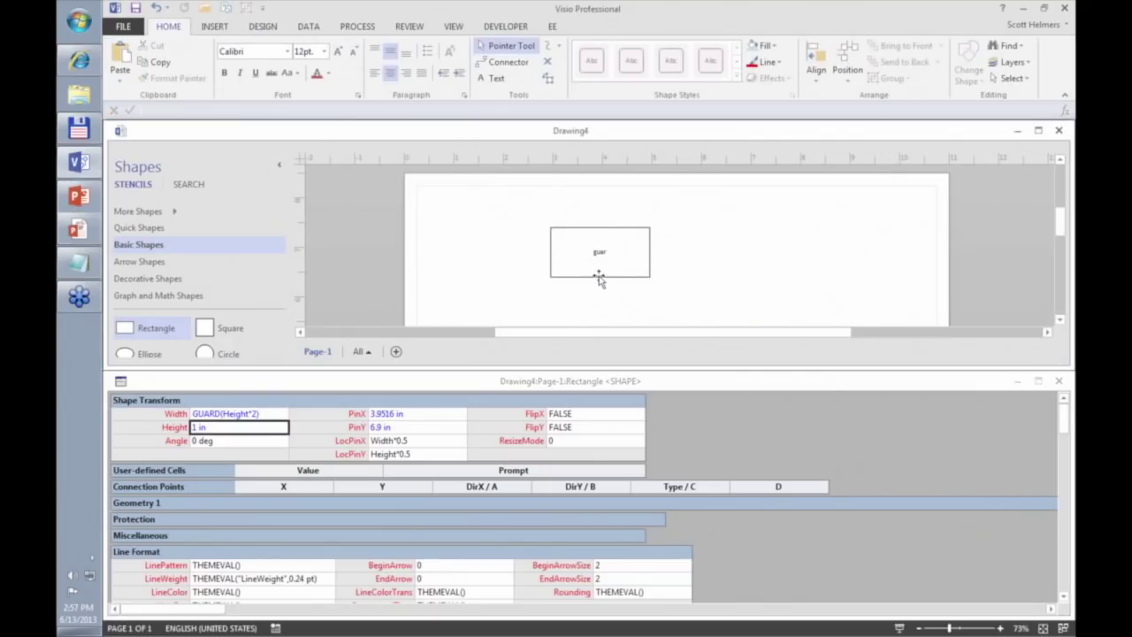
pyautogui.click(598, 280)
pyautogui.moveTo(600, 277); pyautogui.dragTo(601, 291)
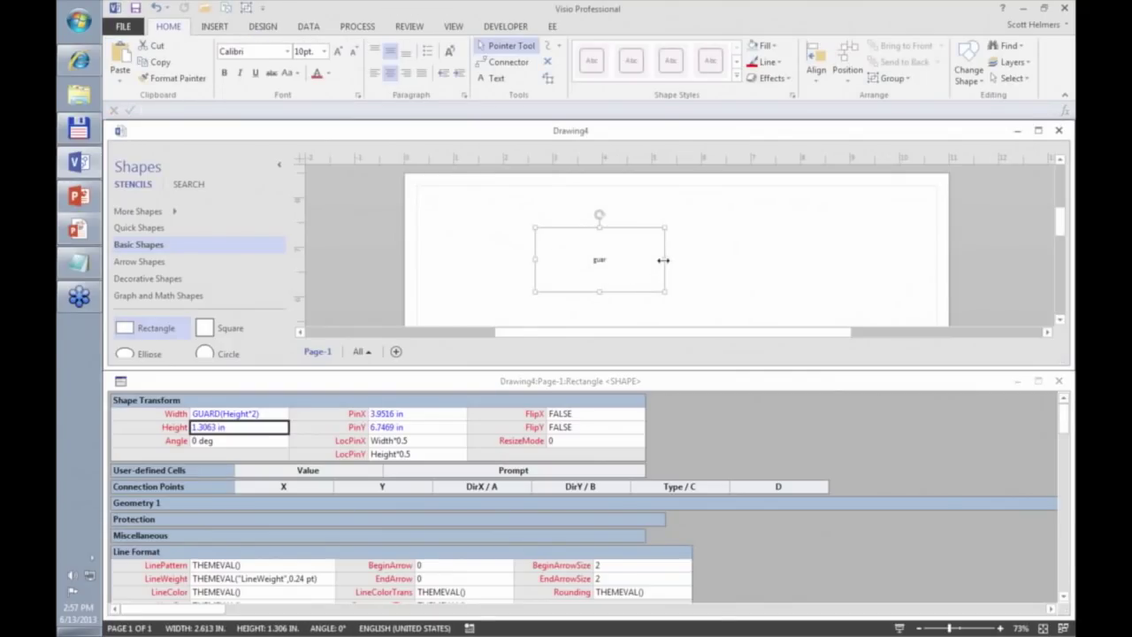
# Try to widen and narrow the rectangle with the guarded width by moving its right edge
pyautogui.moveTo(665, 258); pyautogui.dragTo(810, 250)
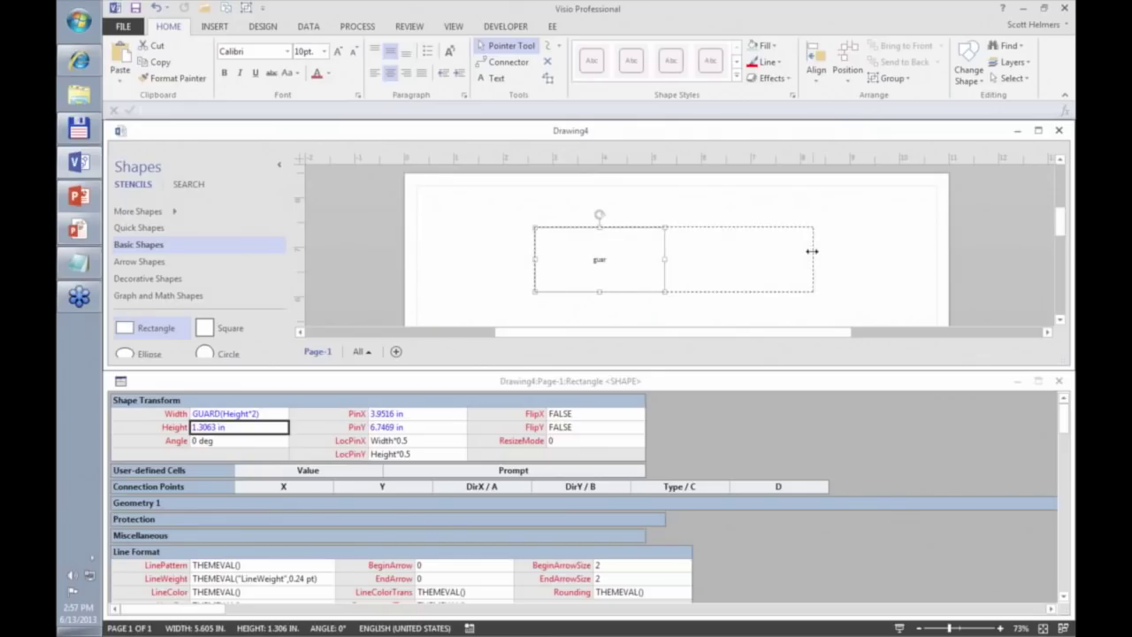
pyautogui.press('Escape')
pyautogui.moveTo(665, 259); pyautogui.dragTo(812, 265)
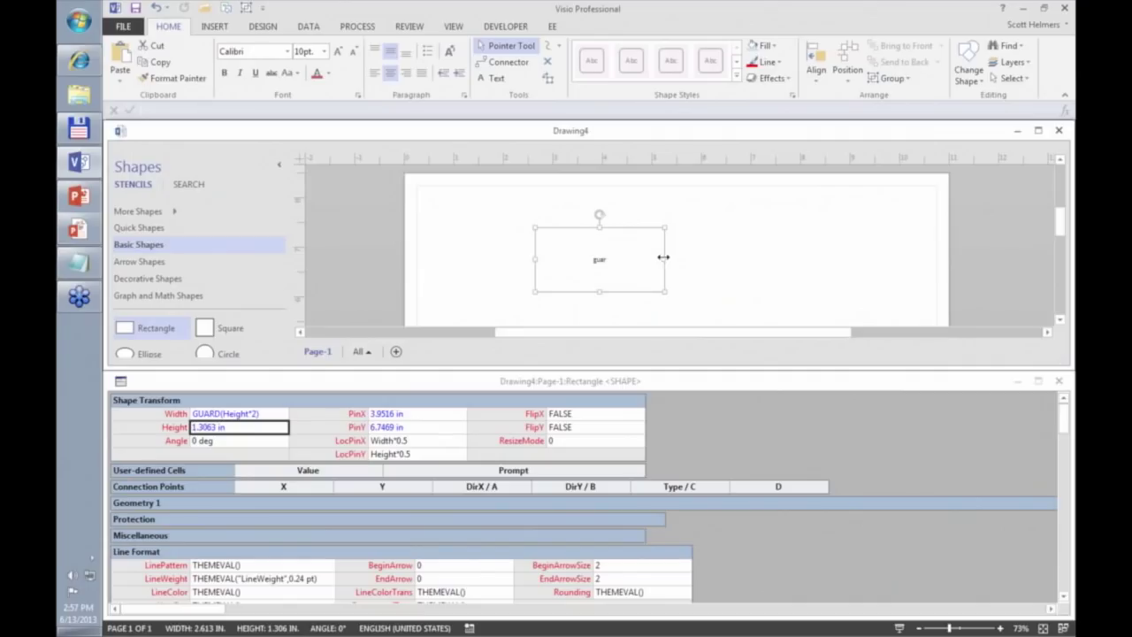
pyautogui.moveTo(663, 257); pyautogui.dragTo(601, 258)
# Switch to the running PowerPoint slide show
pyautogui.moveTo(74, 232)
pyautogui.click(247, 224)
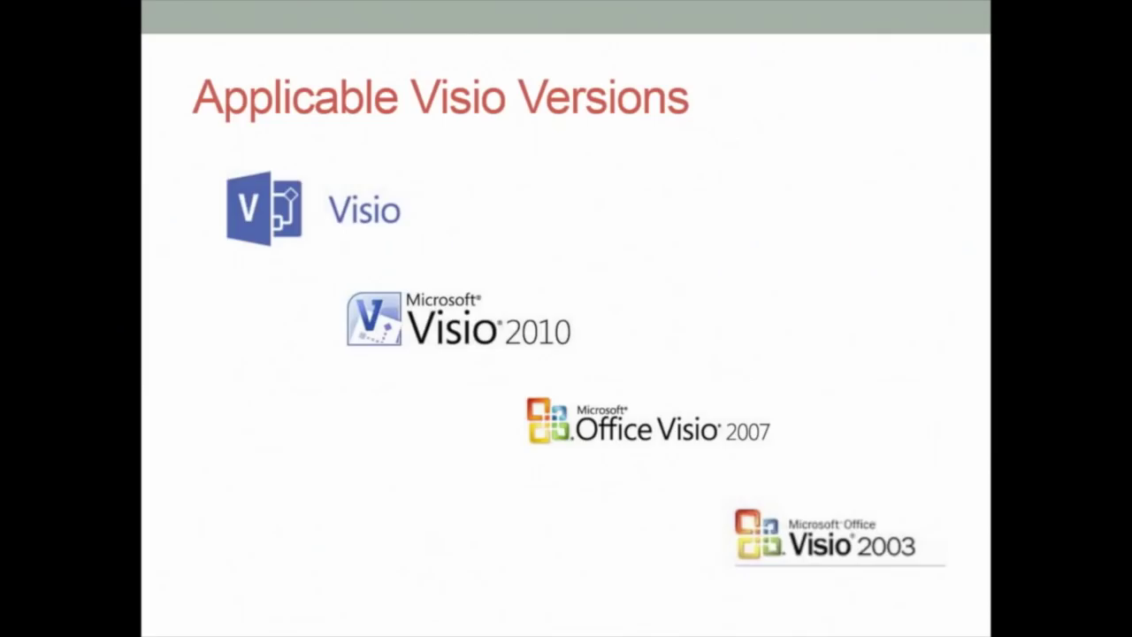
pyautogui.click(823, 256)
pyautogui.click(823, 256)
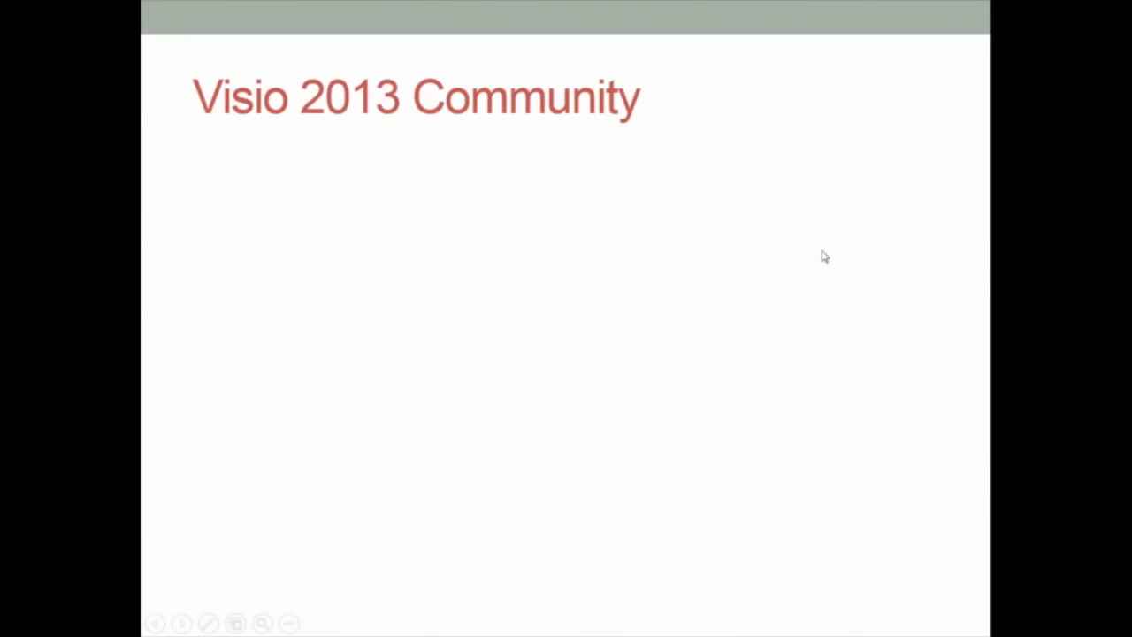
pyautogui.click(823, 256)
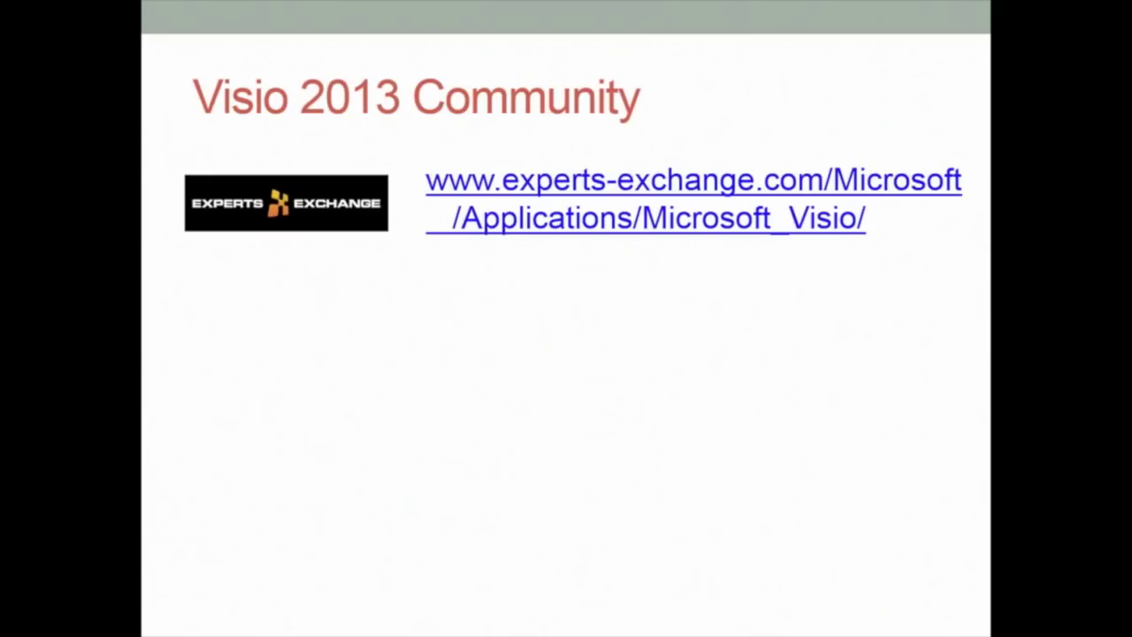
pyautogui.press('Right')
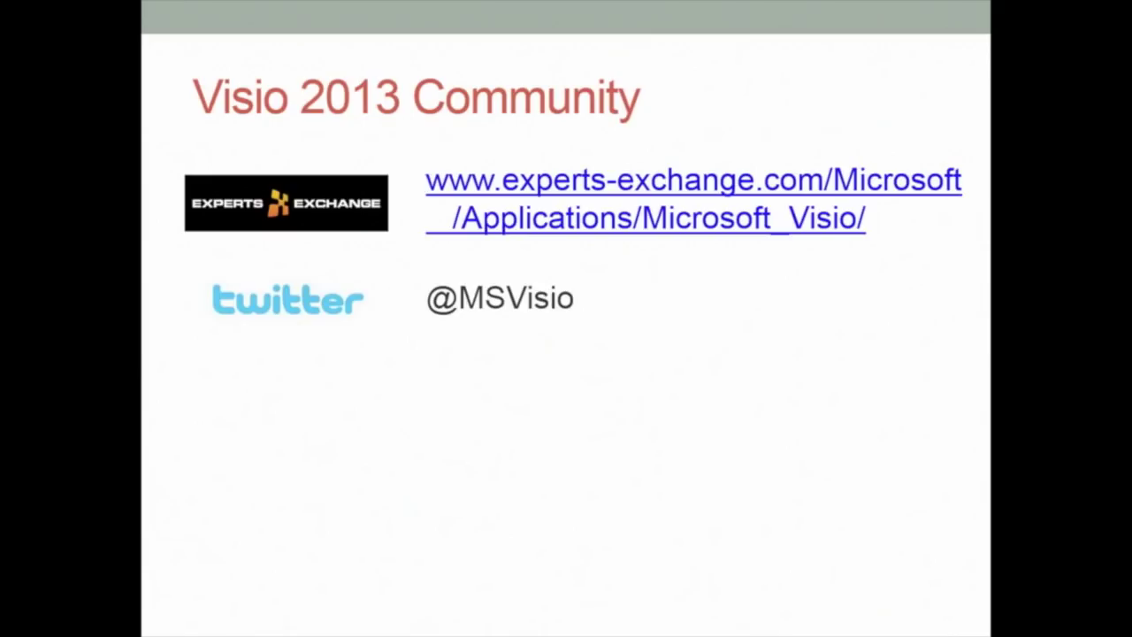